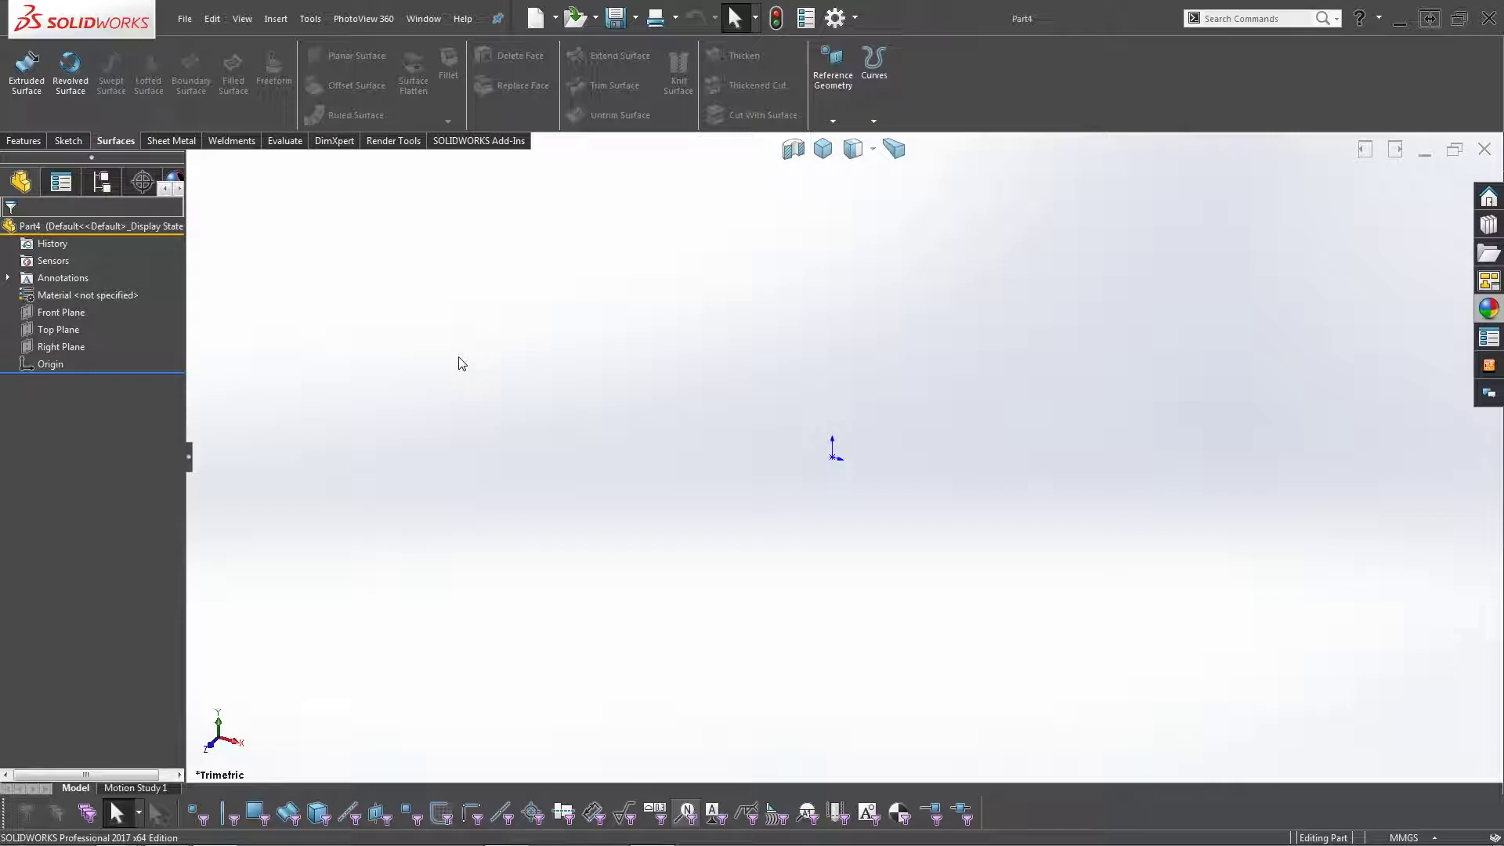
Start a sketch on the Top Plane and draw a horizontal line about 242 mm long above the origin.
{"action": "left_click", "coordinate": [56, 329]}
{"action": "left_click", "coordinate": [63, 308]}
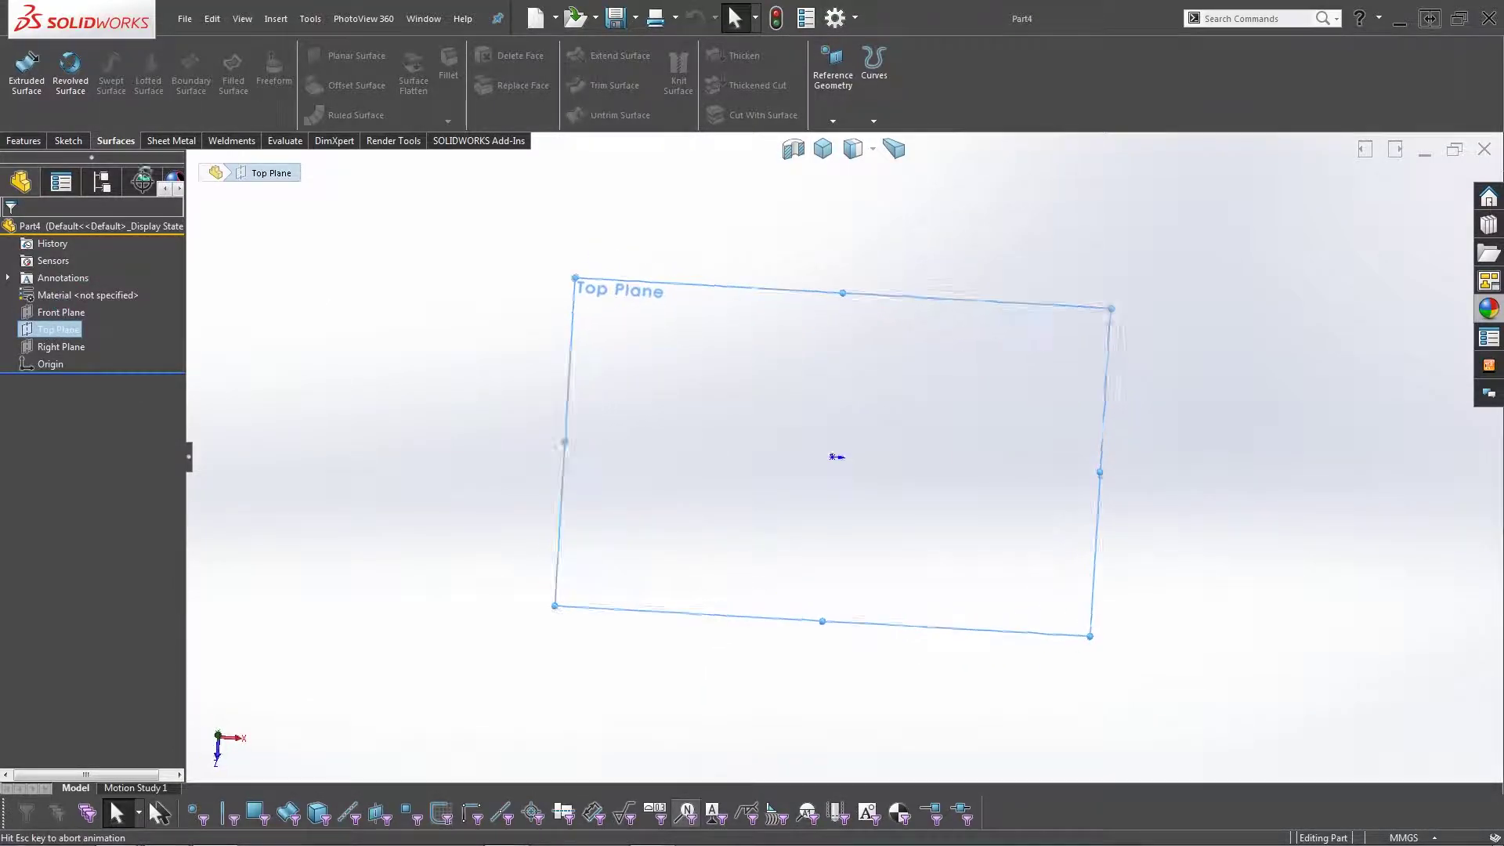
{"action": "left_click", "coordinate": [107, 56]}
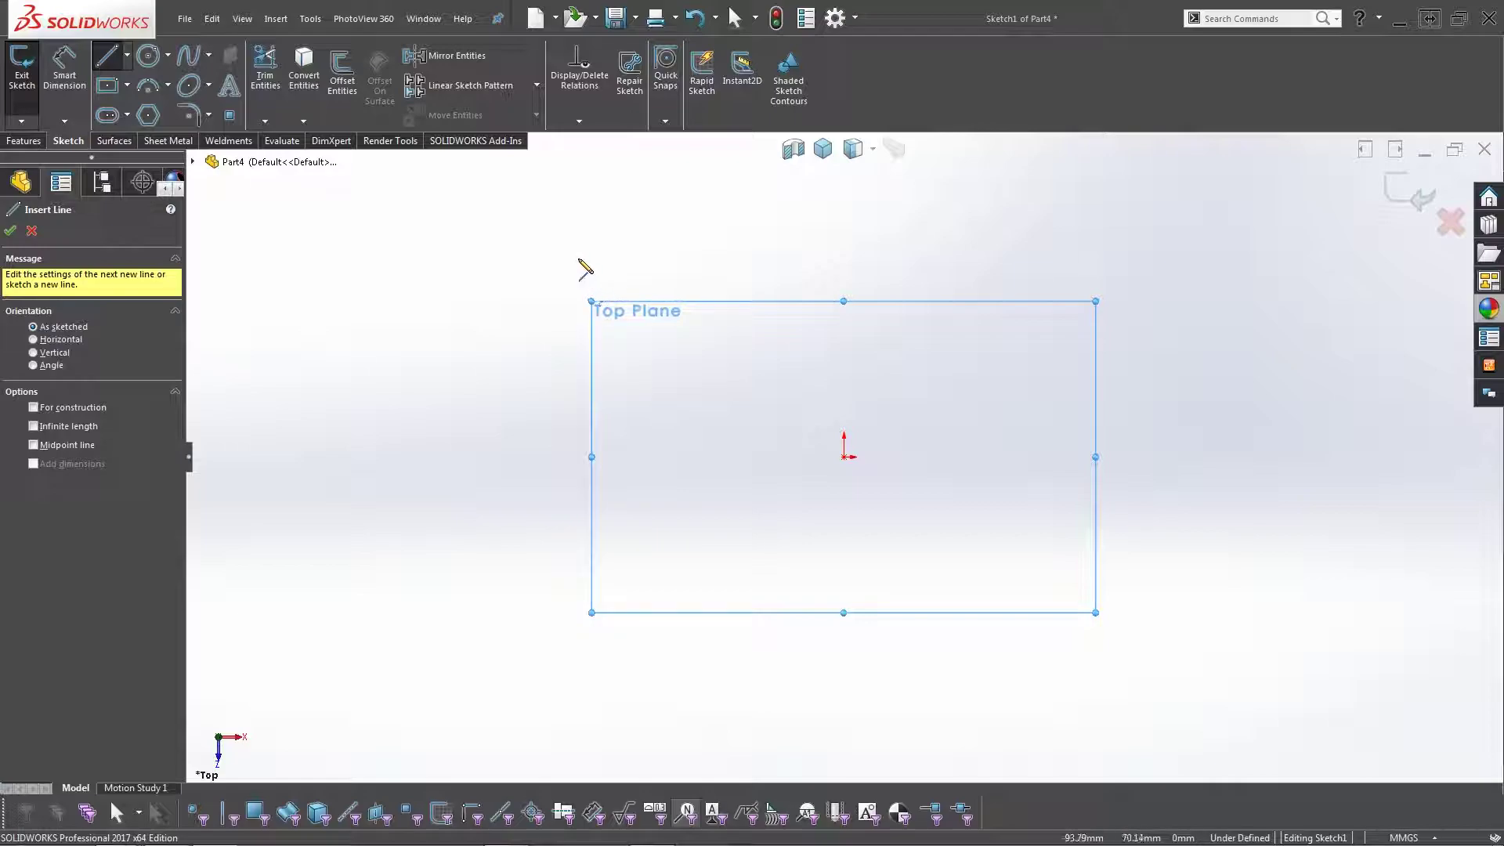
{"action": "left_click", "coordinate": [578, 258]}
{"action": "left_click", "coordinate": [1263, 258]}
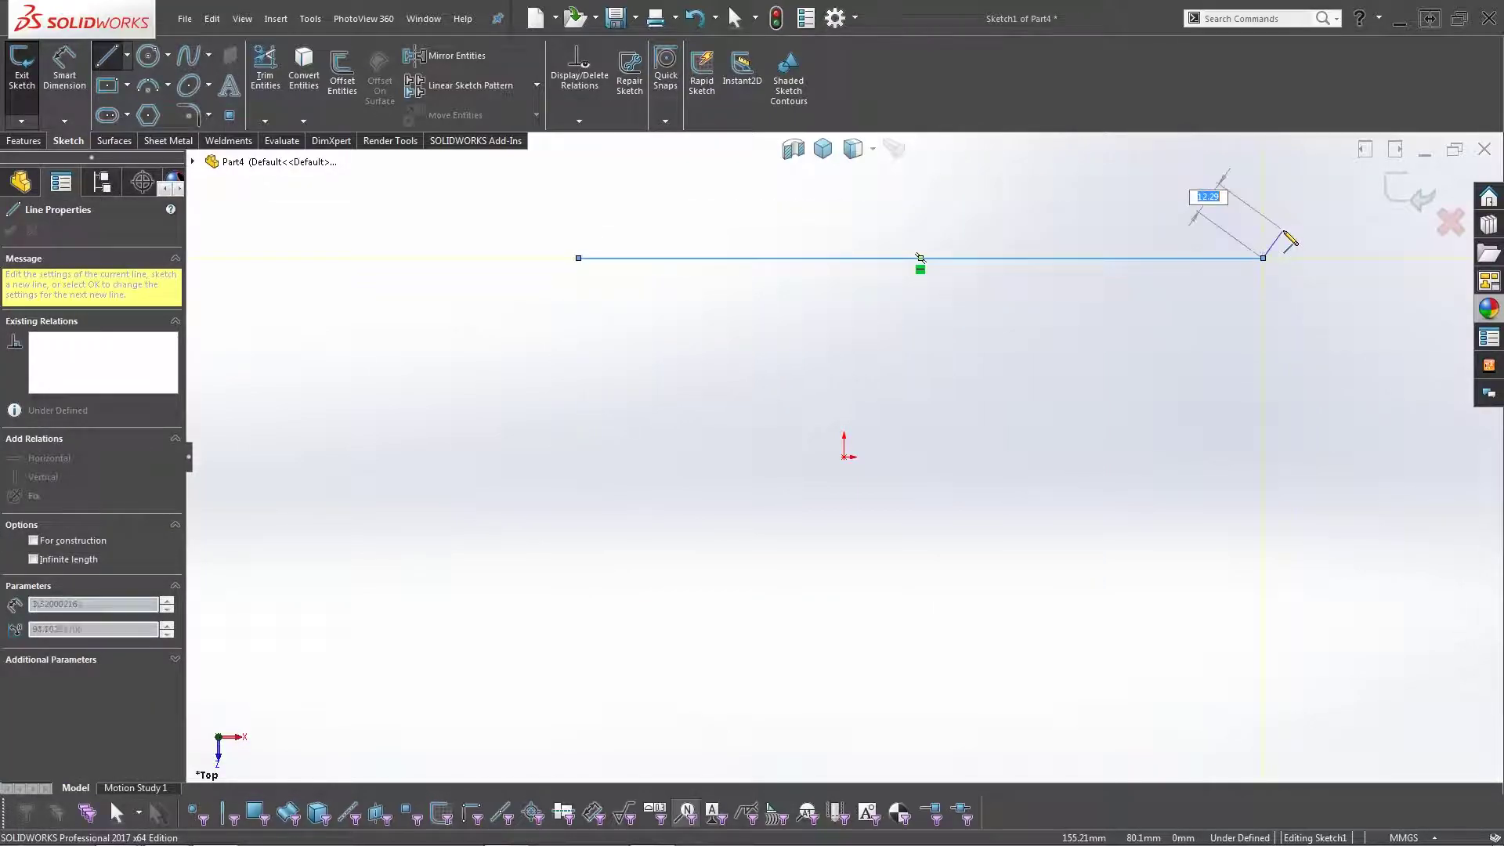
{"action": "key", "text": "Escape"}
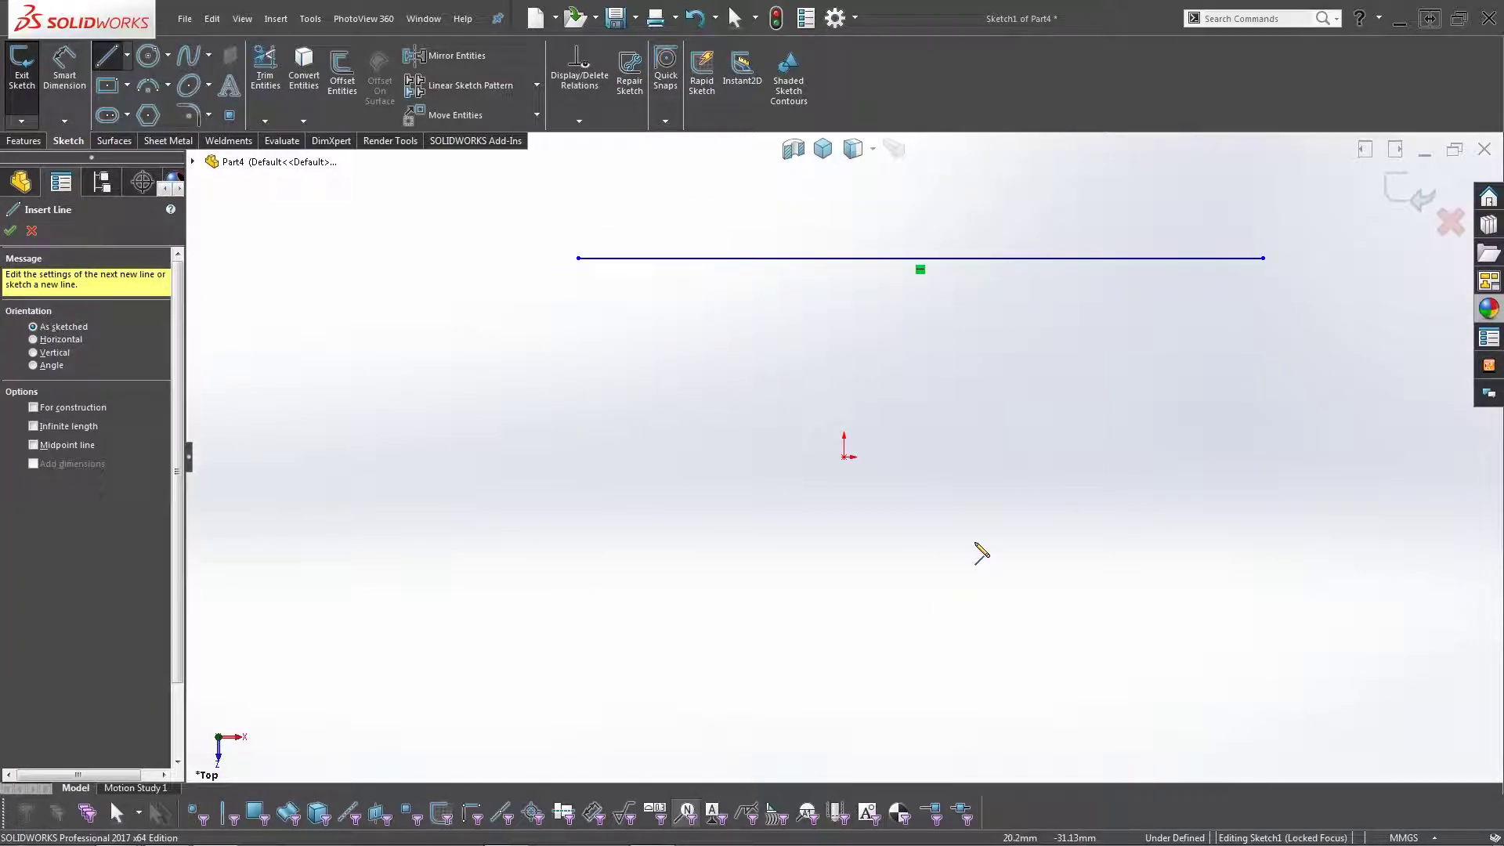
Draw a second horizontal line below the origin, with its ends aligned to those of the upper line.
{"action": "left_click", "coordinate": [578, 619]}
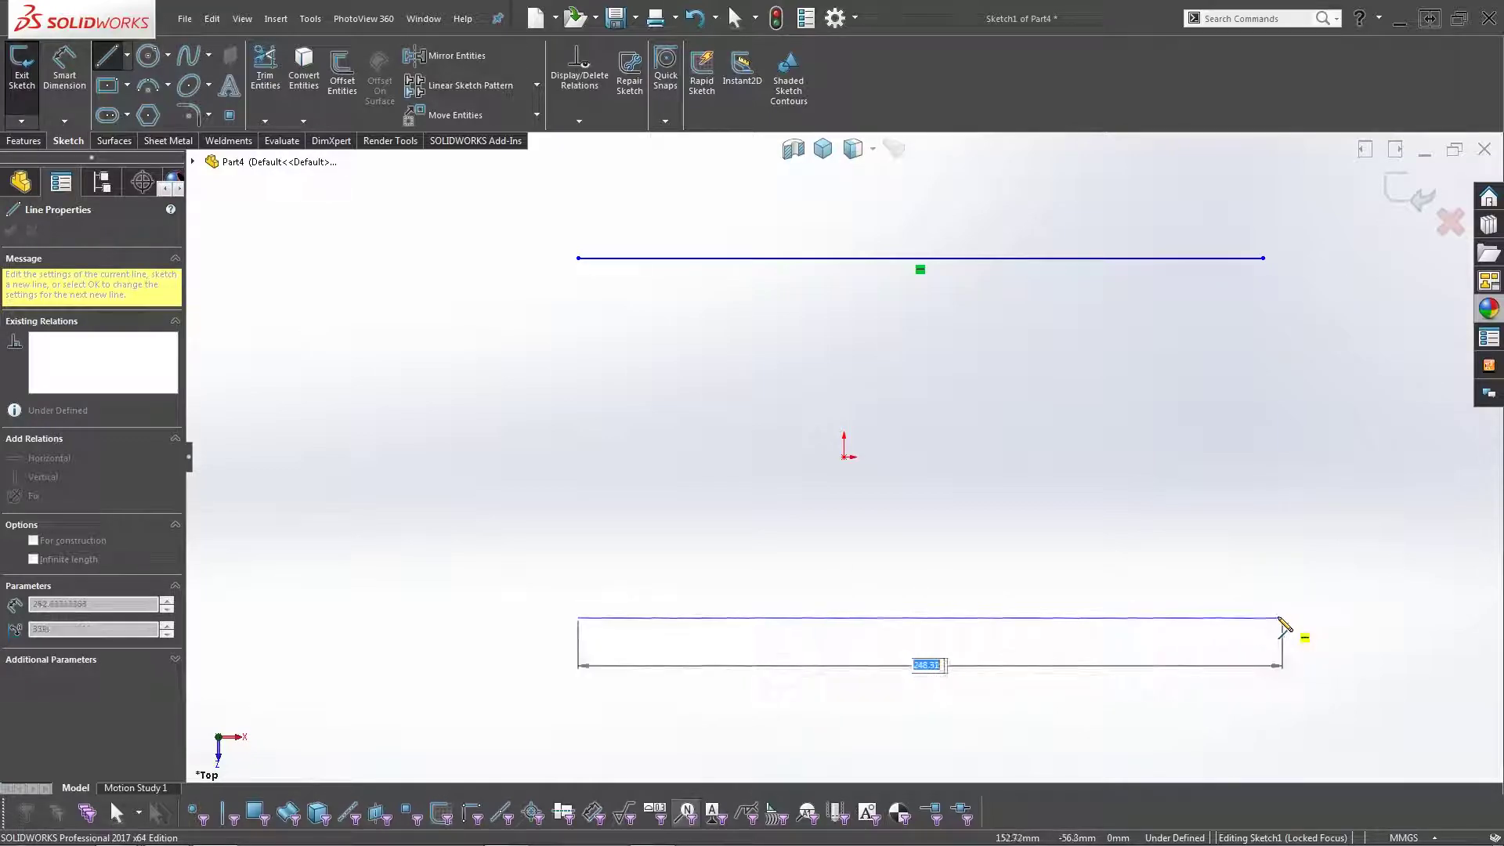
{"action": "left_click", "coordinate": [1264, 619]}
{"action": "right_click", "coordinate": [1294, 586]}
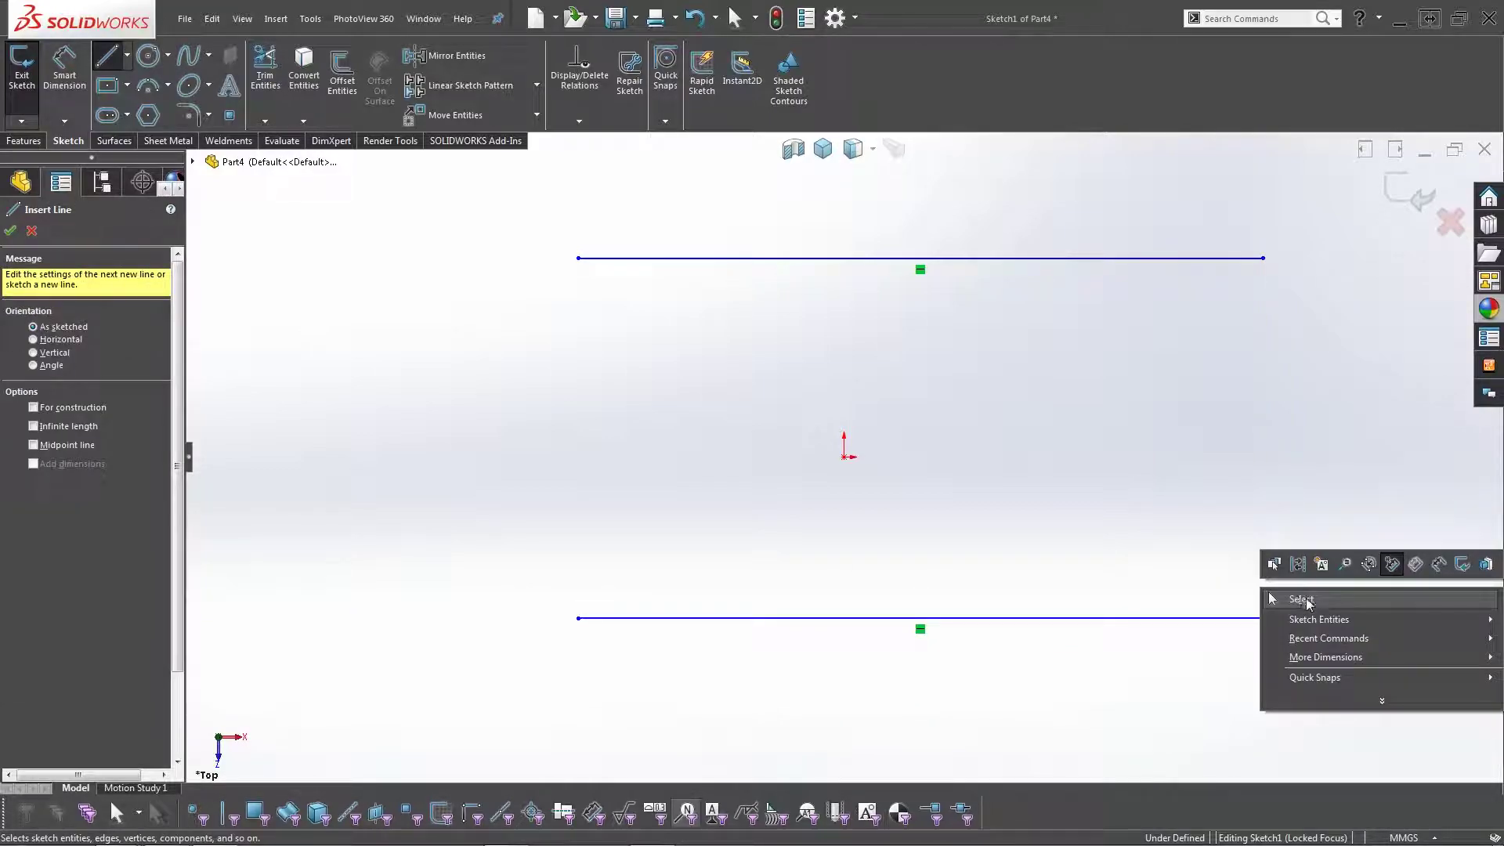
{"action": "left_click", "coordinate": [1303, 605]}
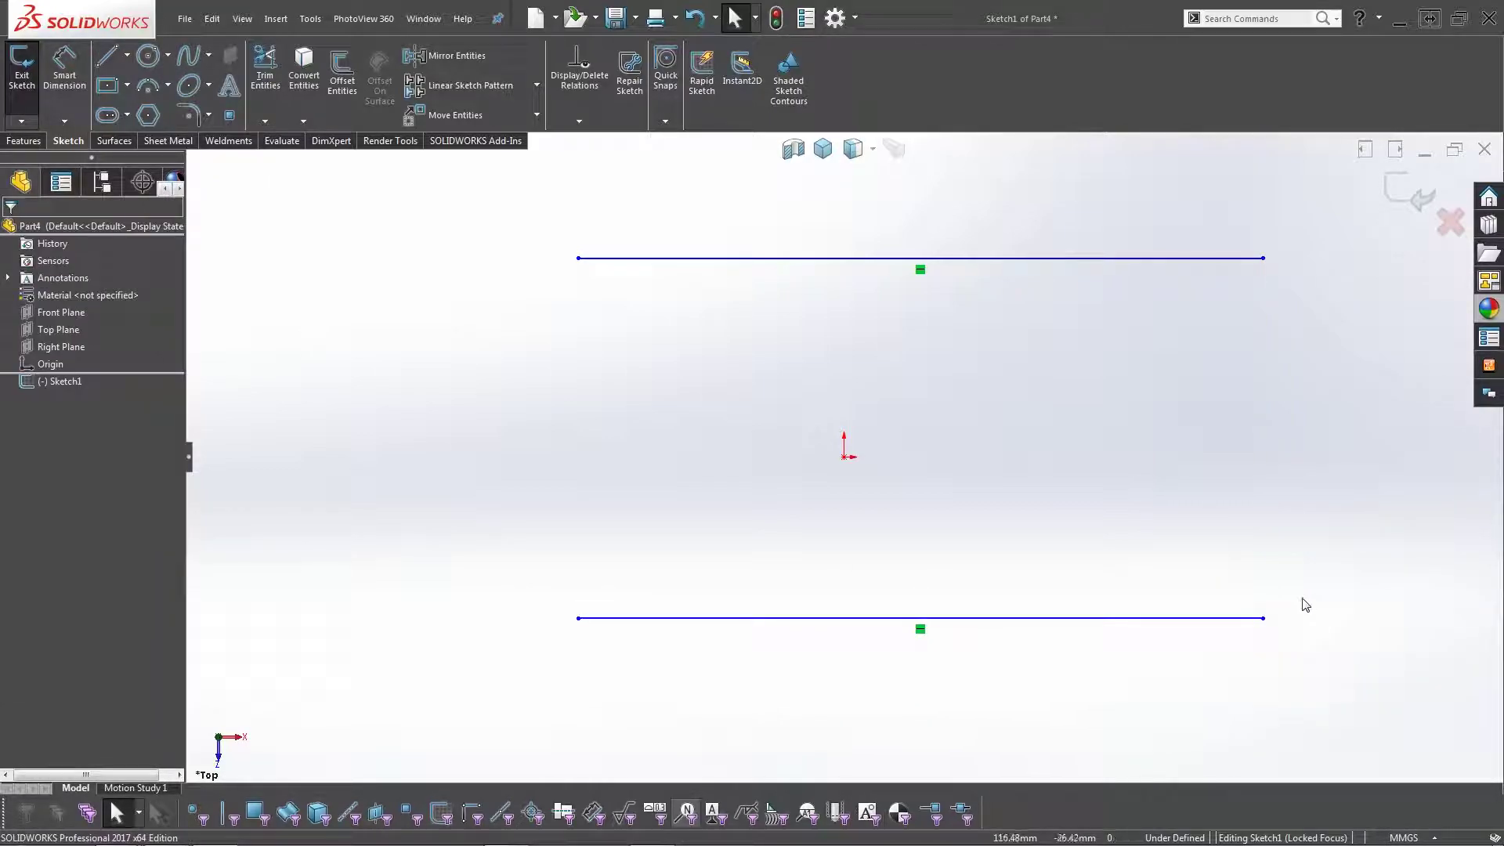
Draw a vertical centerline joining the midpoints of the two horizontal lines.
{"action": "left_click", "coordinate": [127, 54]}
{"action": "left_click", "coordinate": [129, 110]}
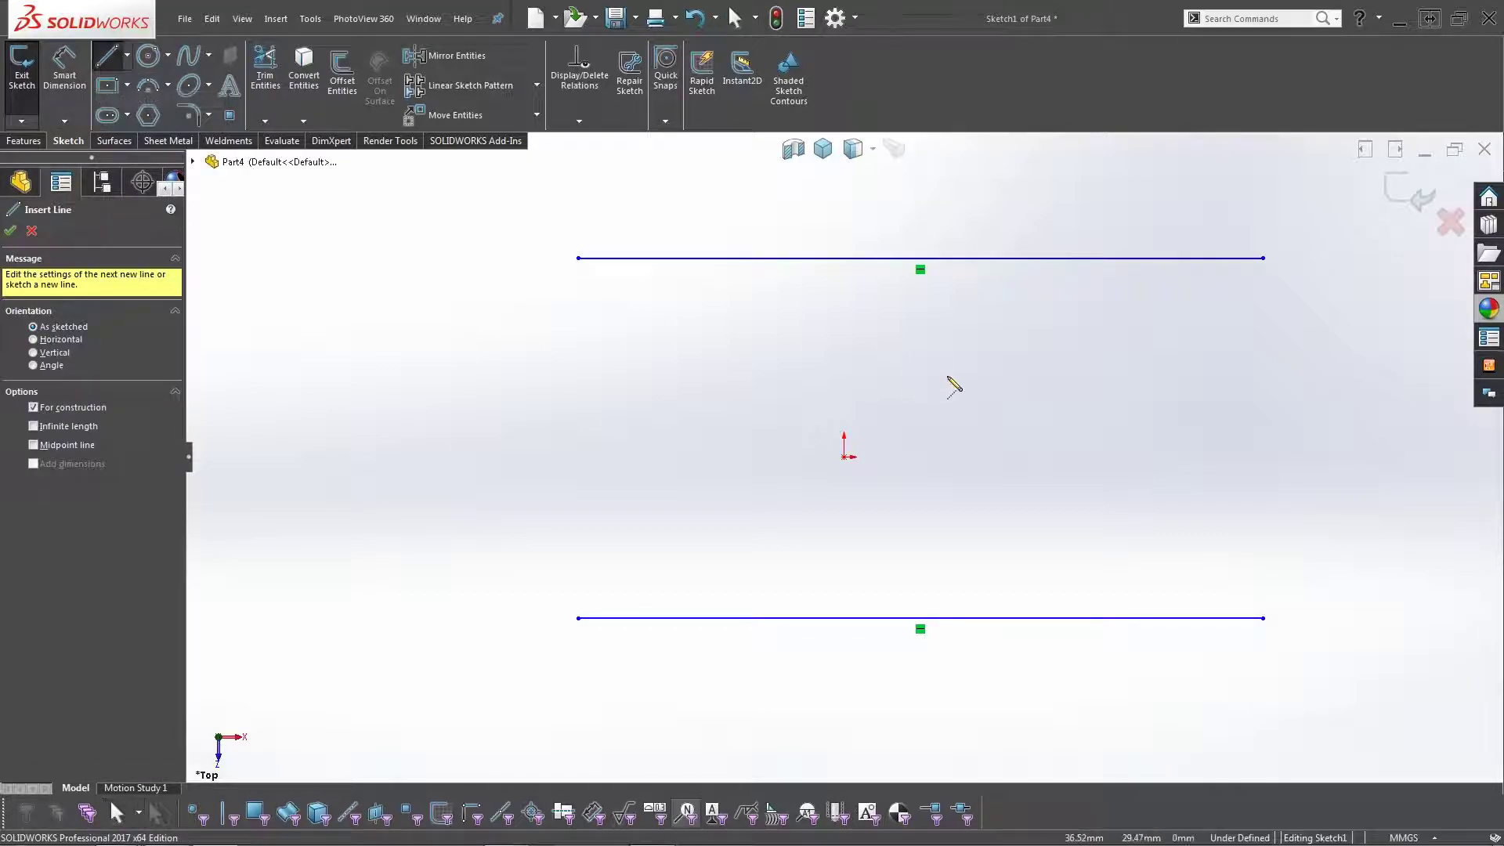
{"action": "left_click", "coordinate": [921, 258]}
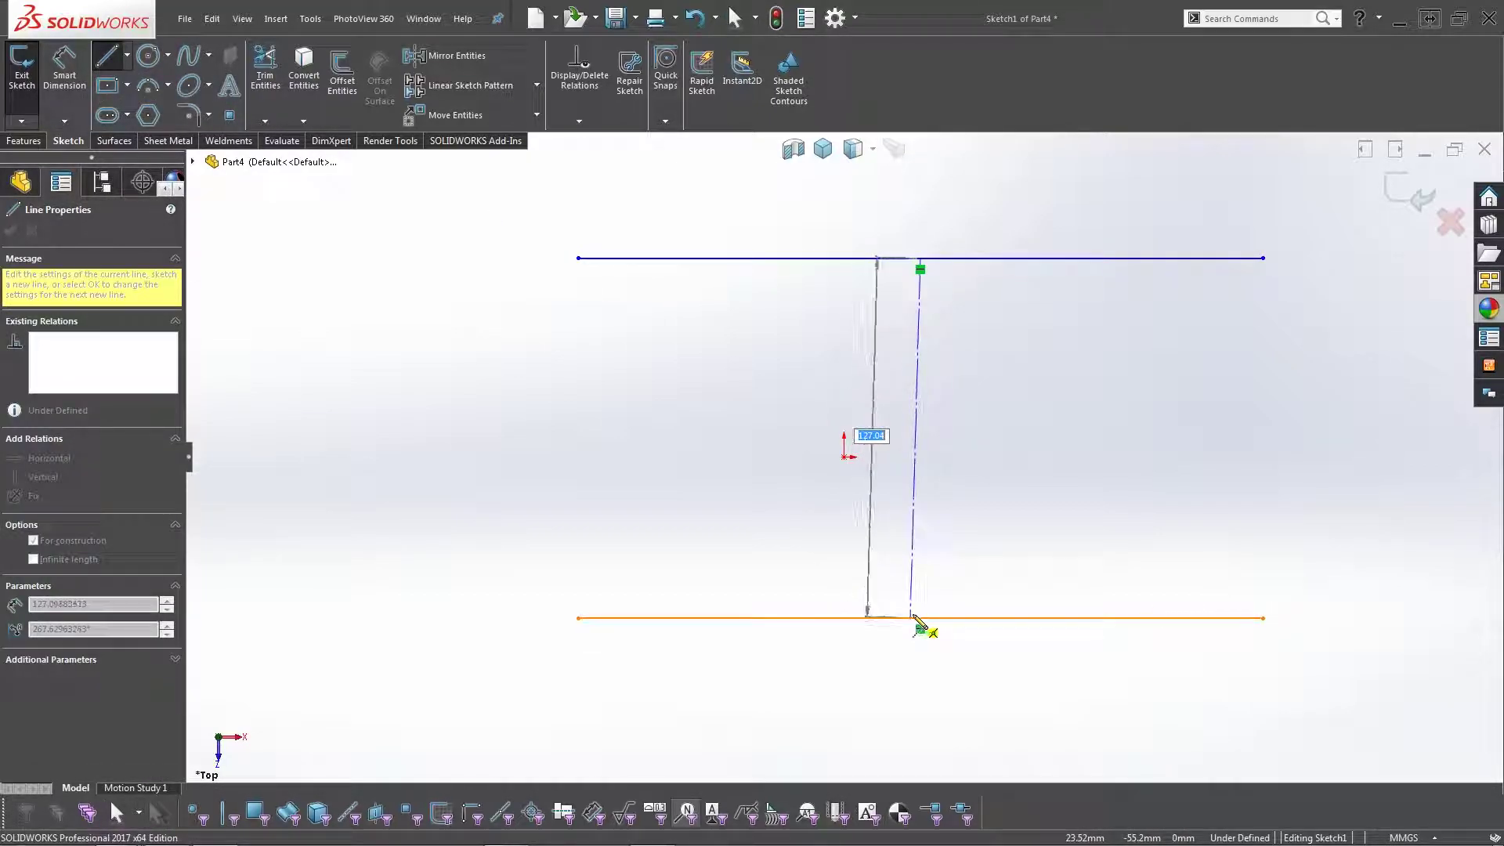
{"action": "left_click", "coordinate": [921, 618]}
{"action": "right_click", "coordinate": [923, 627]}
{"action": "left_click", "coordinate": [960, 631]}
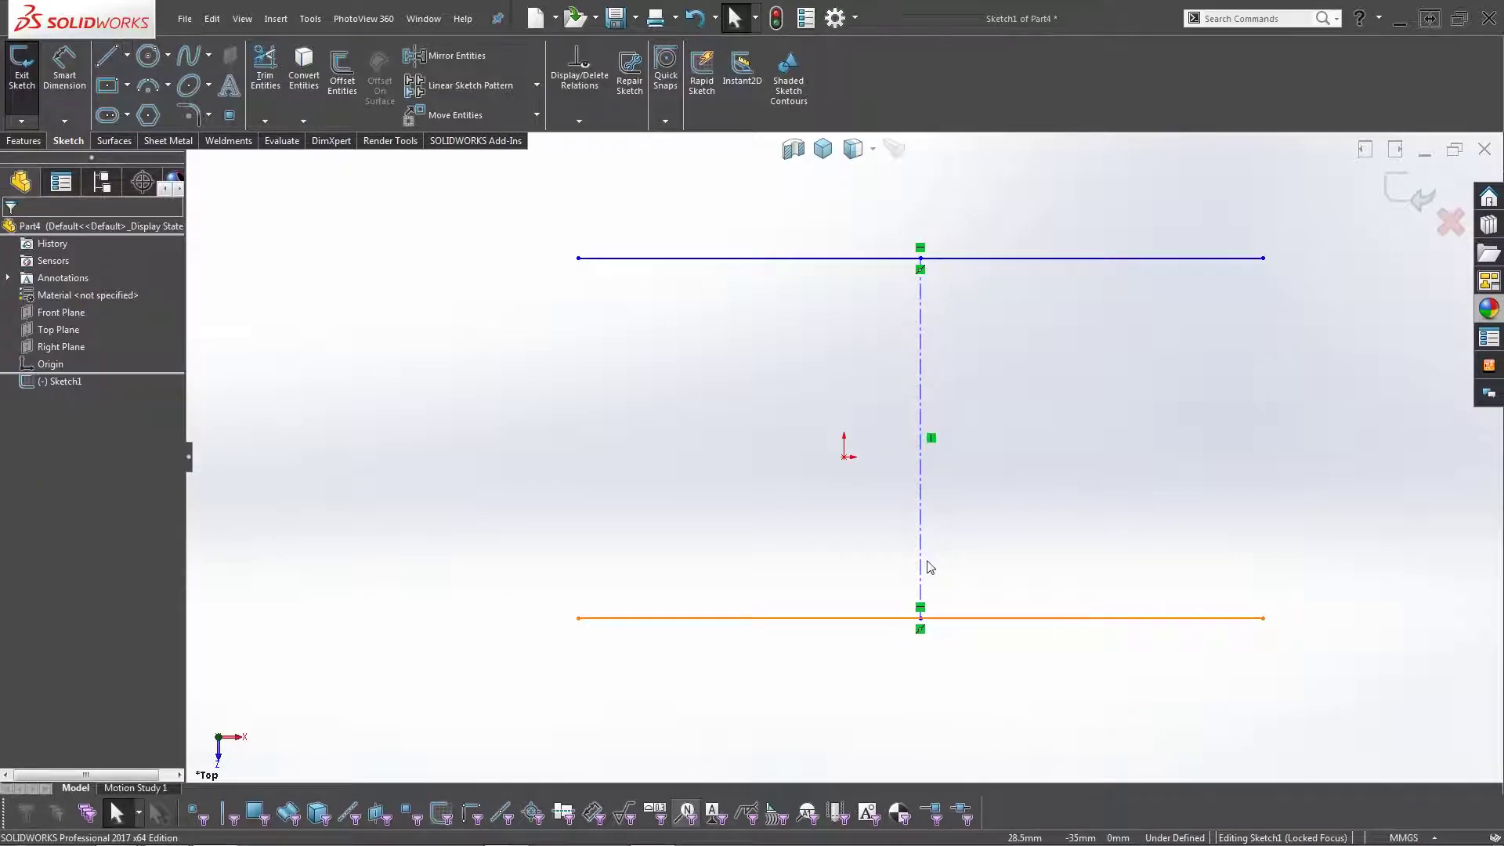
Add a Midpoint relation between the vertical centerline and the origin.
{"action": "left_click", "coordinate": [922, 562]}
{"action": "left_click", "coordinate": [845, 457]}
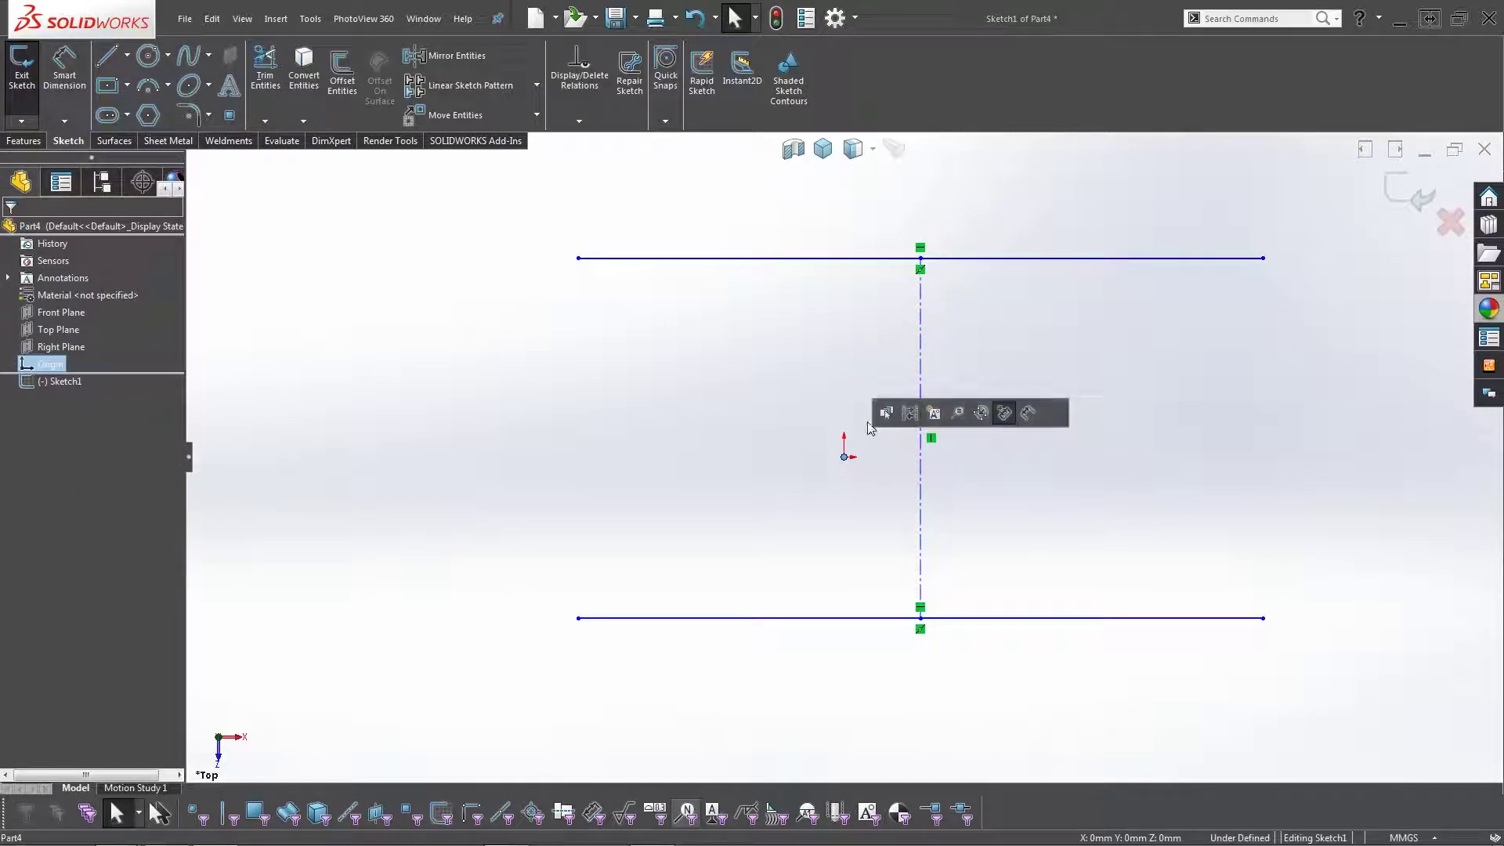
{"action": "left_click", "coordinate": [920, 484], "text": "ctrl"}
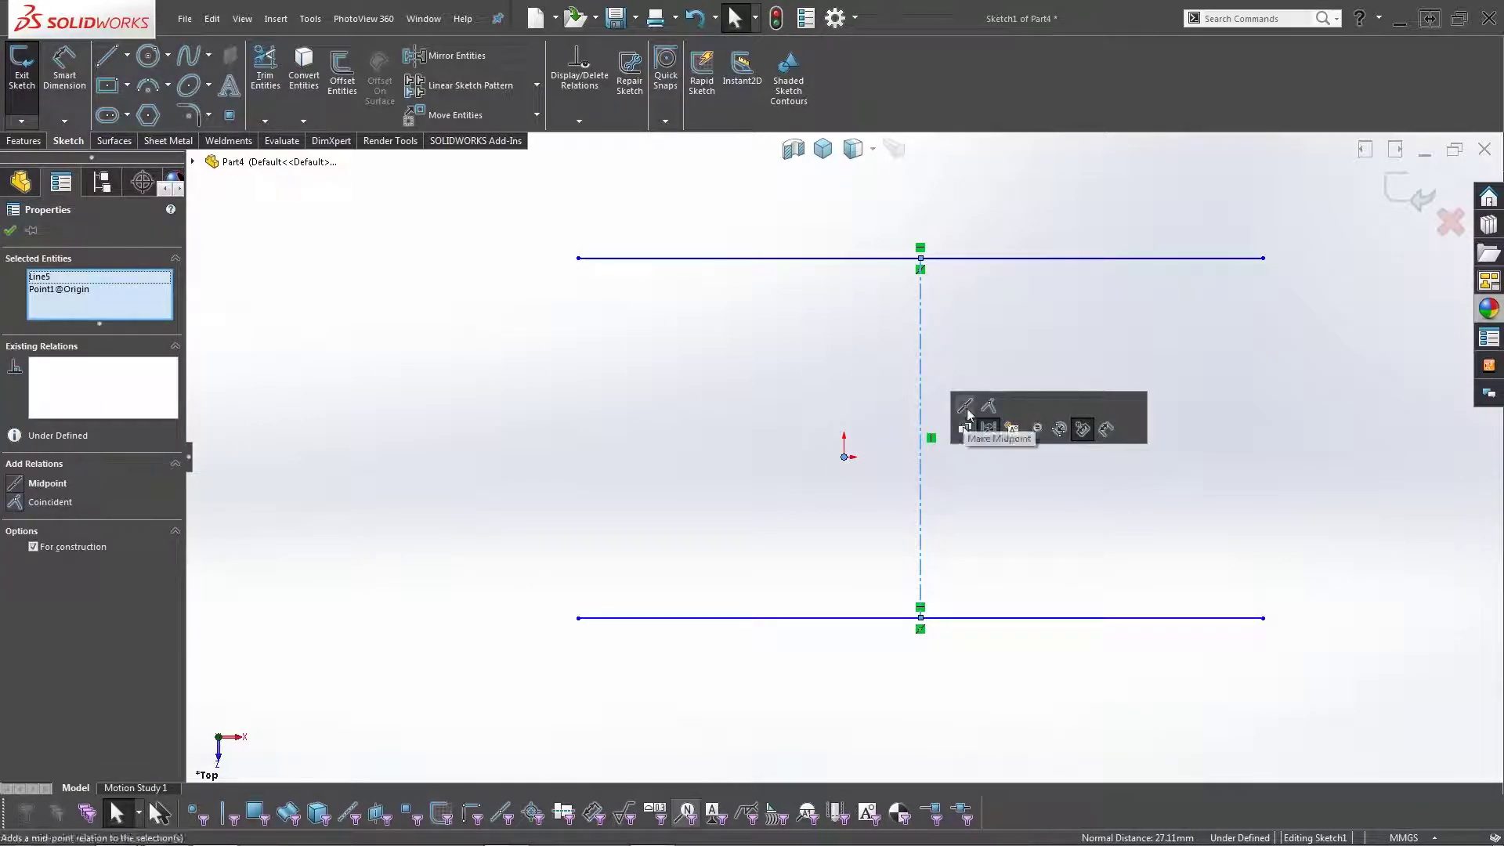
{"action": "left_click", "coordinate": [967, 425]}
{"action": "left_click", "coordinate": [945, 536]}
Stretch the centerline's upper end upward and make the two horizontal lines equal in length.
{"action": "left_click_drag", "start_coordinate": [843, 295], "coordinate": [843, 243]}
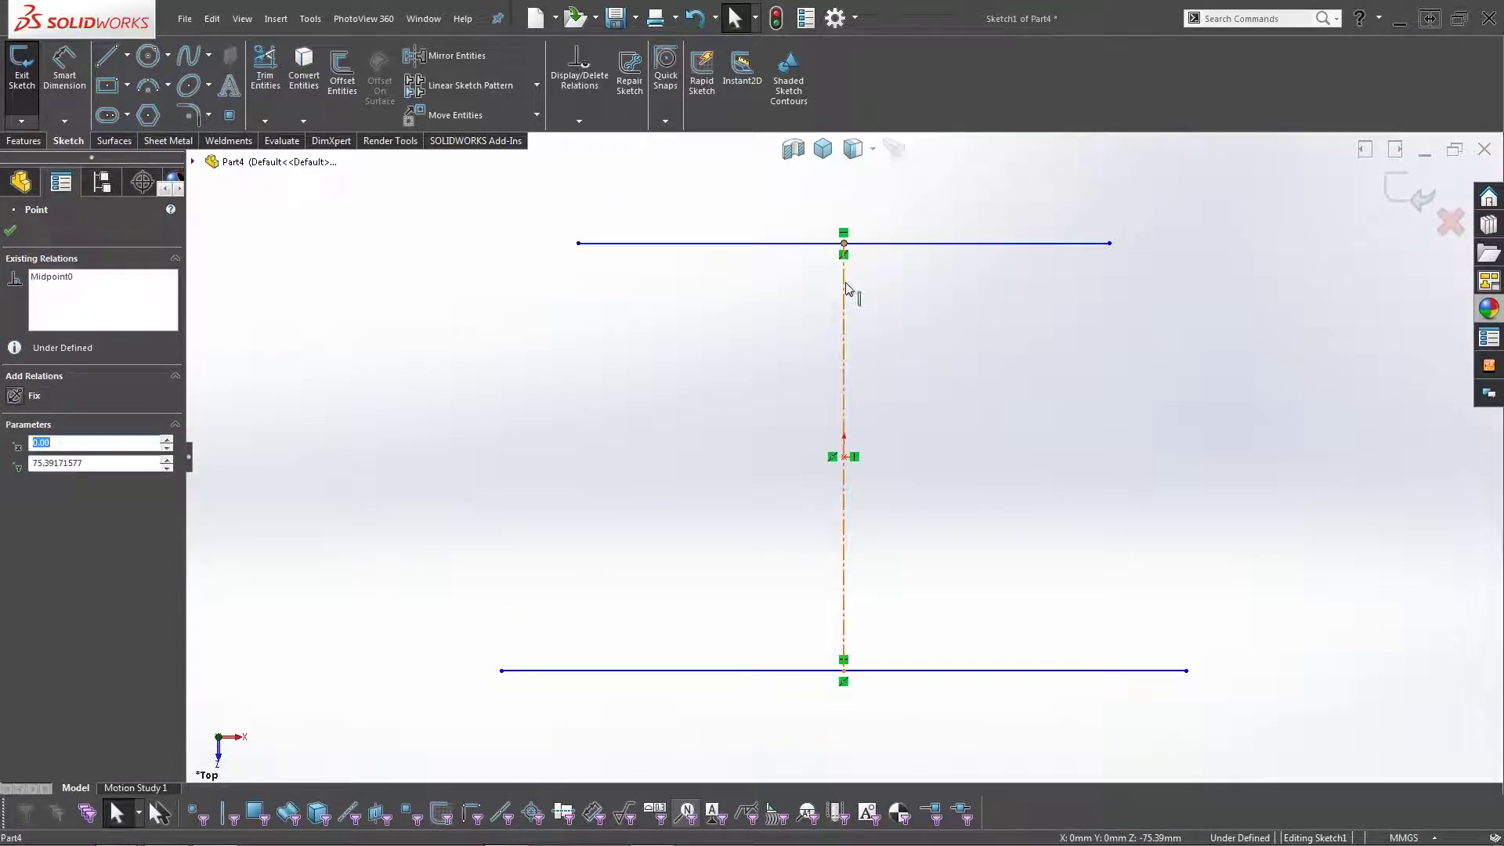
{"action": "left_click_drag", "start_coordinate": [984, 728], "coordinate": [924, 205]}
{"action": "left_click", "coordinate": [1085, 141]}
{"action": "left_click", "coordinate": [1011, 388]}
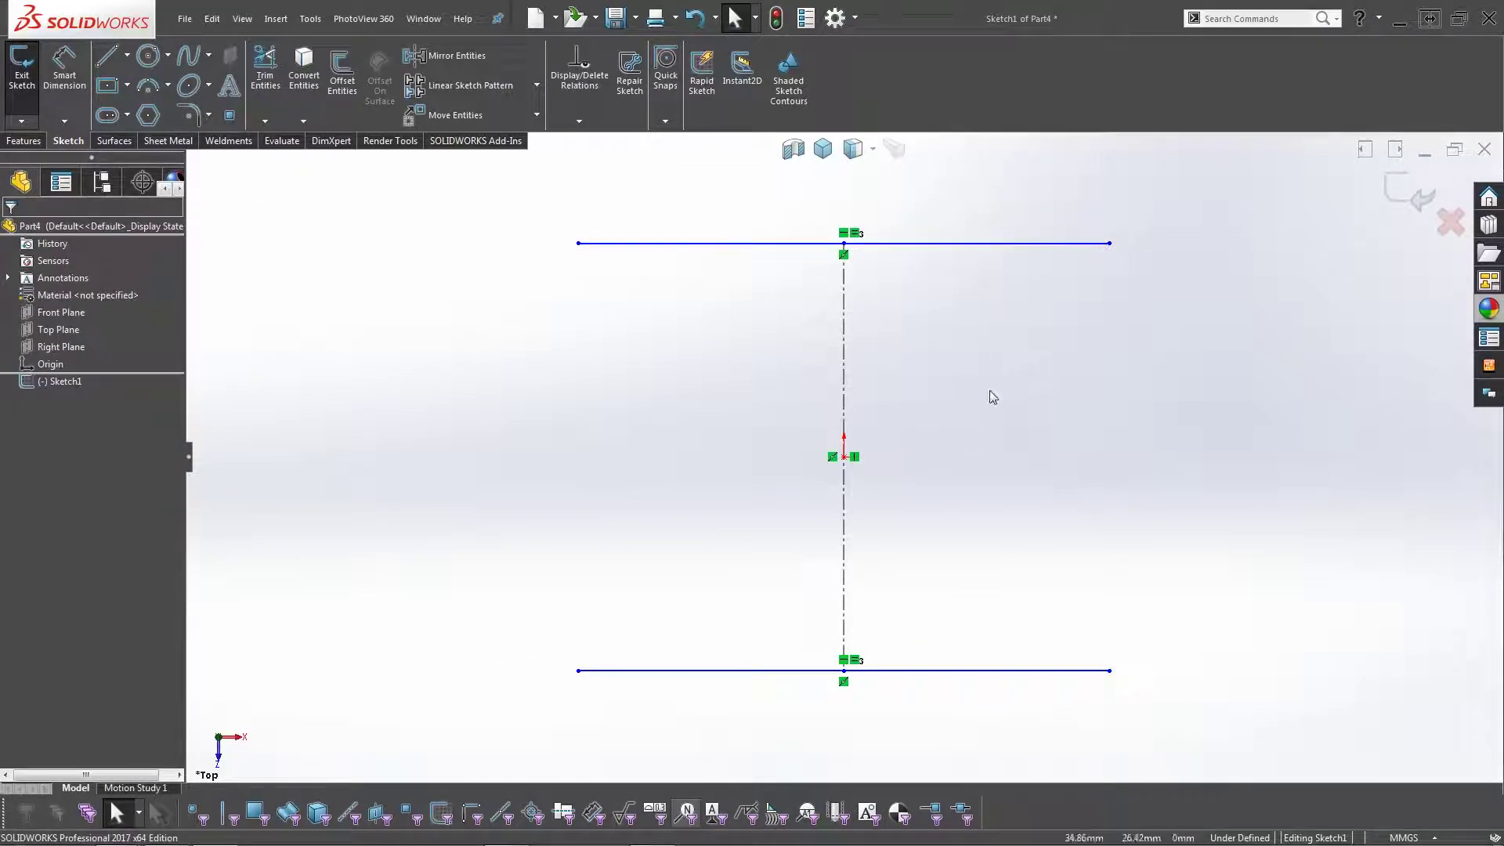
Dimension the upper horizontal line's length as 800 mm.
{"action": "key", "text": "s"}
{"action": "left_click", "coordinate": [998, 407]}
{"action": "left_click", "coordinate": [984, 244]}
{"action": "left_click", "coordinate": [916, 203]}
{"action": "type", "text": "800"}
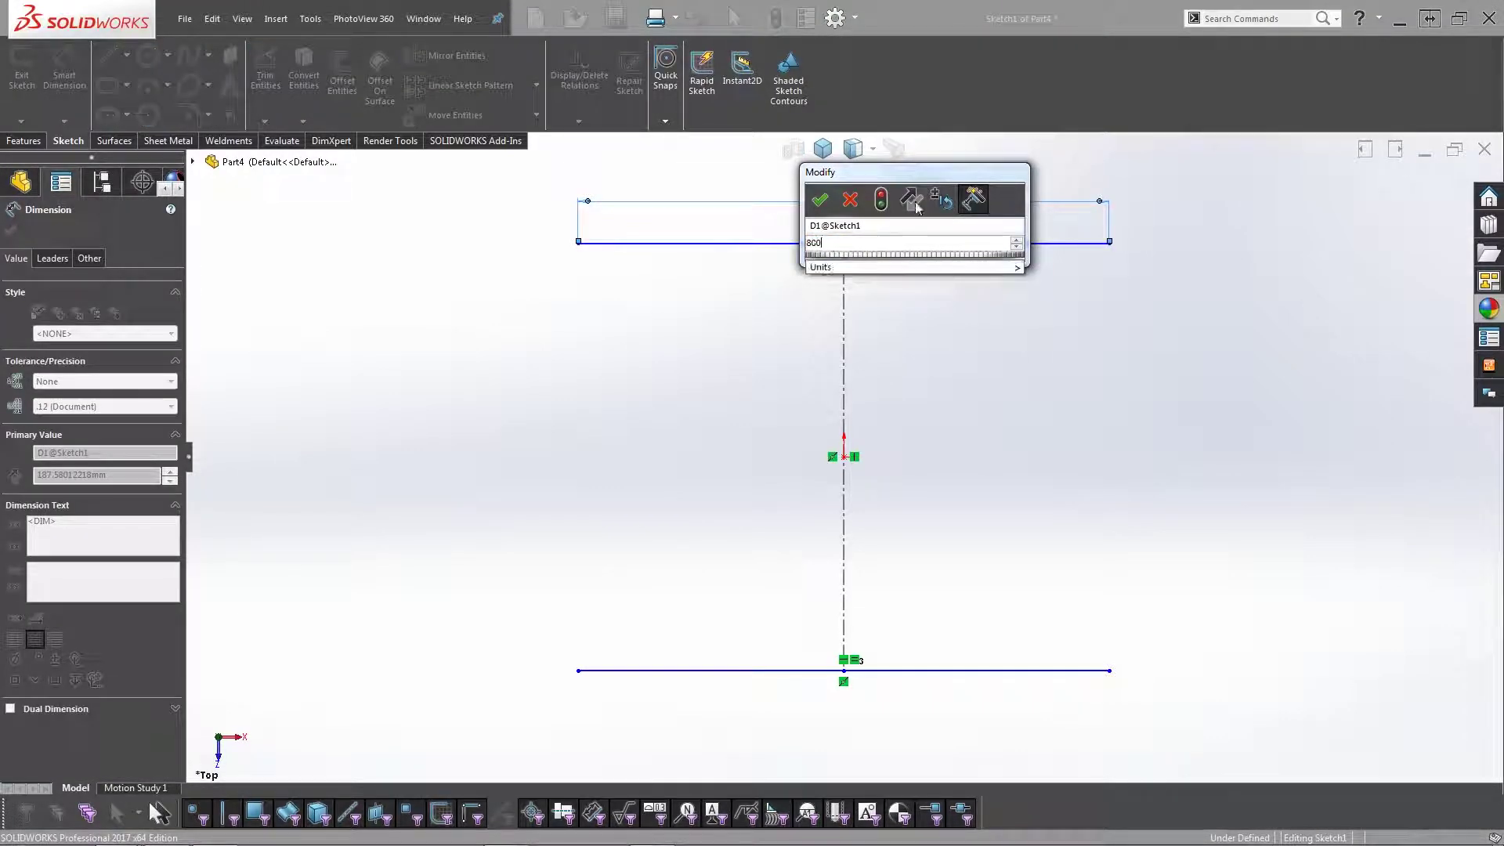
{"action": "key", "text": "Return"}
{"action": "left_click", "coordinate": [938, 333]}
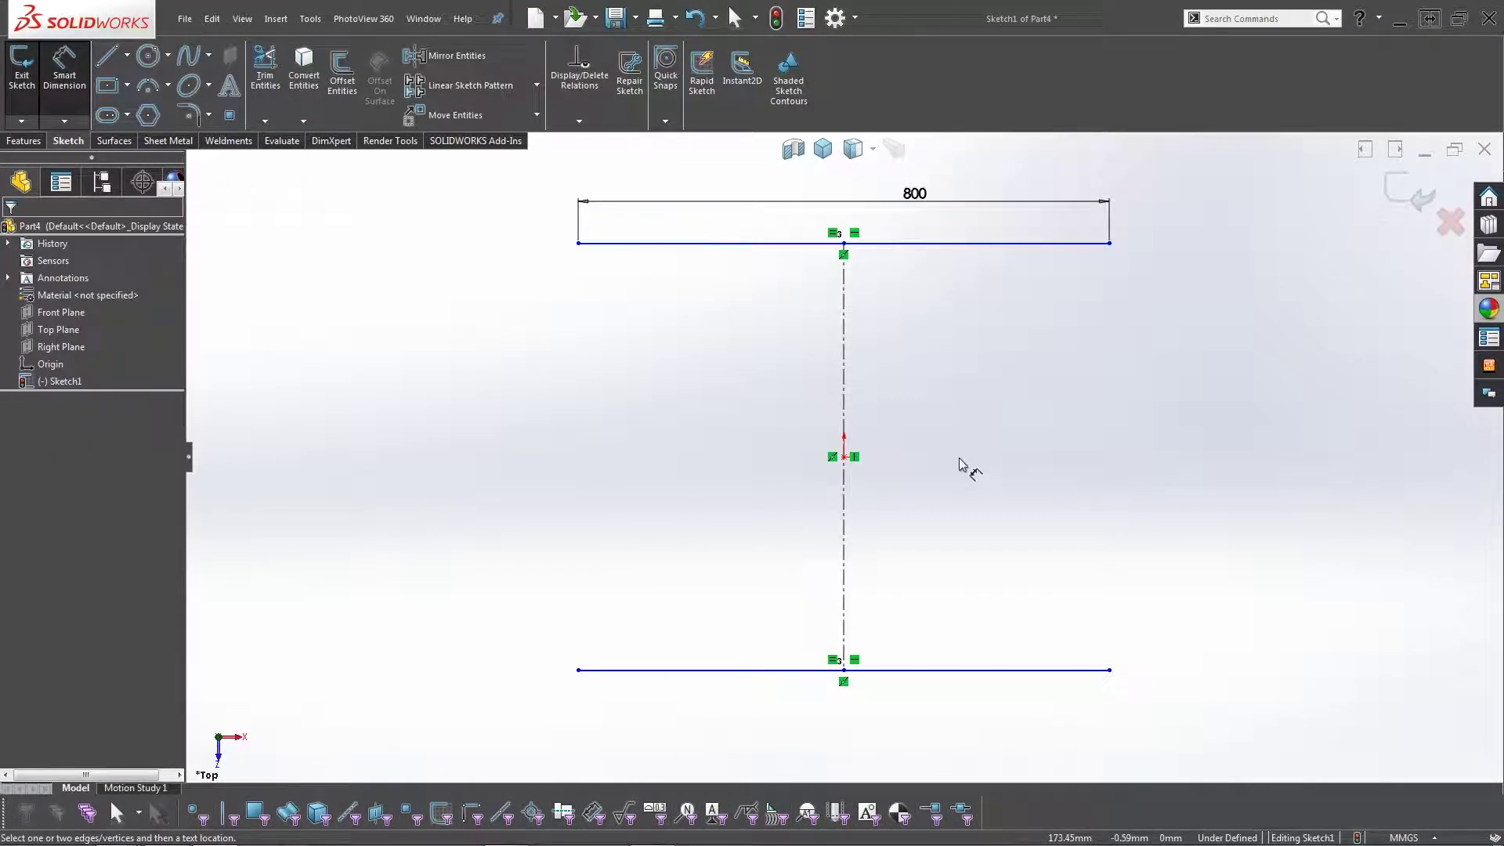
Dimension the distance between the two horizontal lines as 300 mm and exit the sketch.
{"action": "left_click", "coordinate": [954, 671]}
{"action": "left_click", "coordinate": [992, 243]}
{"action": "left_click", "coordinate": [1184, 456]}
{"action": "type", "text": "300"}
{"action": "key", "text": "Return"}
{"action": "left_click", "coordinate": [1190, 330]}
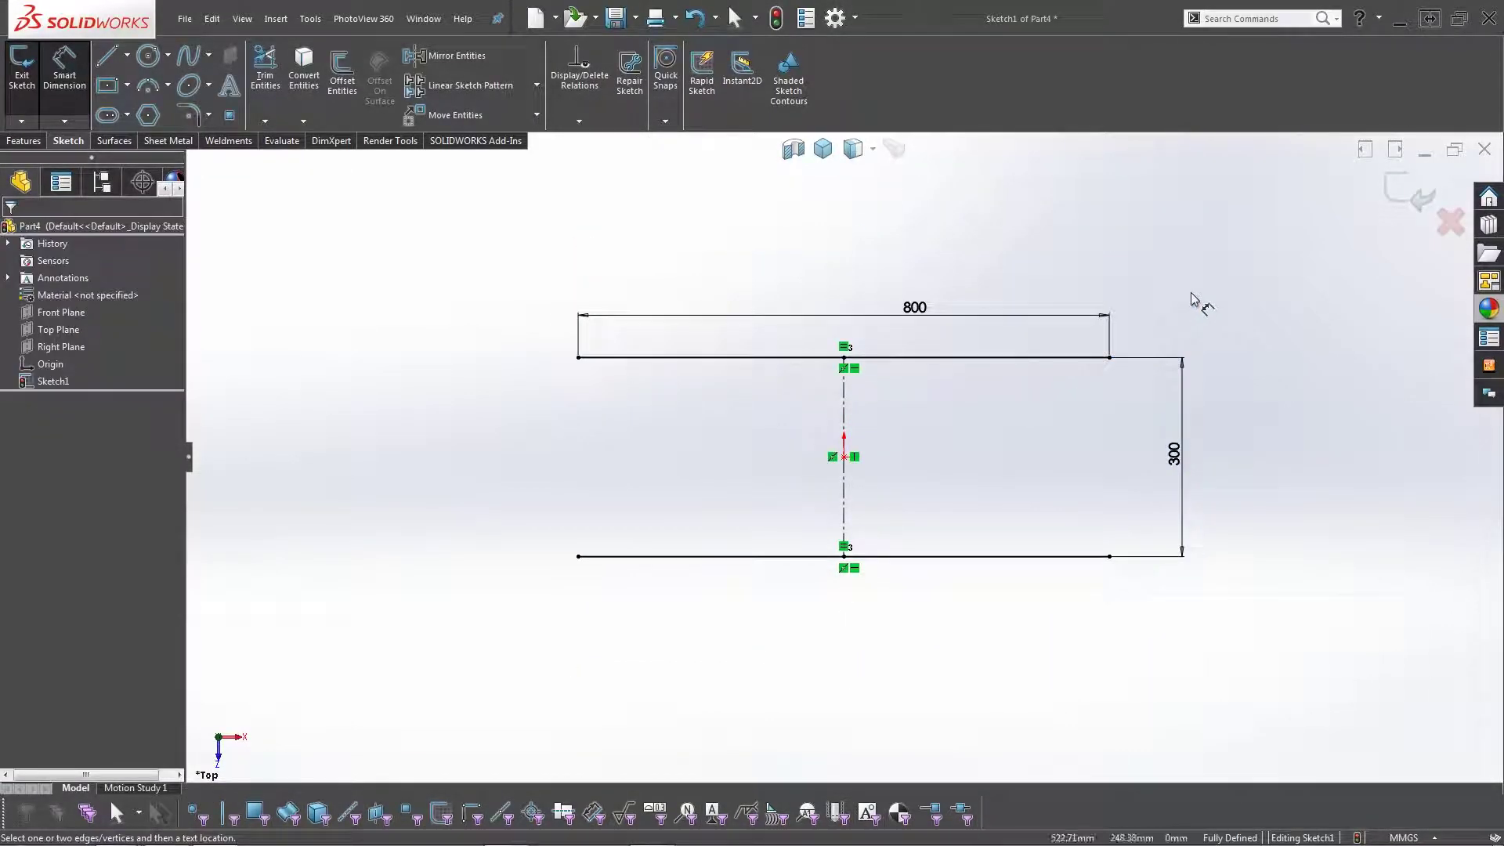
{"action": "mouse_move", "coordinate": [722, 456]}
{"action": "middle_mouse_down"}
{"action": "mouse_move", "coordinate": [943, 470]}
{"action": "mouse_move", "coordinate": [929, 239]}
{"action": "mouse_move", "coordinate": [847, 222]}
{"action": "mouse_move", "coordinate": [900, 209]}
{"action": "mouse_move", "coordinate": [937, 386]}
{"action": "mouse_move", "coordinate": [931, 491]}
{"action": "mouse_move", "coordinate": [908, 430]}
{"action": "middle_mouse_up"}
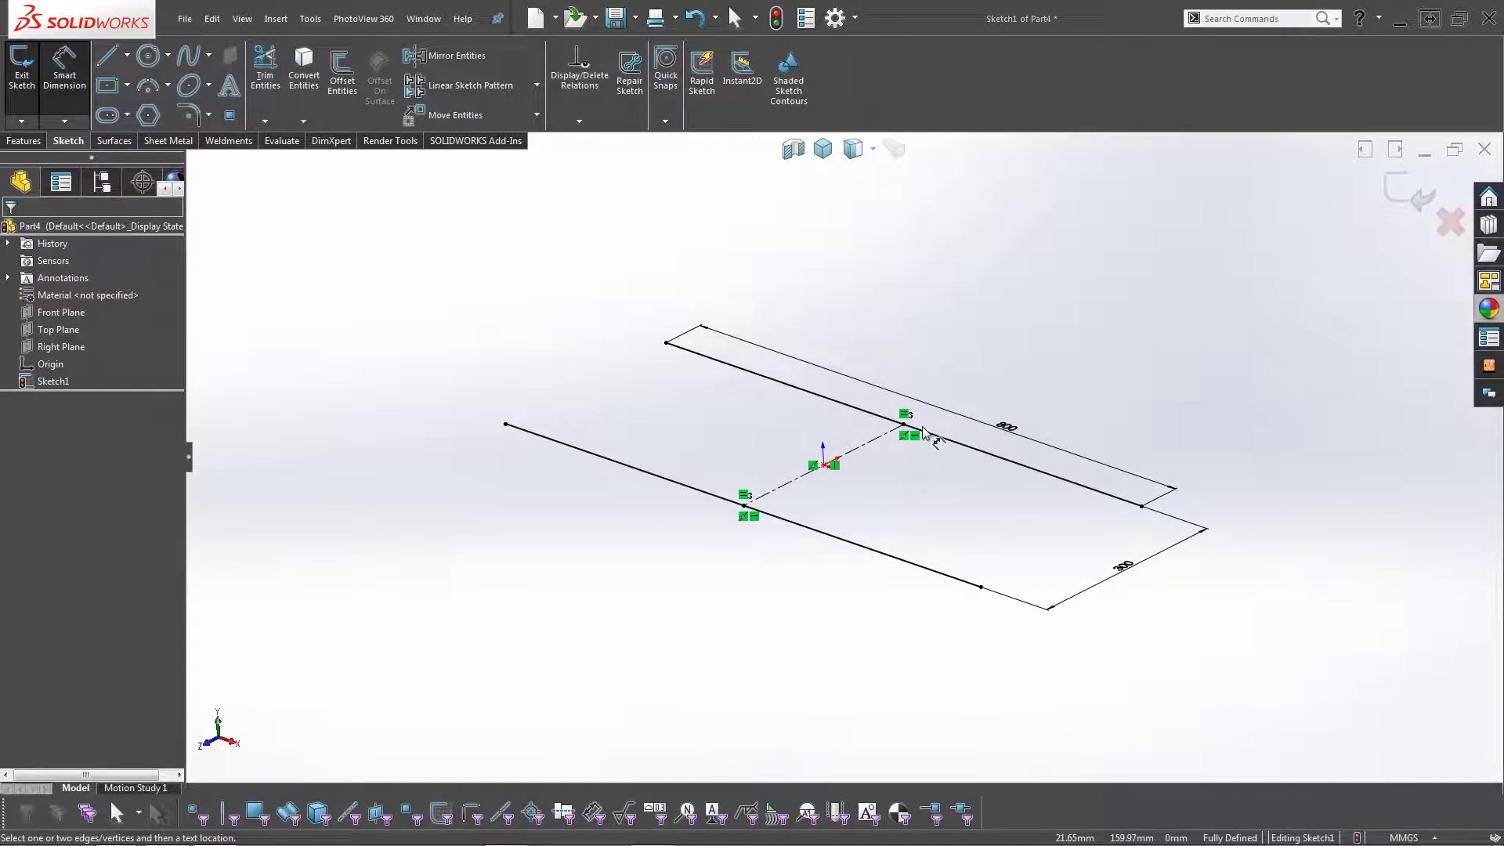
{"action": "left_click", "coordinate": [1410, 194]}
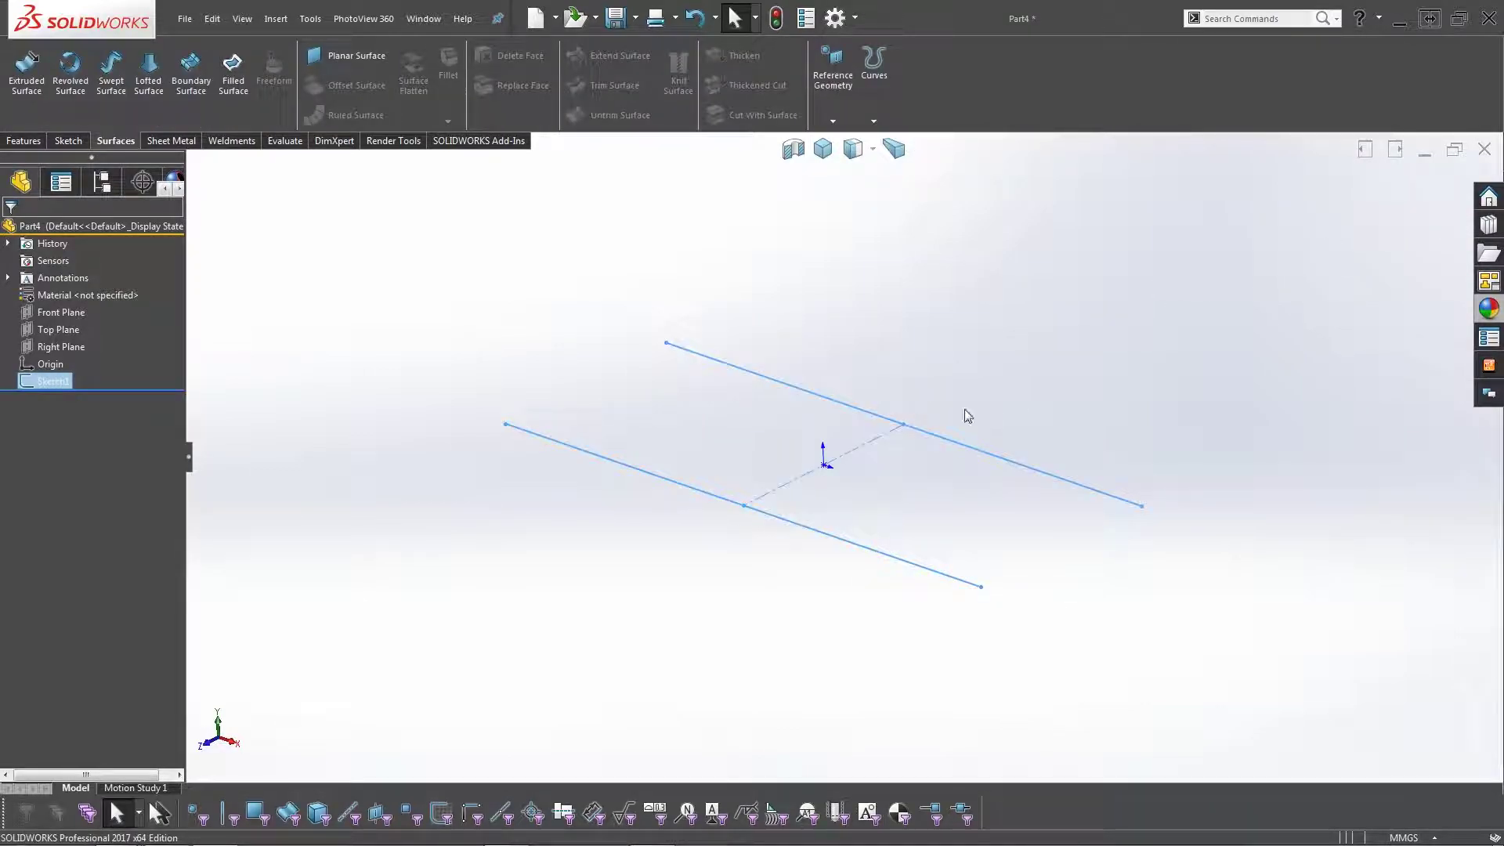
{"action": "left_click", "coordinate": [933, 358]}
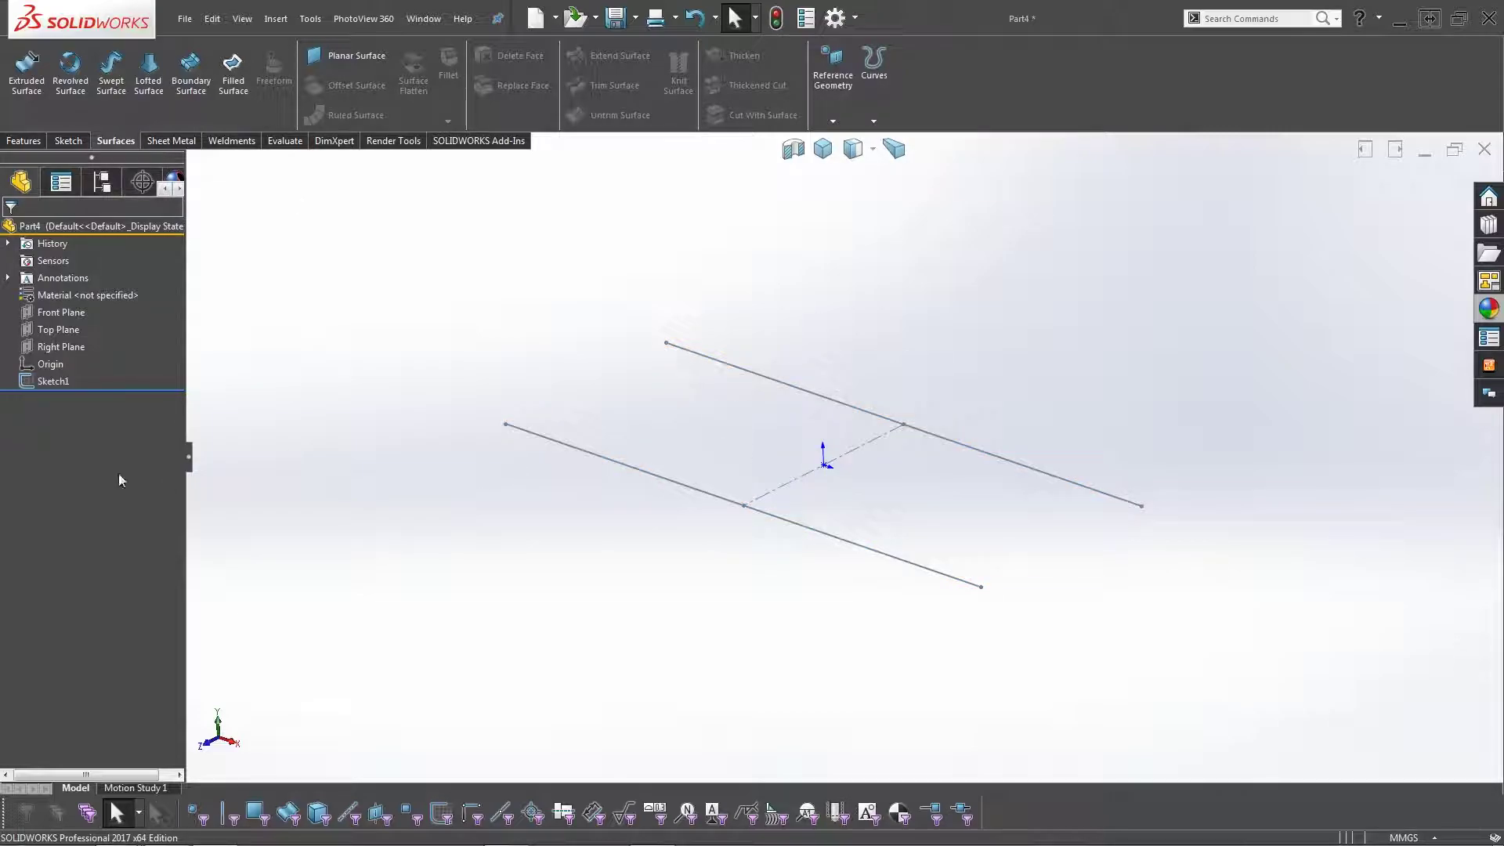
Start a sketch on the Right Plane and draw a vertical centerpoint slot about 52 mm between centers and 23 mm wide, centered on the centerline's left end.
{"action": "left_click", "coordinate": [61, 346]}
{"action": "left_click", "coordinate": [120, 322]}
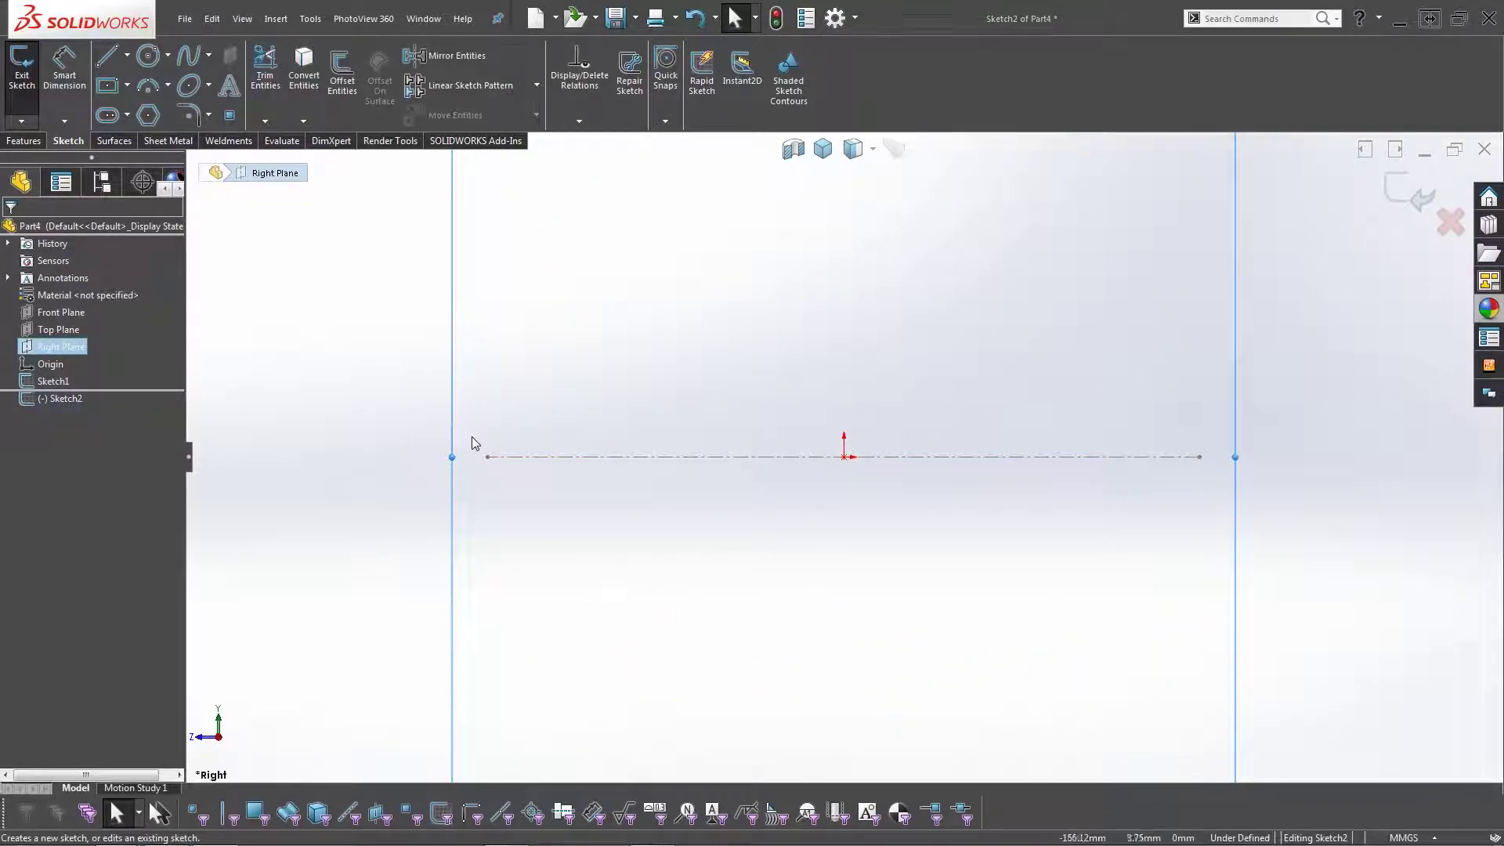
{"action": "left_click", "coordinate": [107, 115]}
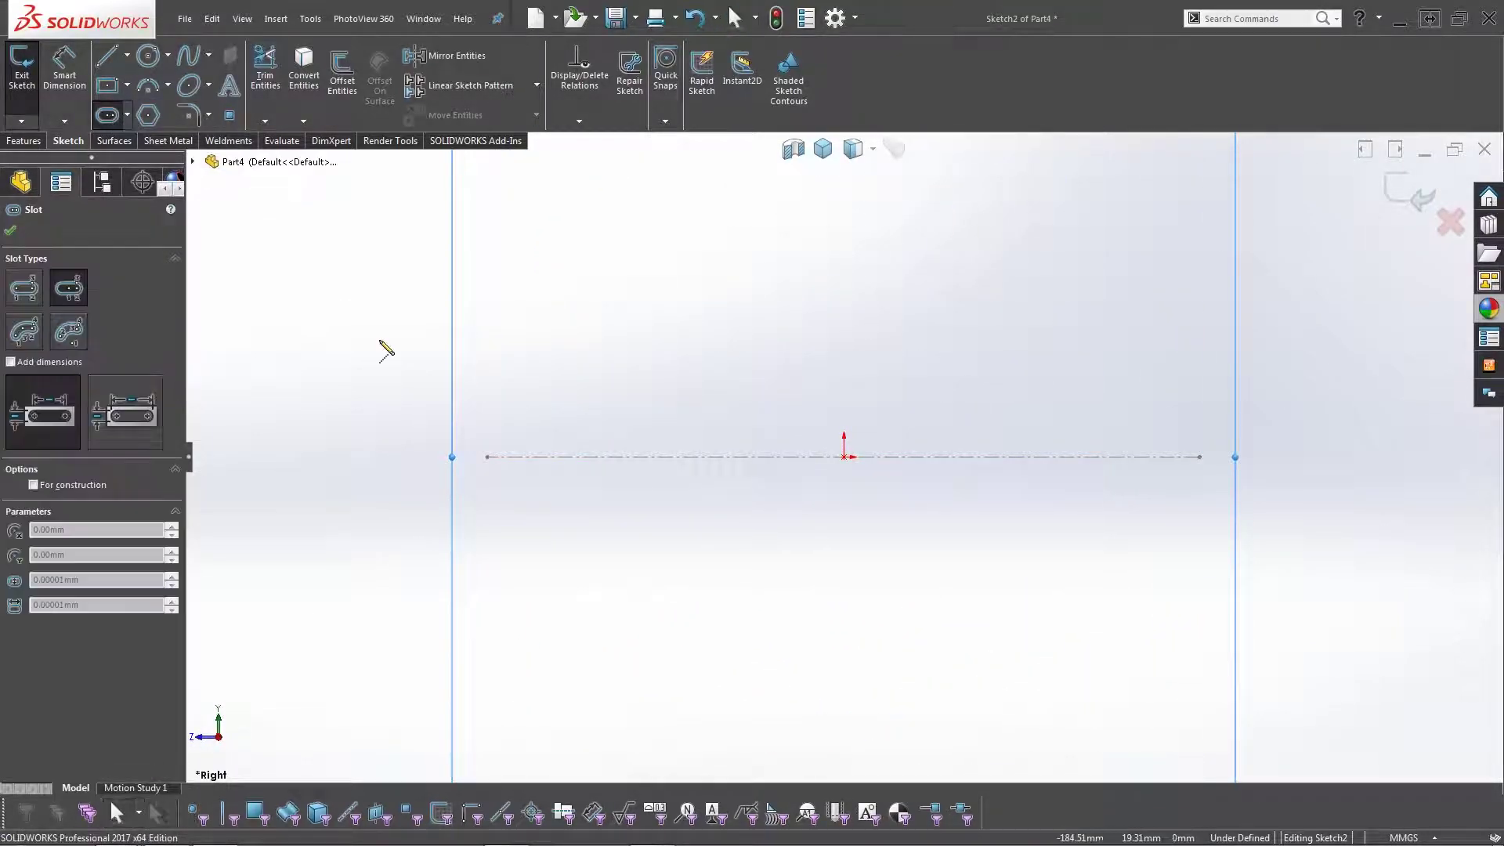
{"action": "left_click", "coordinate": [487, 457]}
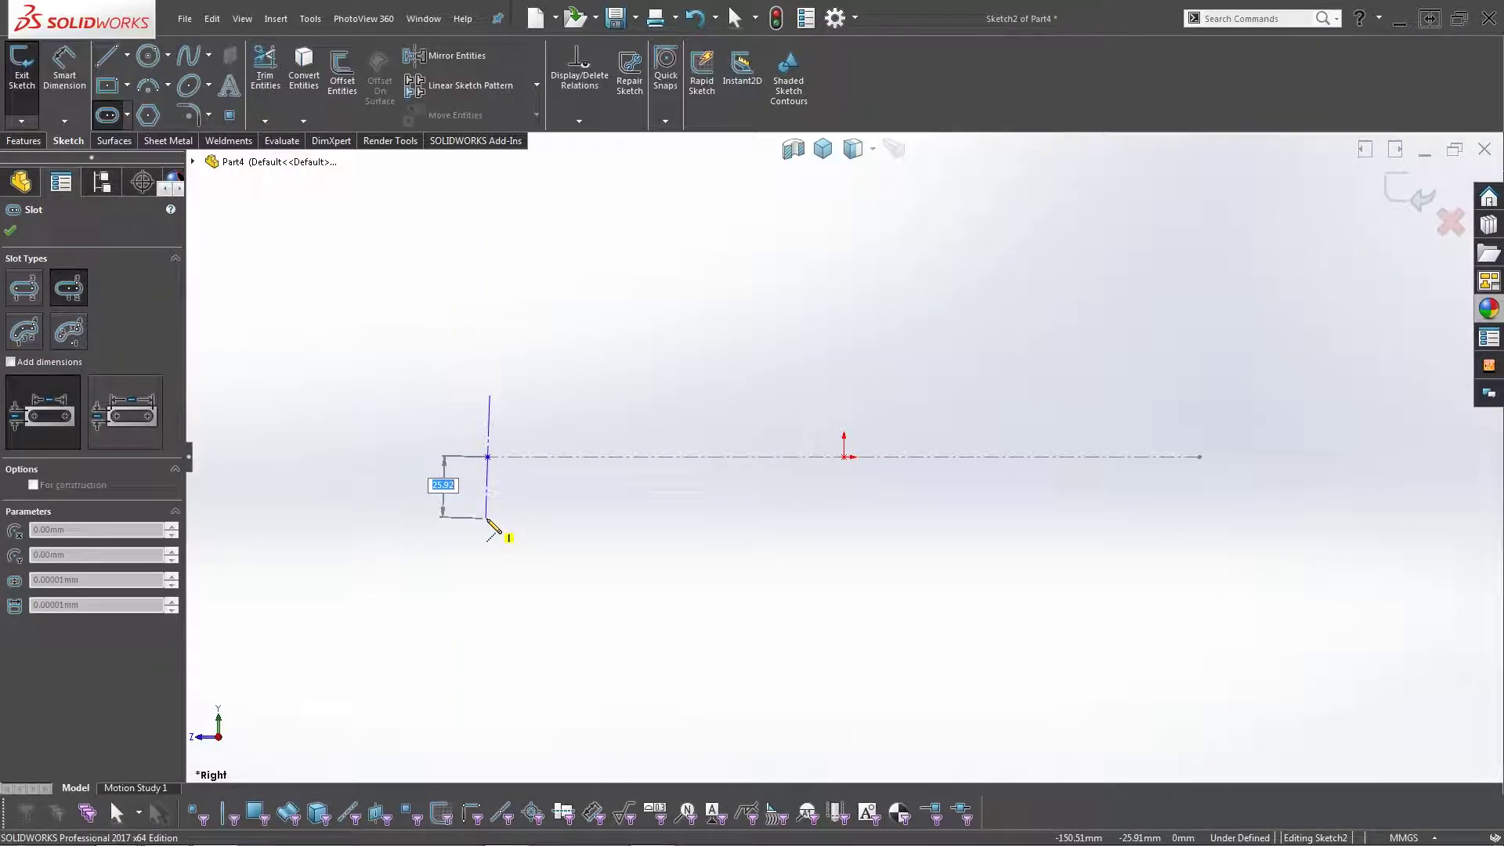
{"action": "left_click", "coordinate": [489, 520]}
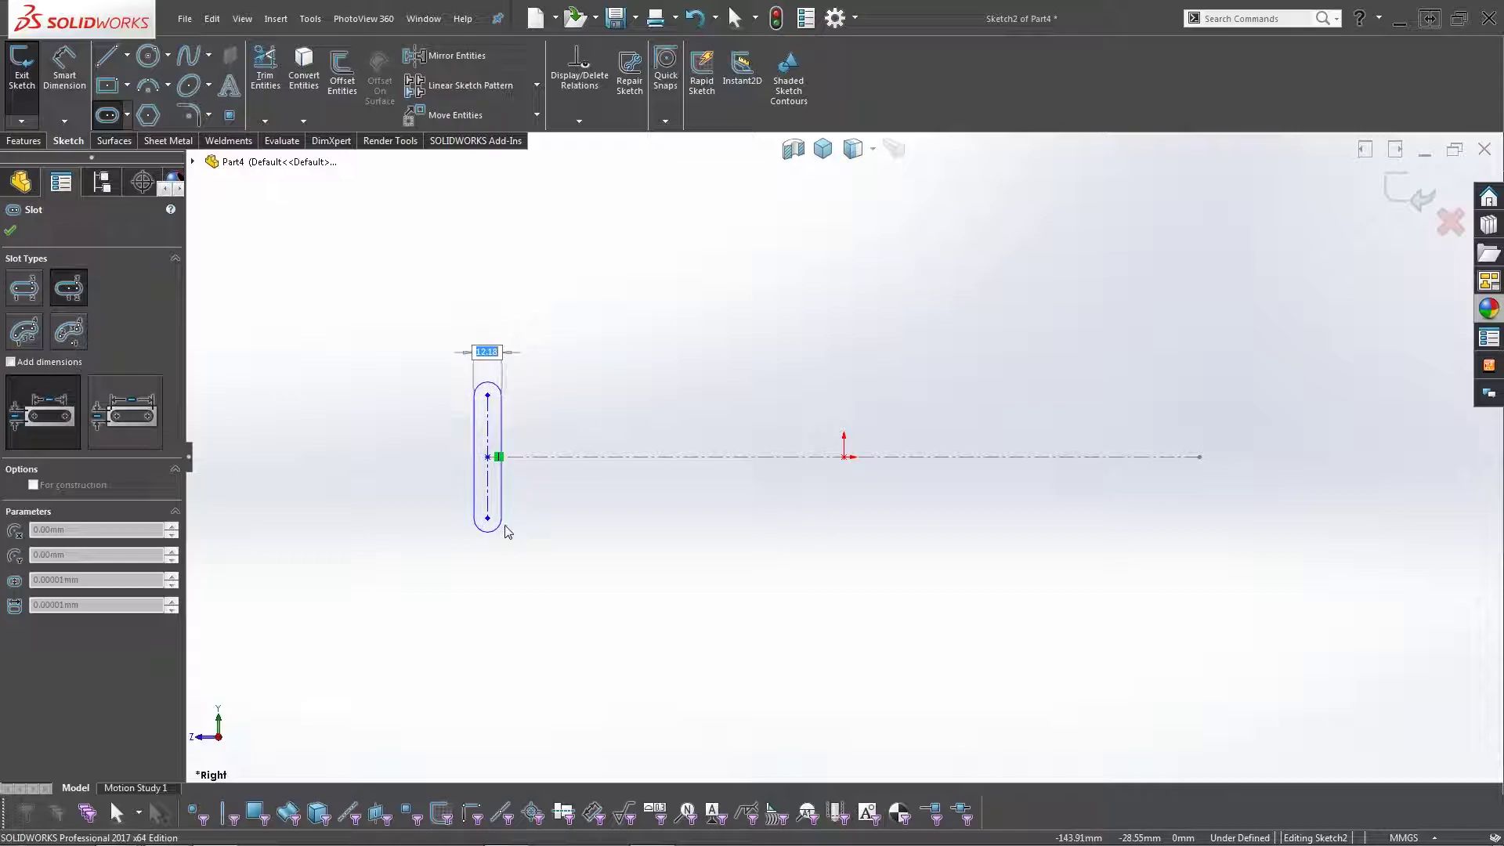
{"action": "left_click", "coordinate": [517, 533]}
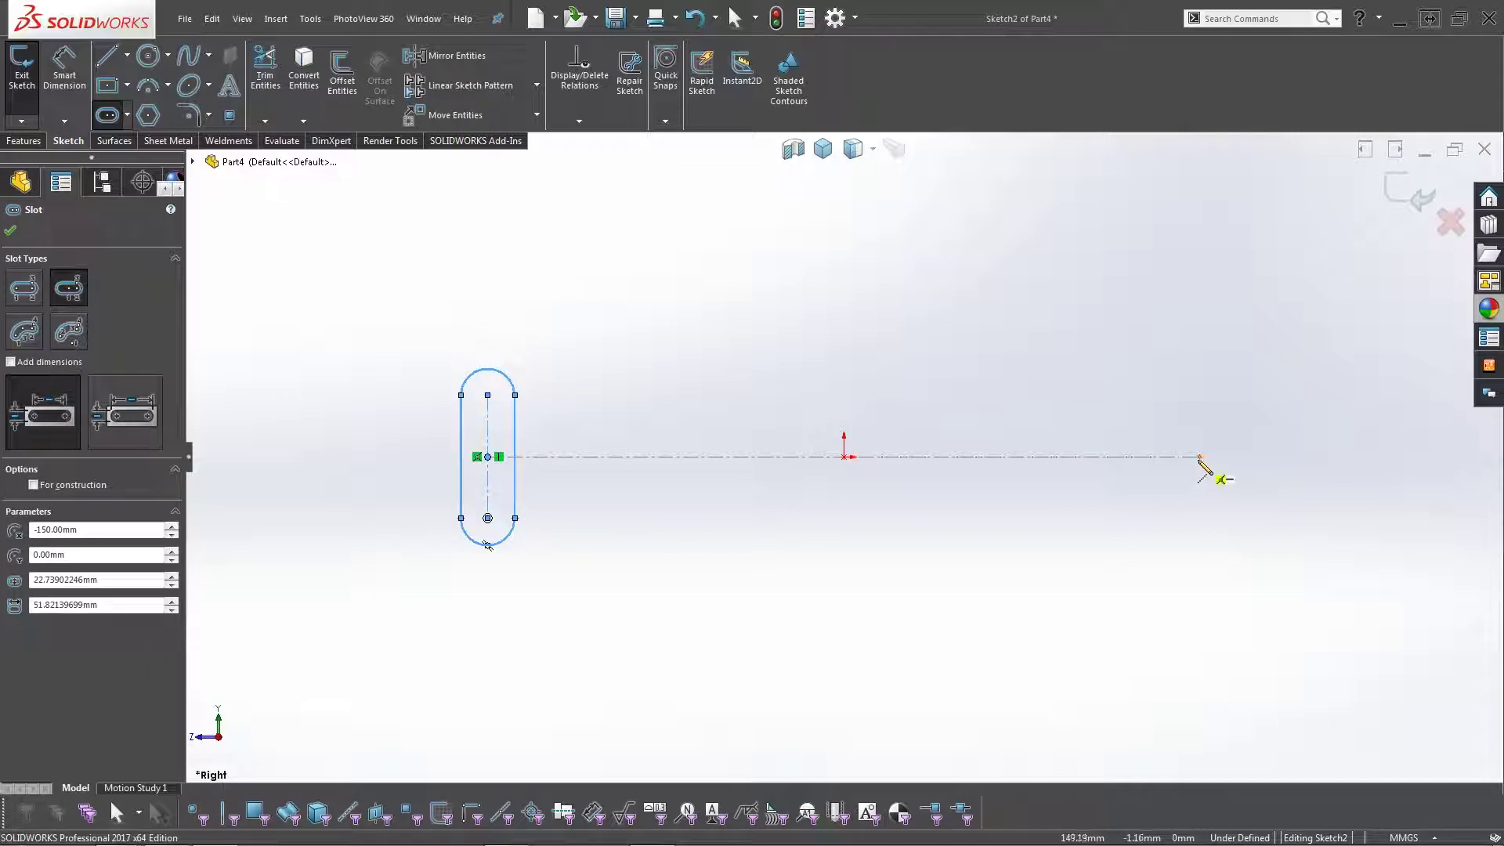
Draw a second vertical centerpoint slot centered on the centerline's right end.
{"action": "left_click", "coordinate": [1200, 457]}
{"action": "left_click", "coordinate": [1203, 536]}
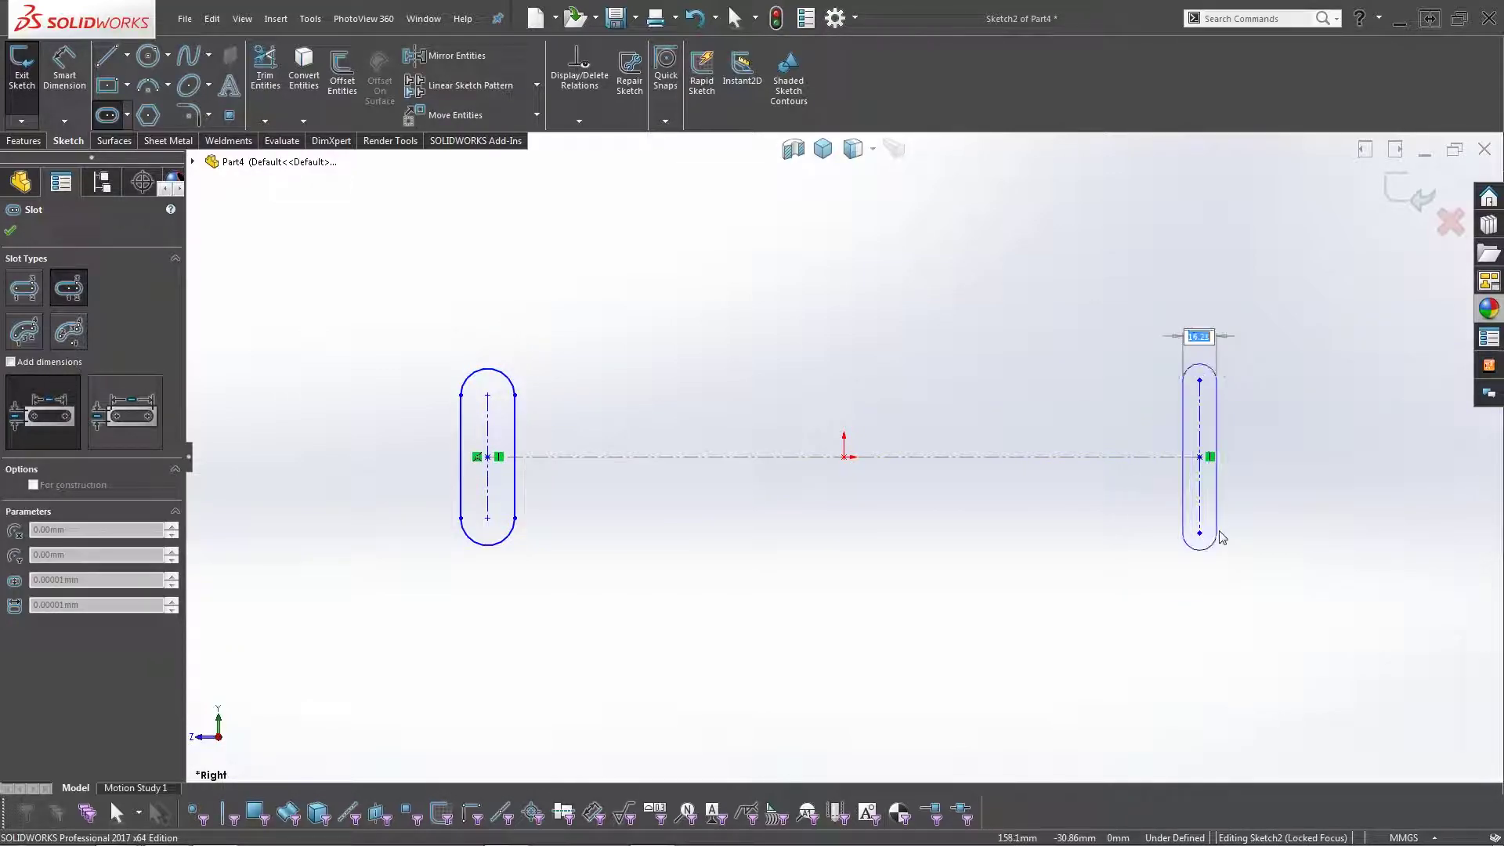
{"action": "left_click", "coordinate": [1224, 537]}
{"action": "key", "text": "Escape"}
{"action": "key", "text": "Escape"}
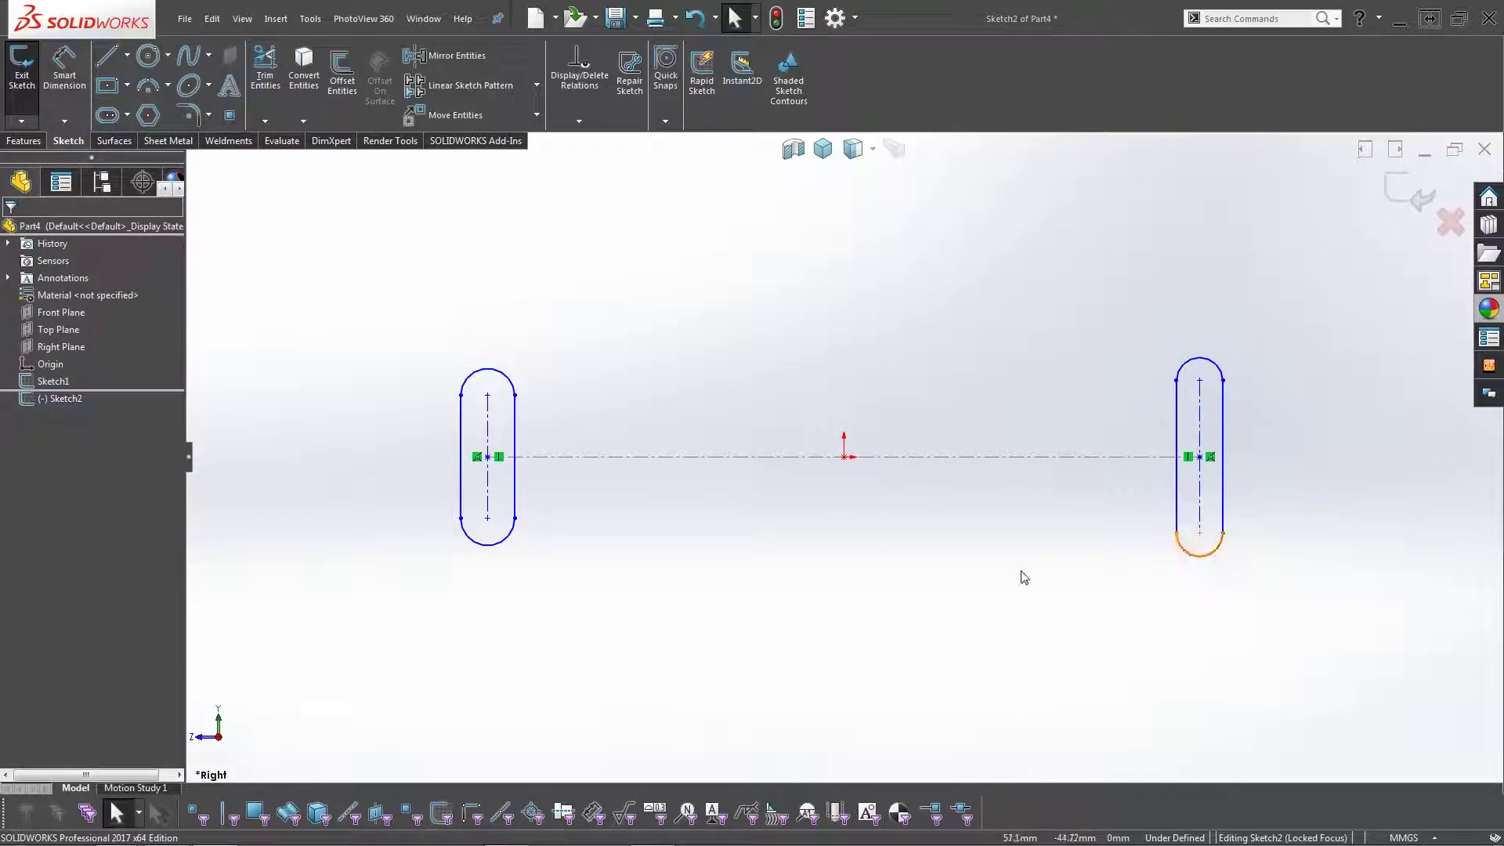
Dimension the left slot's center-to-center length as 50 mm.
{"action": "key", "text": "s"}
{"action": "left_click", "coordinate": [964, 548]}
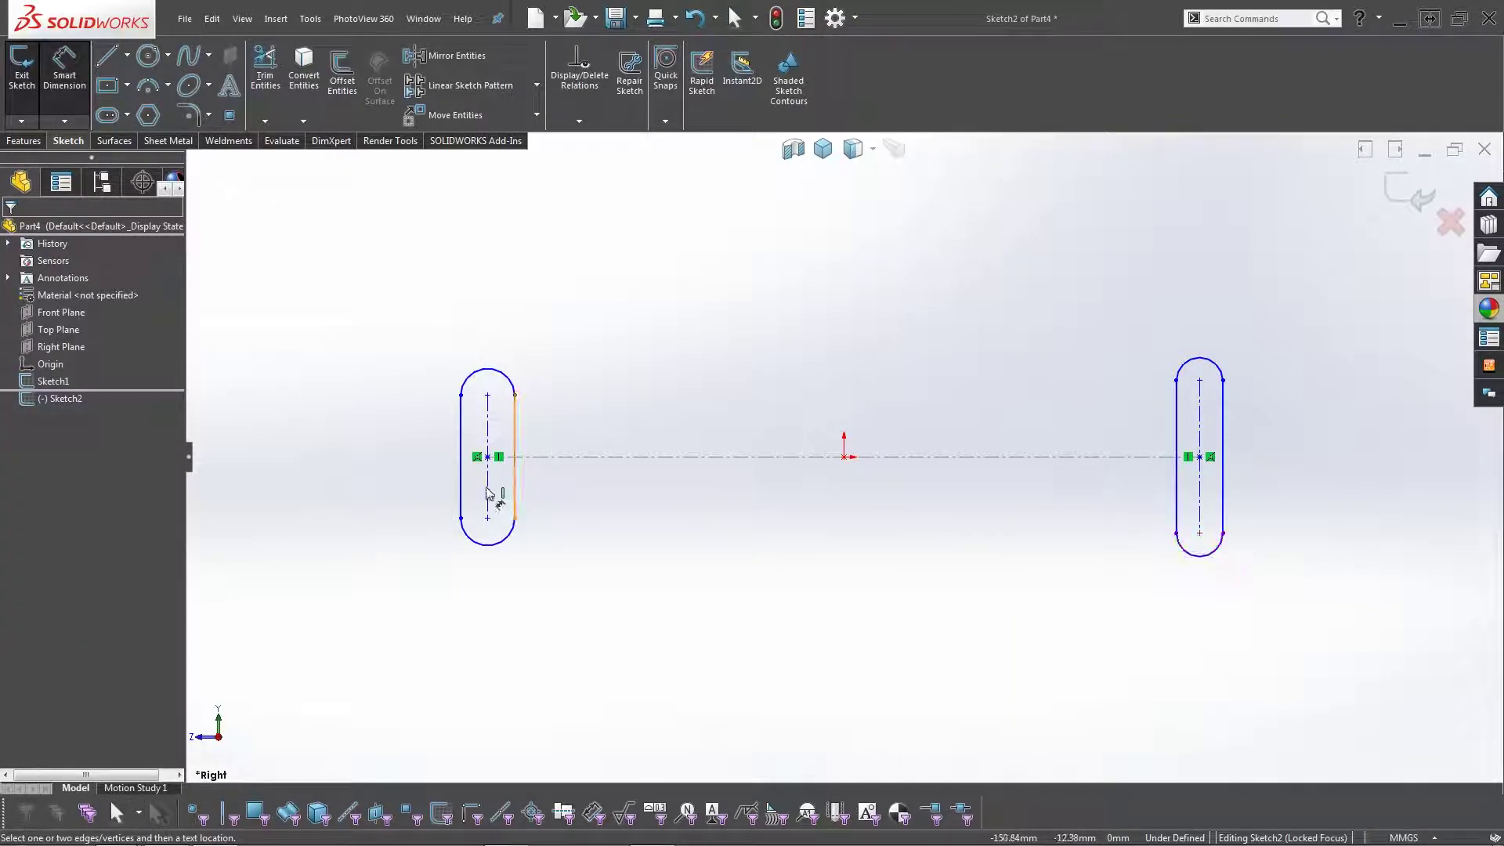
{"action": "key", "text": "s"}
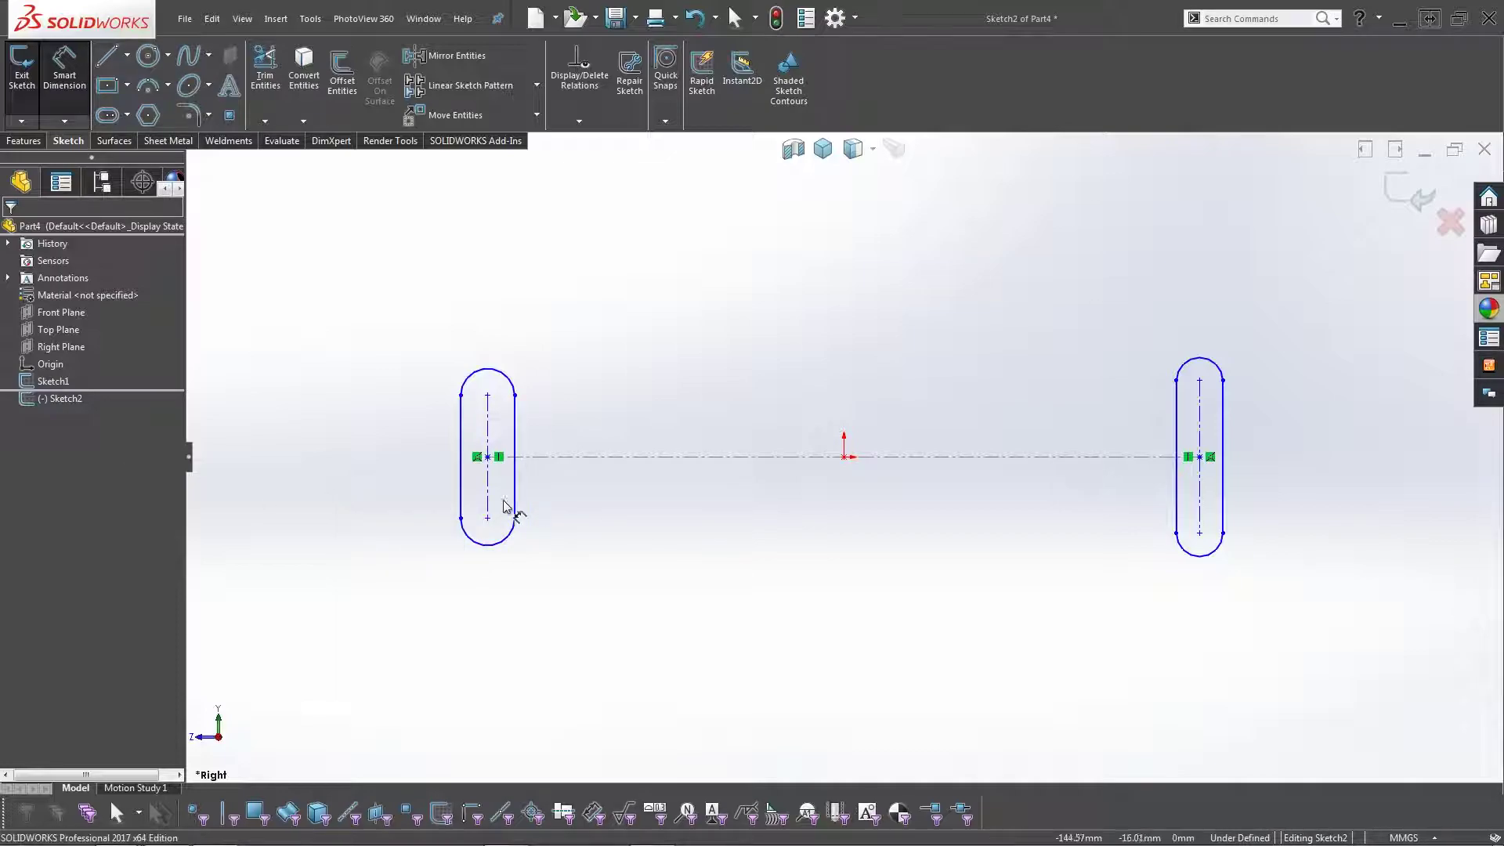
{"action": "left_click", "coordinate": [491, 496]}
{"action": "left_click", "coordinate": [396, 470]}
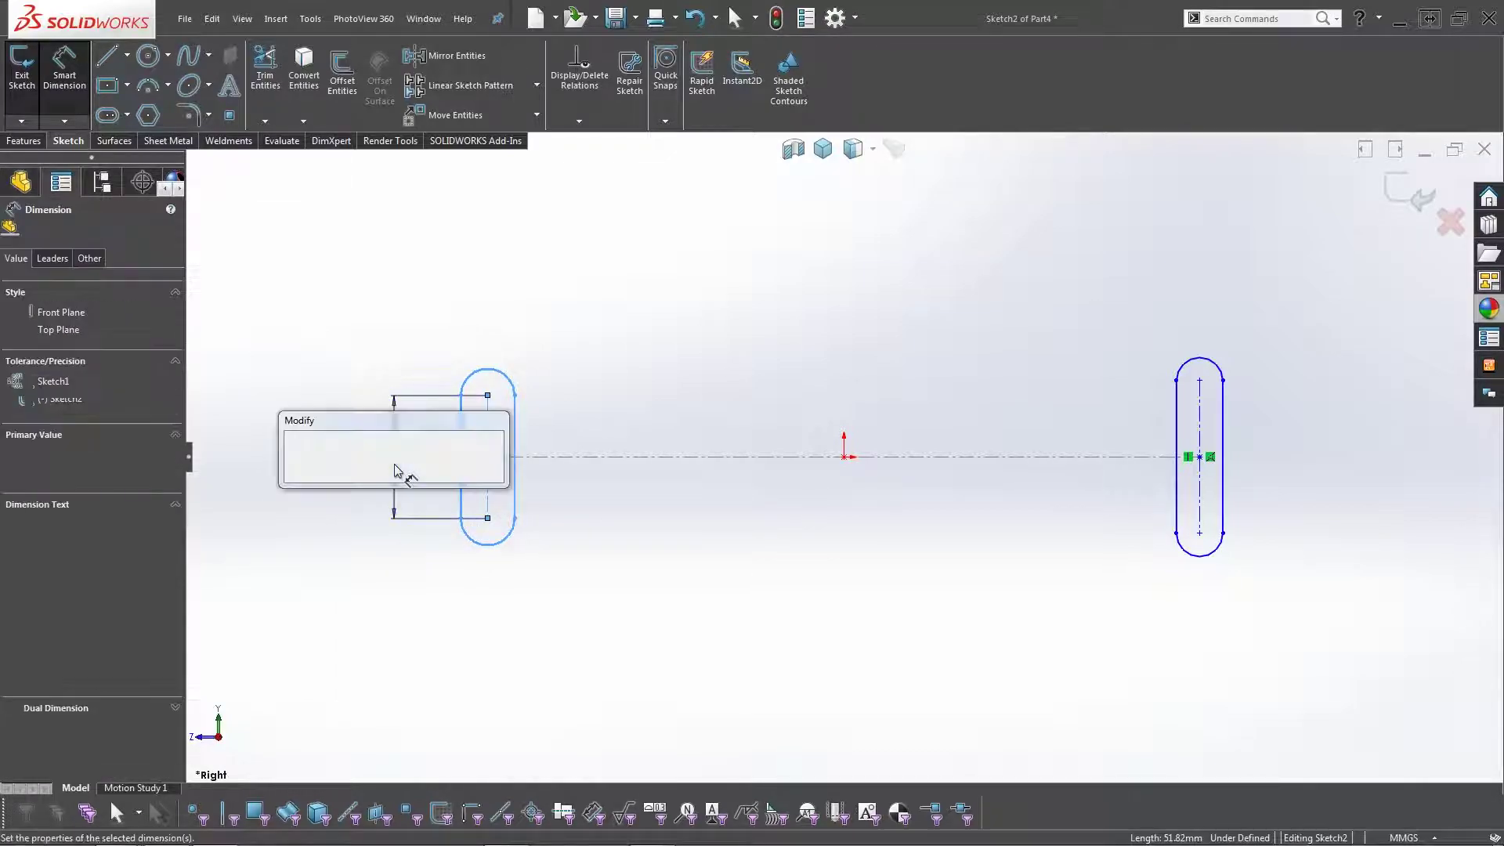
{"action": "key", "text": "Return"}
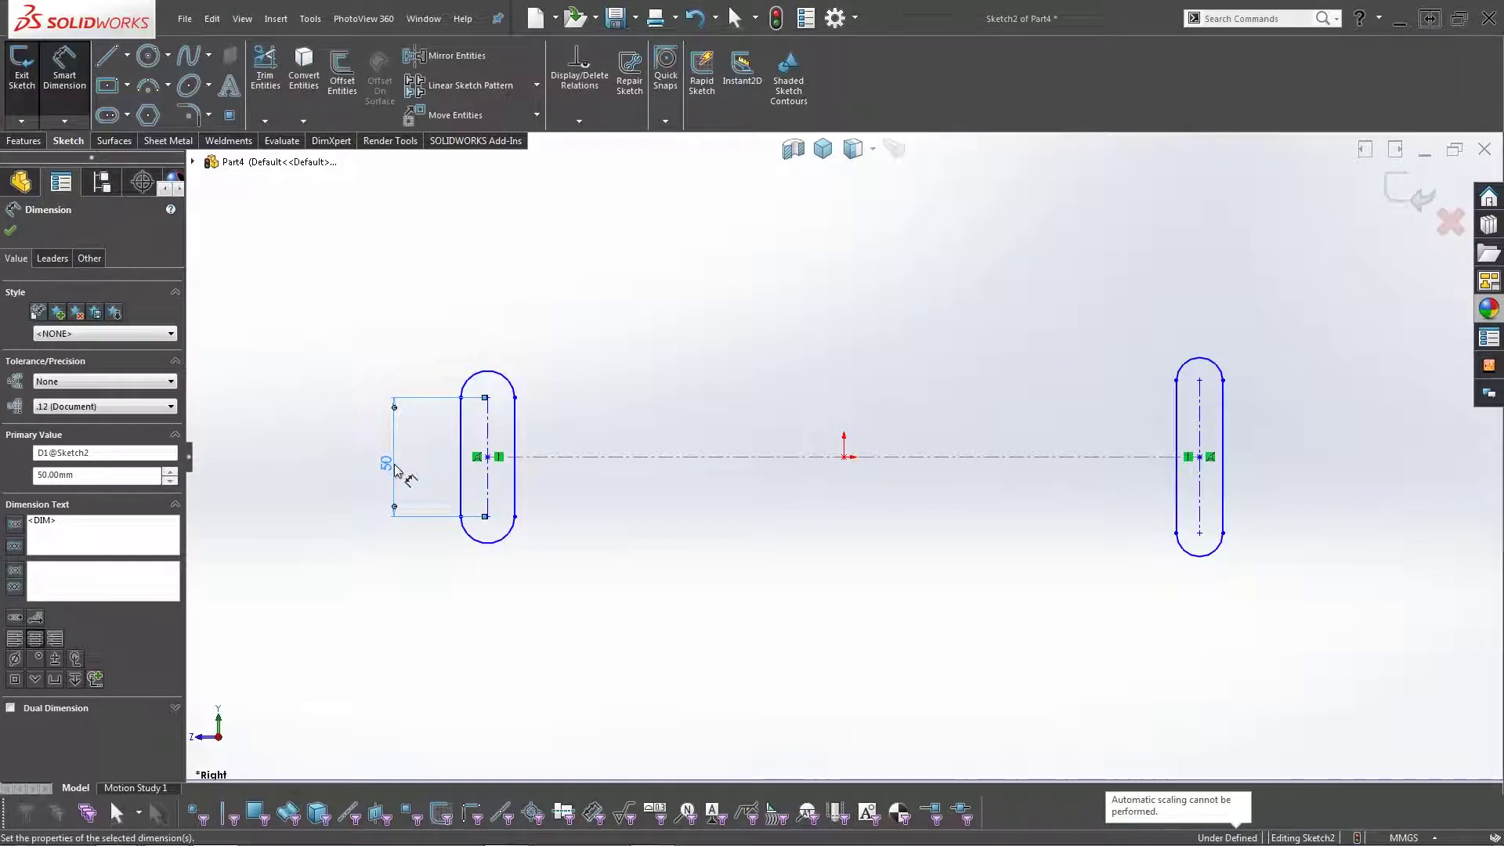
Check the leader settings of the left slot's center-to-center dimension, then delete that dimension.
{"action": "left_click", "coordinate": [389, 467]}
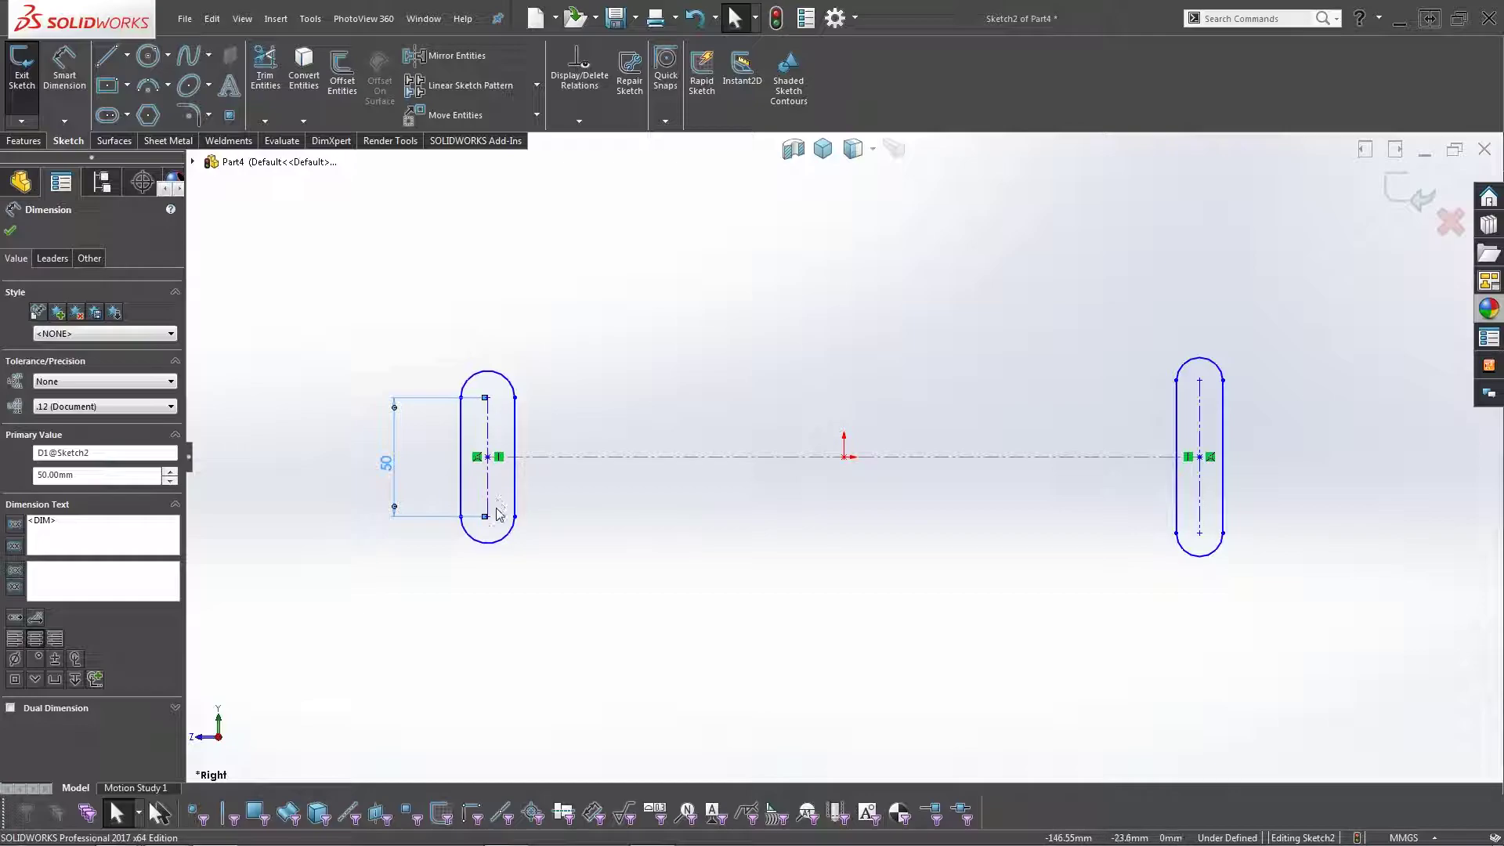
{"action": "left_click", "coordinate": [47, 259]}
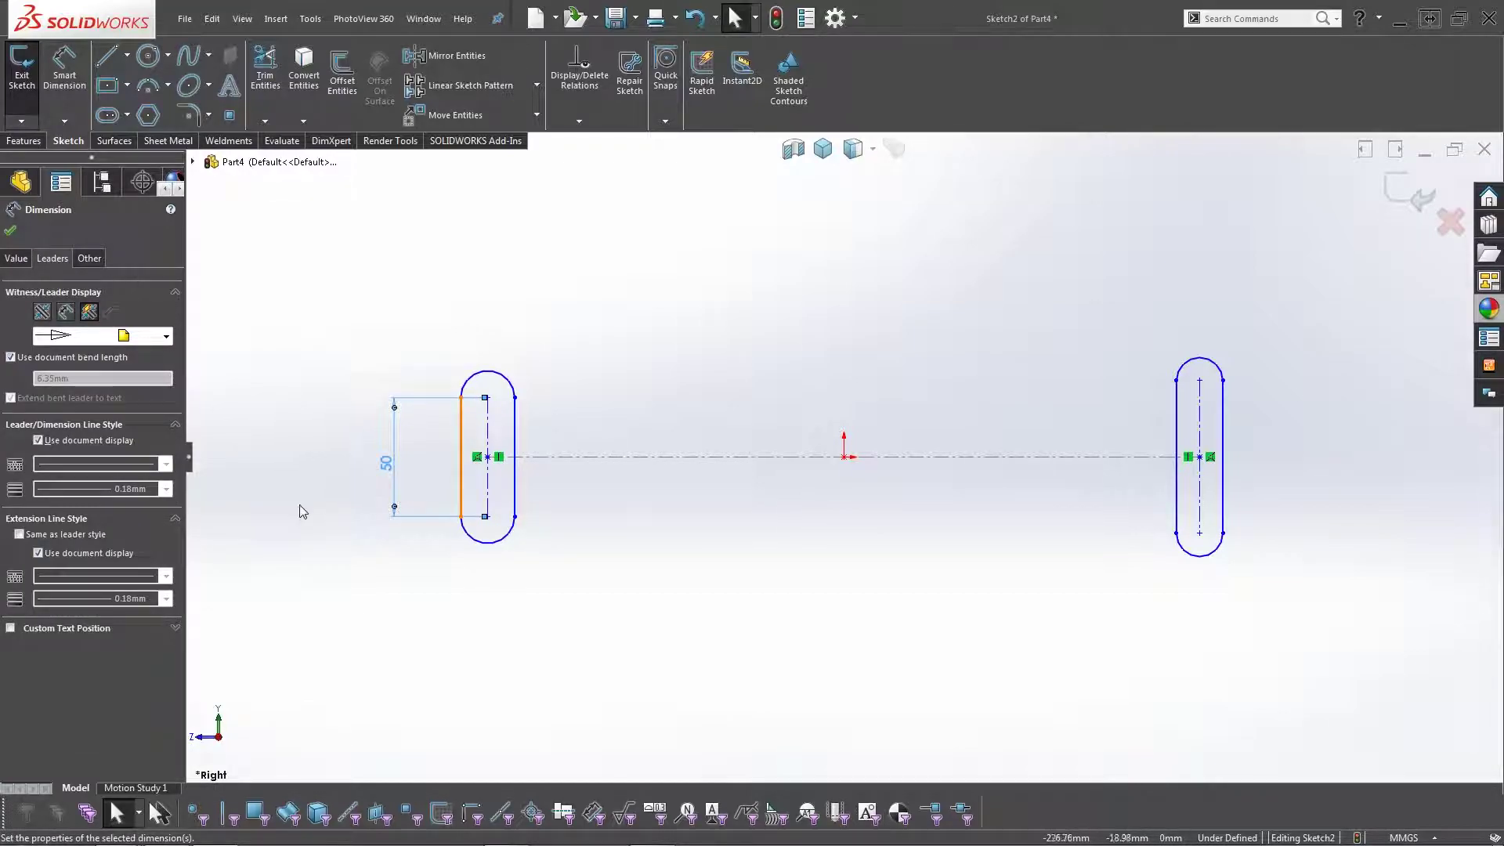
{"action": "left_click", "coordinate": [331, 503]}
{"action": "left_click", "coordinate": [394, 477]}
{"action": "key", "text": "Delete"}
Dimension the left slot between its upper and lower end arcs, placing the dimension on the slot's outer side.
{"action": "key", "text": "s"}
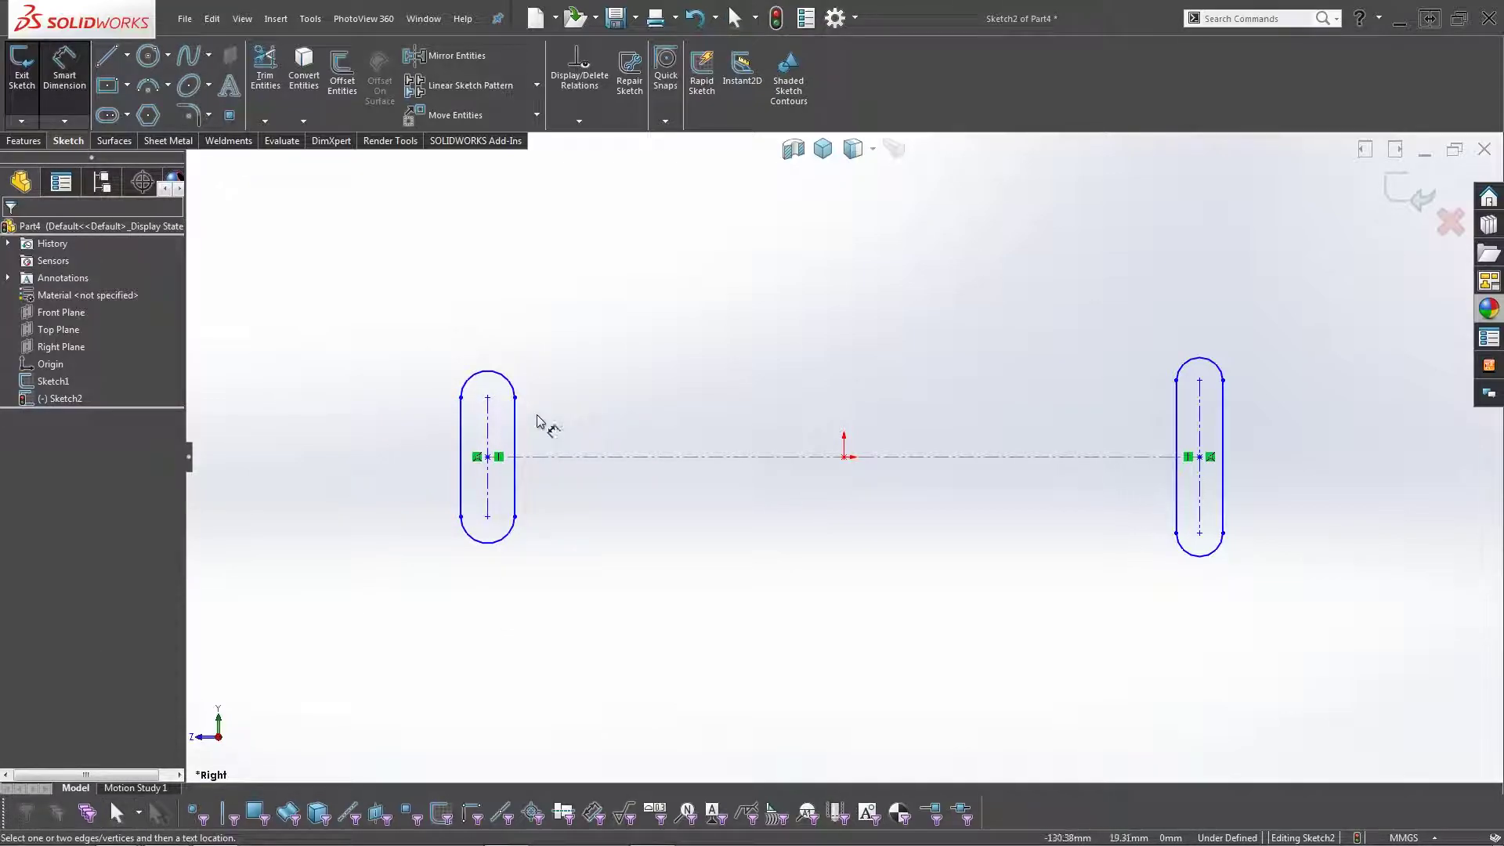
{"action": "left_click_drag", "start_coordinate": [518, 396], "coordinate": [524, 527]}
{"action": "left_click", "coordinate": [514, 529]}
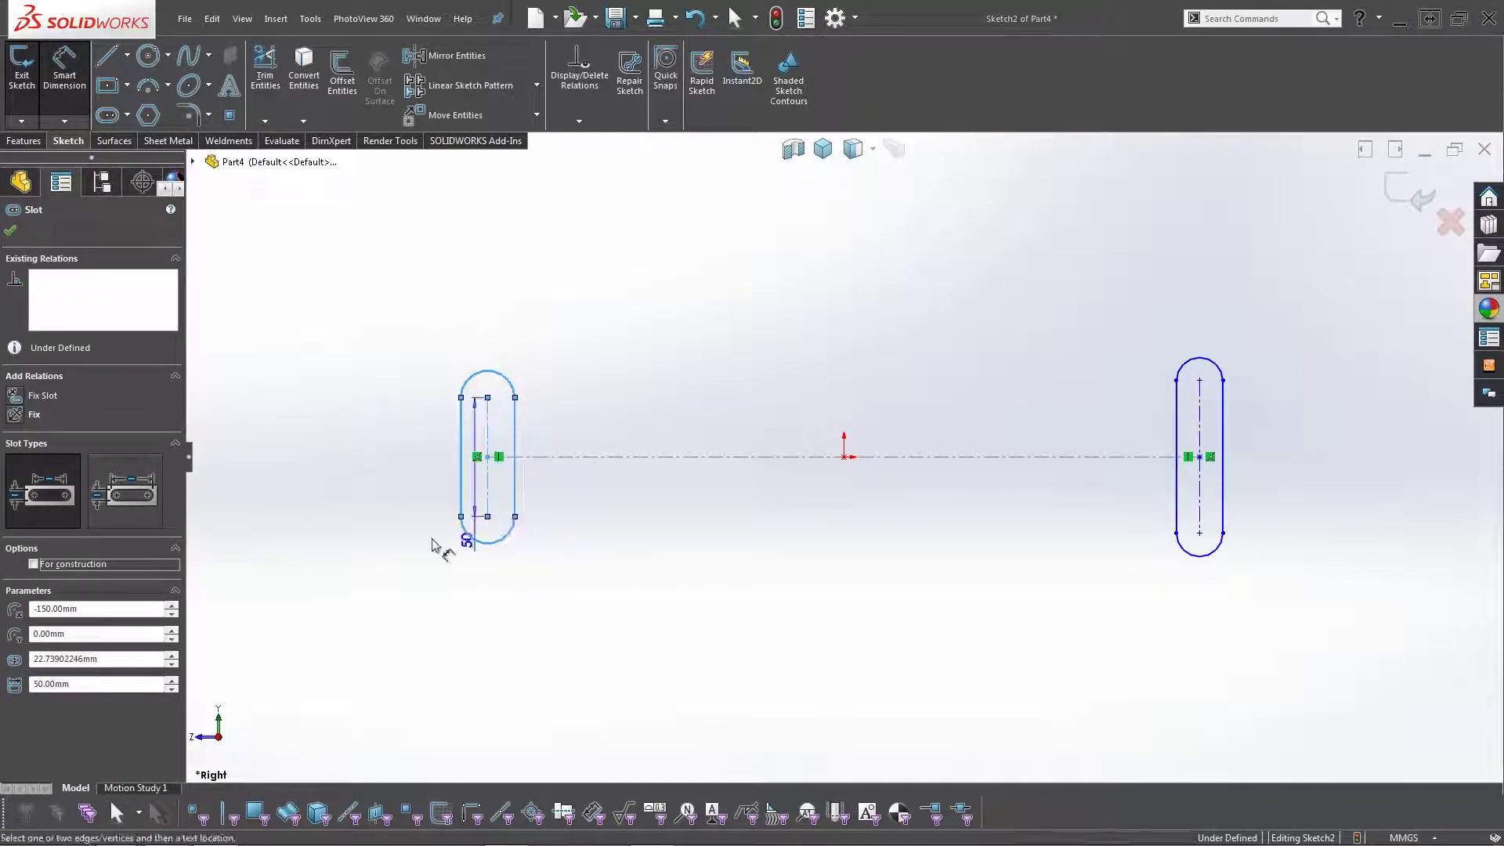
{"action": "left_click", "coordinate": [423, 459]}
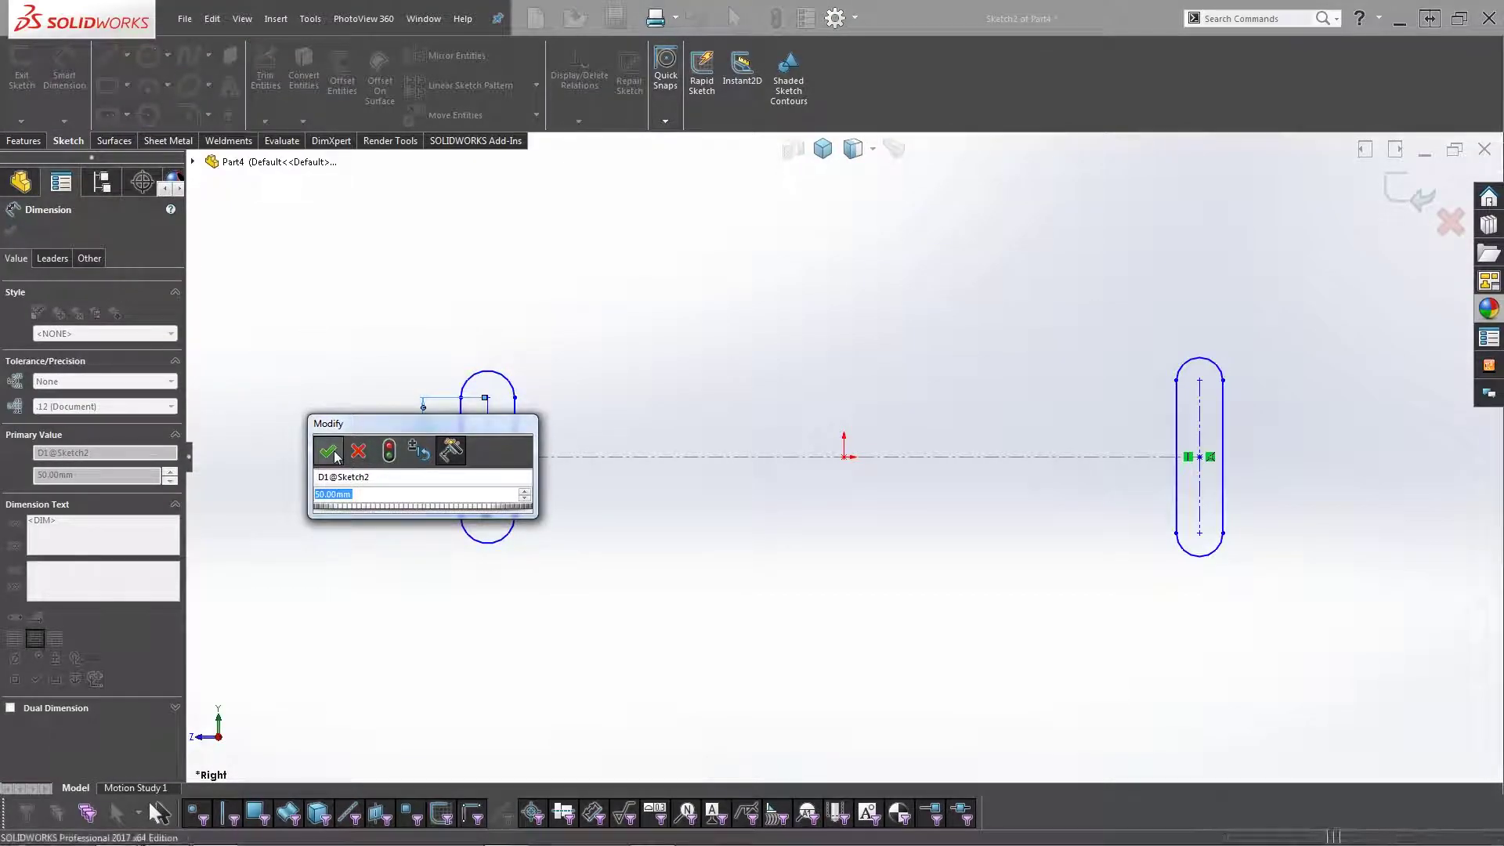
{"action": "left_click", "coordinate": [353, 459]}
{"action": "left_click", "coordinate": [414, 461]}
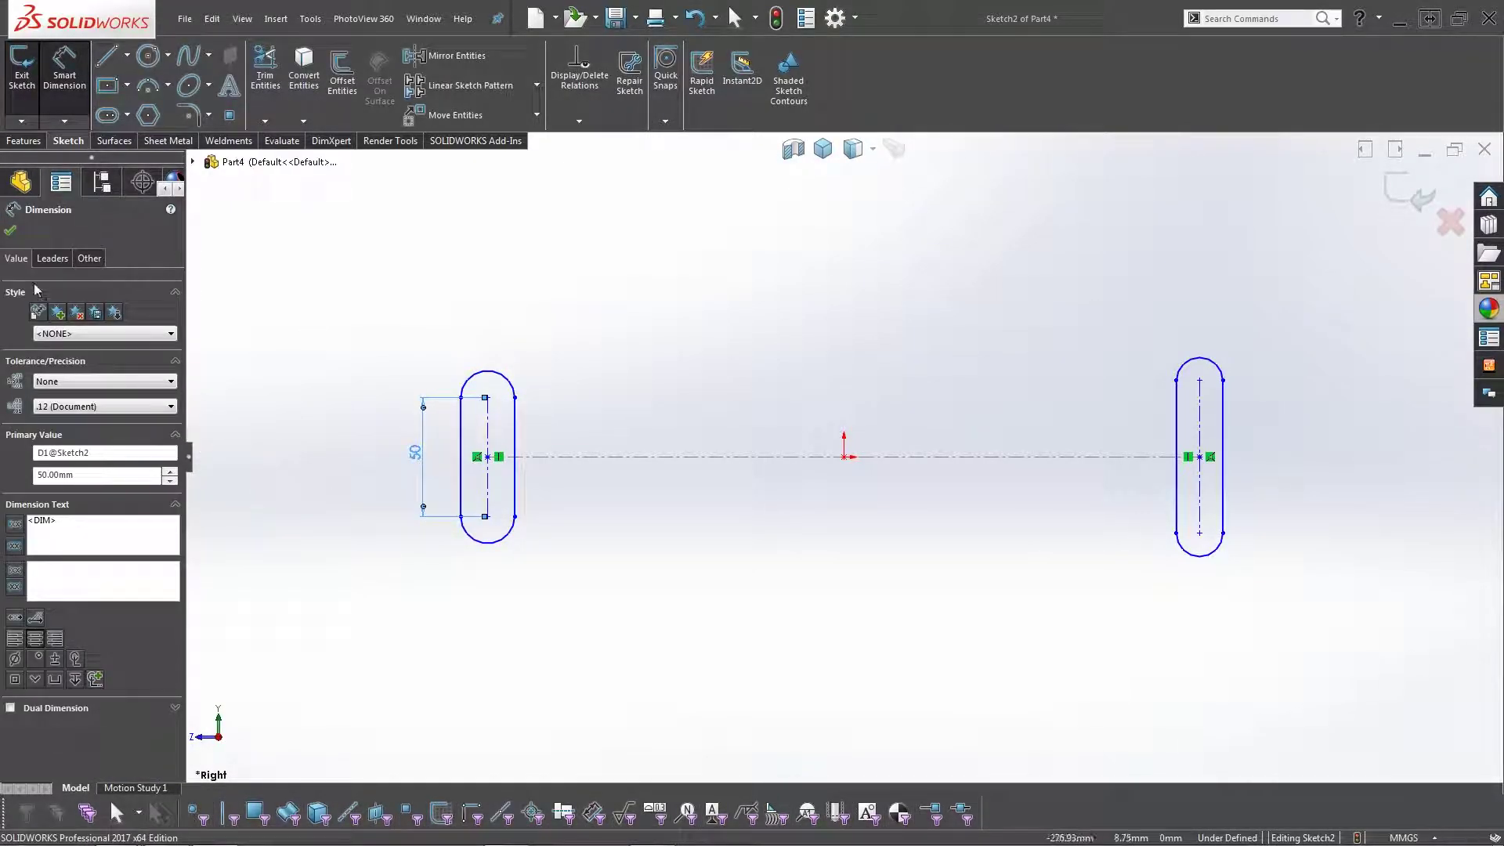
Set both arc conditions of the left slot's length dimension to Max and its overall length to 50 mm.
{"action": "left_click", "coordinate": [52, 258]}
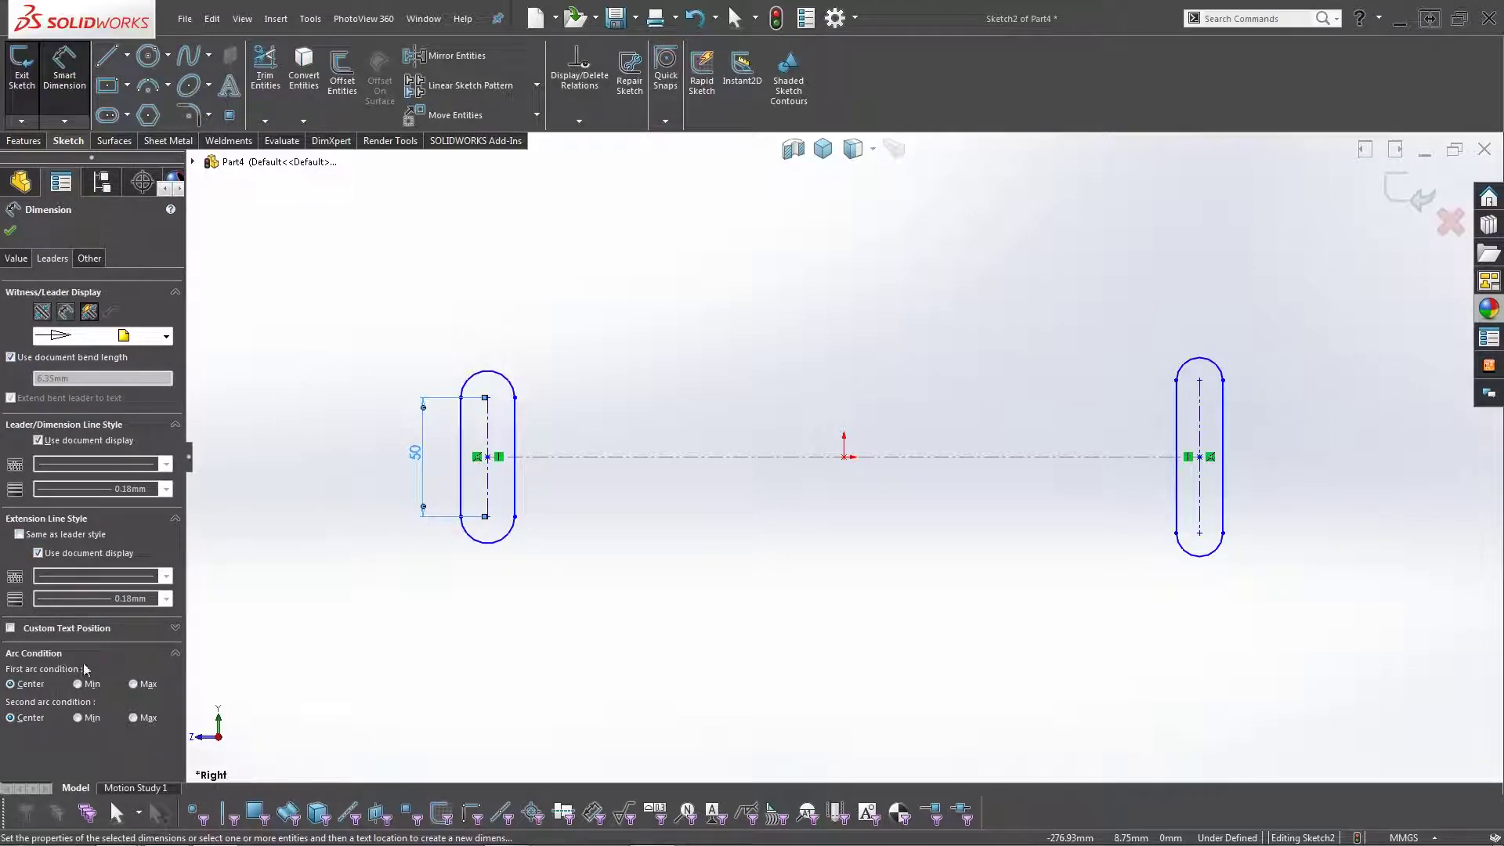
{"action": "left_click", "coordinate": [134, 684]}
{"action": "left_click", "coordinate": [134, 717]}
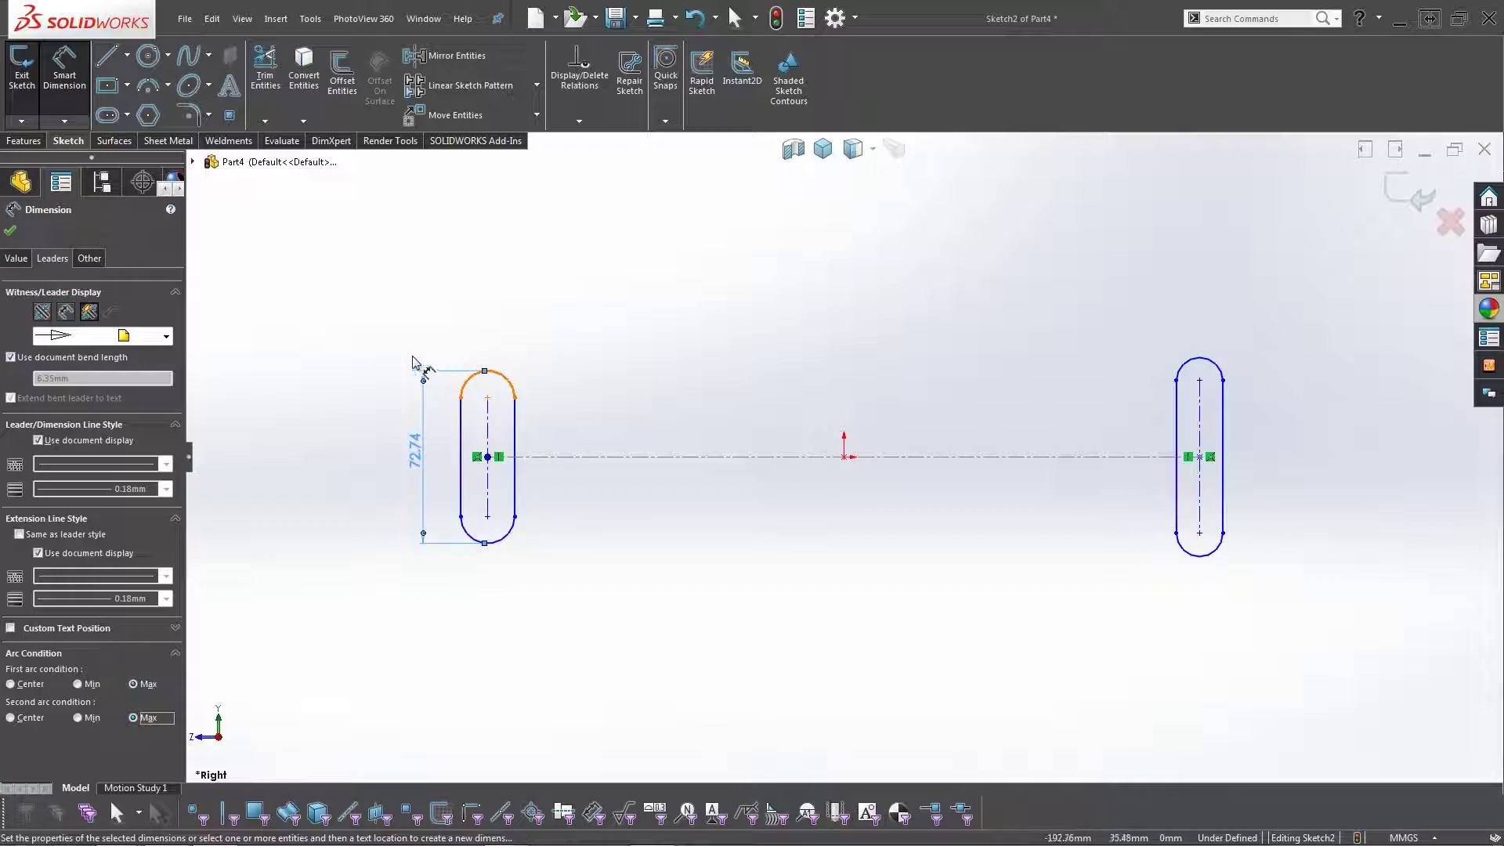
{"action": "left_click", "coordinate": [370, 402]}
{"action": "left_click", "coordinate": [421, 458]}
{"action": "double_click", "coordinate": [421, 458]}
{"action": "type", "text": "50"}
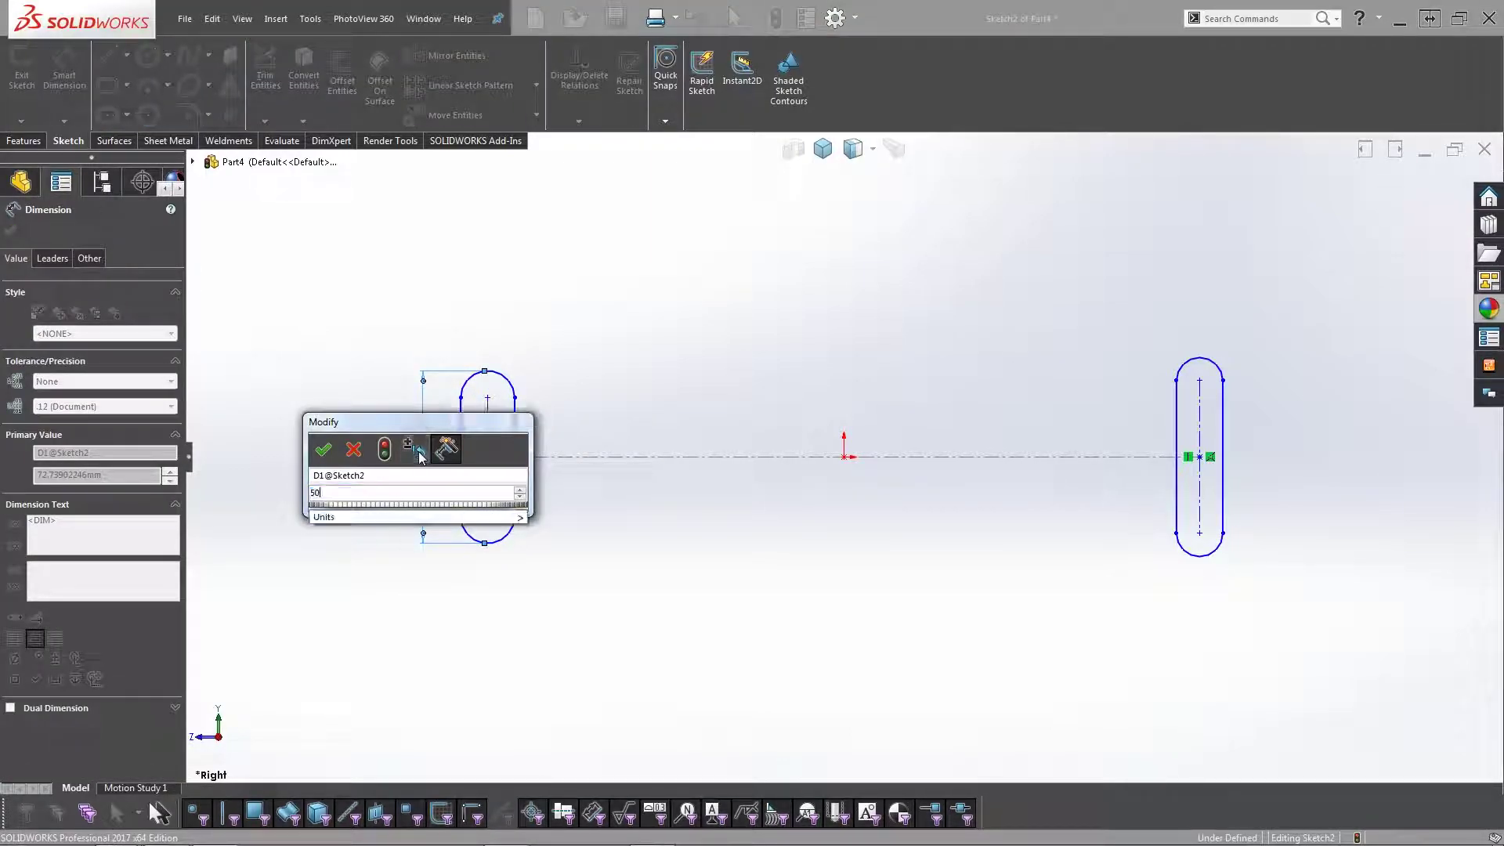
{"action": "key", "text": "Return"}
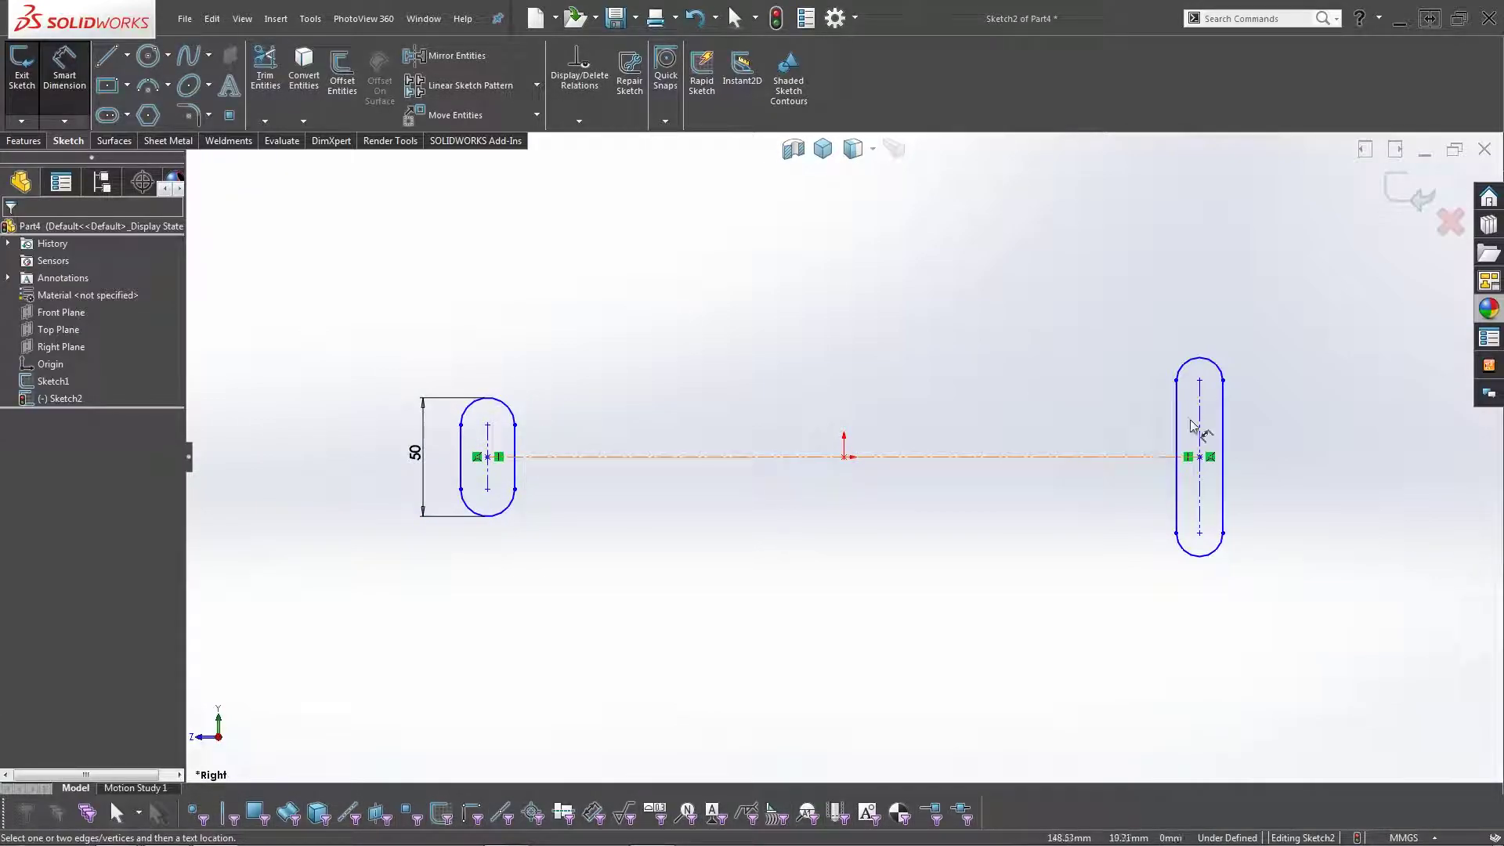
Dimension the right slot between its two end arcs and set both arc conditions to Max.
{"action": "left_click", "coordinate": [1211, 369]}
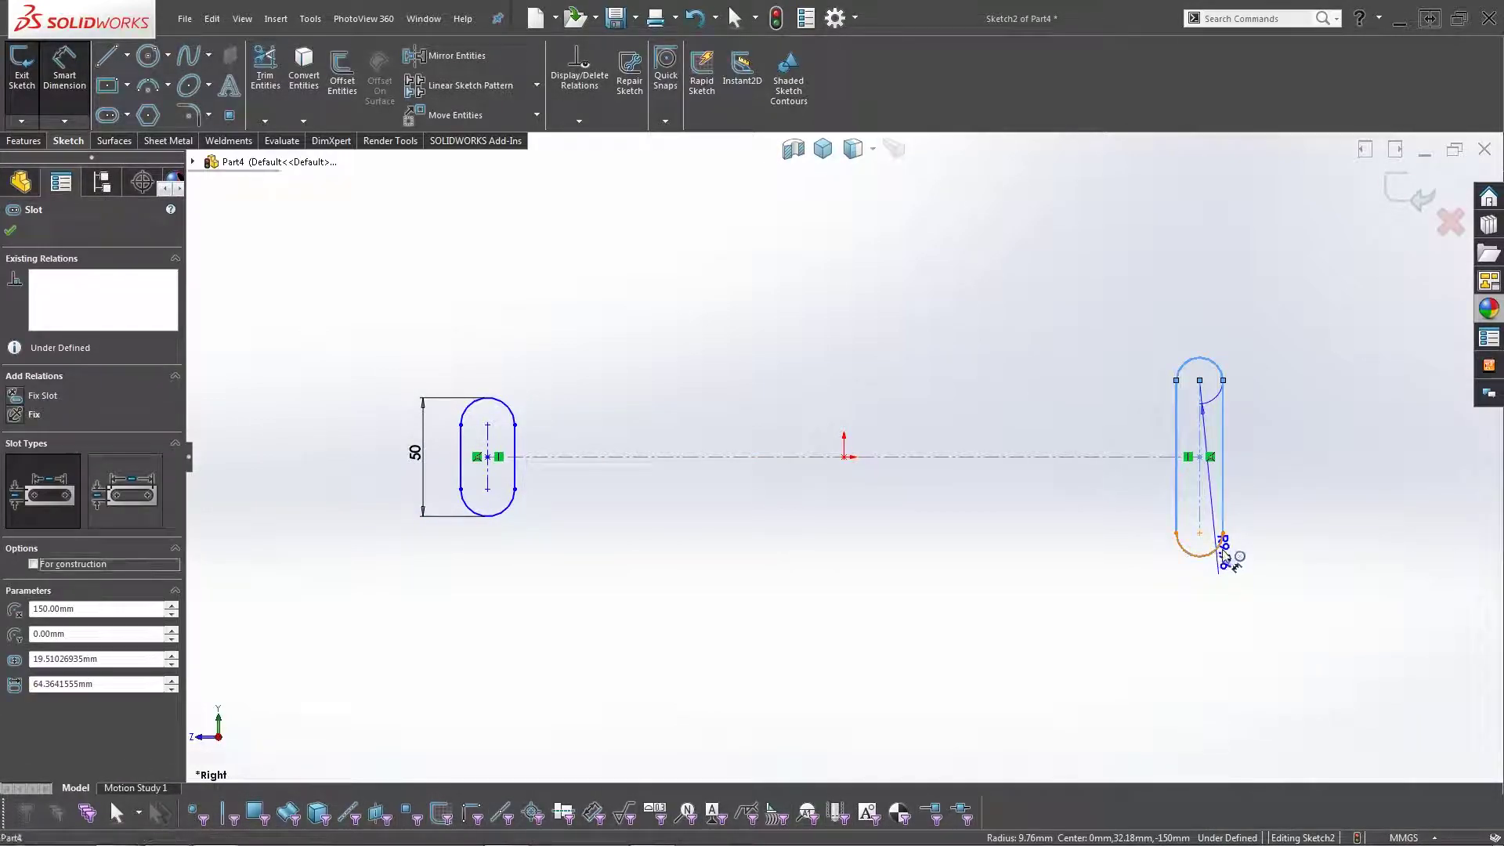
{"action": "left_click", "coordinate": [1284, 479]}
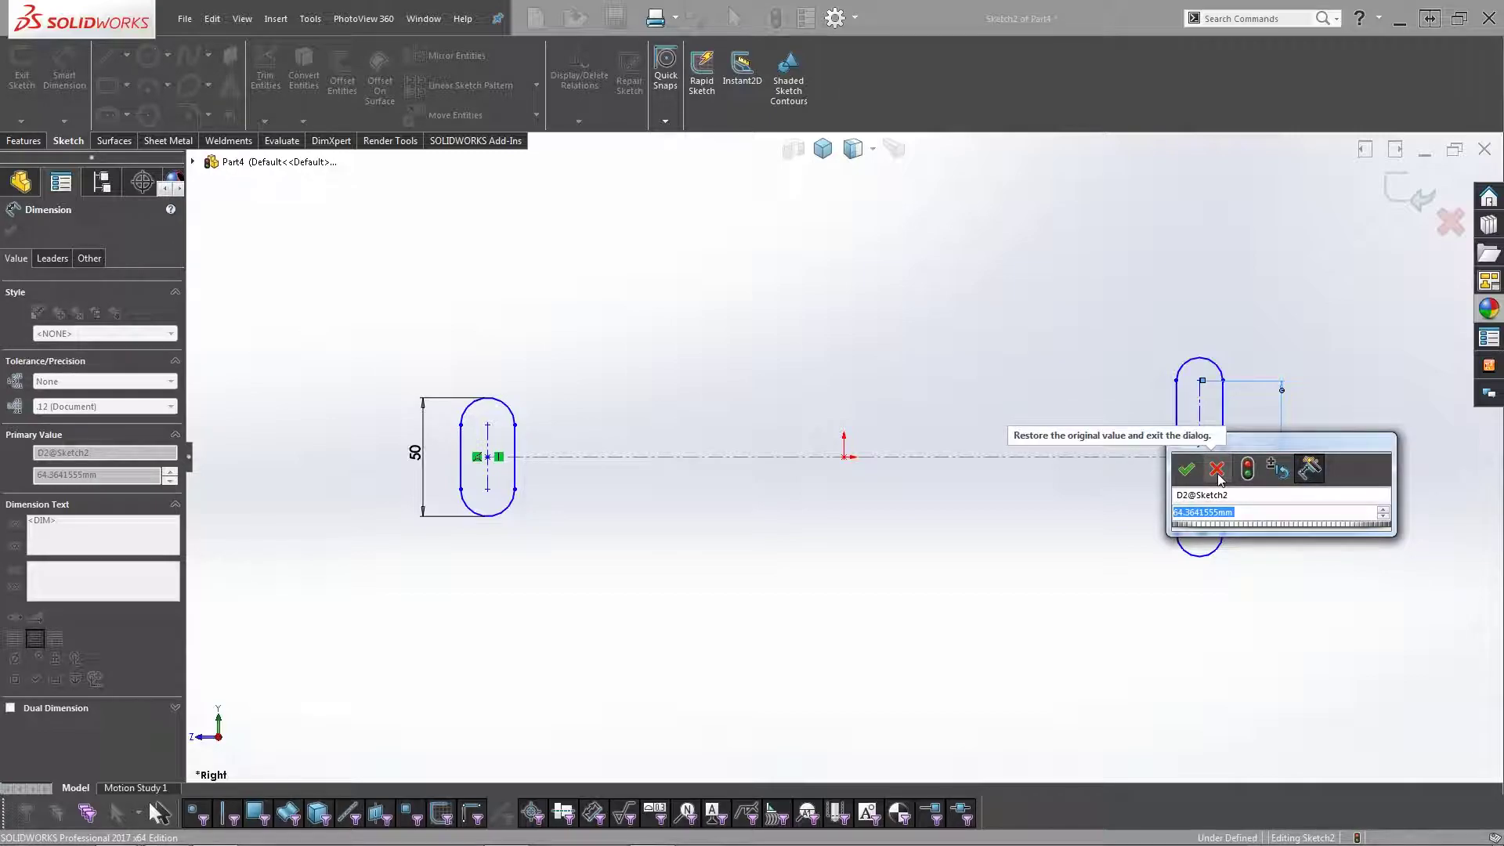
{"action": "left_click", "coordinate": [1218, 473]}
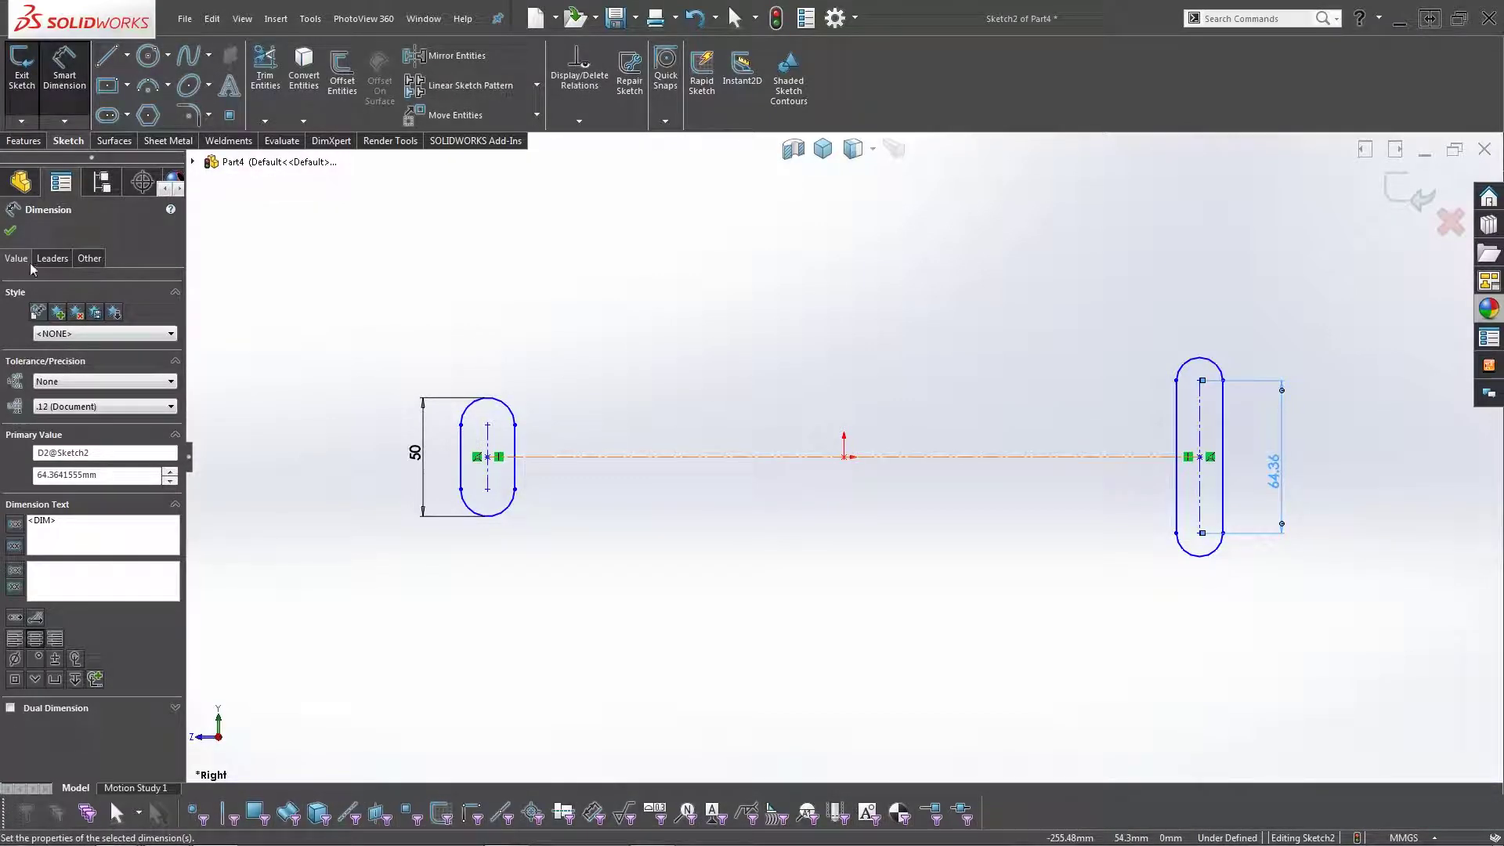
{"action": "left_click", "coordinate": [53, 258]}
{"action": "left_click", "coordinate": [133, 684]}
{"action": "left_click", "coordinate": [133, 717]}
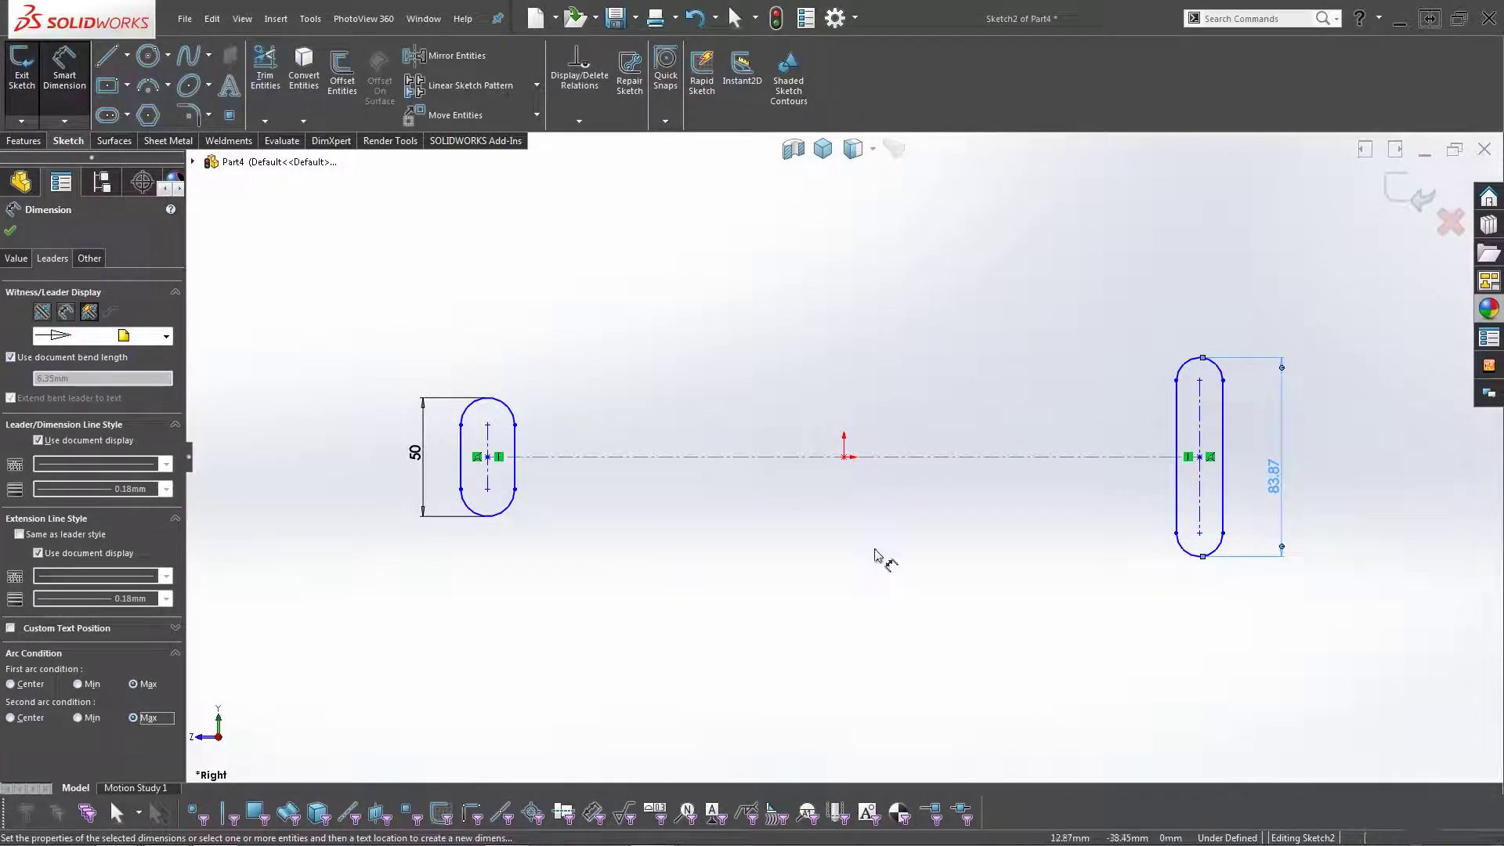
Set the right slot's overall length to 50 mm and move the dimension closer to the slot.
{"action": "left_click", "coordinate": [1275, 487]}
{"action": "type", "text": "50"}
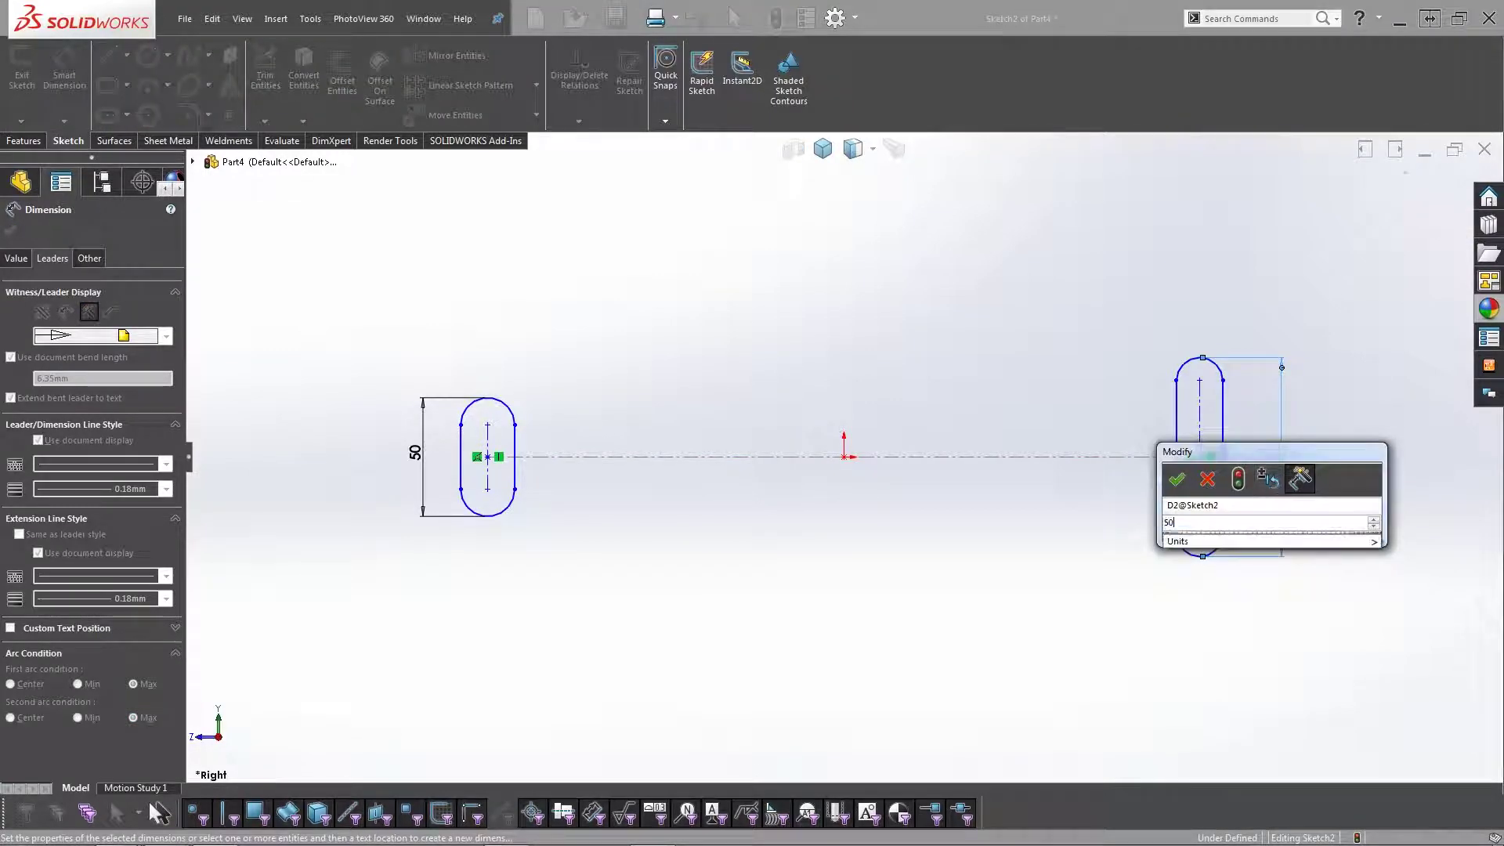
{"action": "key", "text": "Return"}
{"action": "left_click", "coordinate": [1305, 343]}
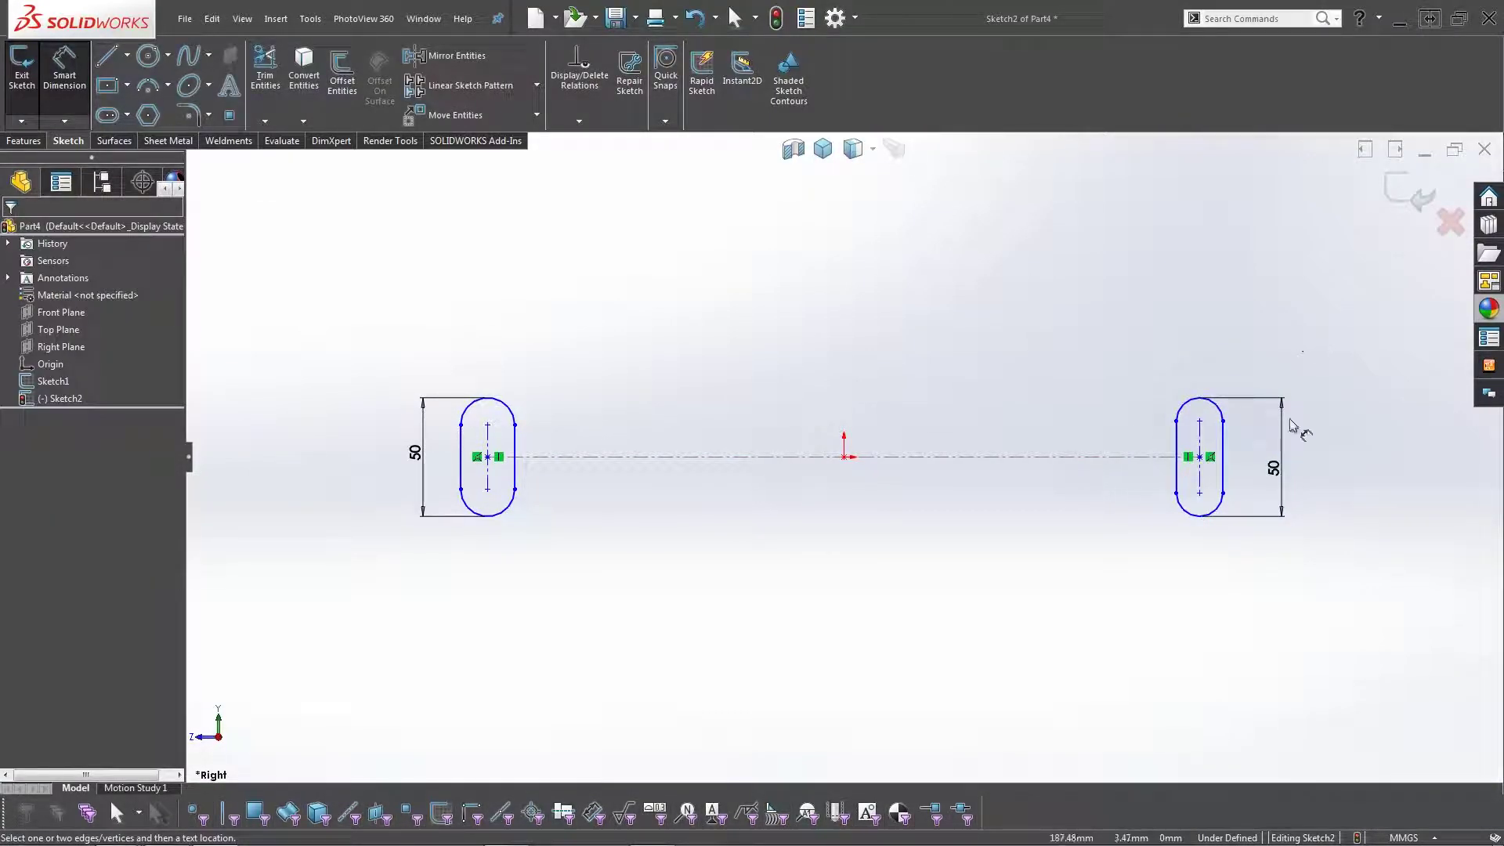
{"action": "left_click_drag", "start_coordinate": [1276, 470], "coordinate": [1249, 463]}
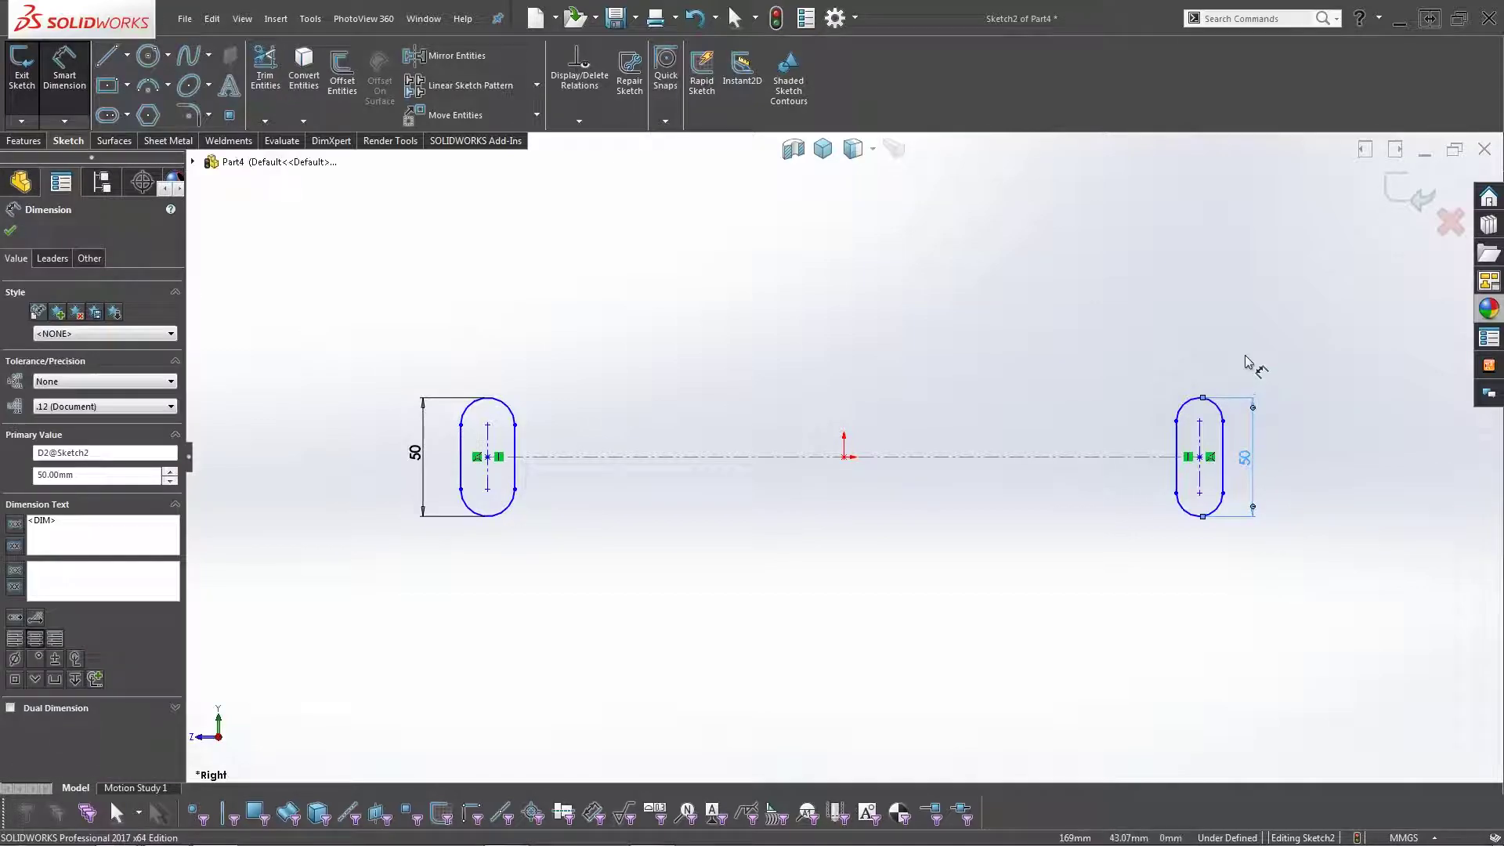
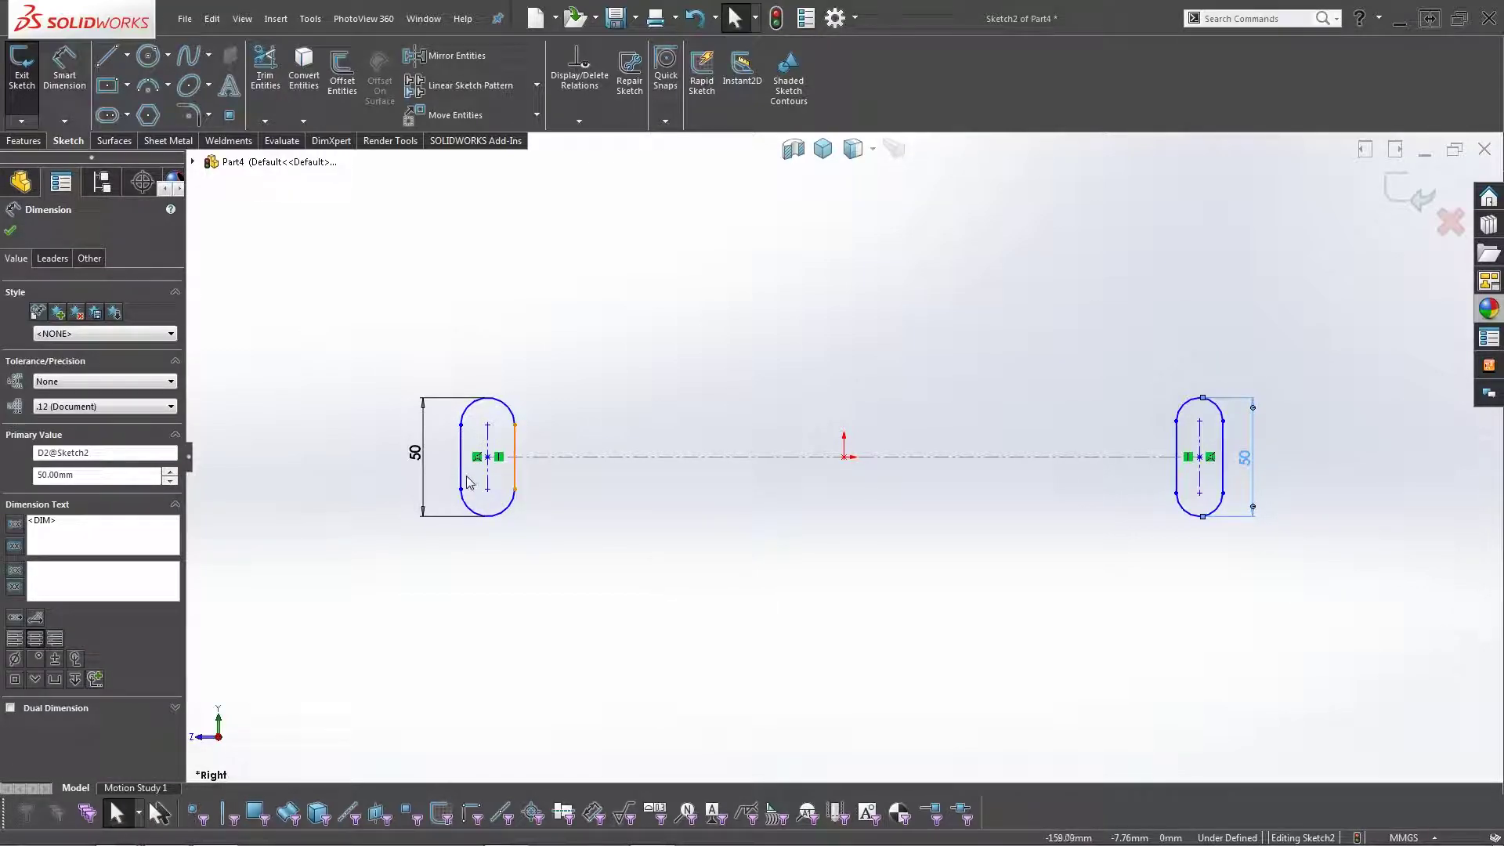
Dimension the widths of the left and right slots as 25 mm each.
{"action": "left_click", "coordinate": [511, 497]}
{"action": "left_click", "coordinate": [513, 482]}
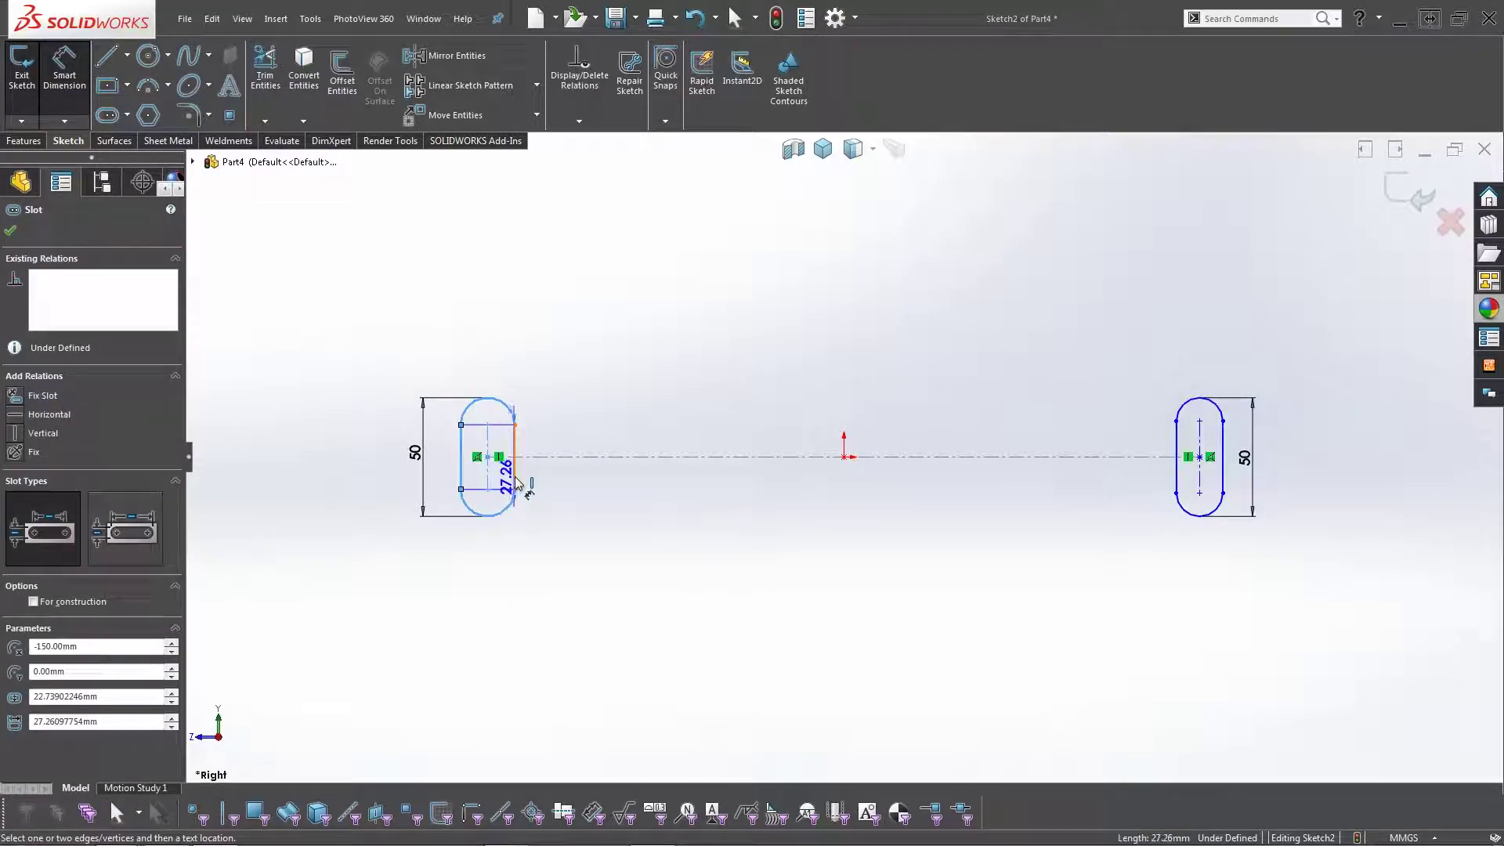
{"action": "left_click", "coordinate": [555, 388]}
{"action": "key", "text": "Return"}
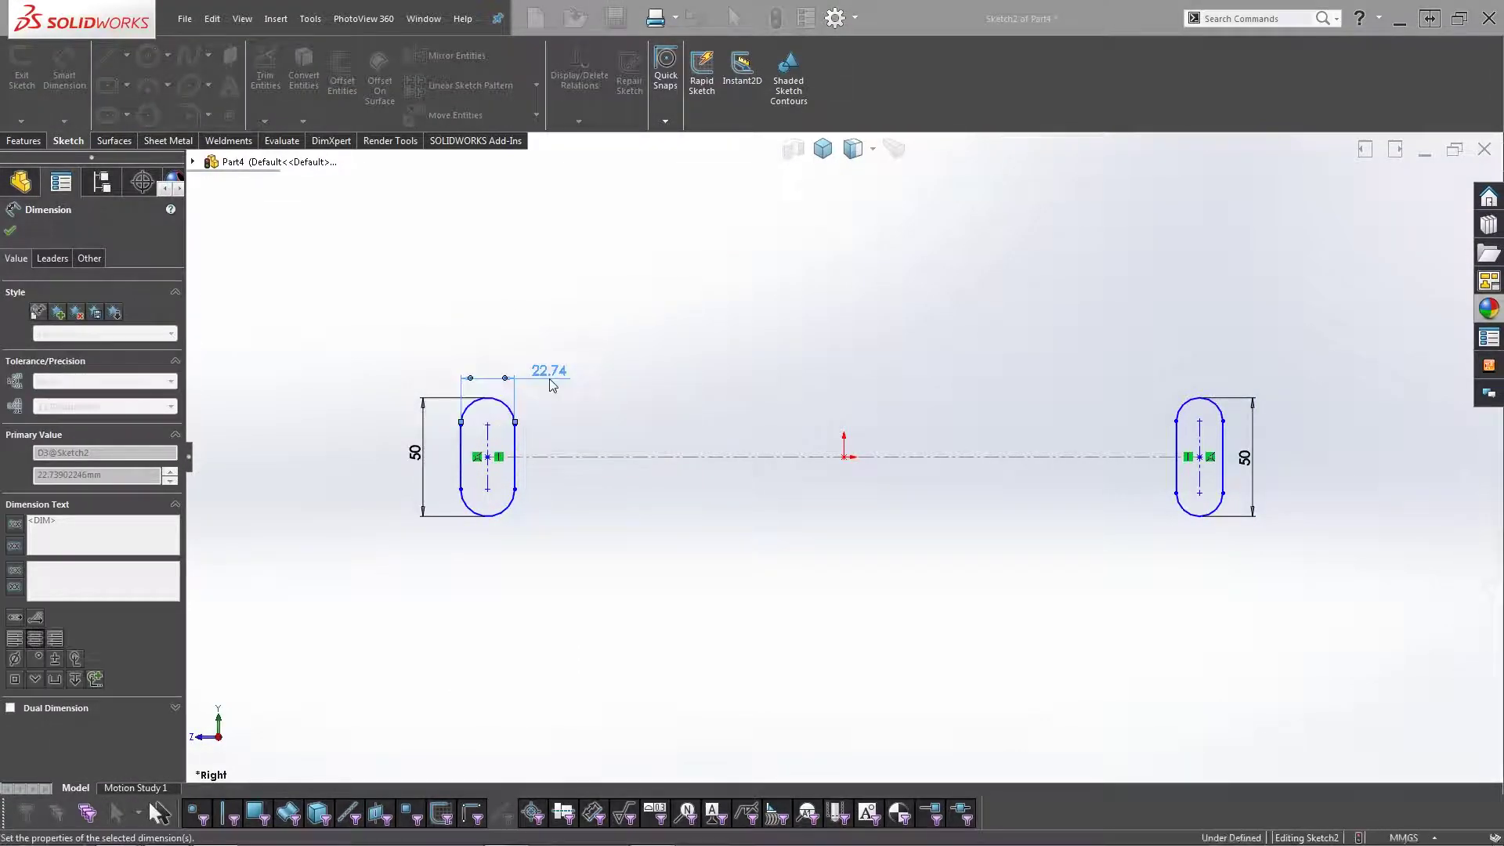
{"action": "left_click", "coordinate": [1223, 466]}
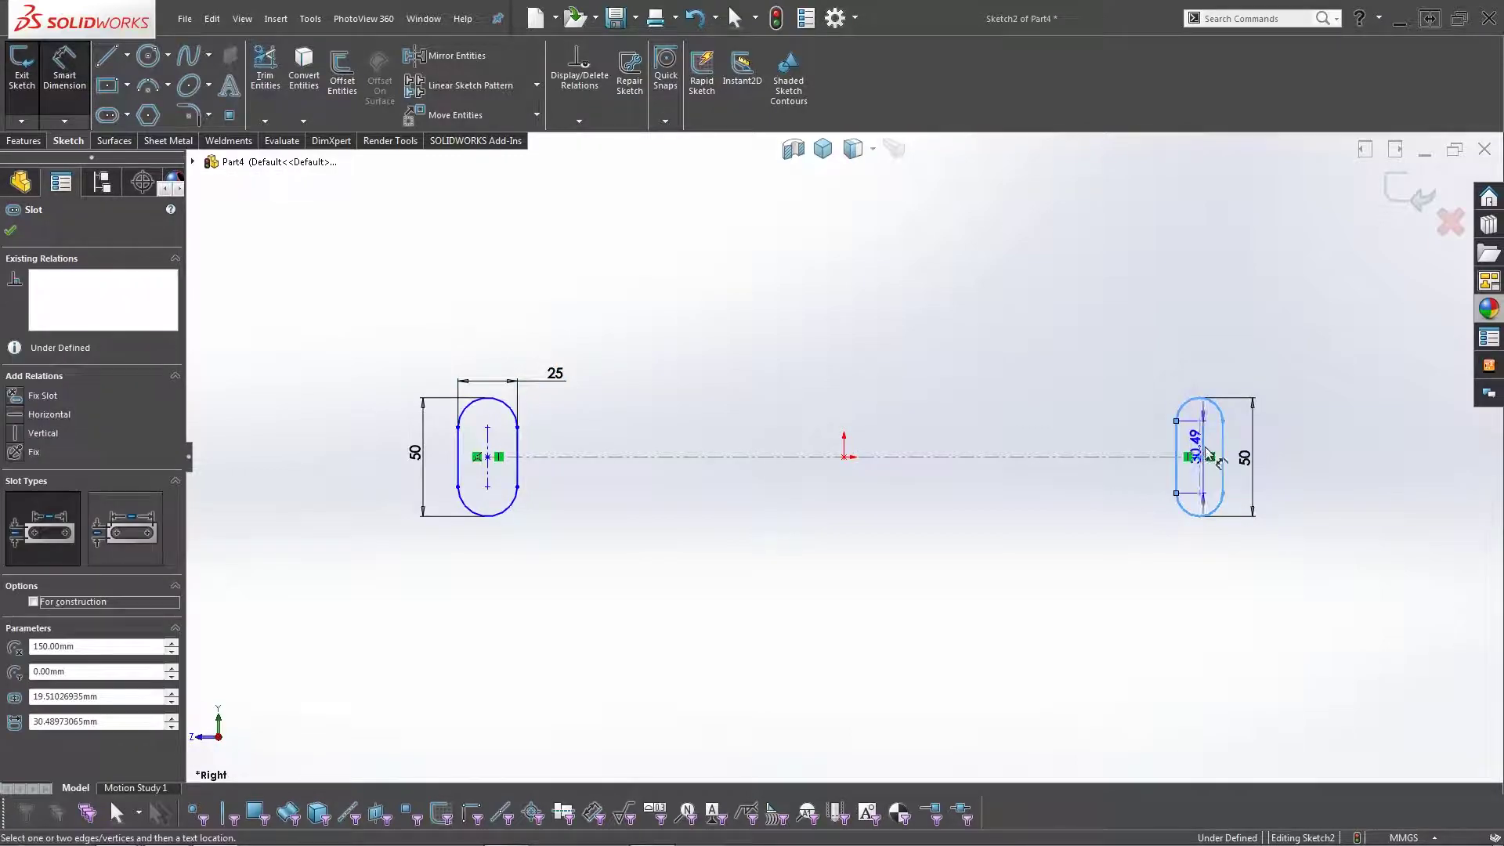
{"action": "left_click", "coordinate": [1212, 378]}
{"action": "type", "text": "25"}
{"action": "key", "text": "Return"}
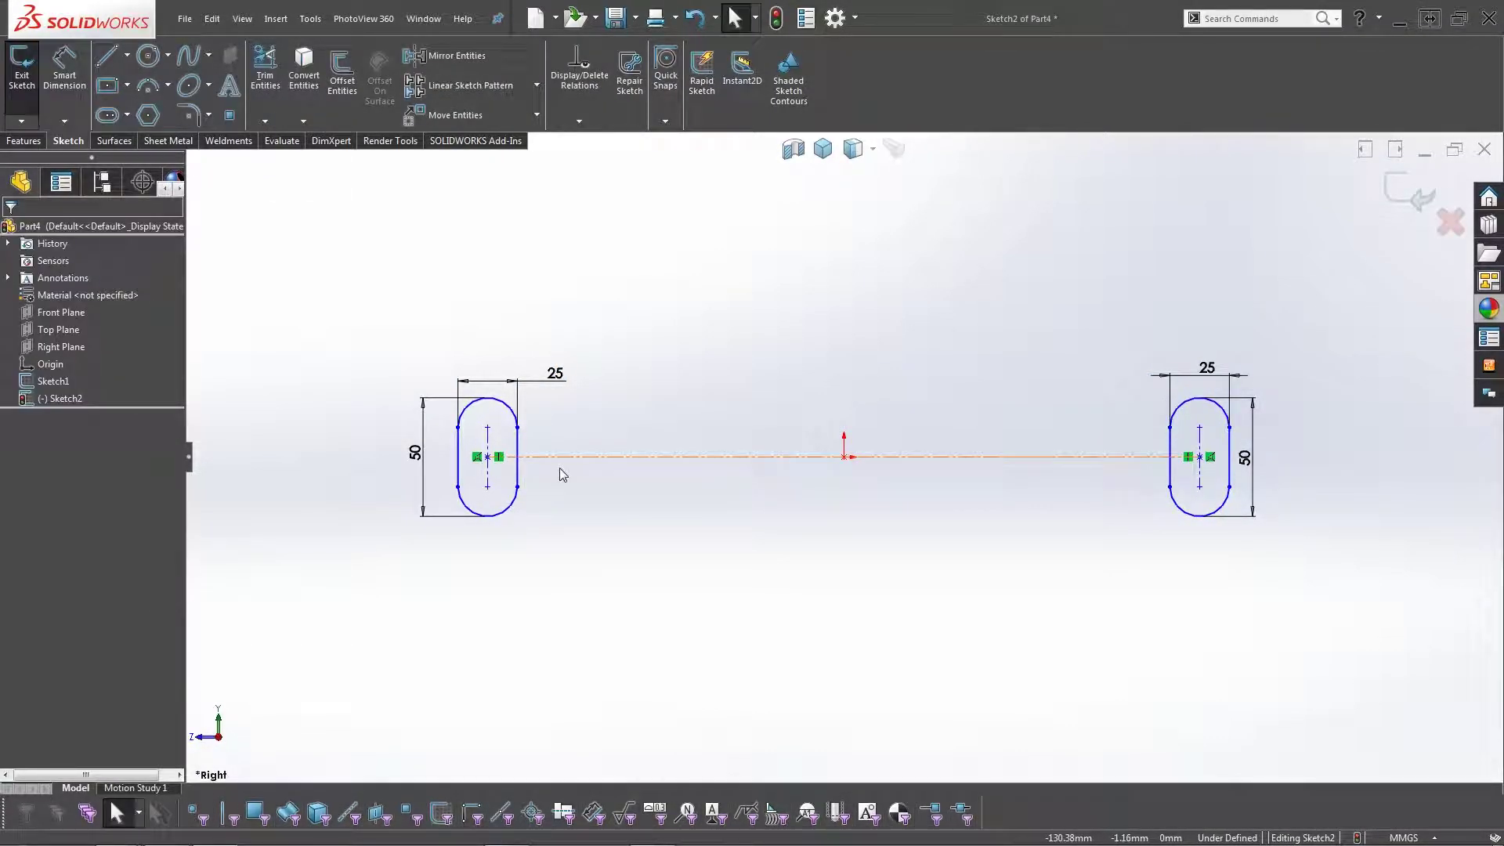
Pull the left slot off the centerline's end and add a Pierce relation between its center point and the left layout line.
{"action": "left_click_drag", "start_coordinate": [517, 470], "coordinate": [478, 471]}
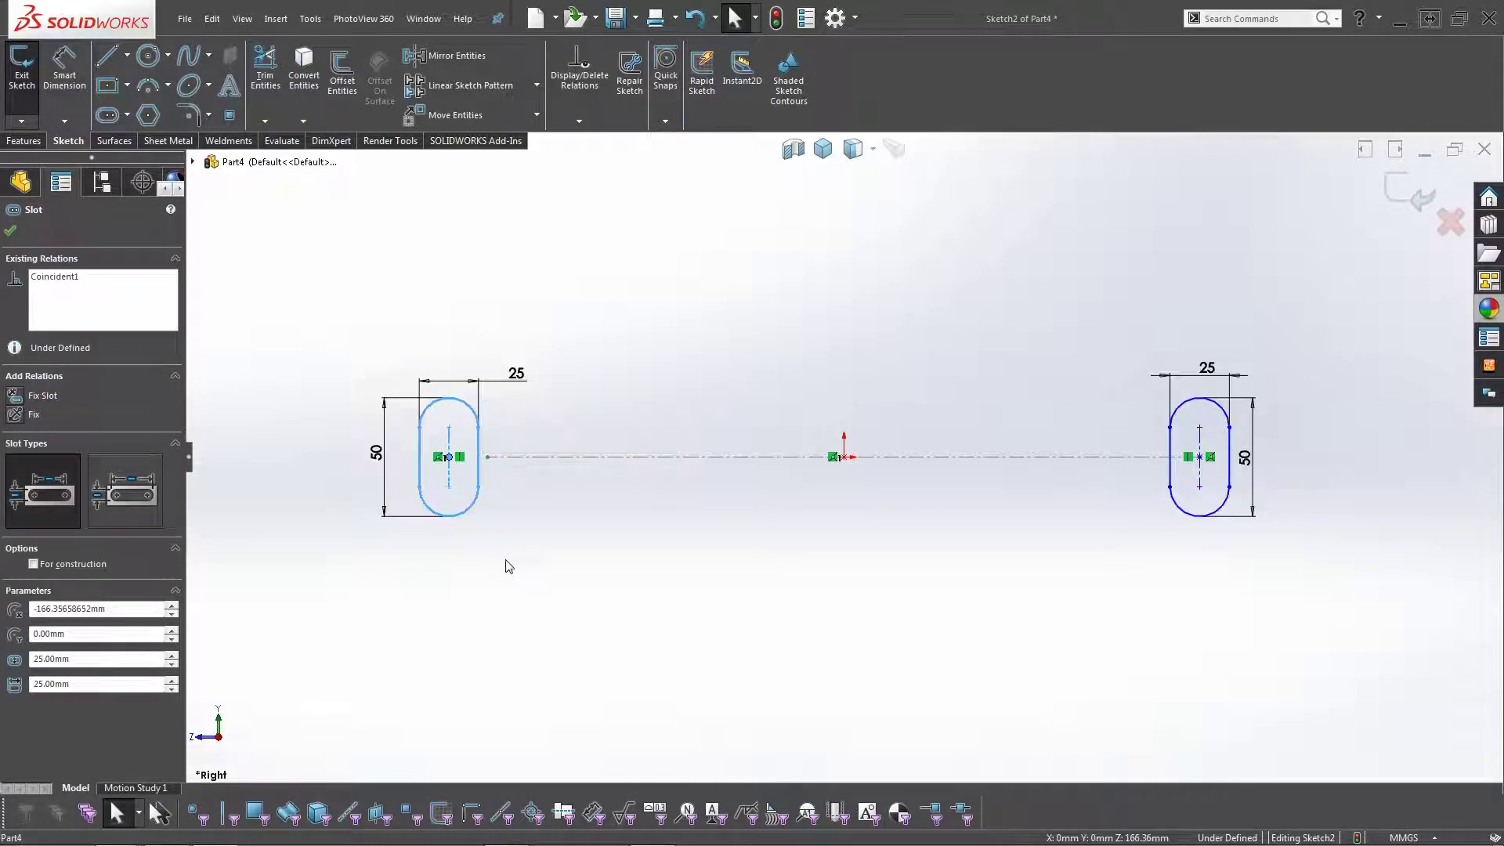
{"action": "left_click", "coordinate": [509, 566]}
{"action": "left_click", "coordinate": [451, 468]}
{"action": "left_click", "coordinate": [489, 463]}
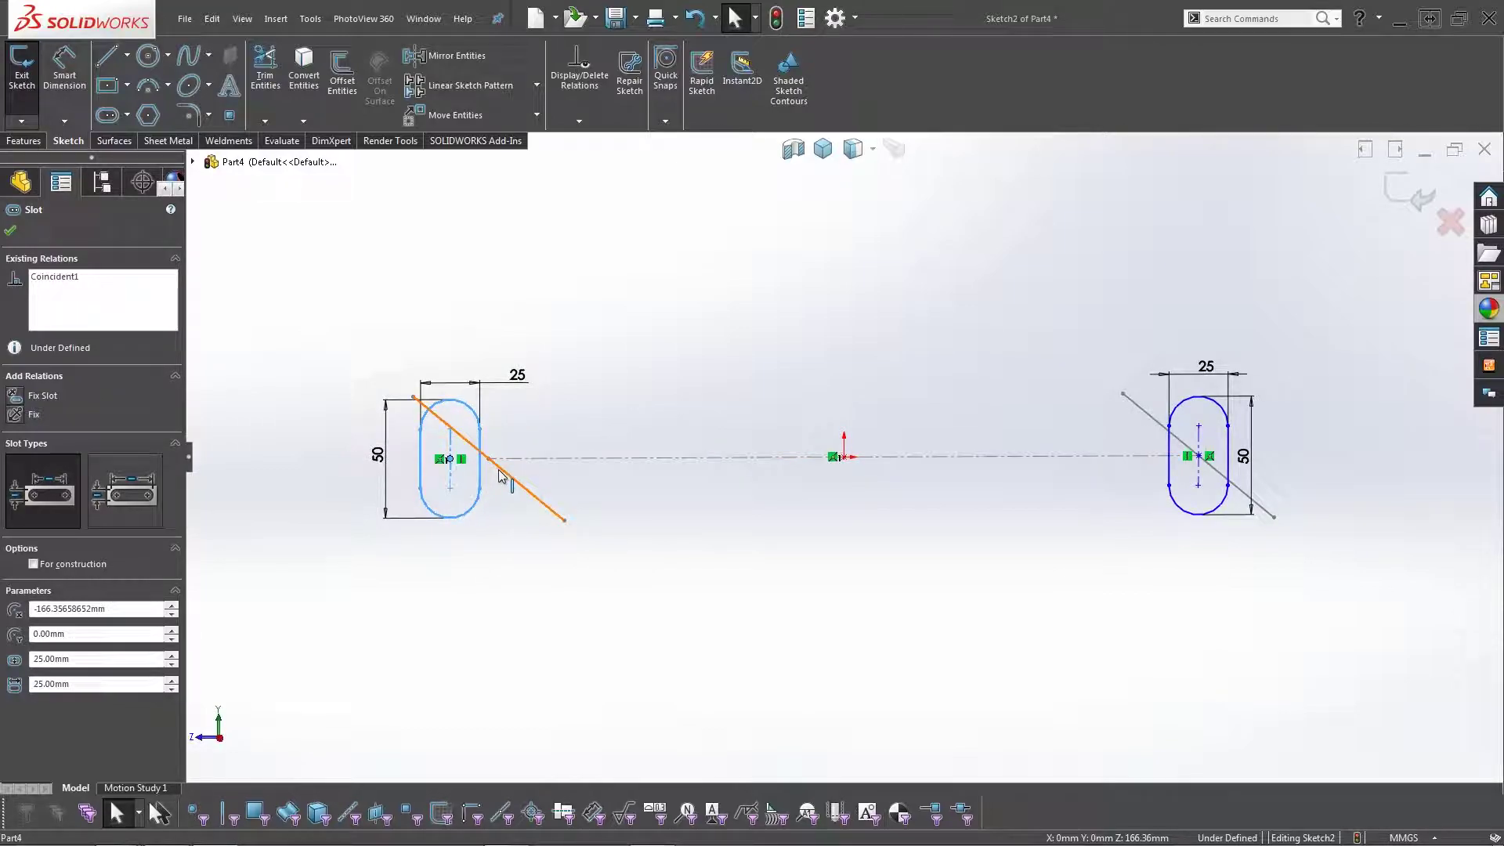
{"action": "left_click", "coordinate": [501, 476], "text": "ctrl"}
{"action": "left_click", "coordinate": [545, 400]}
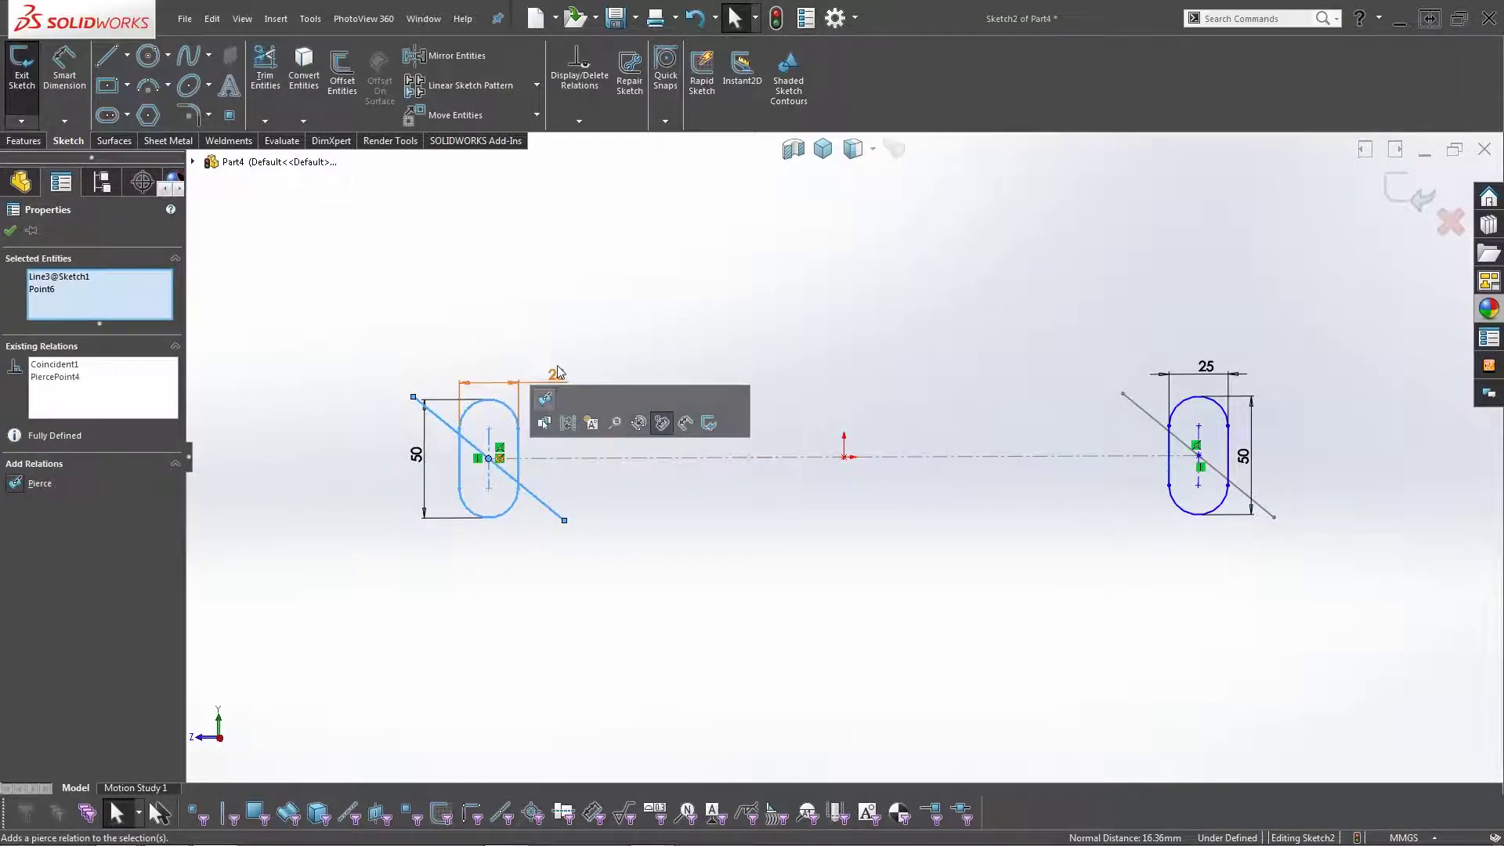
{"action": "left_click", "coordinate": [679, 333]}
Pull the right slot off the centerline's end, pierce its center point with the right layout line, and exit the sketch.
{"action": "left_click_drag", "start_coordinate": [1205, 468], "coordinate": [1213, 470]}
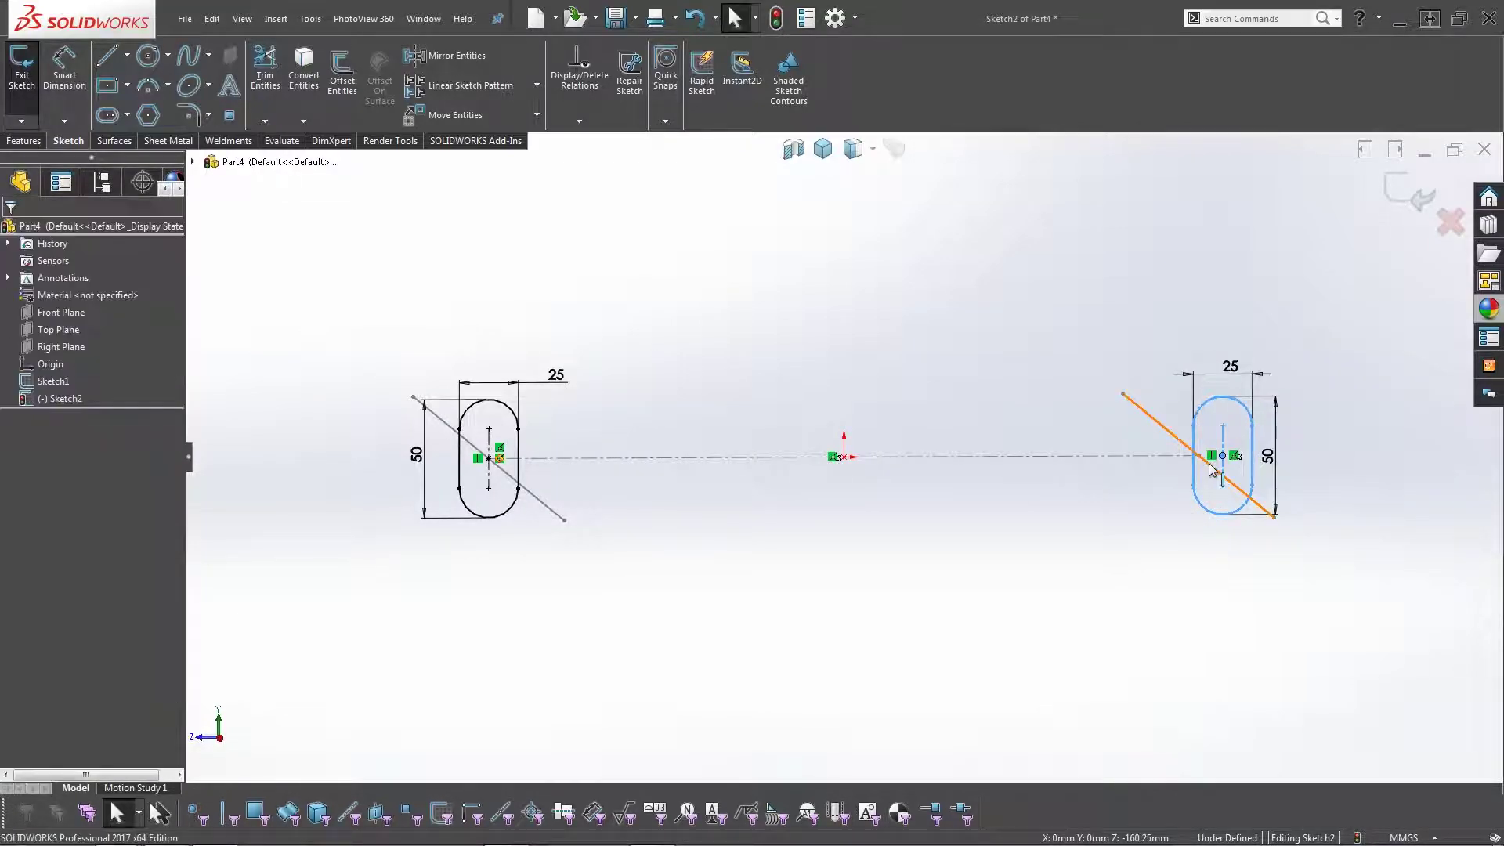
{"action": "left_click", "coordinate": [1211, 468], "text": "ctrl"}
{"action": "left_click", "coordinate": [1247, 394]}
{"action": "left_click", "coordinate": [1033, 389]}
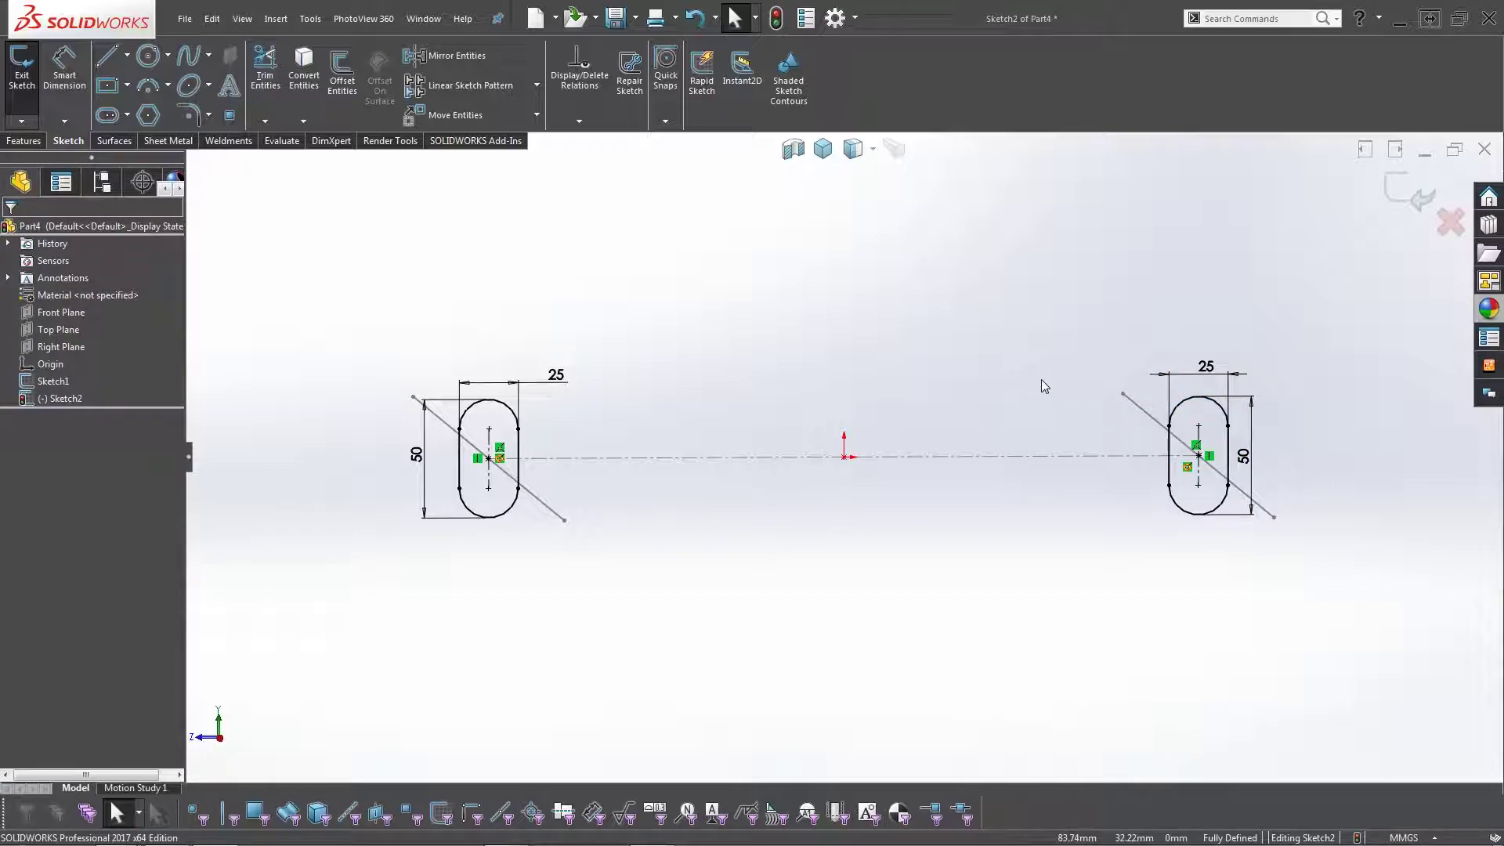
{"action": "left_click", "coordinate": [1401, 198]}
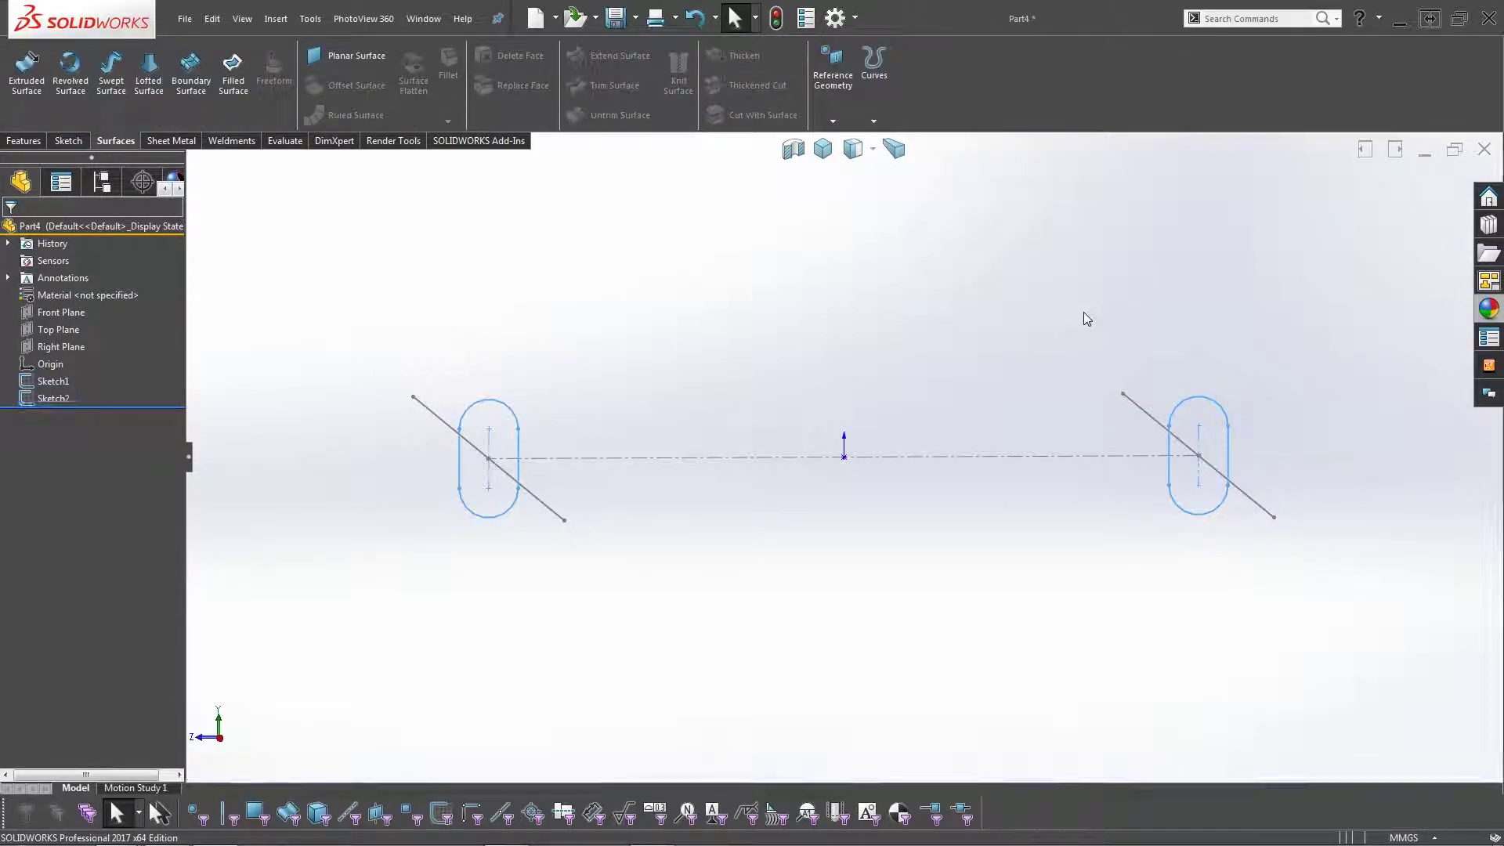
Start a Swept Boss/Base with the two-slot sketch as profile and the layout line through the left slot as path.
{"action": "mouse_move", "coordinate": [857, 369]}
{"action": "middle_mouse_down"}
{"action": "mouse_move", "coordinate": [856, 393]}
{"action": "mouse_move", "coordinate": [792, 460]}
{"action": "mouse_move", "coordinate": [839, 496]}
{"action": "mouse_move", "coordinate": [748, 519]}
{"action": "middle_mouse_up"}
{"action": "left_click", "coordinate": [25, 141]}
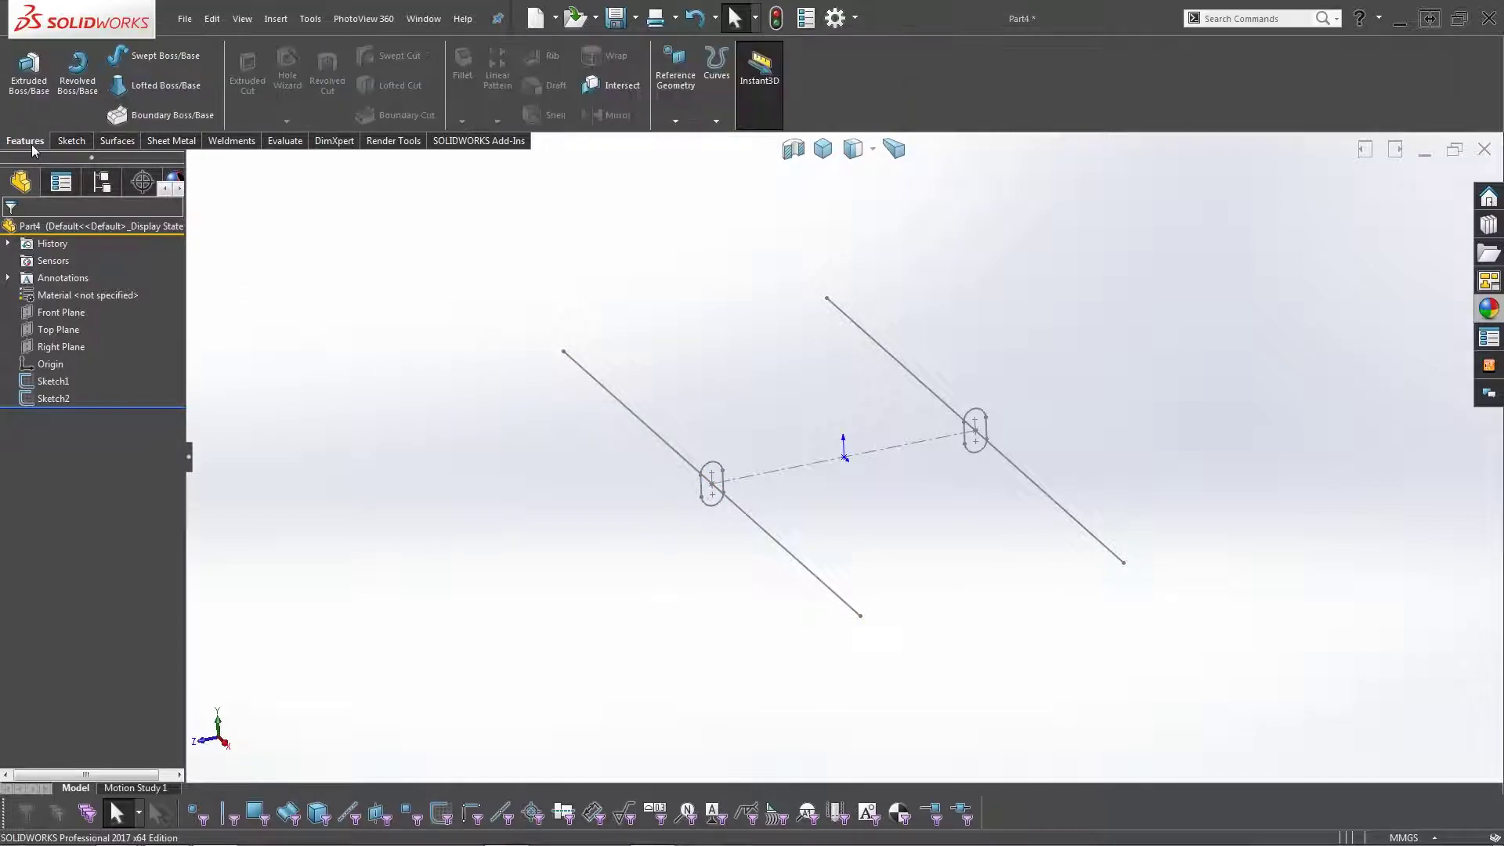
{"action": "left_click", "coordinate": [150, 55]}
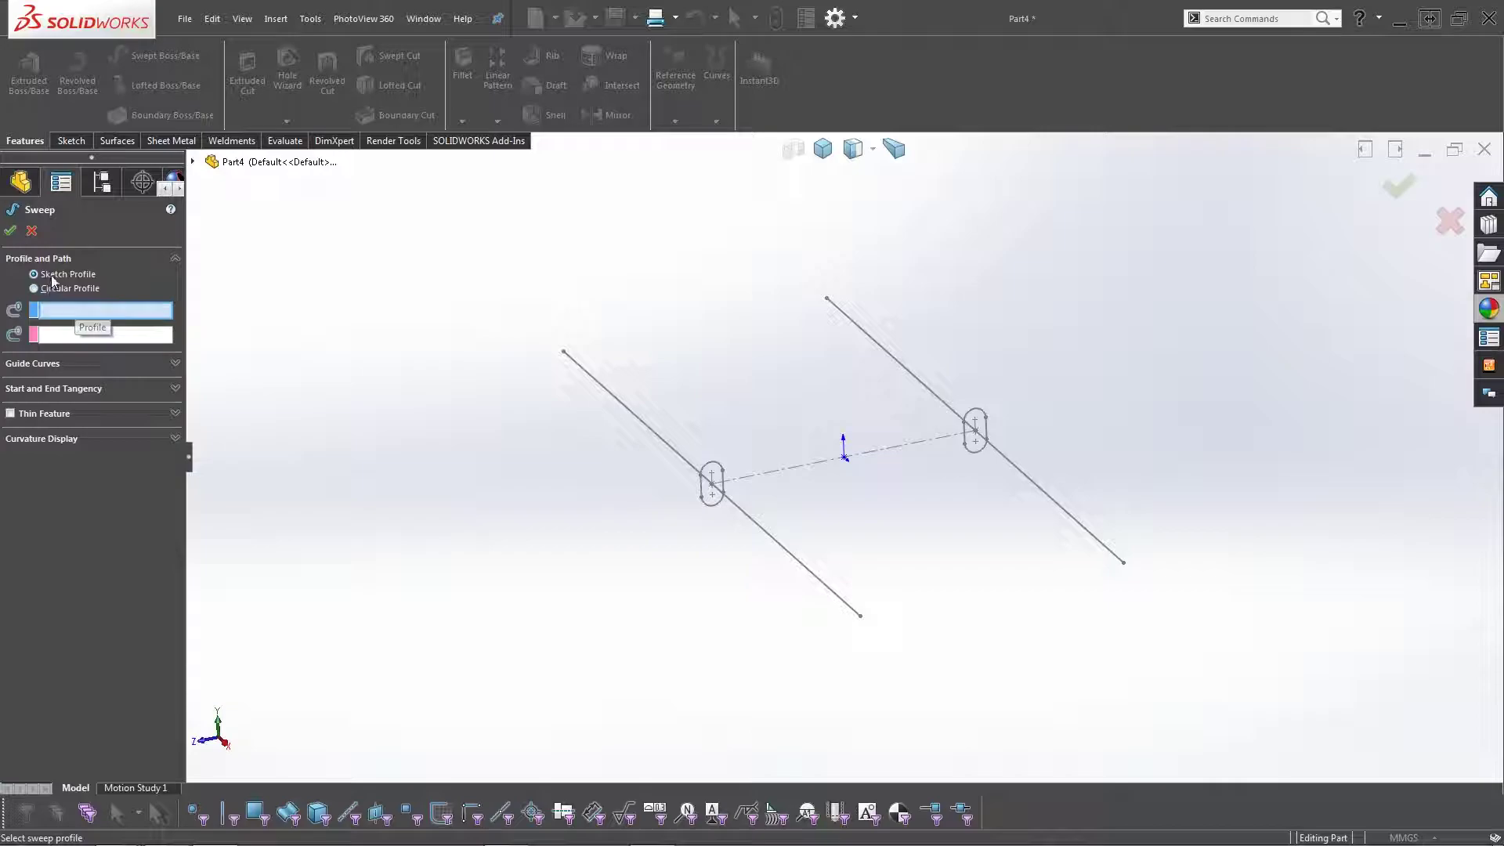
{"action": "left_click", "coordinate": [721, 481]}
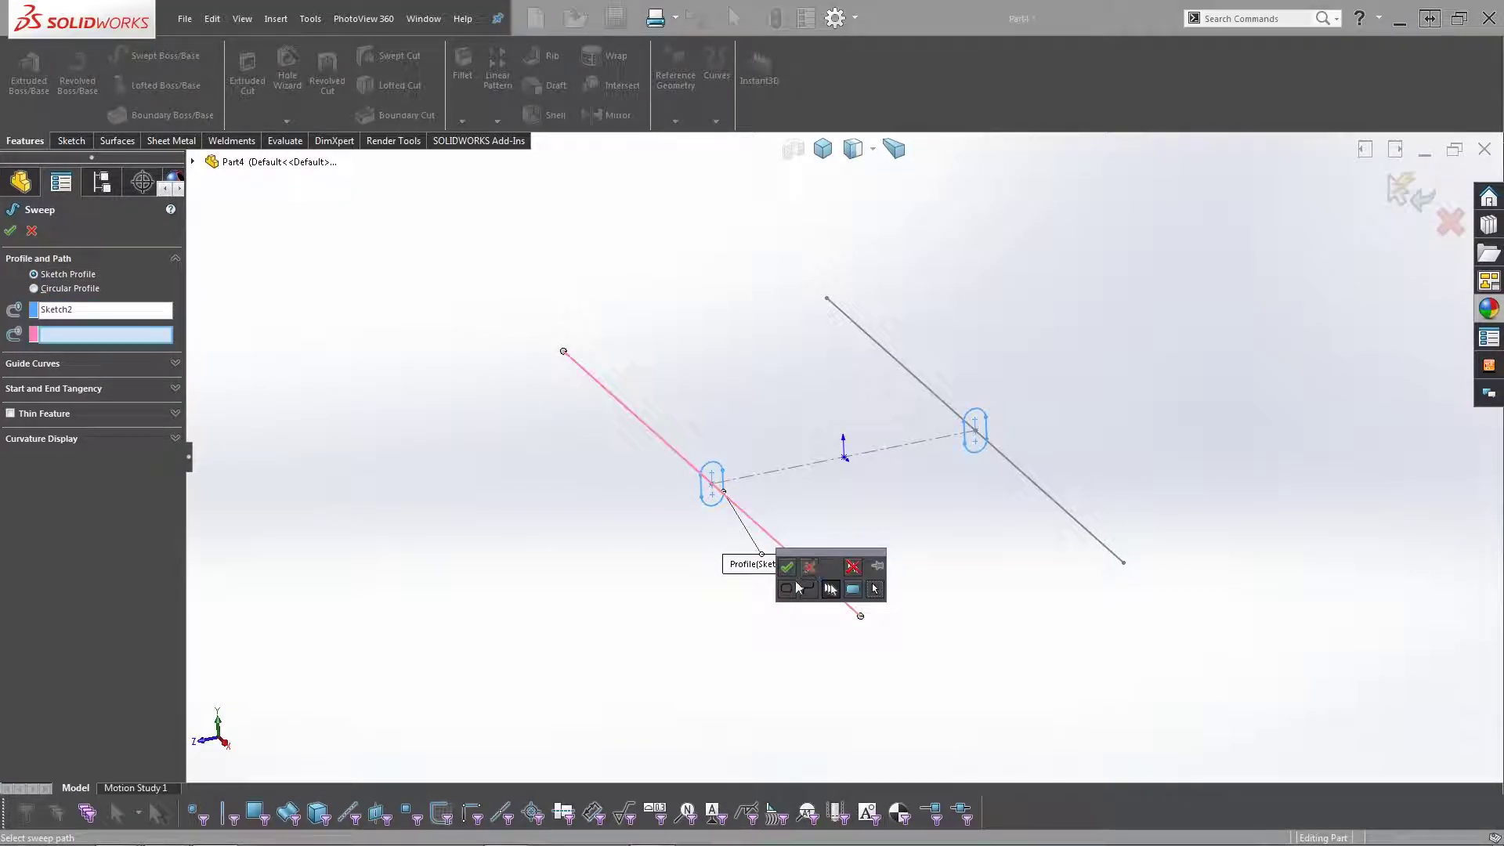
{"action": "left_click", "coordinate": [788, 566]}
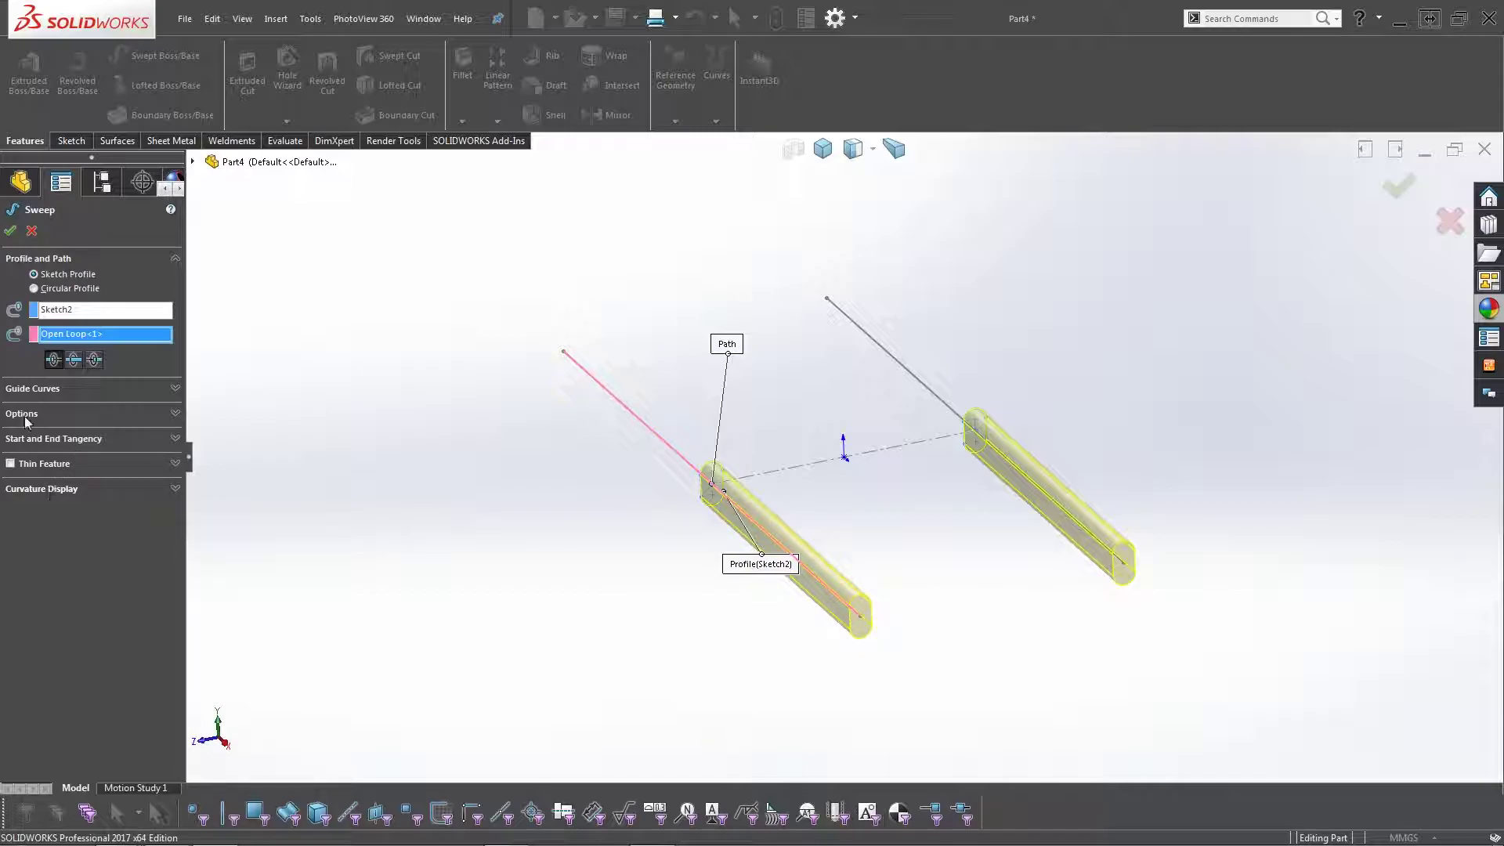
Preview the sweep in Direction 2, set it to run both ways from the slots, and complete it.
{"action": "left_click", "coordinate": [81, 363]}
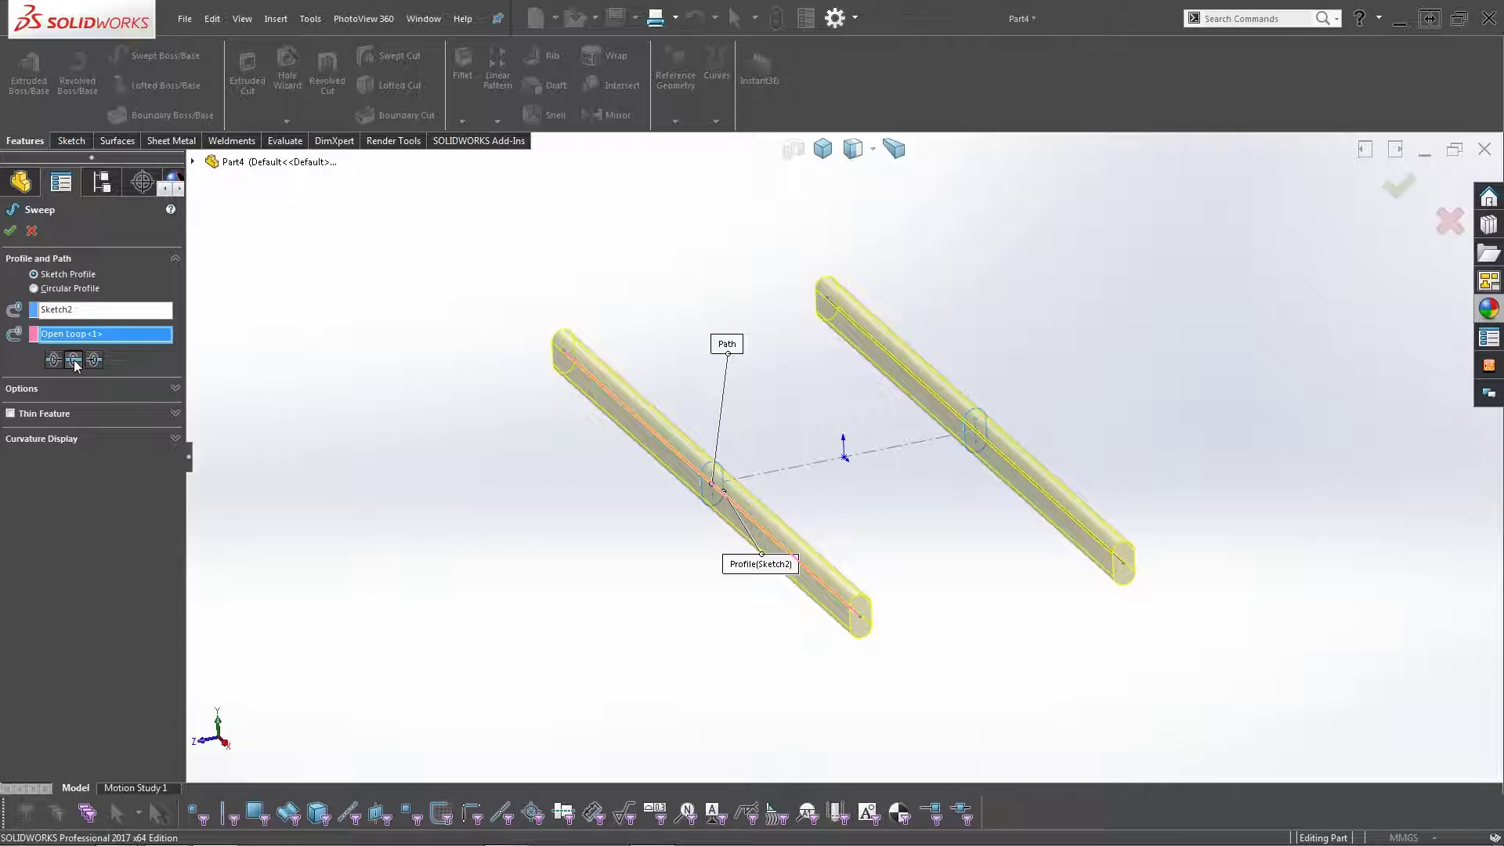
{"action": "left_click", "coordinate": [95, 360]}
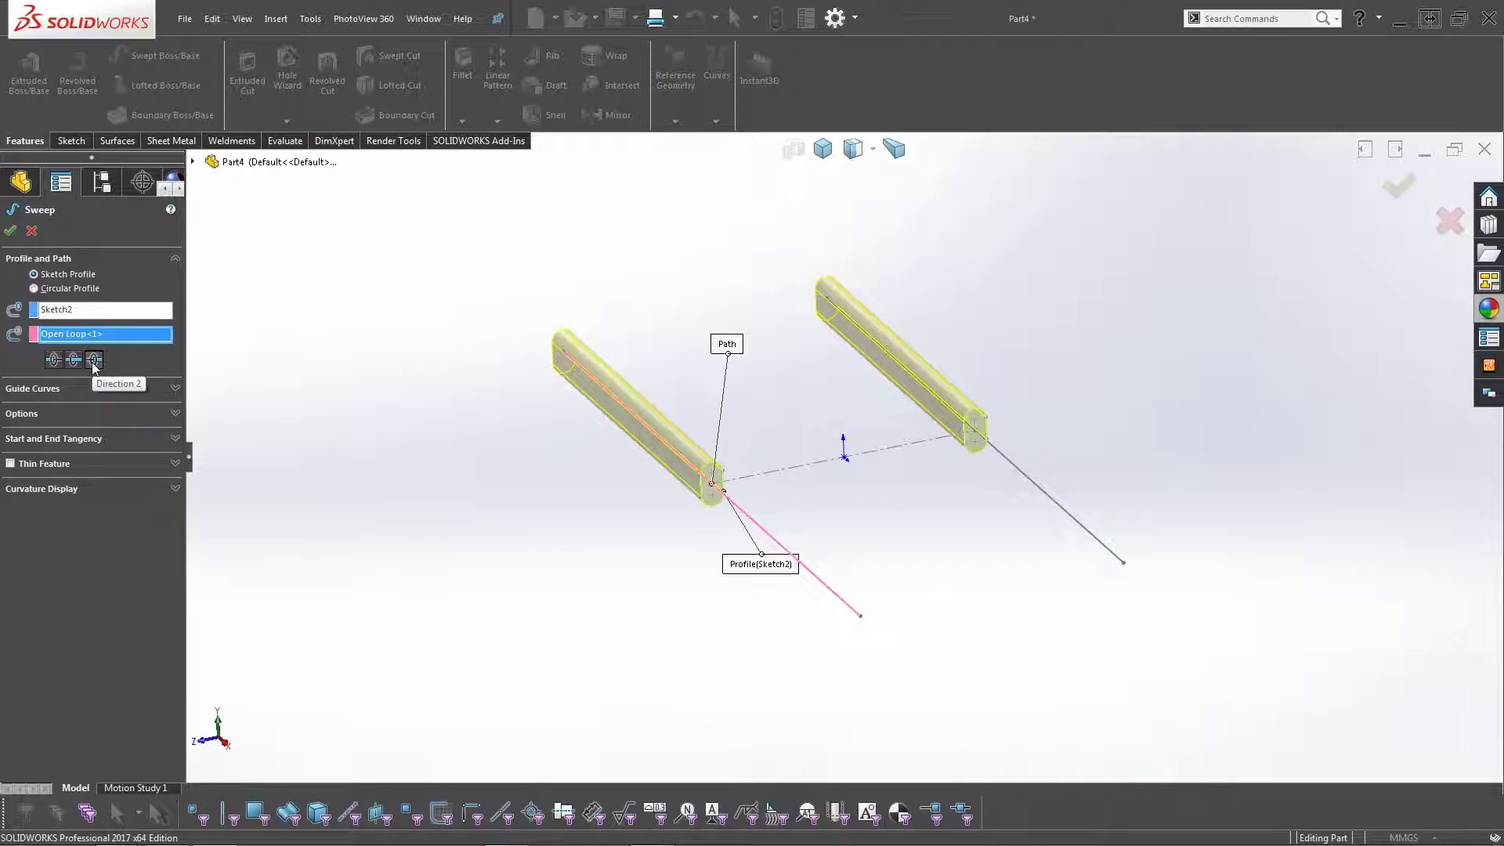
{"action": "left_click", "coordinate": [76, 360]}
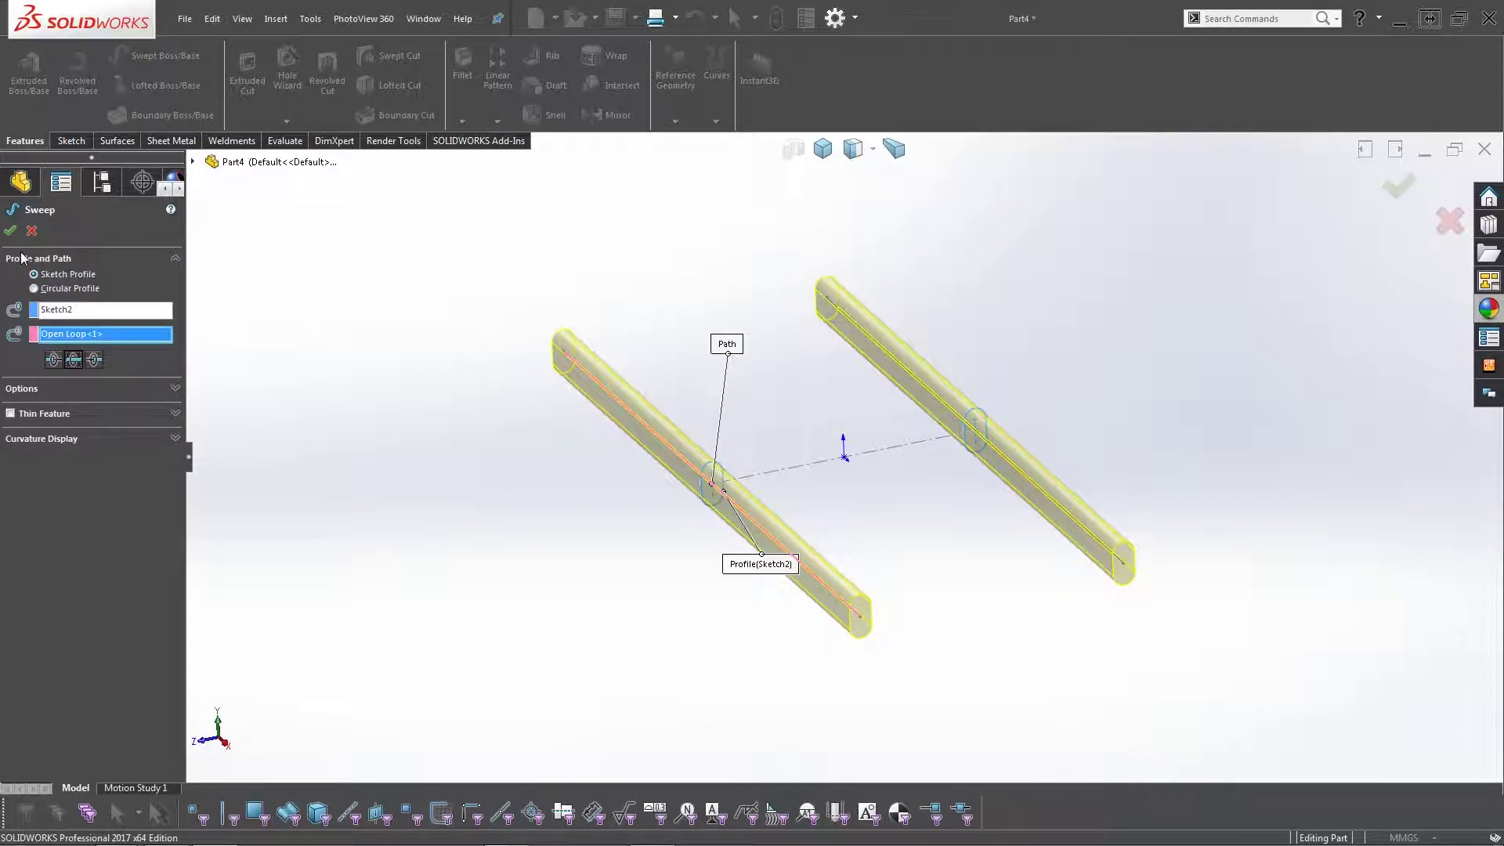
{"action": "left_click", "coordinate": [9, 230]}
{"action": "middle_click_drag", "start_coordinate": [532, 509], "coordinate": [885, 567]}
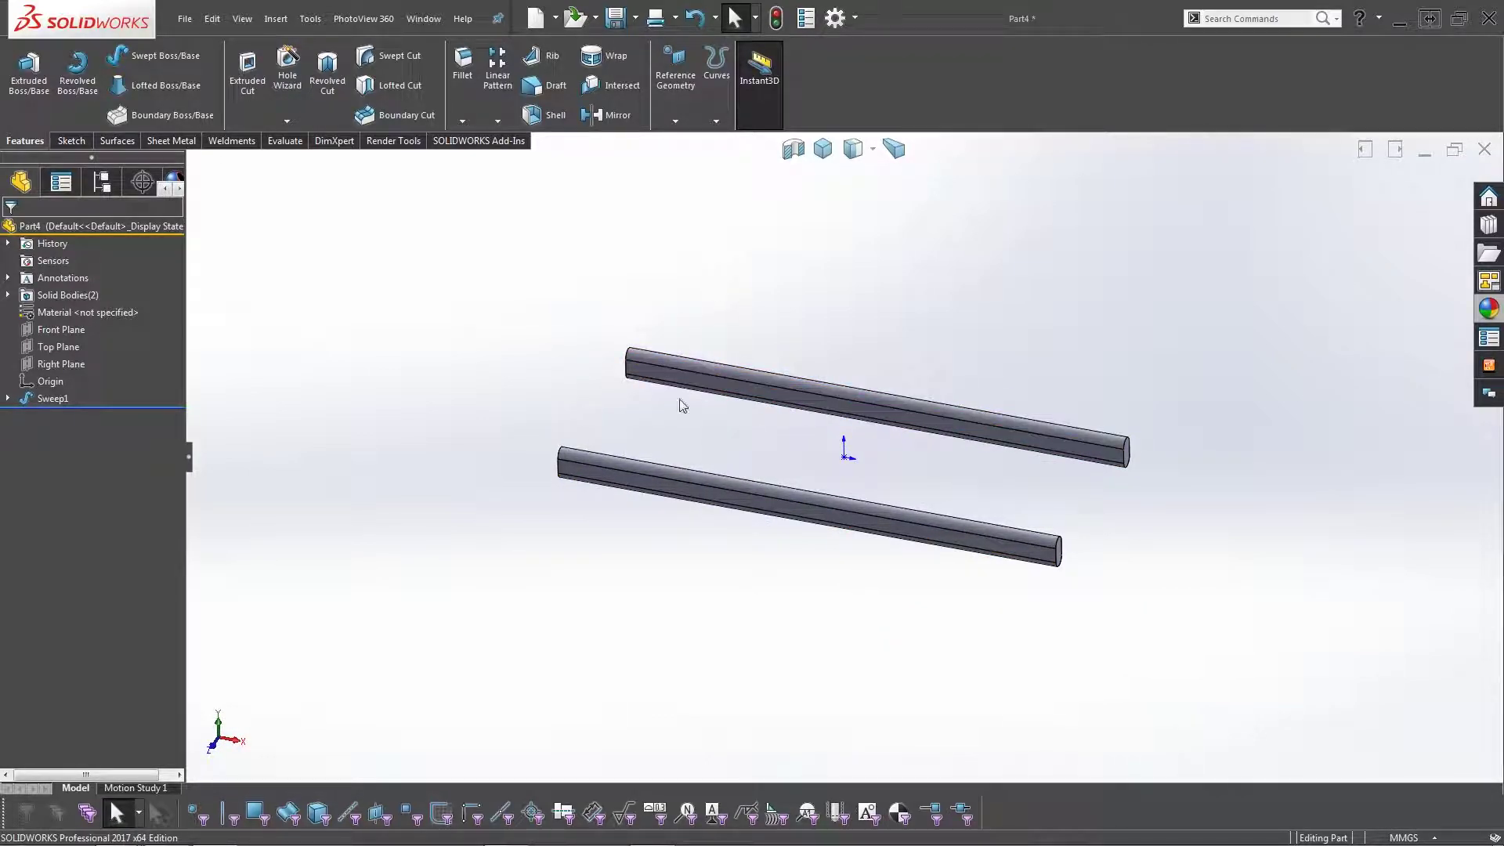
Sketch a centerpoint straight slot, about 40 mm between arc centers and 12 mm wide, on the rear rail's inner flat face near its left end.
{"action": "scroll", "coordinate": [649, 422], "scroll_direction": "down", "scroll_amount": 5}
{"action": "left_click", "coordinate": [693, 355]}
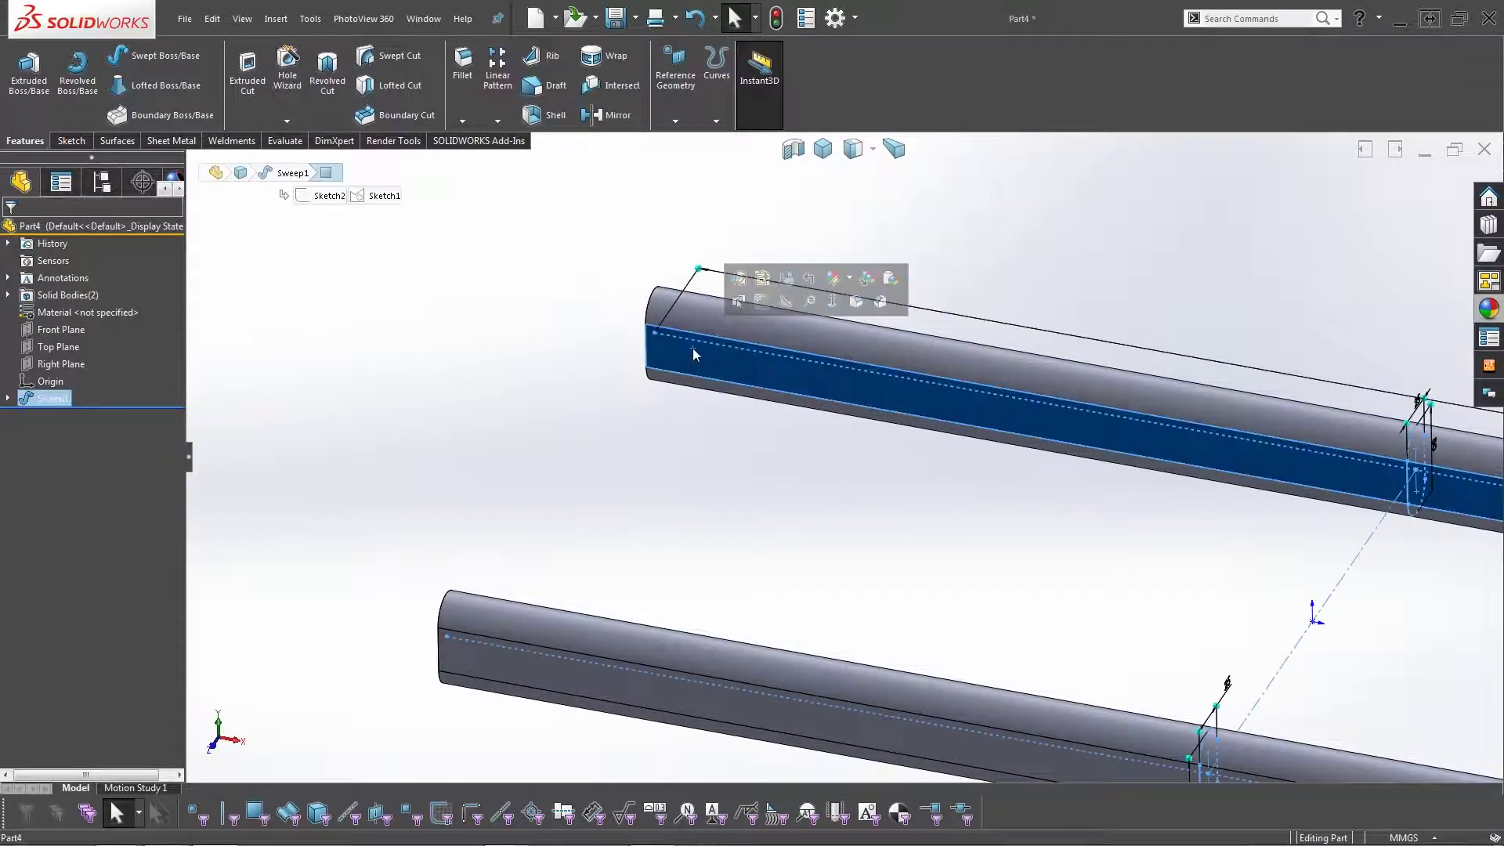
{"action": "left_click", "coordinate": [689, 456]}
{"action": "left_click", "coordinate": [706, 367]}
{"action": "left_click", "coordinate": [772, 325]}
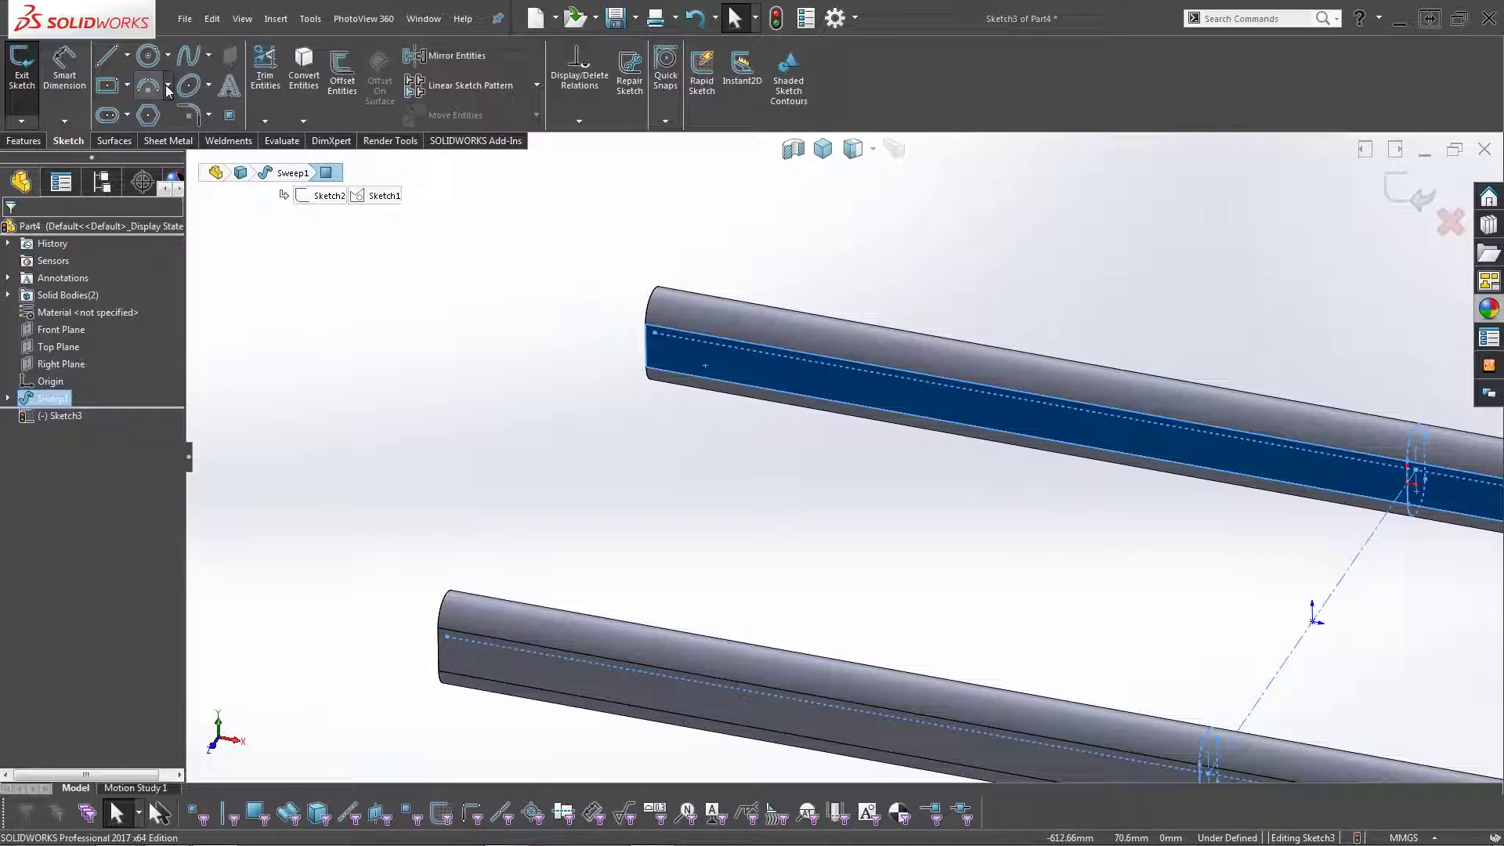
{"action": "left_click", "coordinate": [107, 115]}
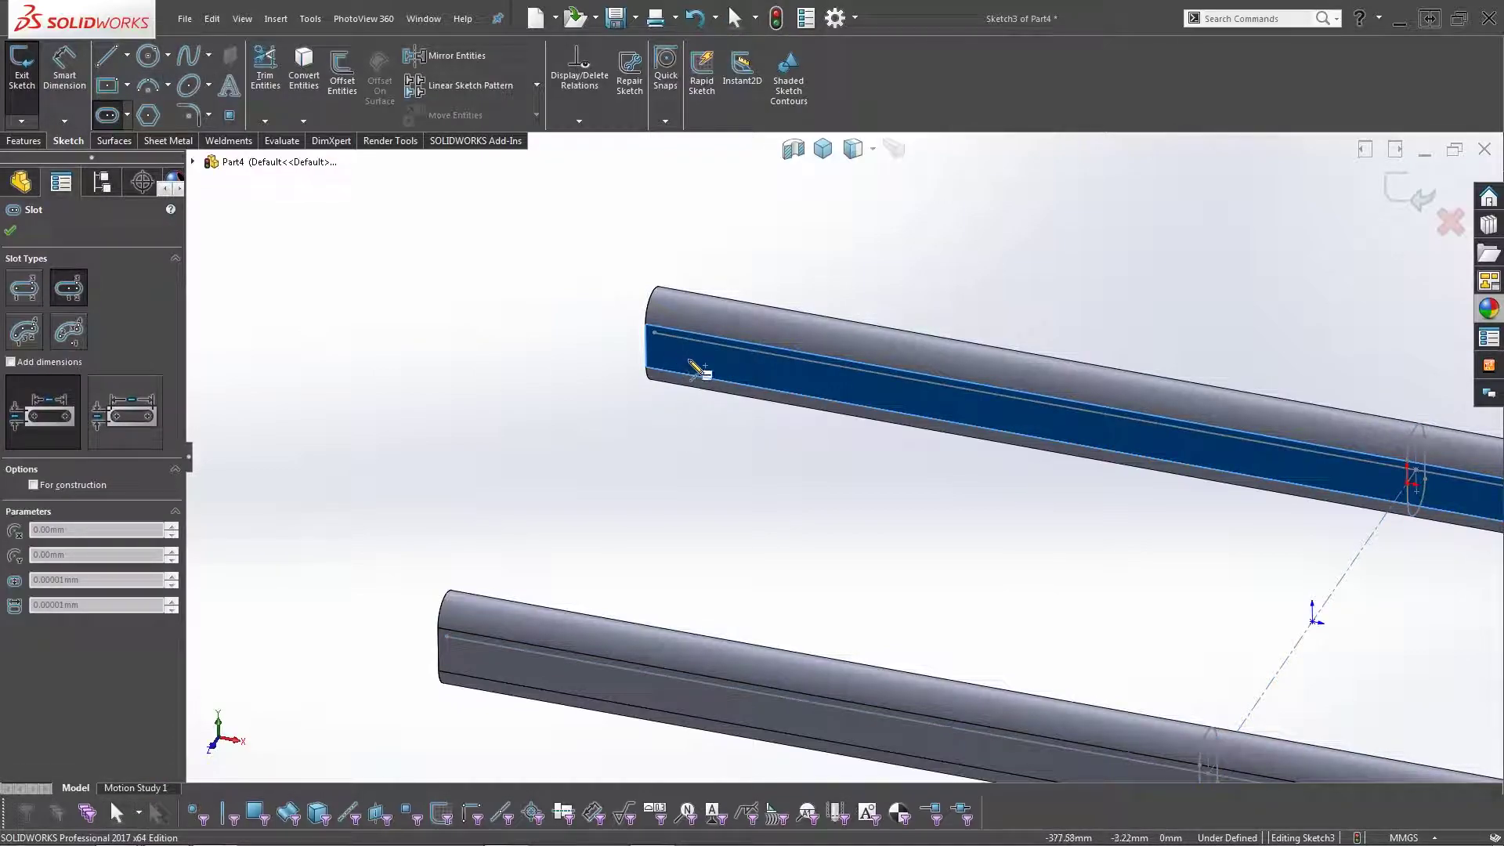
{"action": "left_click", "coordinate": [686, 354]}
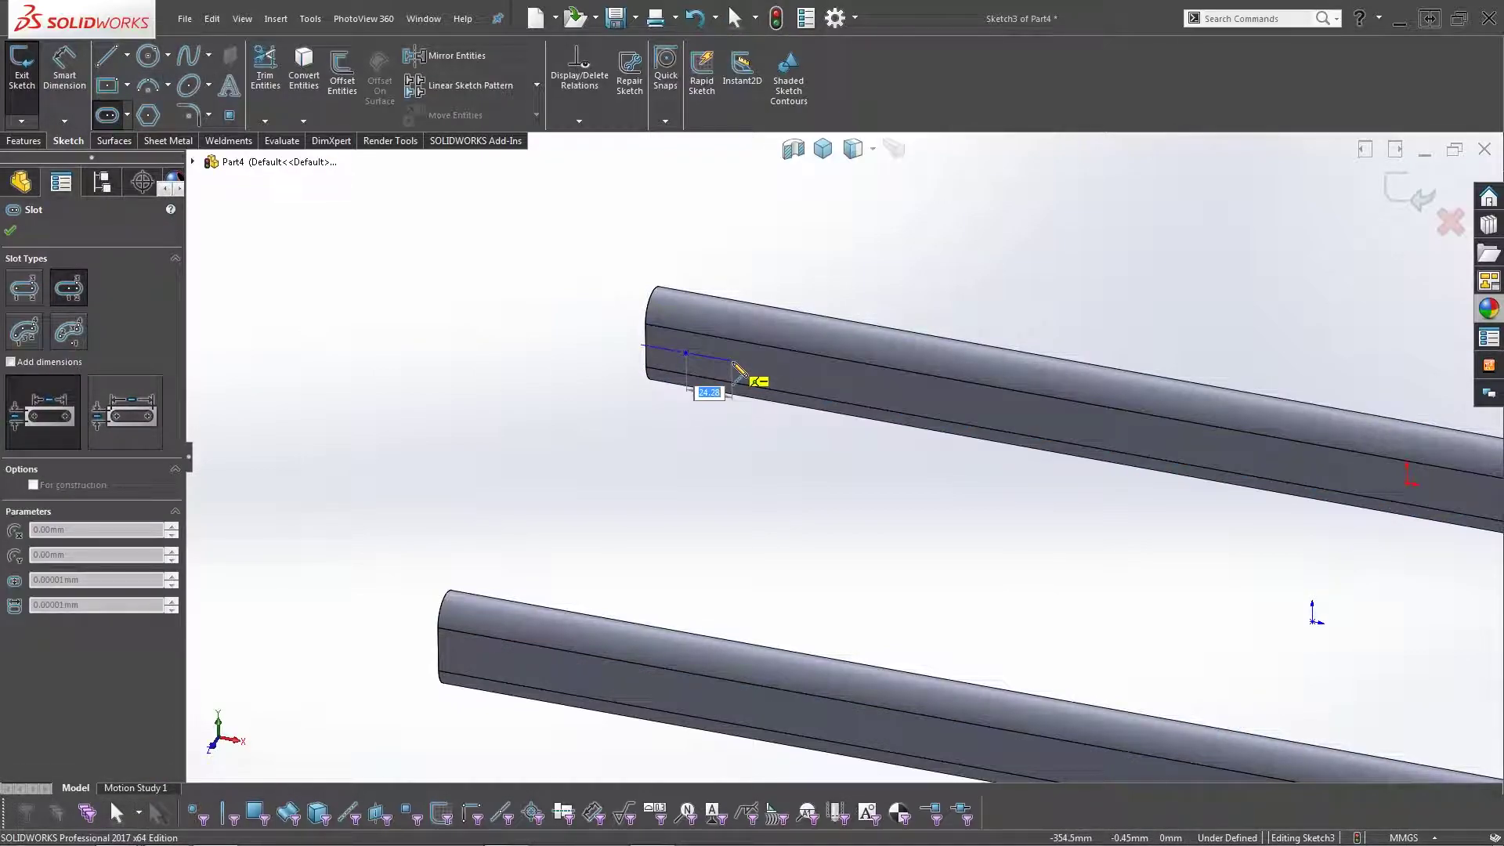
{"action": "left_click", "coordinate": [725, 363]}
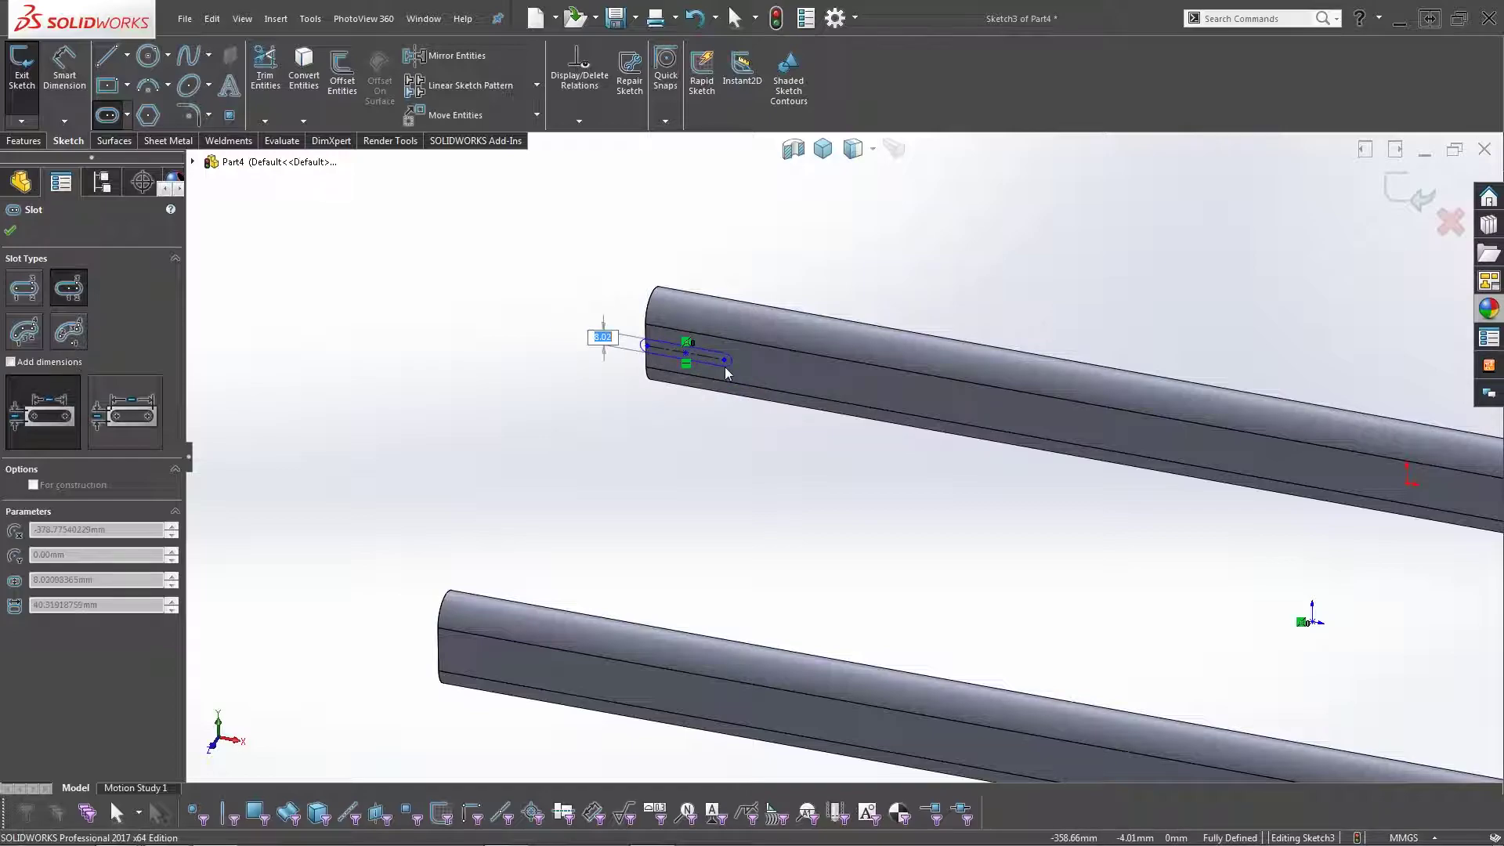
{"action": "left_click", "coordinate": [610, 324]}
{"action": "right_click", "coordinate": [723, 374]}
{"action": "left_click", "coordinate": [752, 384]}
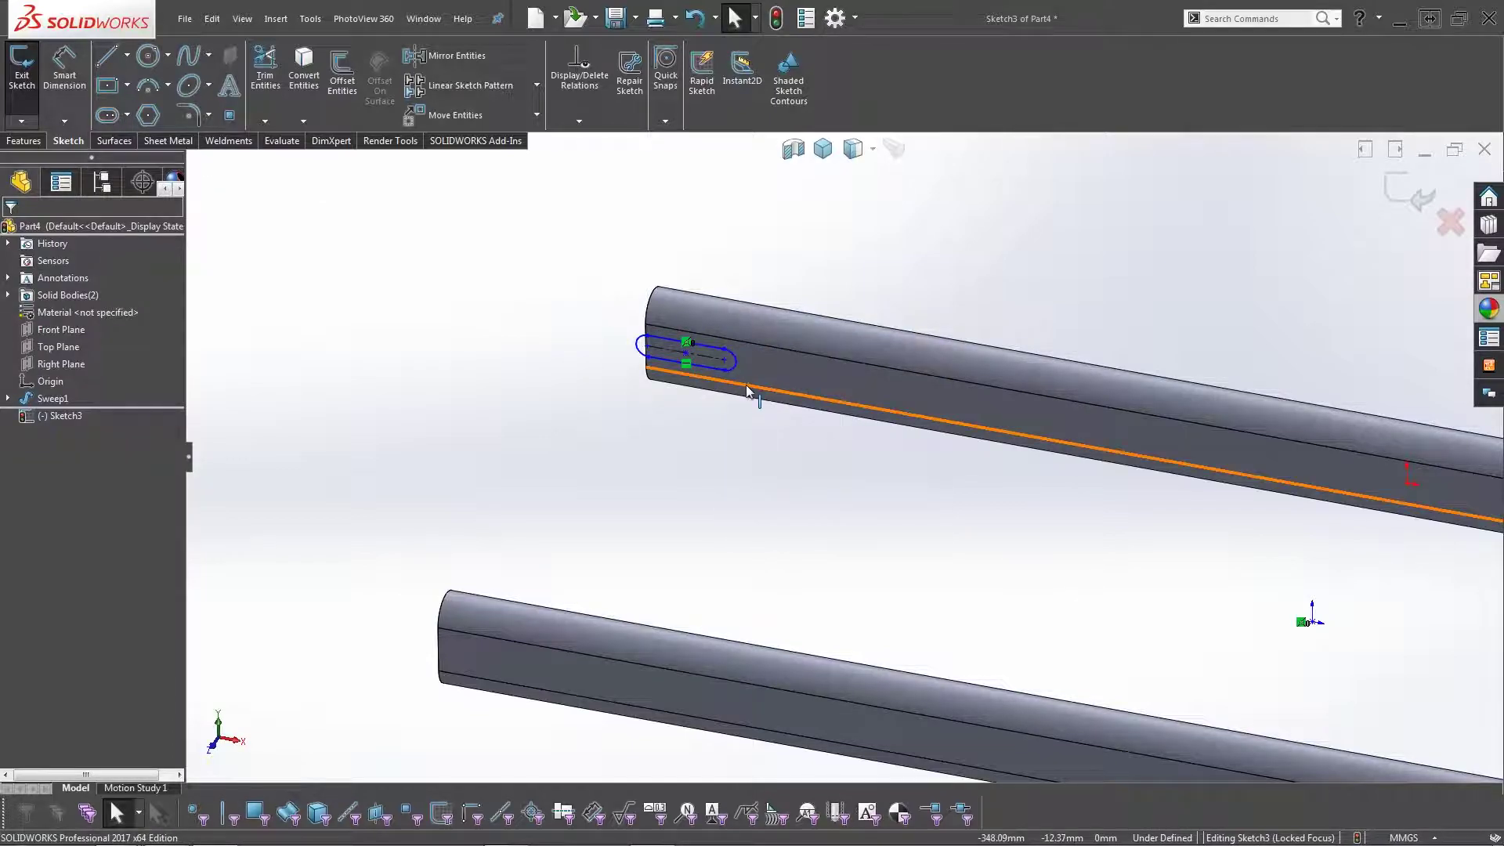
Dimension the new slot's width between its straight edges as 12.5 mm.
{"action": "key", "text": "s"}
{"action": "left_click", "coordinate": [805, 430]}
{"action": "left_click", "coordinate": [713, 360]}
{"action": "left_click", "coordinate": [722, 361]}
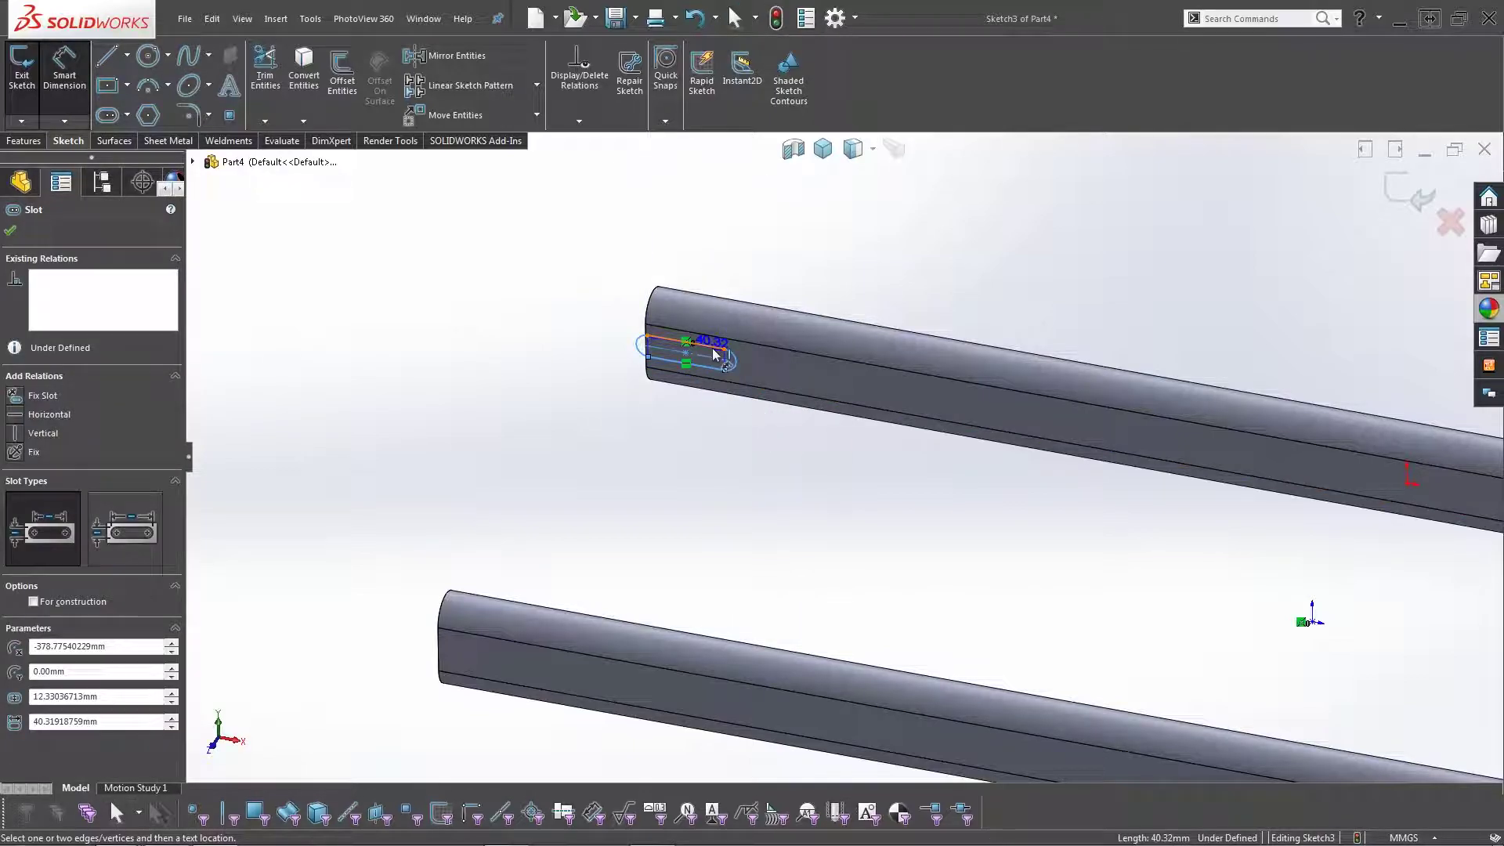
{"action": "left_click", "coordinate": [587, 345]}
{"action": "type", "text": "12.5"}
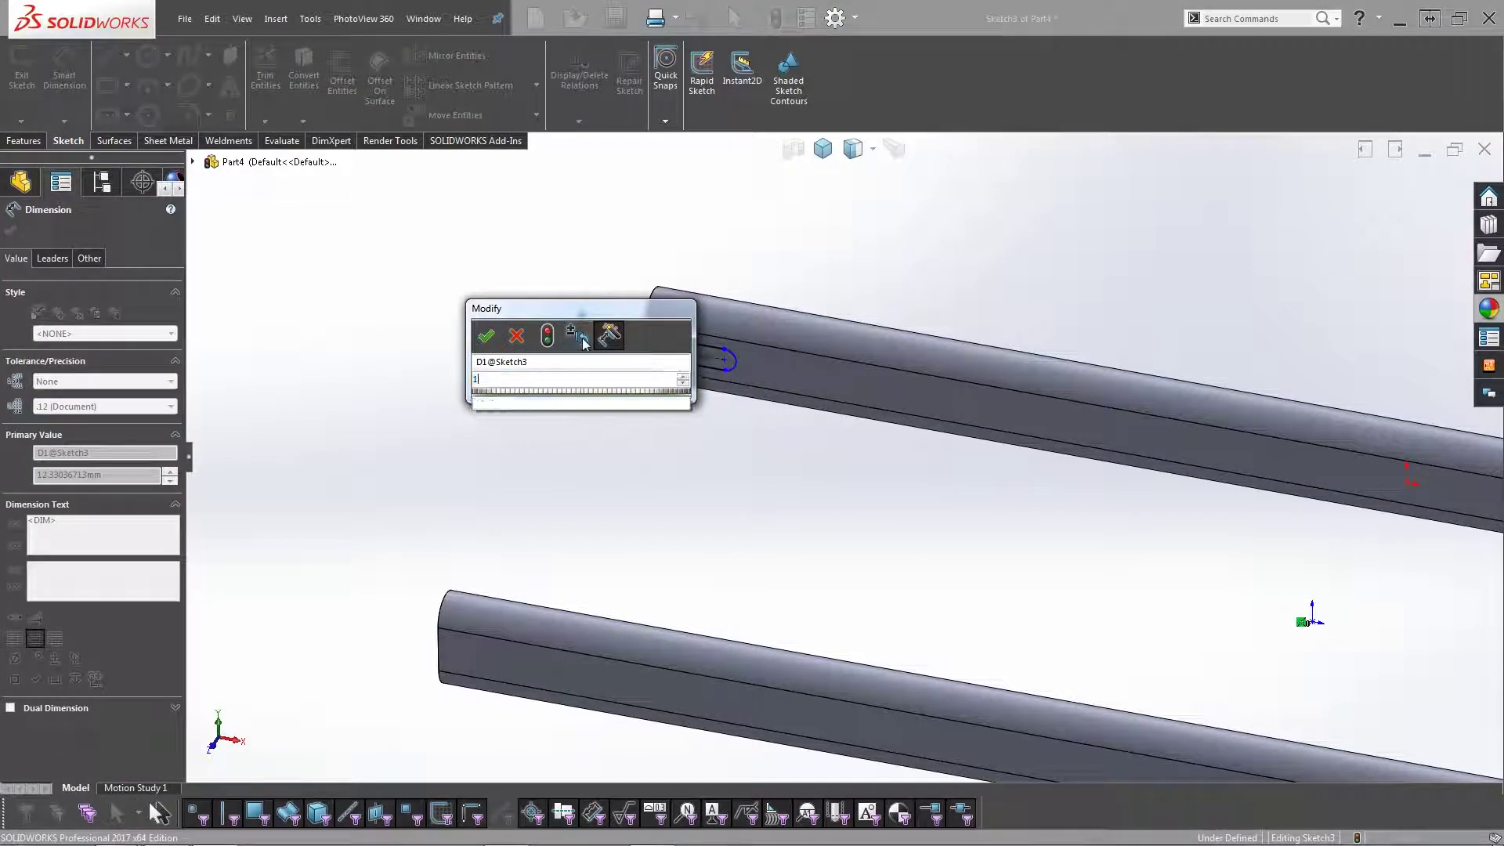
{"action": "key", "text": "Return"}
{"action": "left_click", "coordinate": [586, 325]}
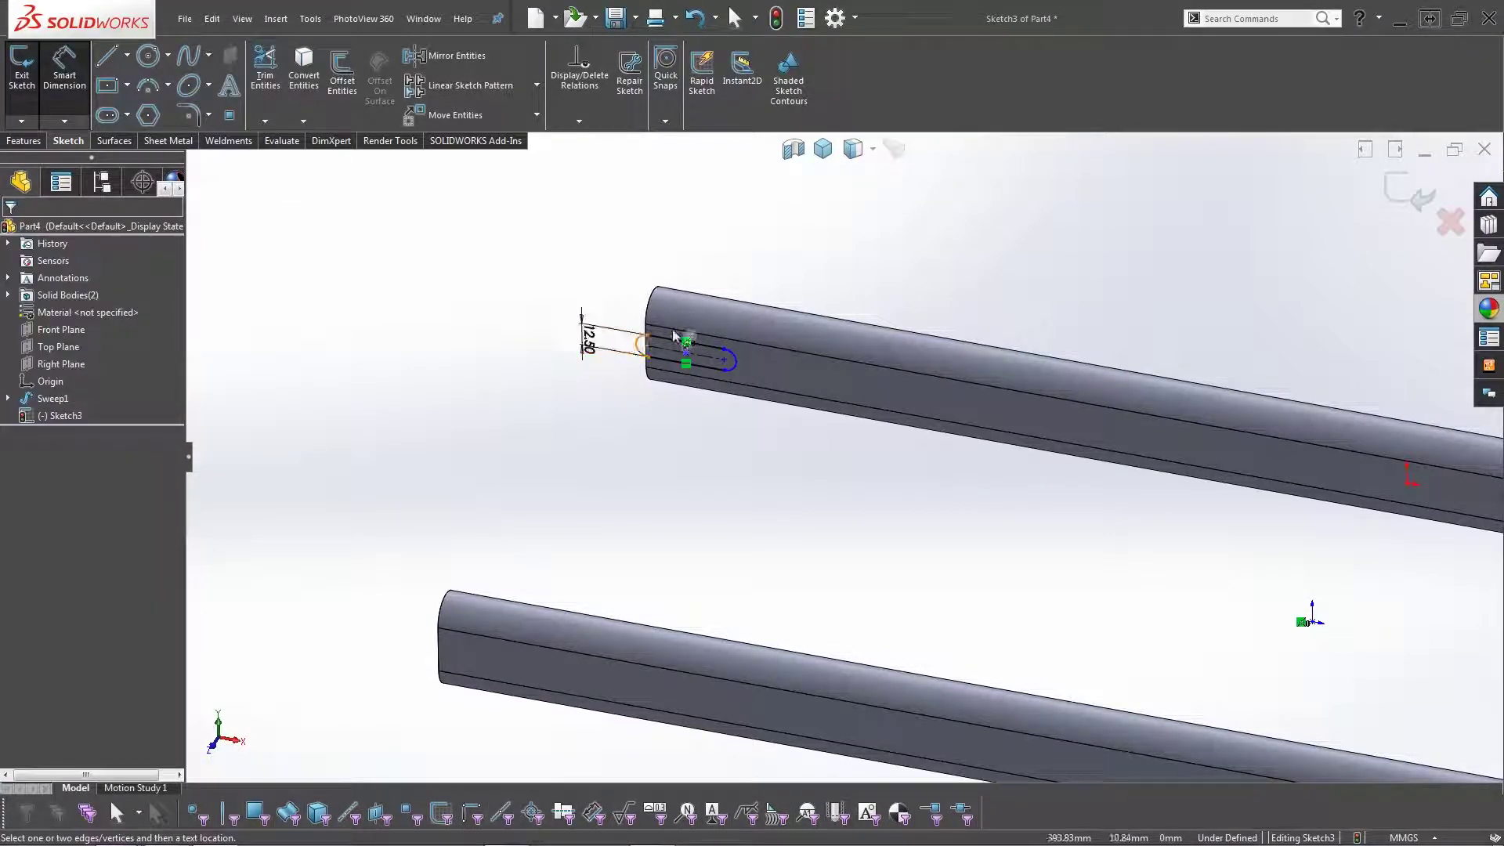
Dimension the distance between the slot's two arc centers as 25 mm.
{"action": "scroll", "coordinate": [705, 340], "scroll_direction": "down", "scroll_amount": 5}
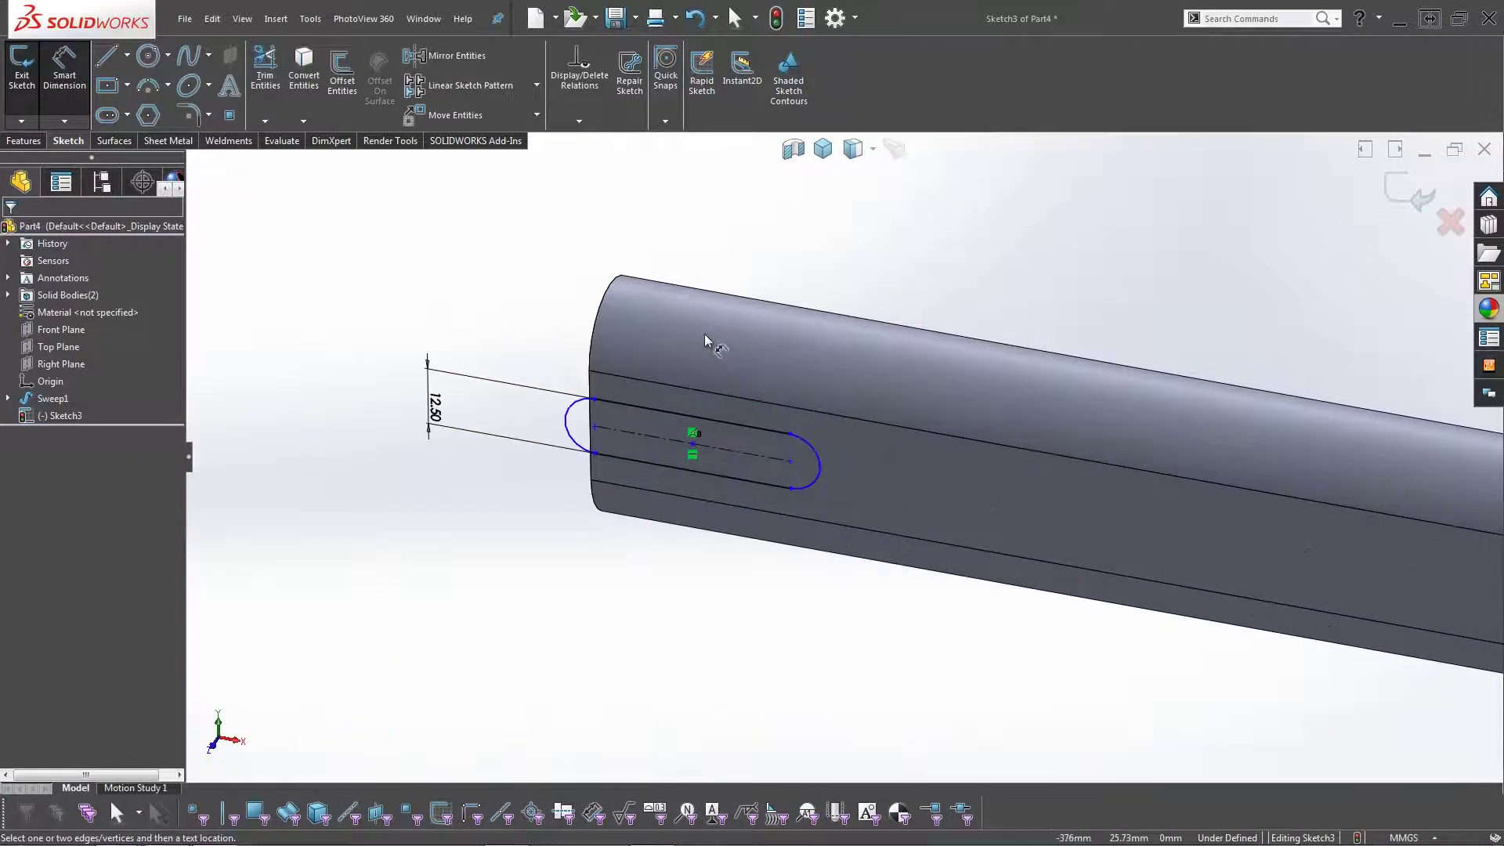
{"action": "left_click", "coordinate": [807, 462]}
{"action": "left_click", "coordinate": [602, 364]}
{"action": "left_click", "coordinate": [703, 258]}
{"action": "type", "text": "25"}
{"action": "key", "text": "Return"}
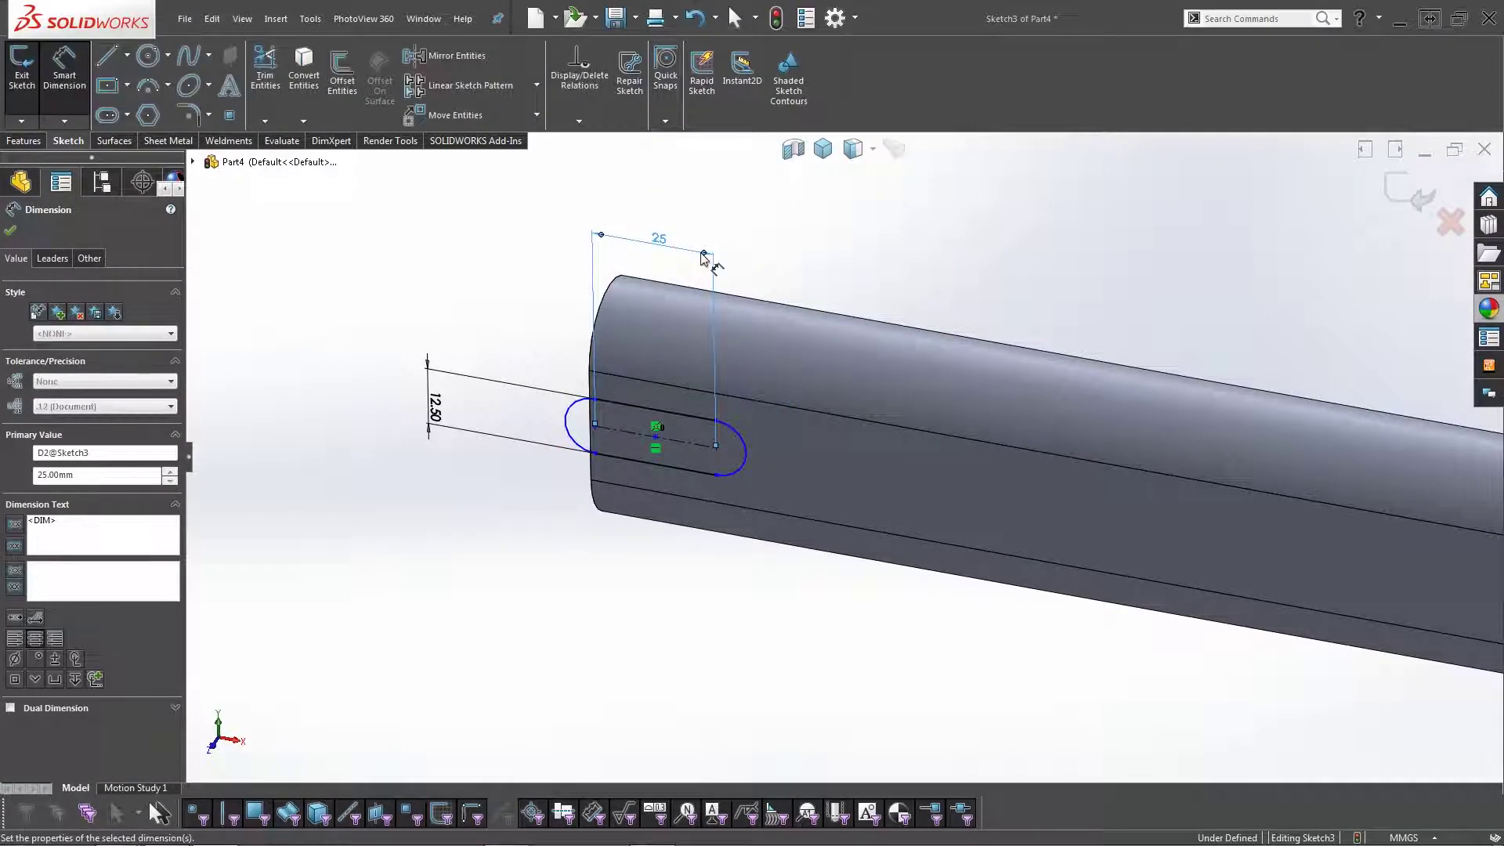
Move the slot inward along the rail so it clears the rail's end, and exit the sketch.
{"action": "key", "text": "Escape"}
{"action": "left_click_drag", "start_coordinate": [675, 446], "coordinate": [779, 462]}
{"action": "key", "text": "Escape"}
{"action": "key", "text": "ctrl+b"}
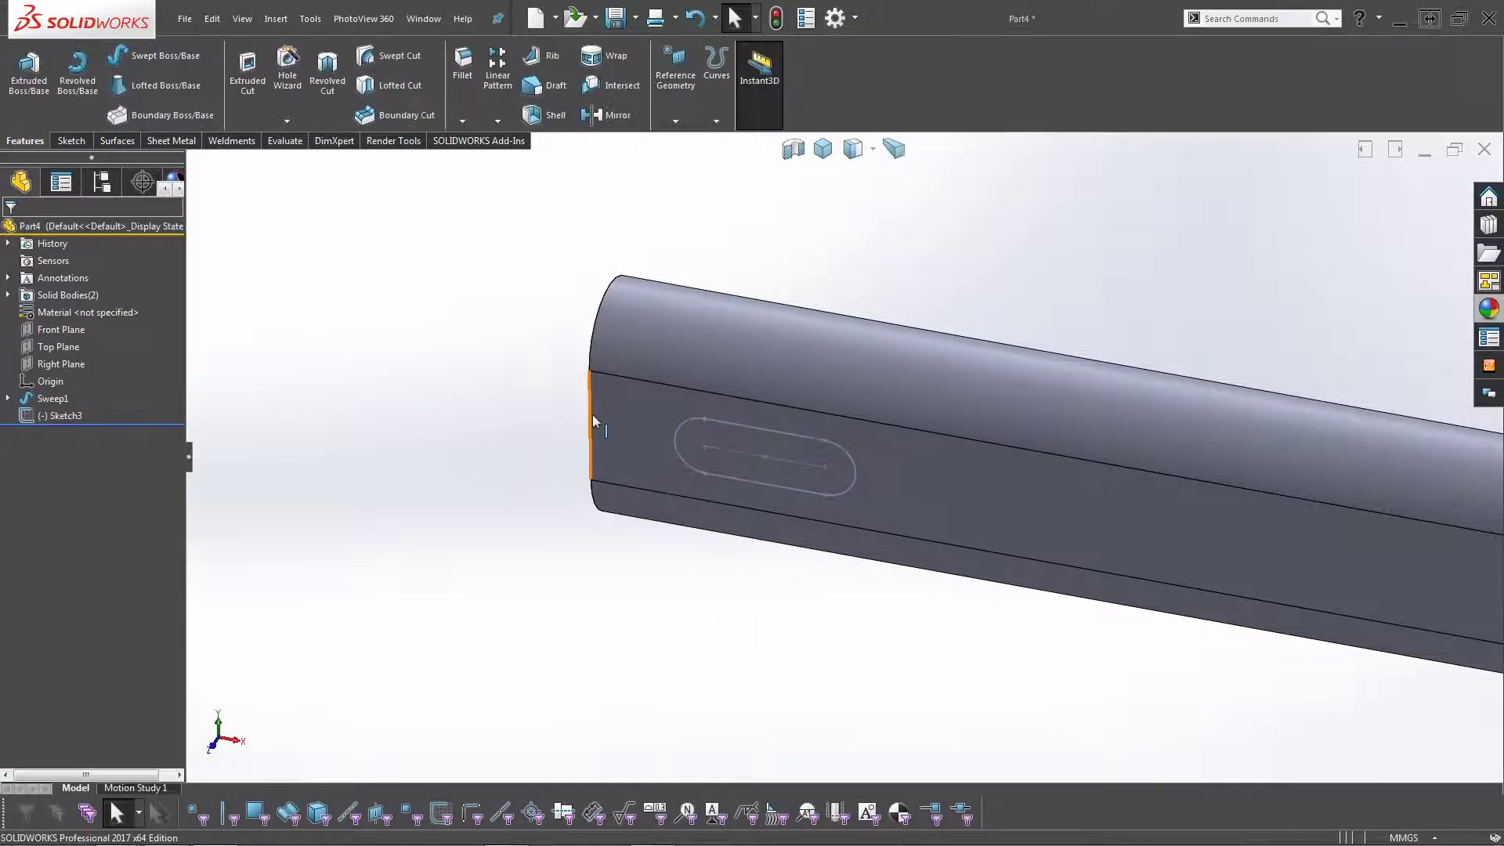
Reopen the slot sketch and dimension the slot's center 40 mm from the rail's end edge.
{"action": "key", "text": "s"}
{"action": "key", "text": "s"}
{"action": "key", "text": "s"}
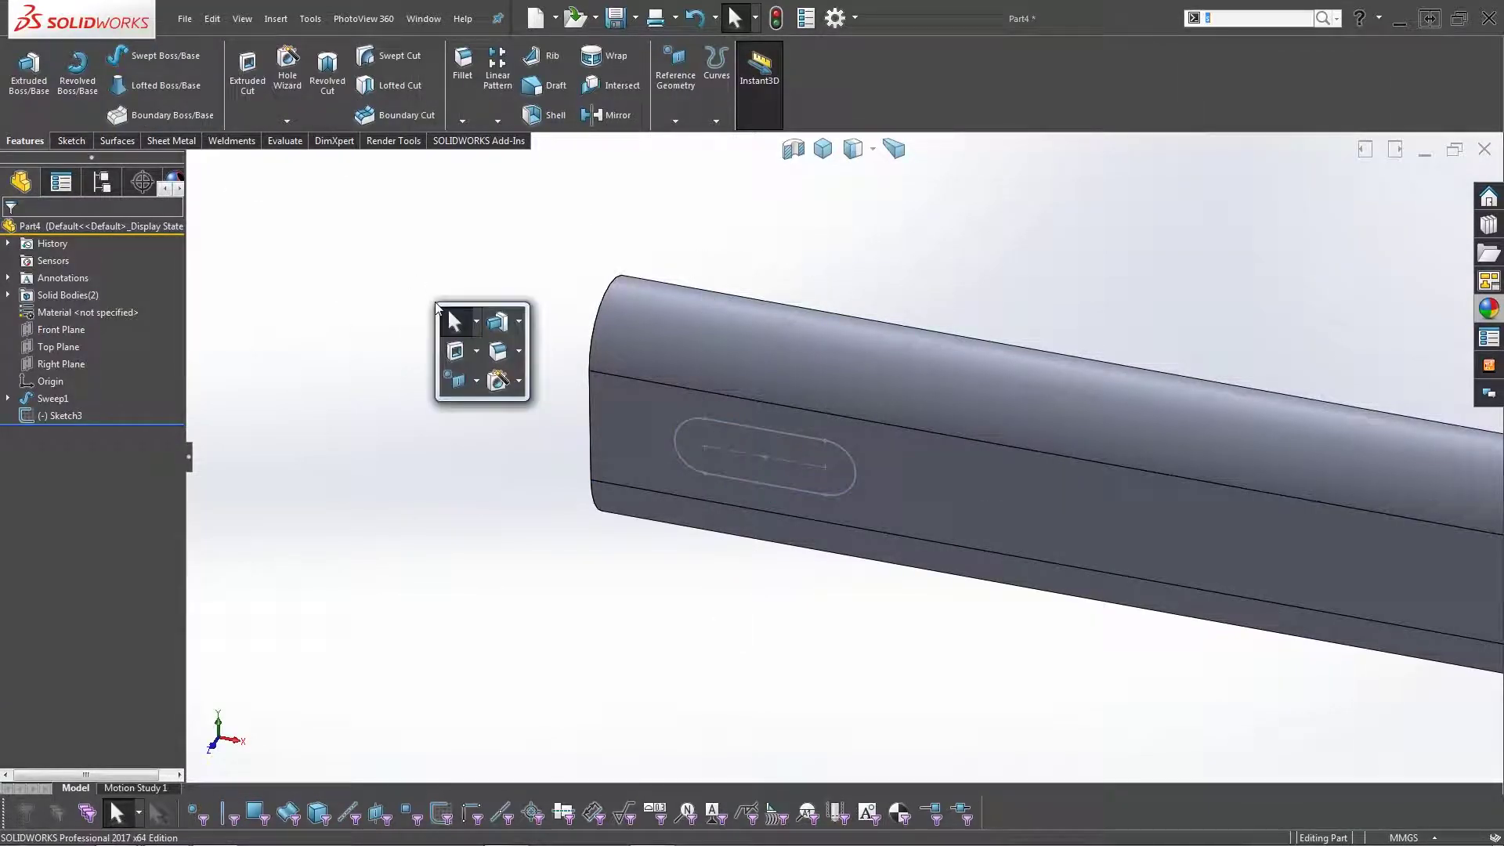
{"action": "left_click", "coordinate": [758, 428]}
{"action": "left_click", "coordinate": [801, 356]}
{"action": "key", "text": "s"}
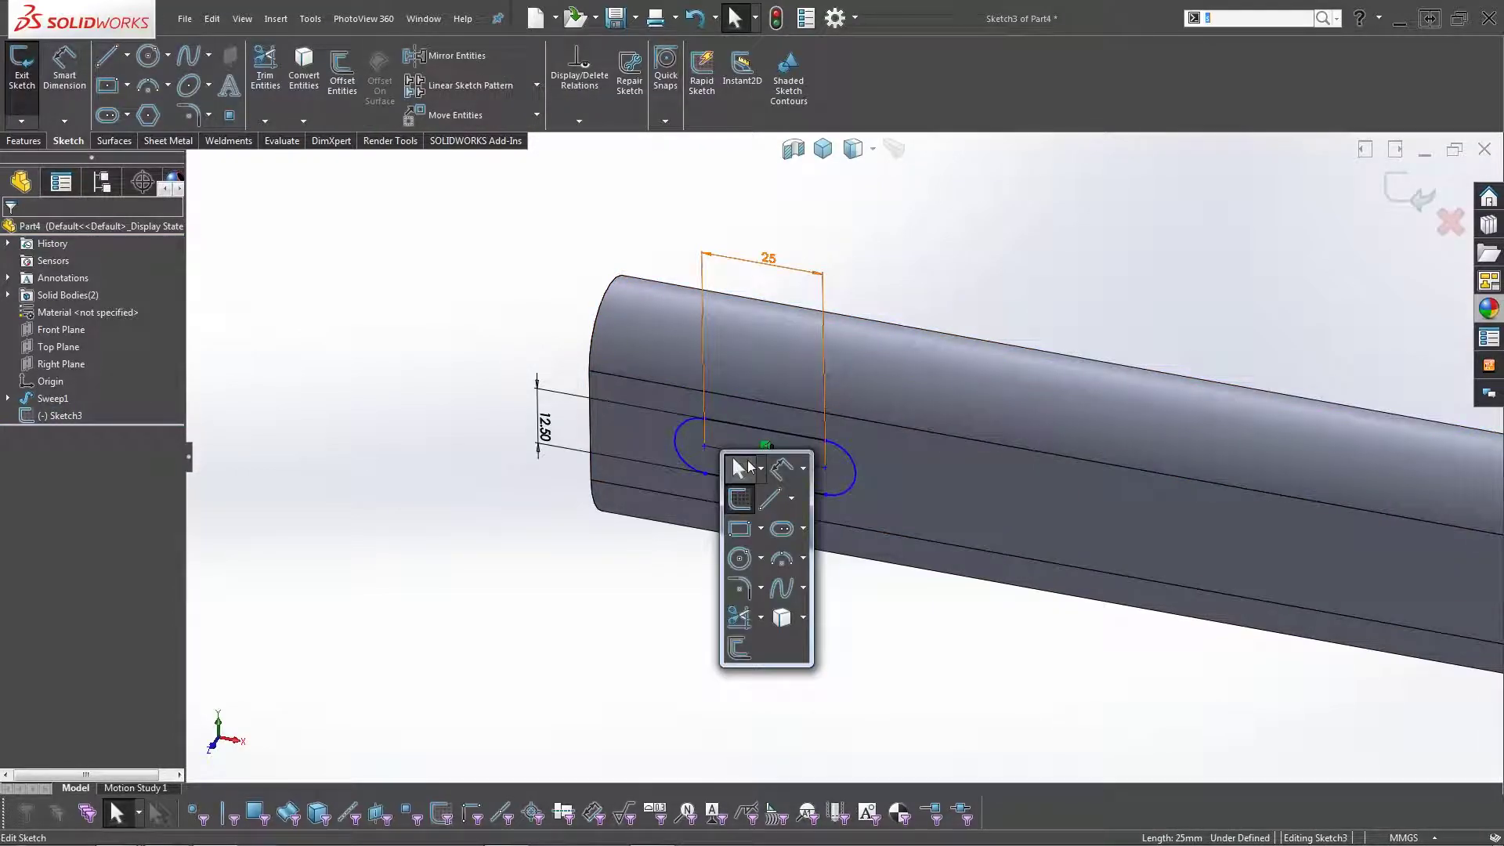
{"action": "left_click", "coordinate": [777, 476]}
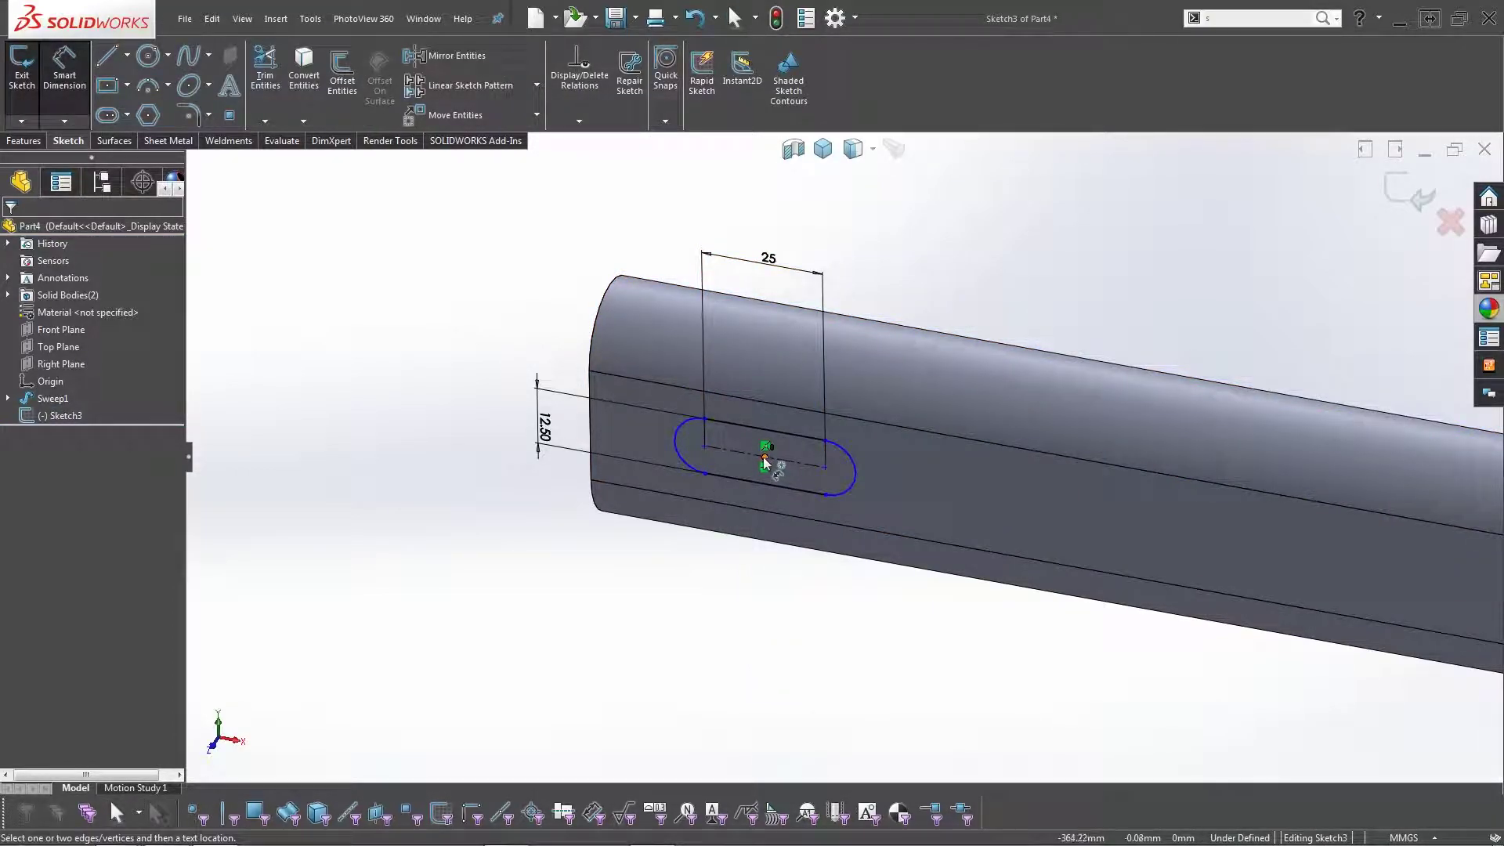
{"action": "left_click", "coordinate": [734, 470]}
{"action": "left_click", "coordinate": [602, 447]}
{"action": "left_click", "coordinate": [638, 388]}
{"action": "type", "text": "40"}
{"action": "key", "text": "Return"}
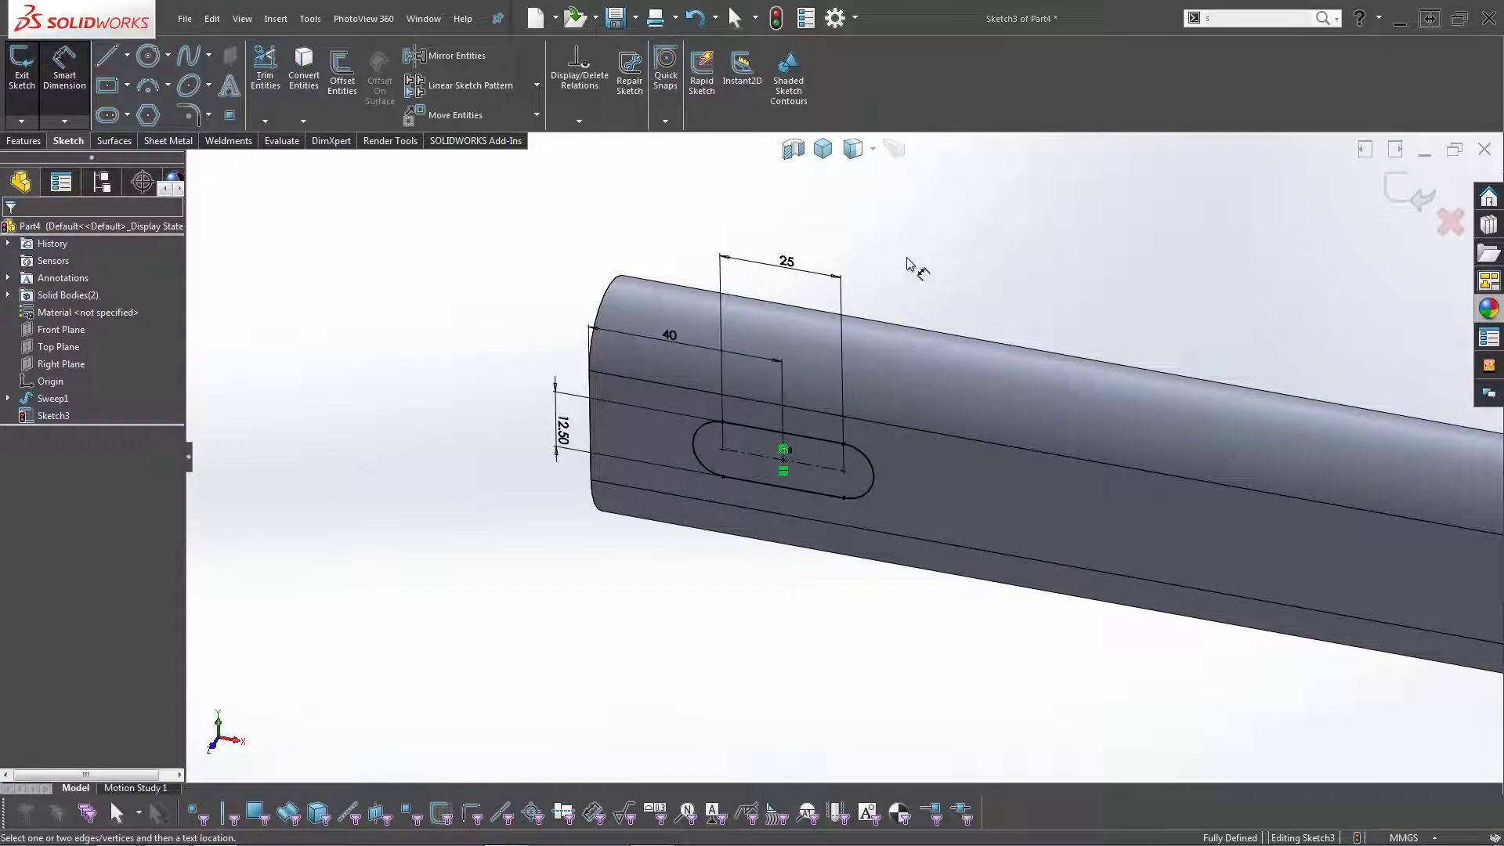
Set the distance from the rail's end to the slot's center to 50 mm.
{"action": "scroll", "coordinate": [920, 372], "scroll_direction": "up", "scroll_amount": 8}
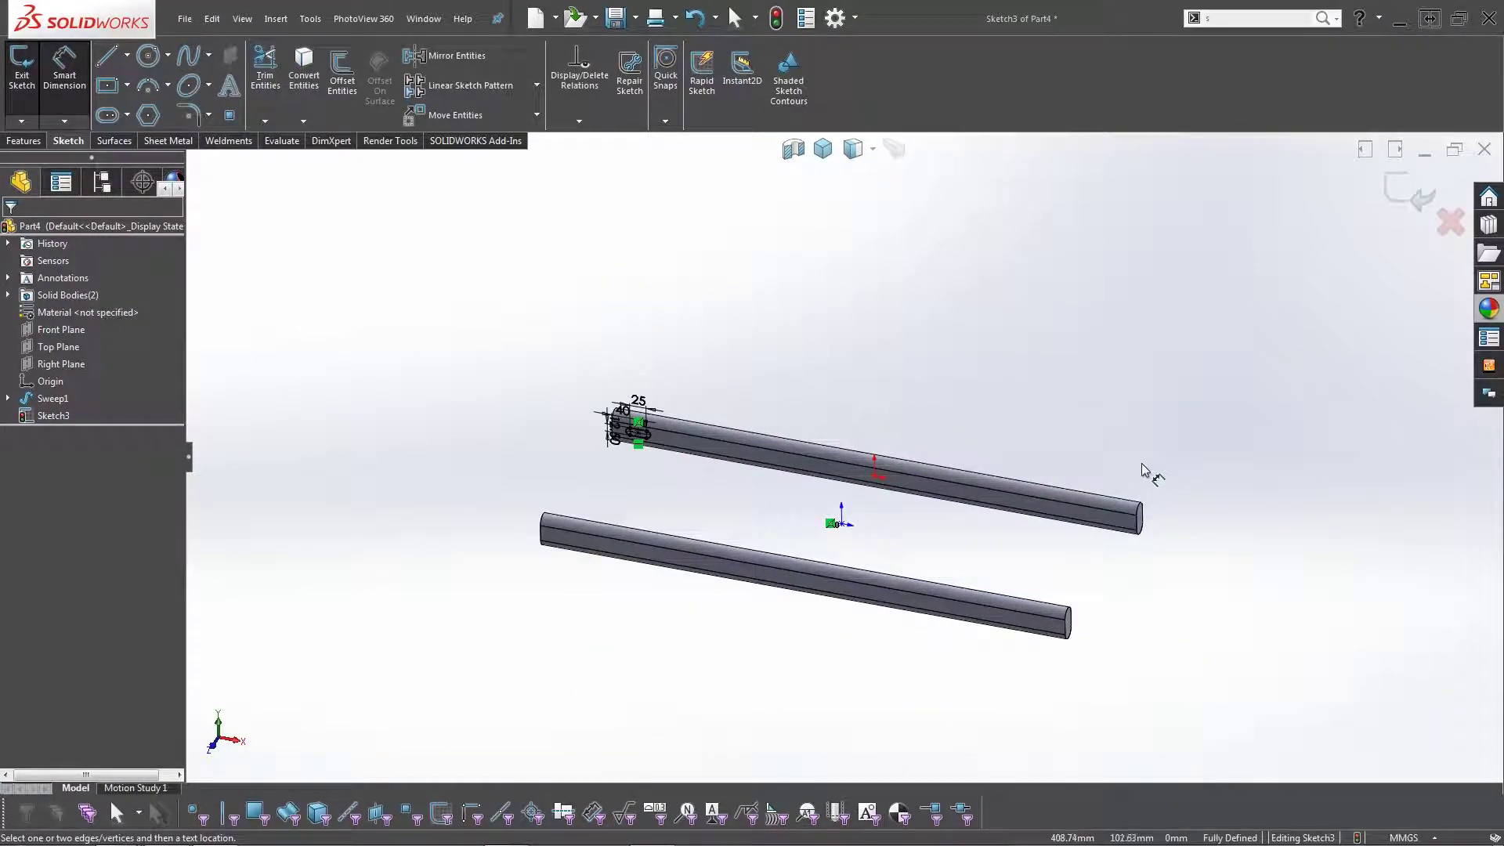
{"action": "scroll", "coordinate": [812, 397], "scroll_direction": "down", "scroll_amount": 3}
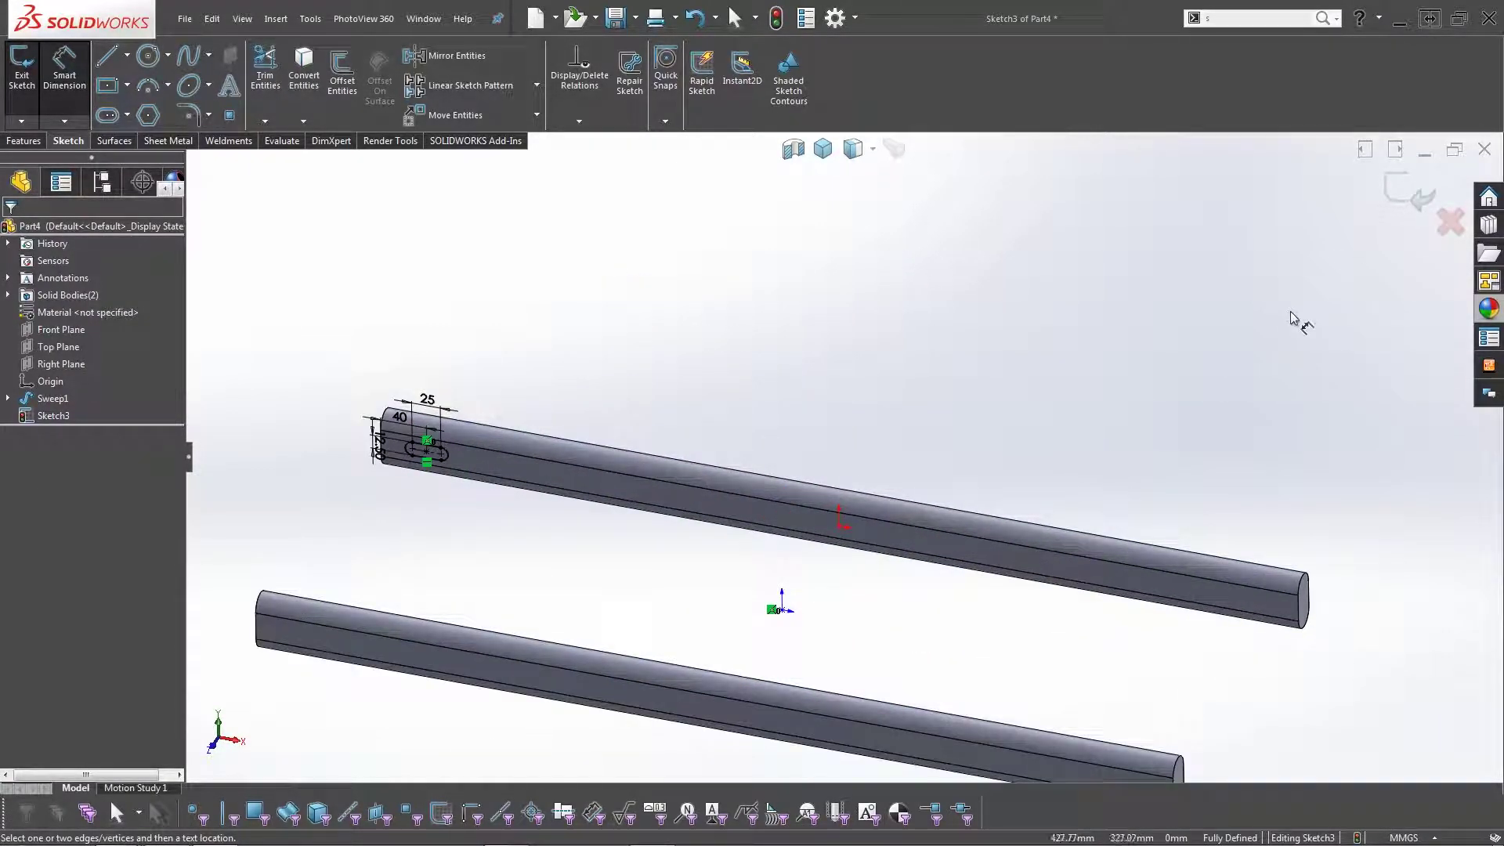
{"action": "left_click", "coordinate": [398, 417]}
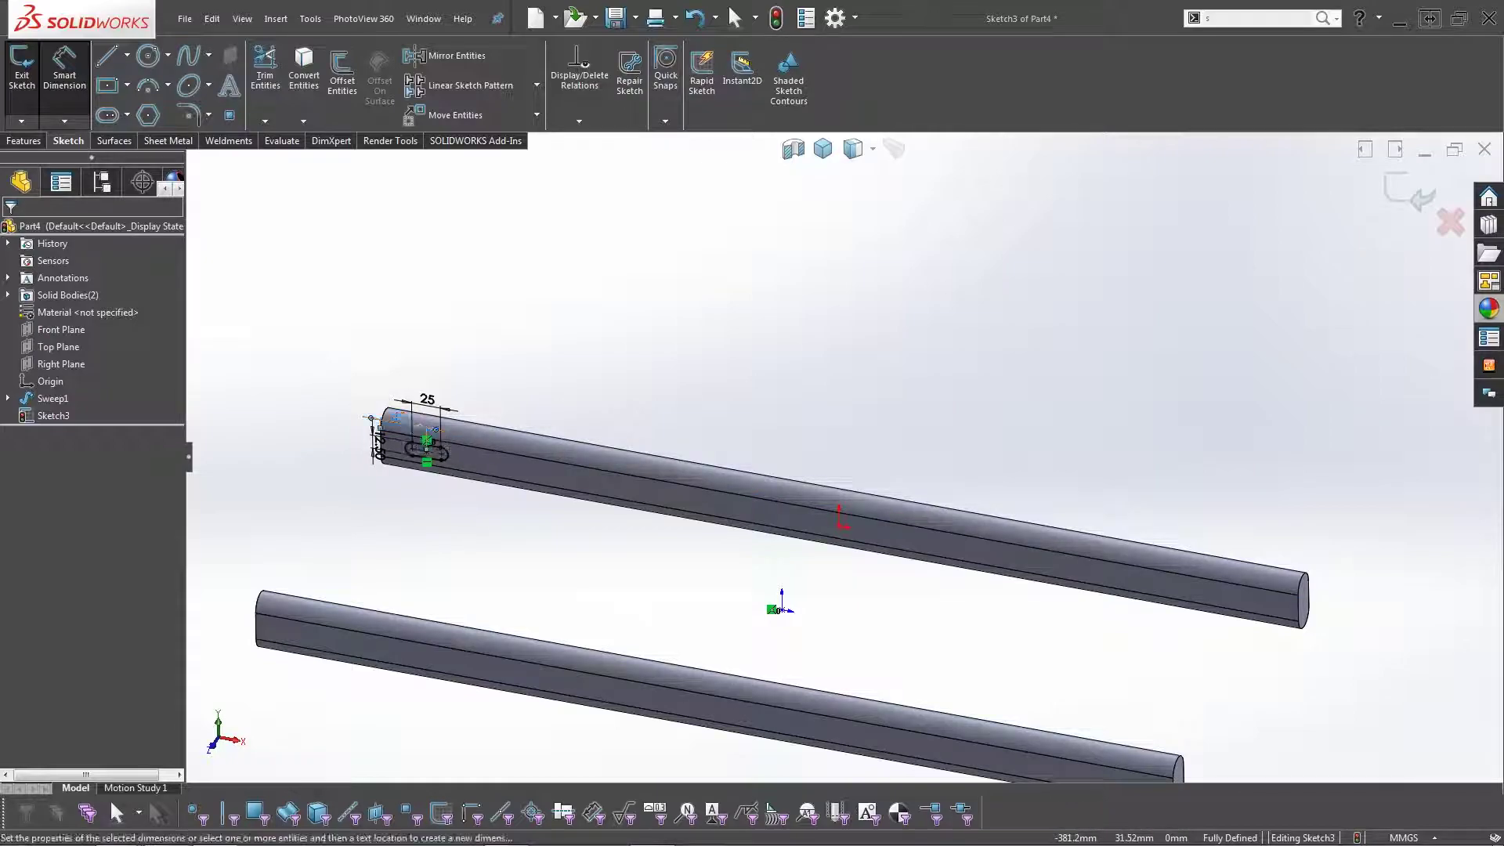
{"action": "double_click", "coordinate": [398, 417]}
{"action": "key", "text": "Return"}
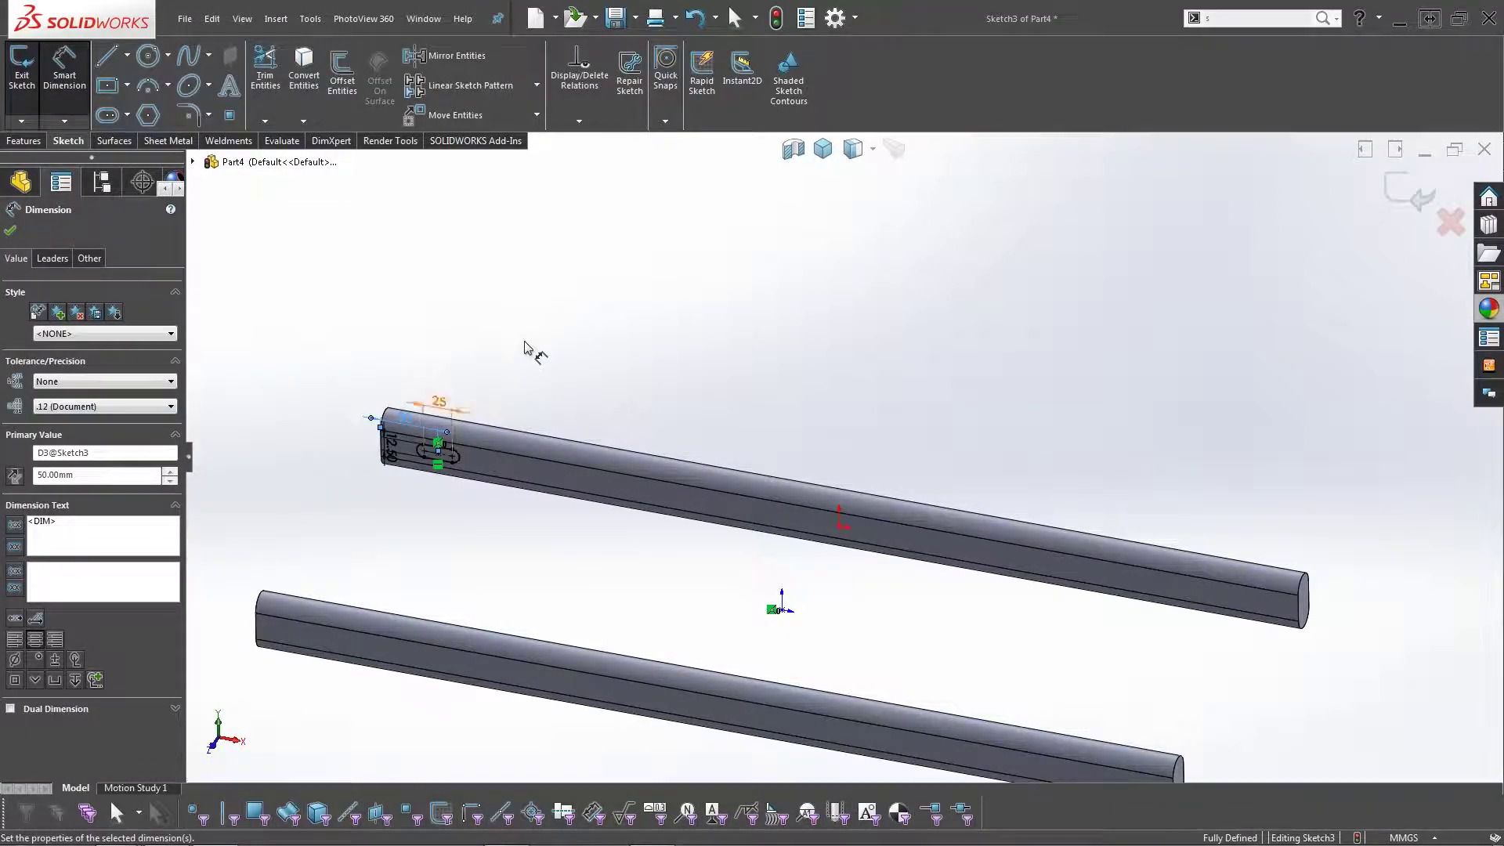
{"action": "left_click", "coordinate": [511, 420]}
Extrude the slot sketch with the Up To Next end condition so it joins the opposite rail.
{"action": "left_click", "coordinate": [23, 141]}
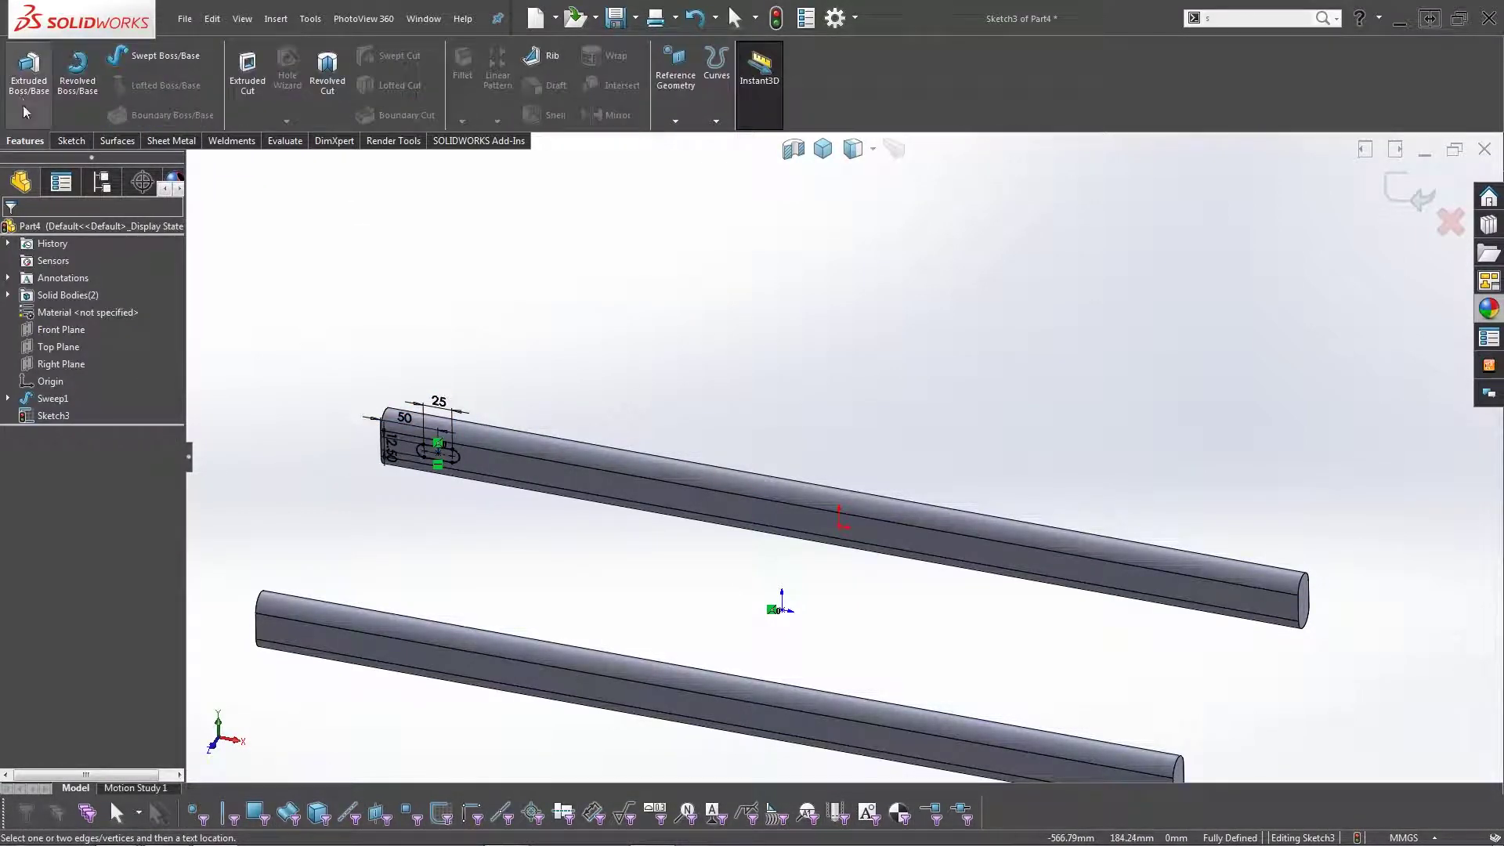
{"action": "left_click", "coordinate": [29, 75]}
{"action": "left_click", "coordinate": [78, 324]}
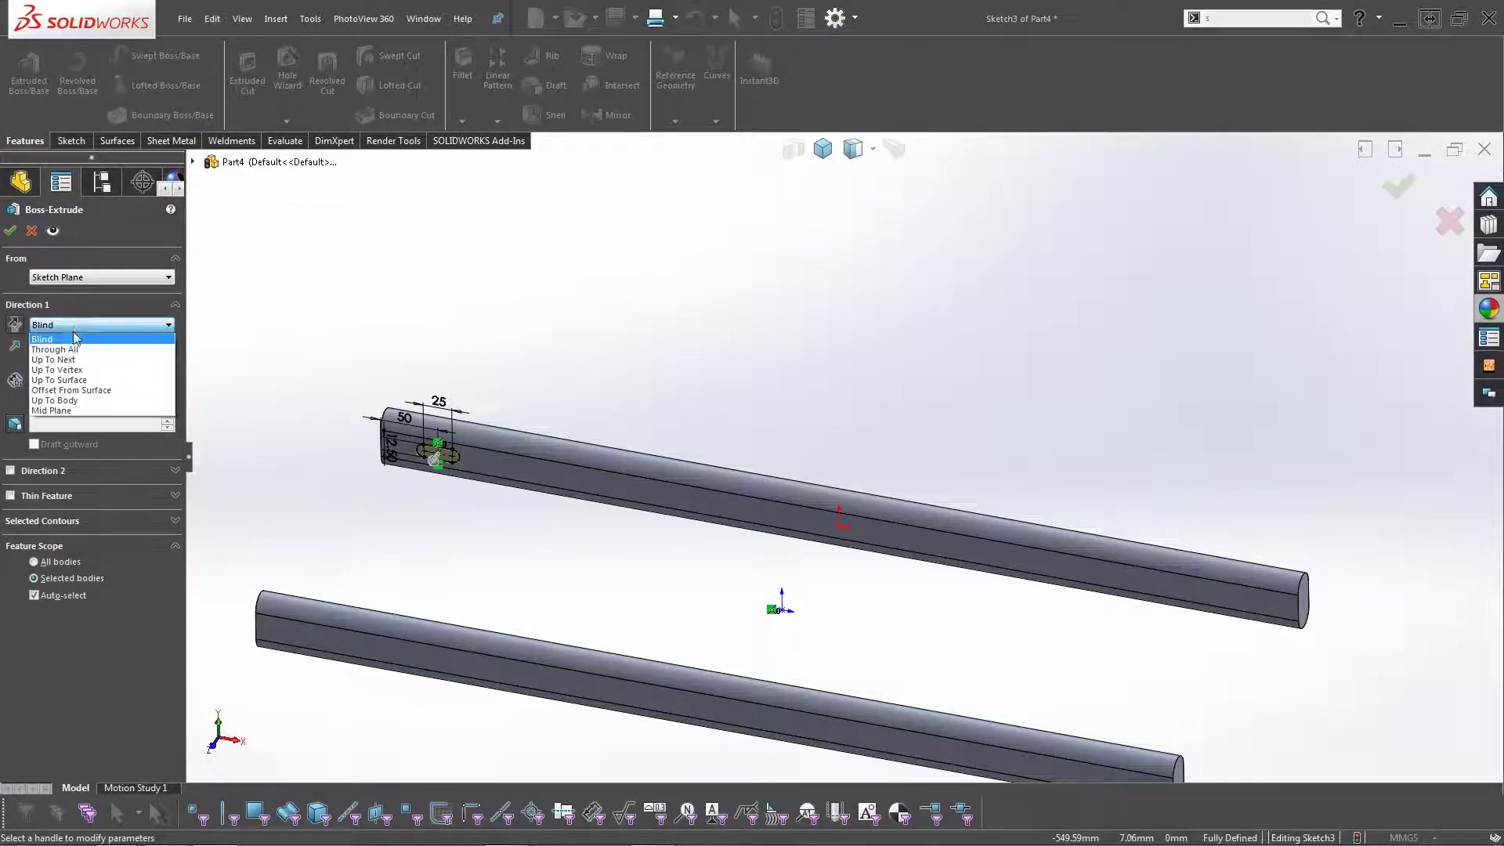
{"action": "left_click", "coordinate": [63, 356]}
{"action": "right_click", "coordinate": [475, 384]}
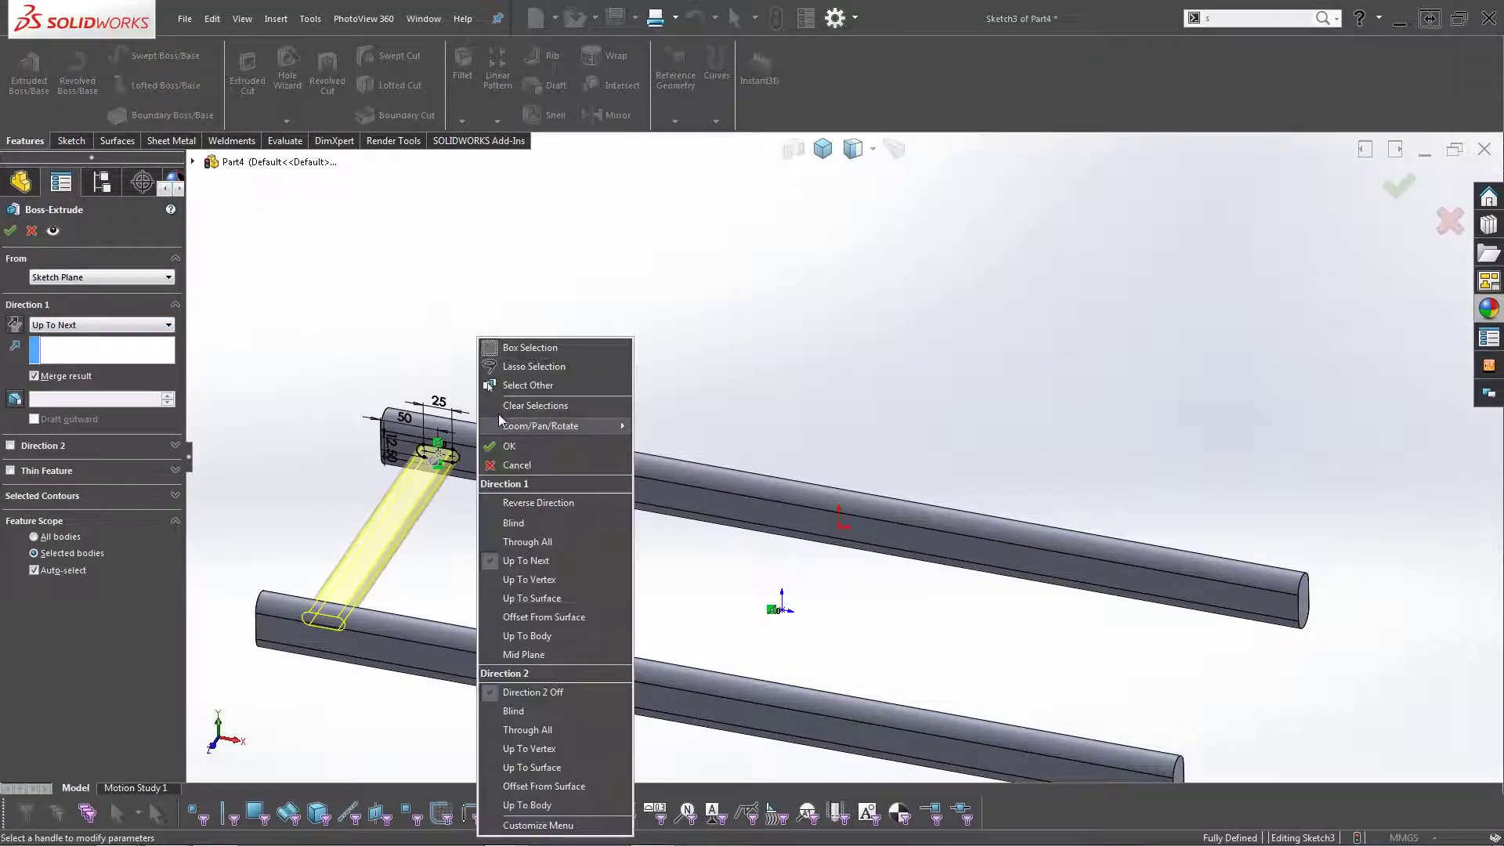
{"action": "left_click", "coordinate": [499, 440]}
{"action": "middle_click_drag", "start_coordinate": [533, 395], "coordinate": [480, 329]}
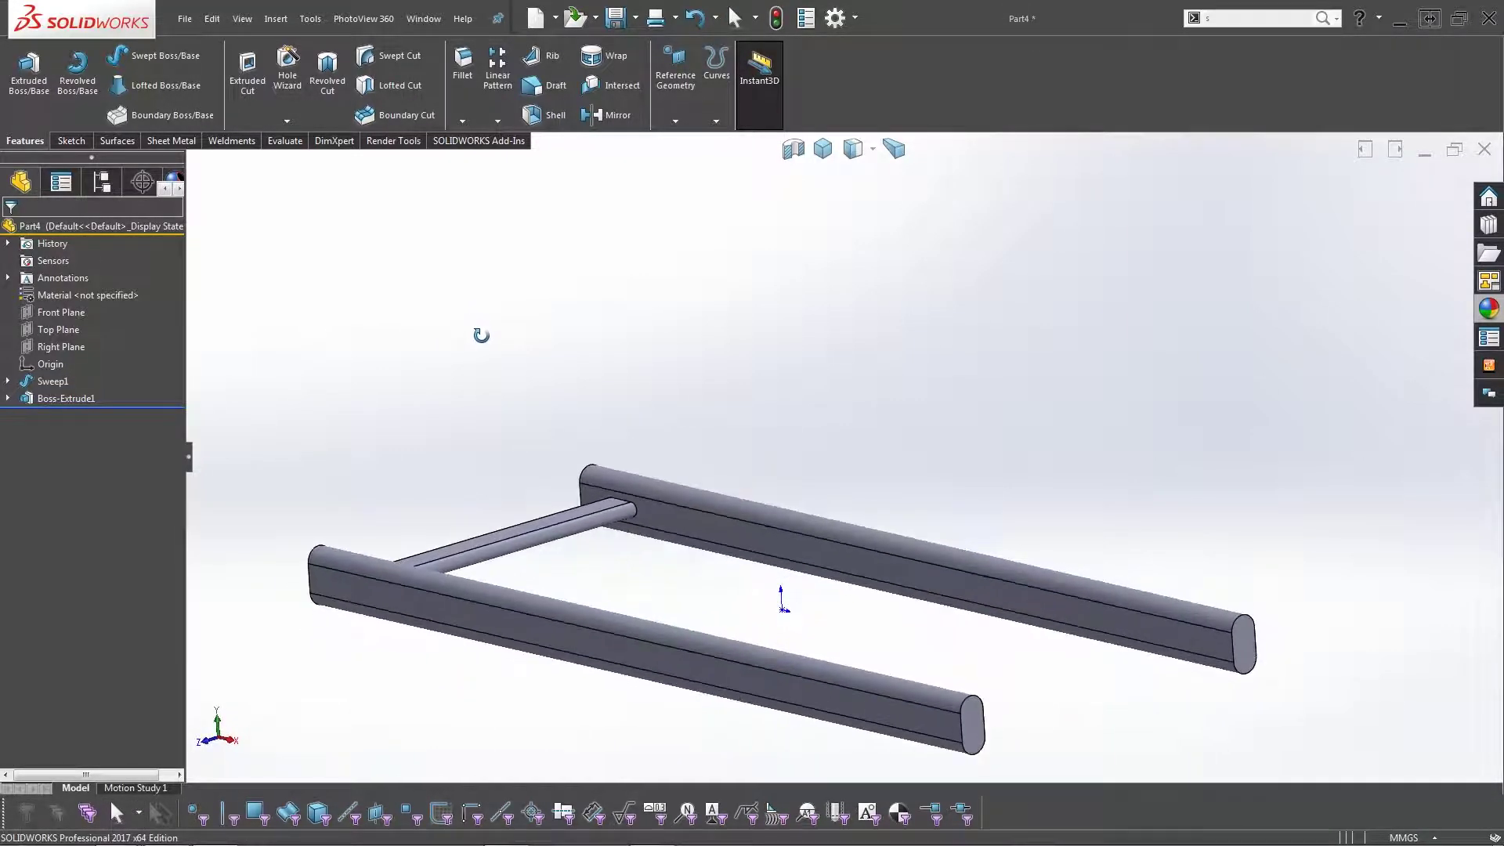
{"action": "scroll", "coordinate": [618, 501], "scroll_direction": "down", "scroll_amount": 6}
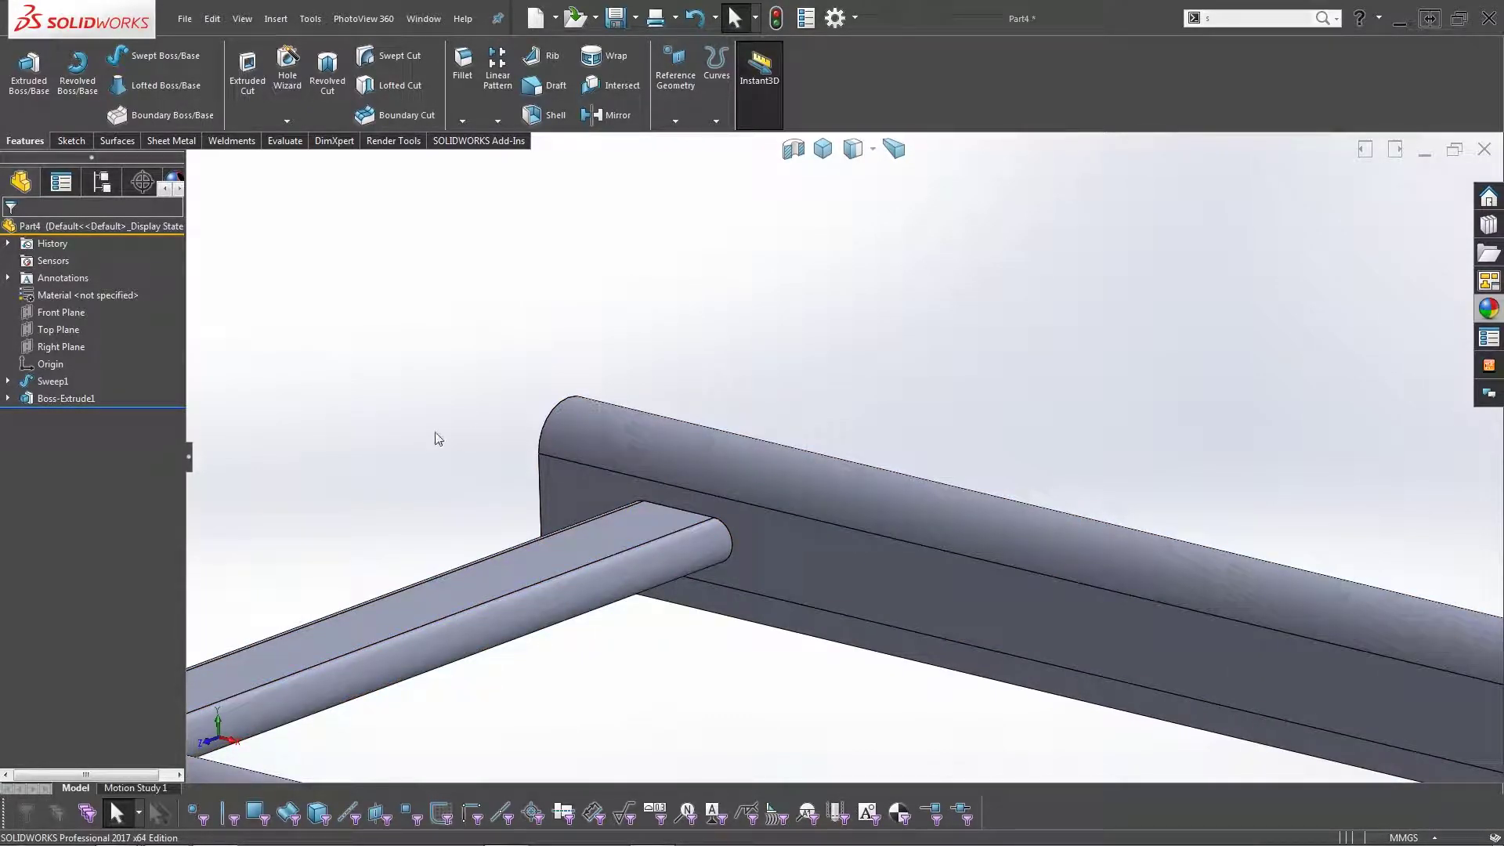
{"action": "scroll", "coordinate": [685, 597], "scroll_direction": "up", "scroll_amount": 3}
{"action": "left_click", "coordinate": [65, 398]}
{"action": "left_click", "coordinate": [36, 368]}
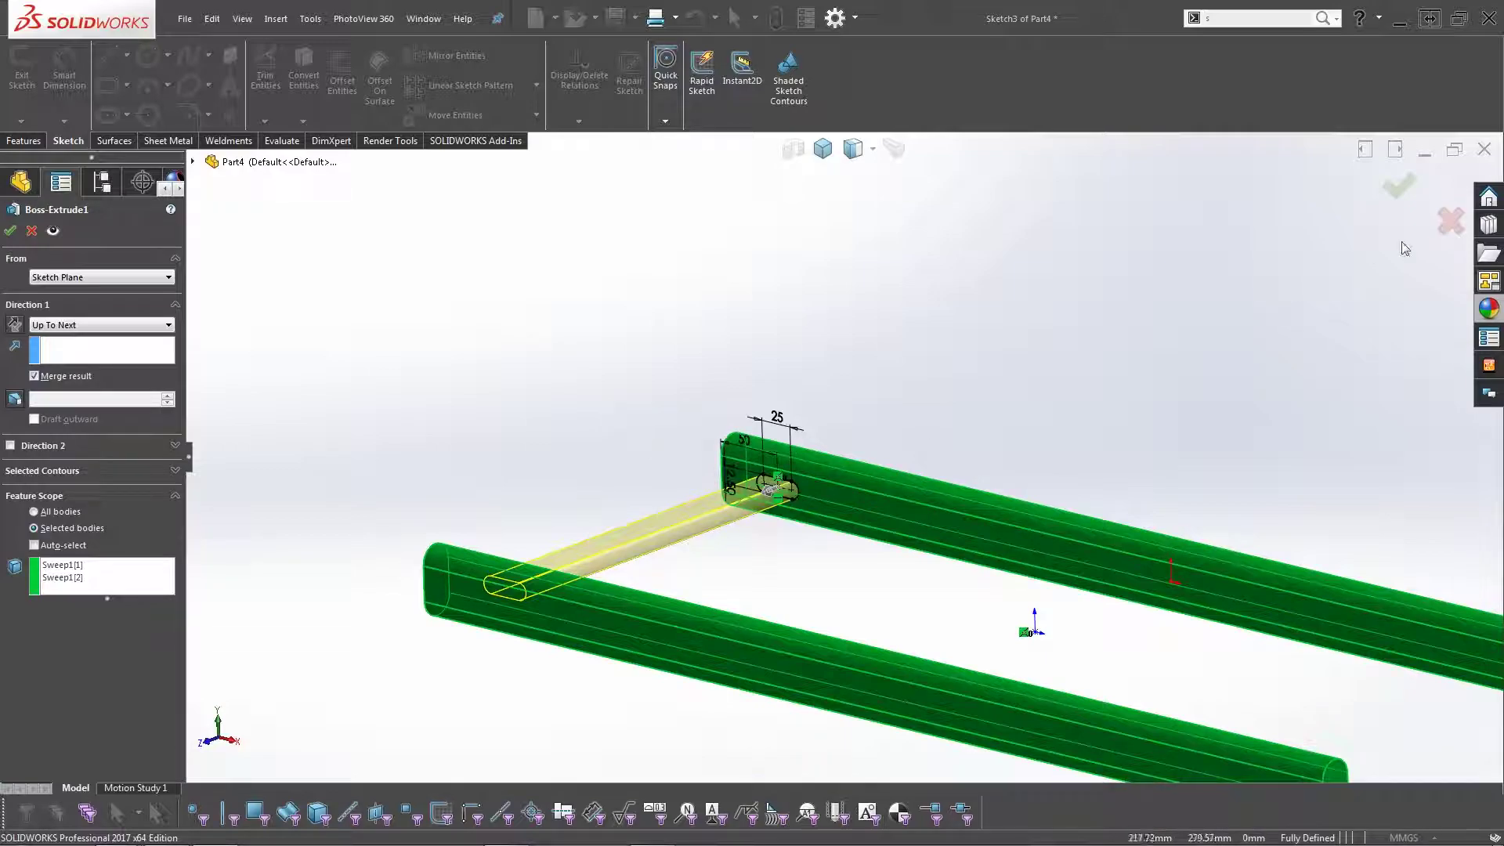
{"action": "left_click", "coordinate": [1451, 221]}
Edit the cross bar's sketch and delete the Horizontal relation on the slot.
{"action": "right_click", "coordinate": [51, 398]}
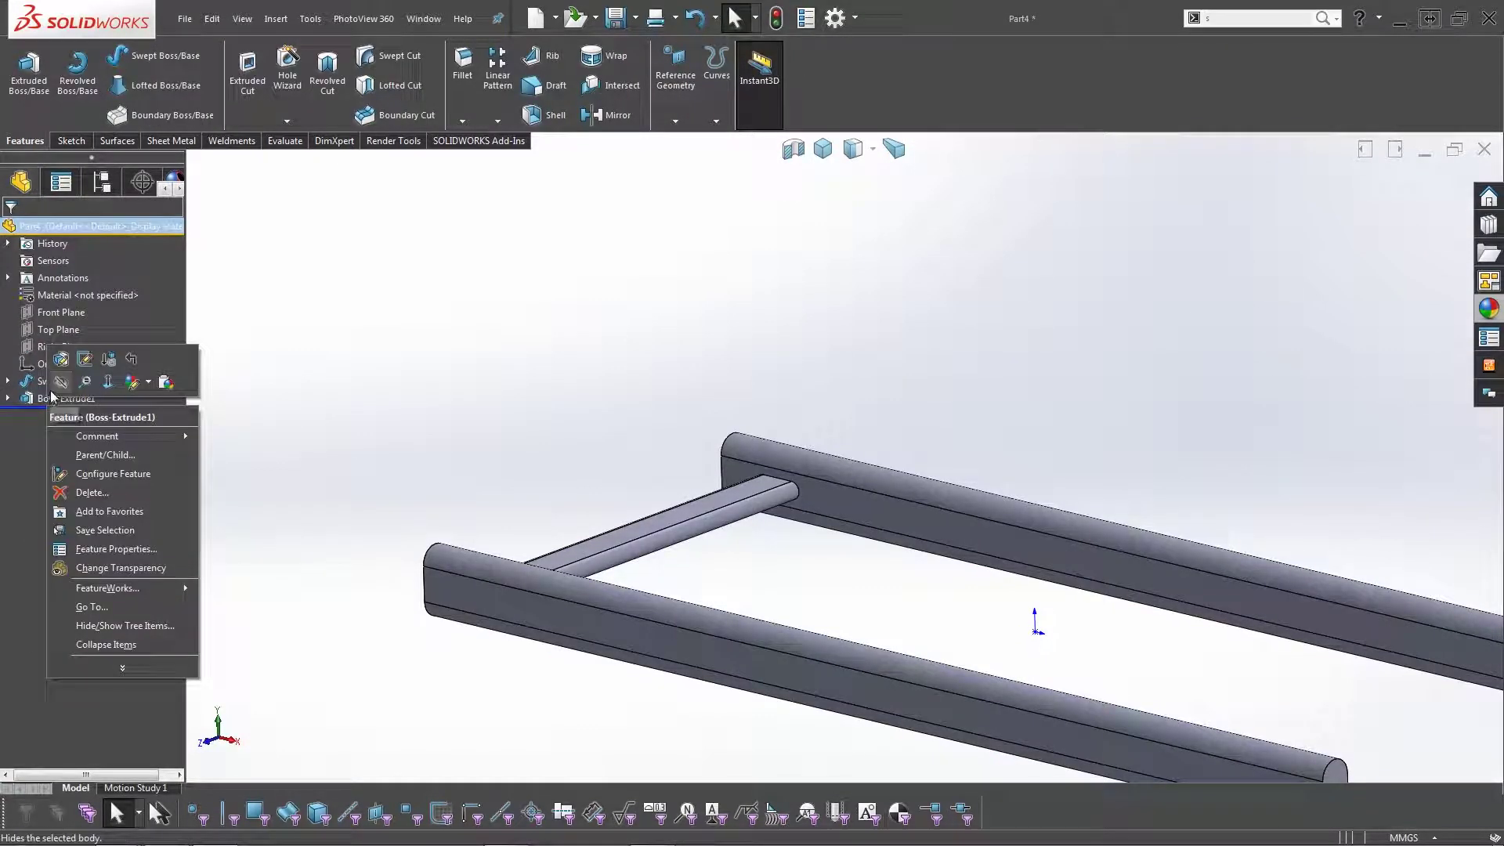
{"action": "left_click", "coordinate": [85, 358]}
{"action": "scroll", "coordinate": [830, 472], "scroll_direction": "down", "scroll_amount": 4}
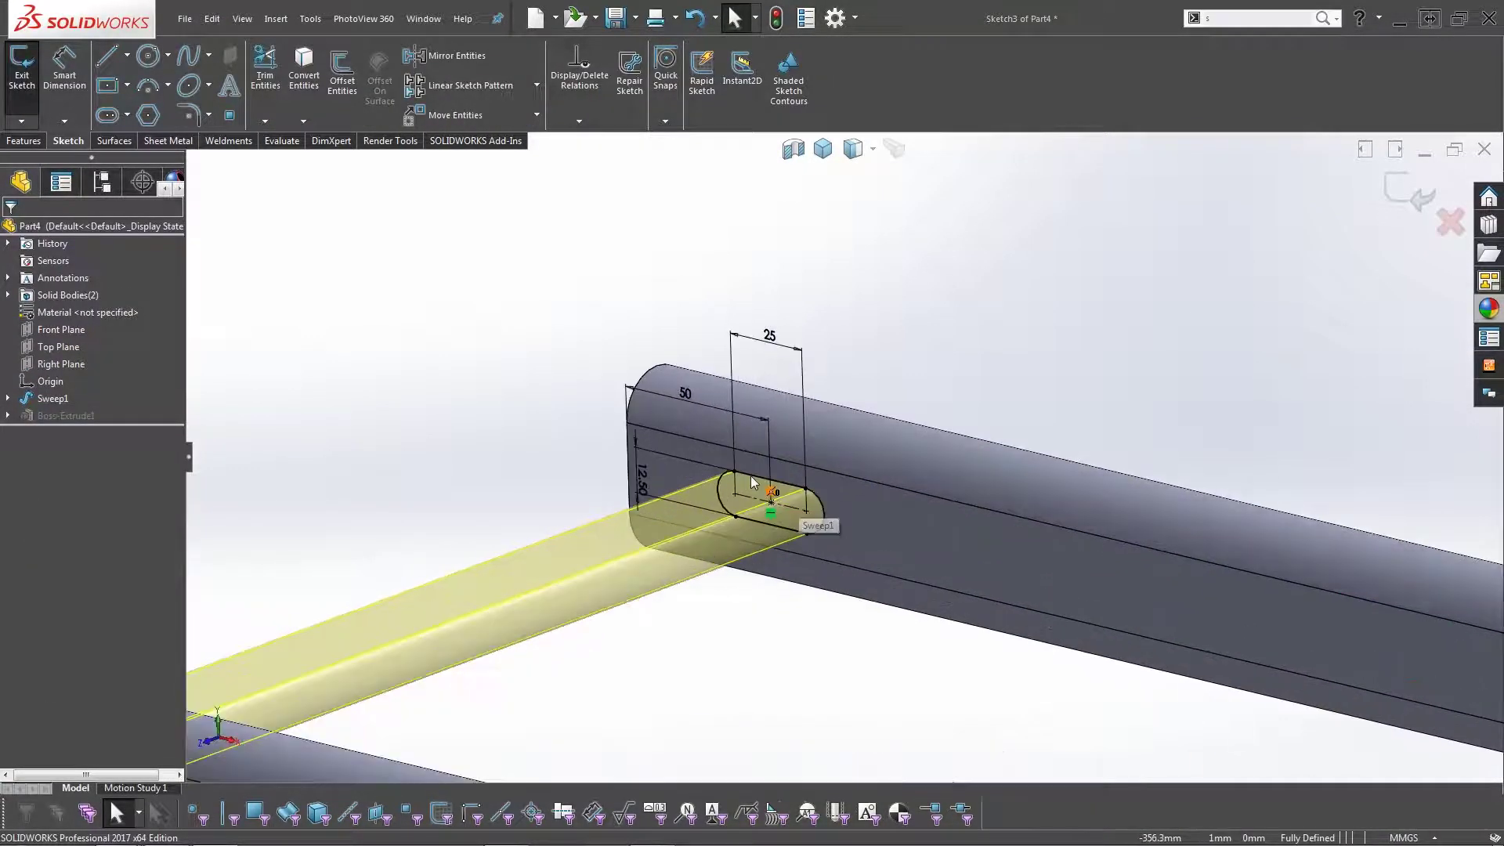
{"action": "left_click", "coordinate": [771, 508]}
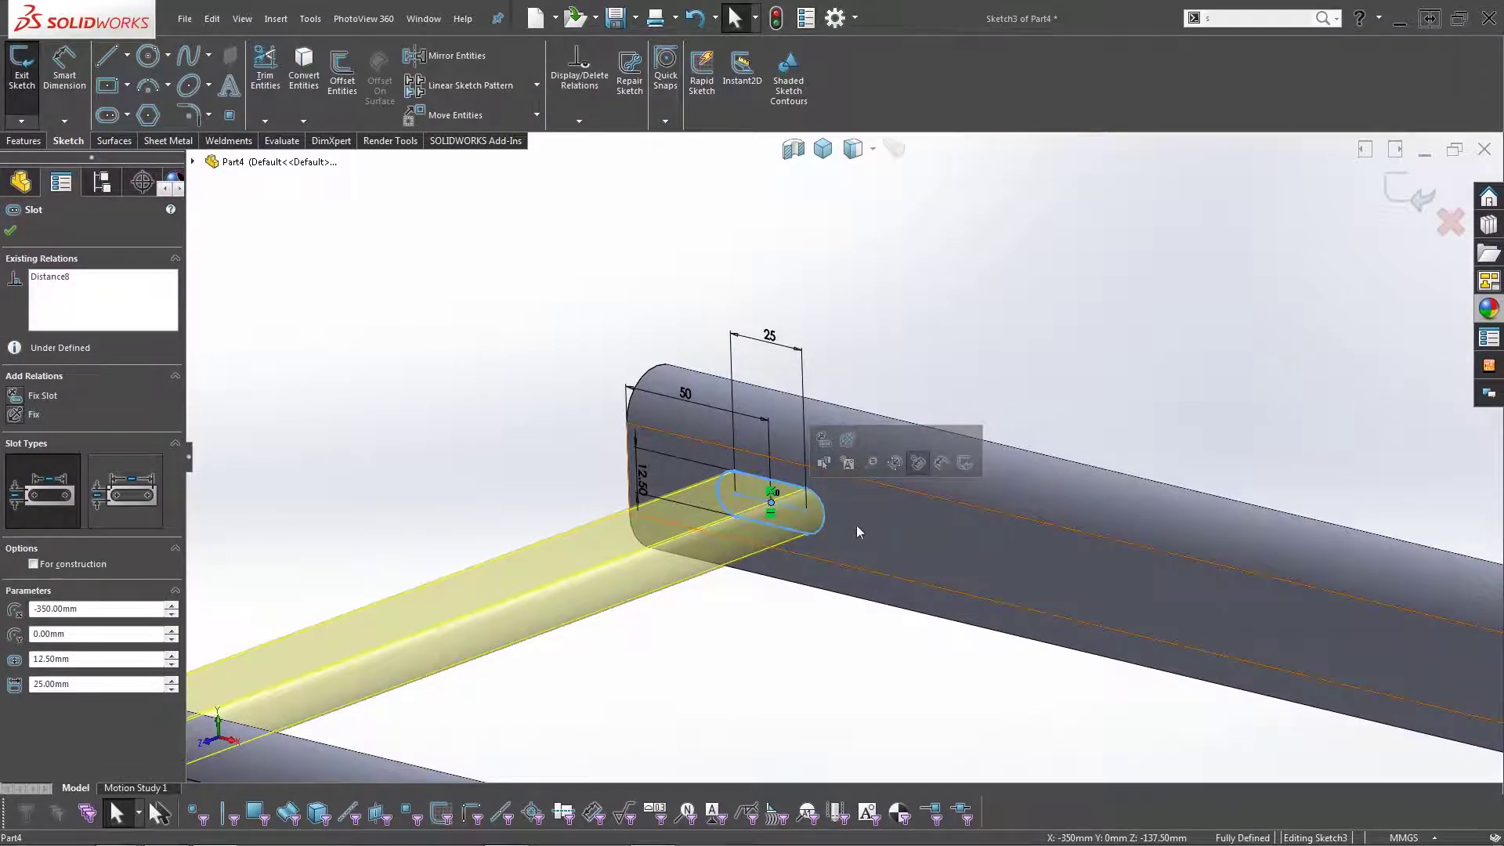
{"action": "right_click", "coordinate": [772, 512]}
{"action": "left_click", "coordinate": [807, 697]}
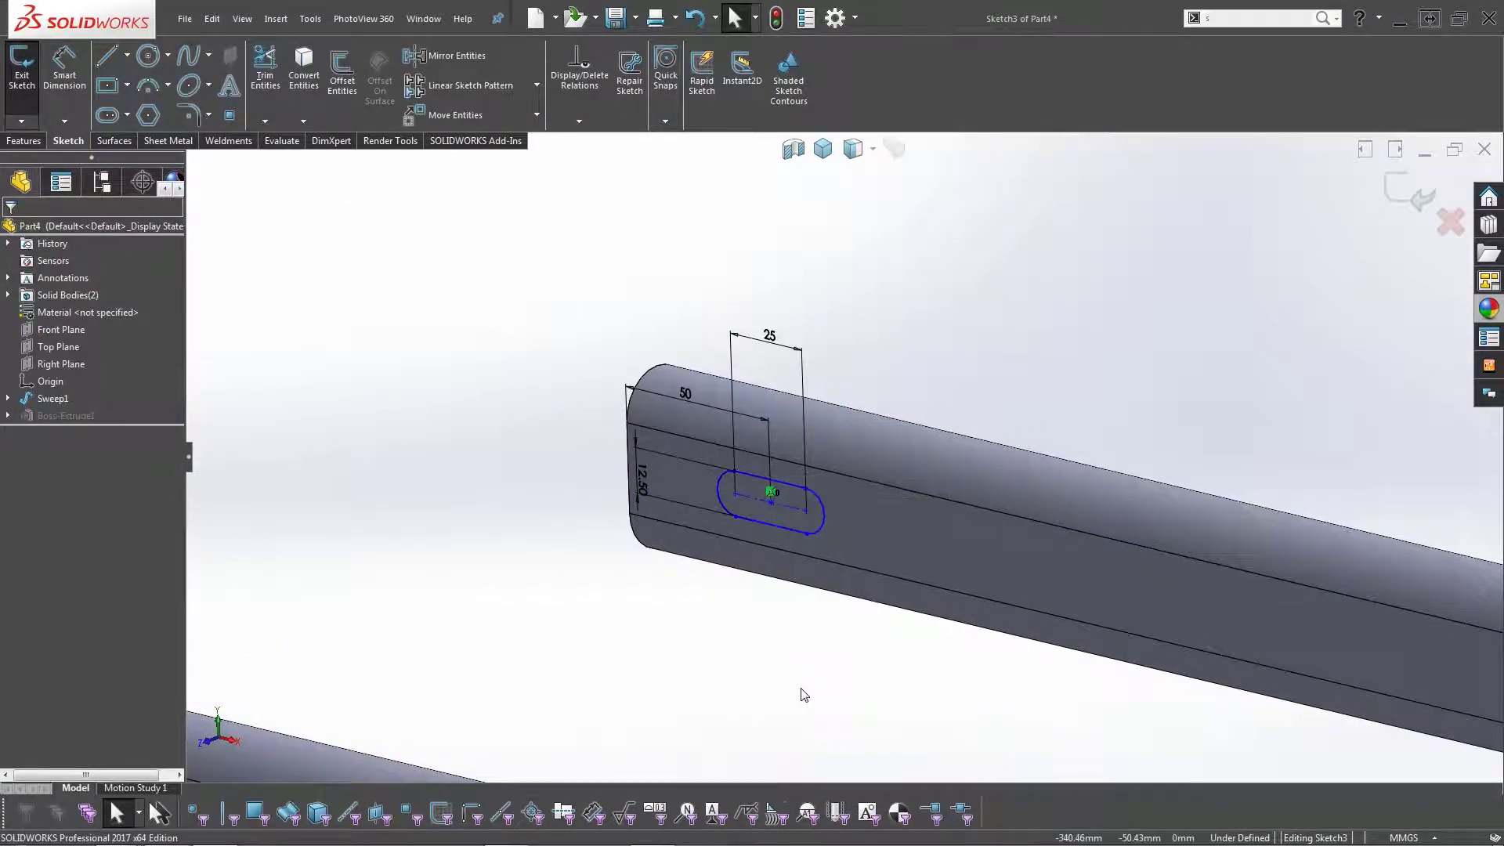
Try to add a Collinear relation between the slot's upper straight line and the upper edge of the rail's flat face.
{"action": "left_click", "coordinate": [793, 492]}
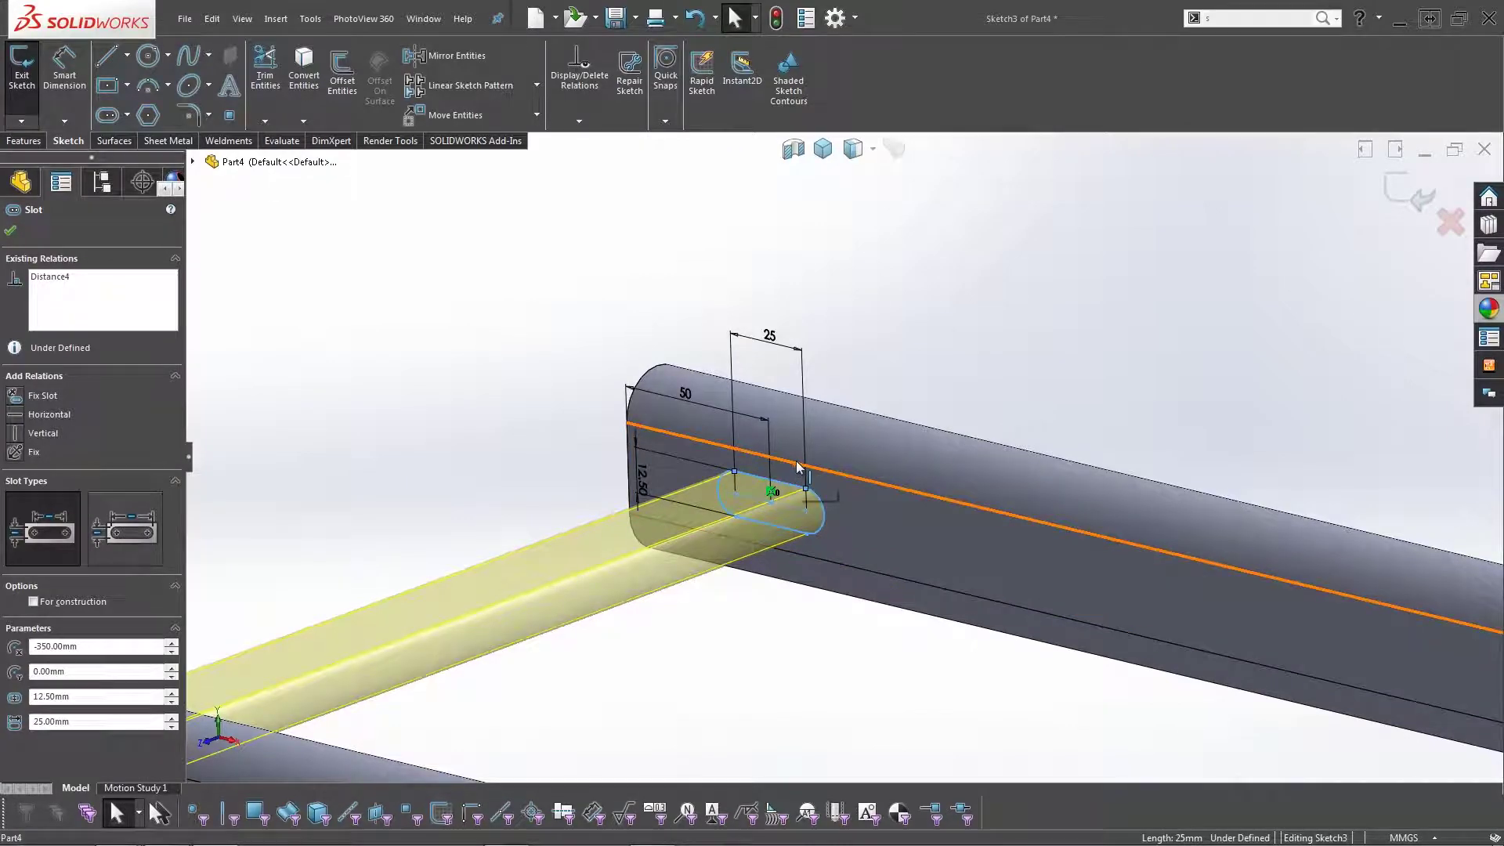
{"action": "left_click", "coordinate": [807, 467], "text": "ctrl"}
{"action": "left_click", "coordinate": [840, 396]}
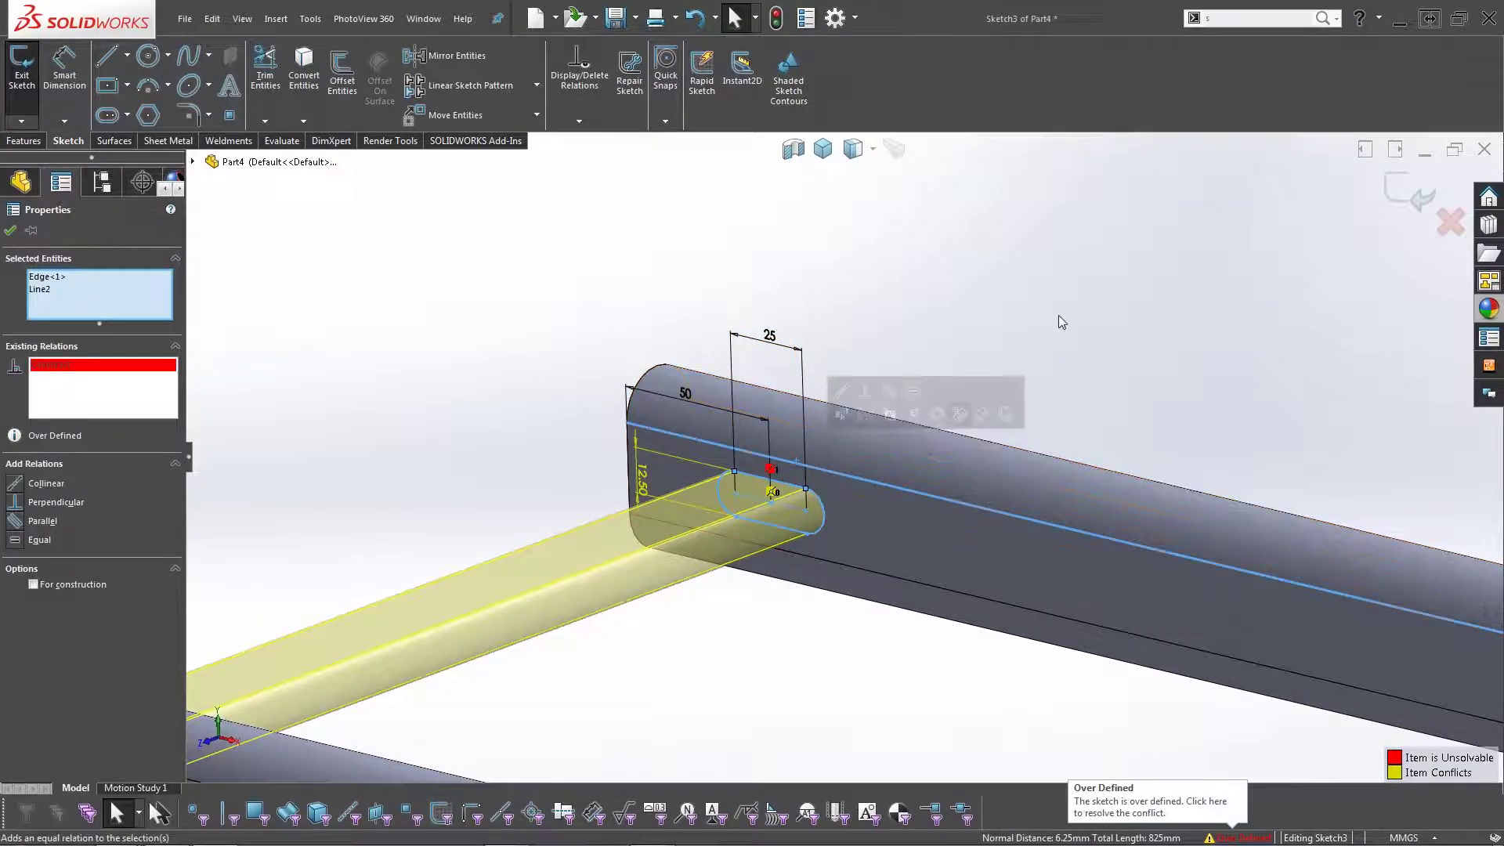
Delete the conflicting relation at the slot's center in the cross bar sketch and exit the sketch.
{"action": "scroll", "coordinate": [957, 353], "scroll_direction": "up", "scroll_amount": 2}
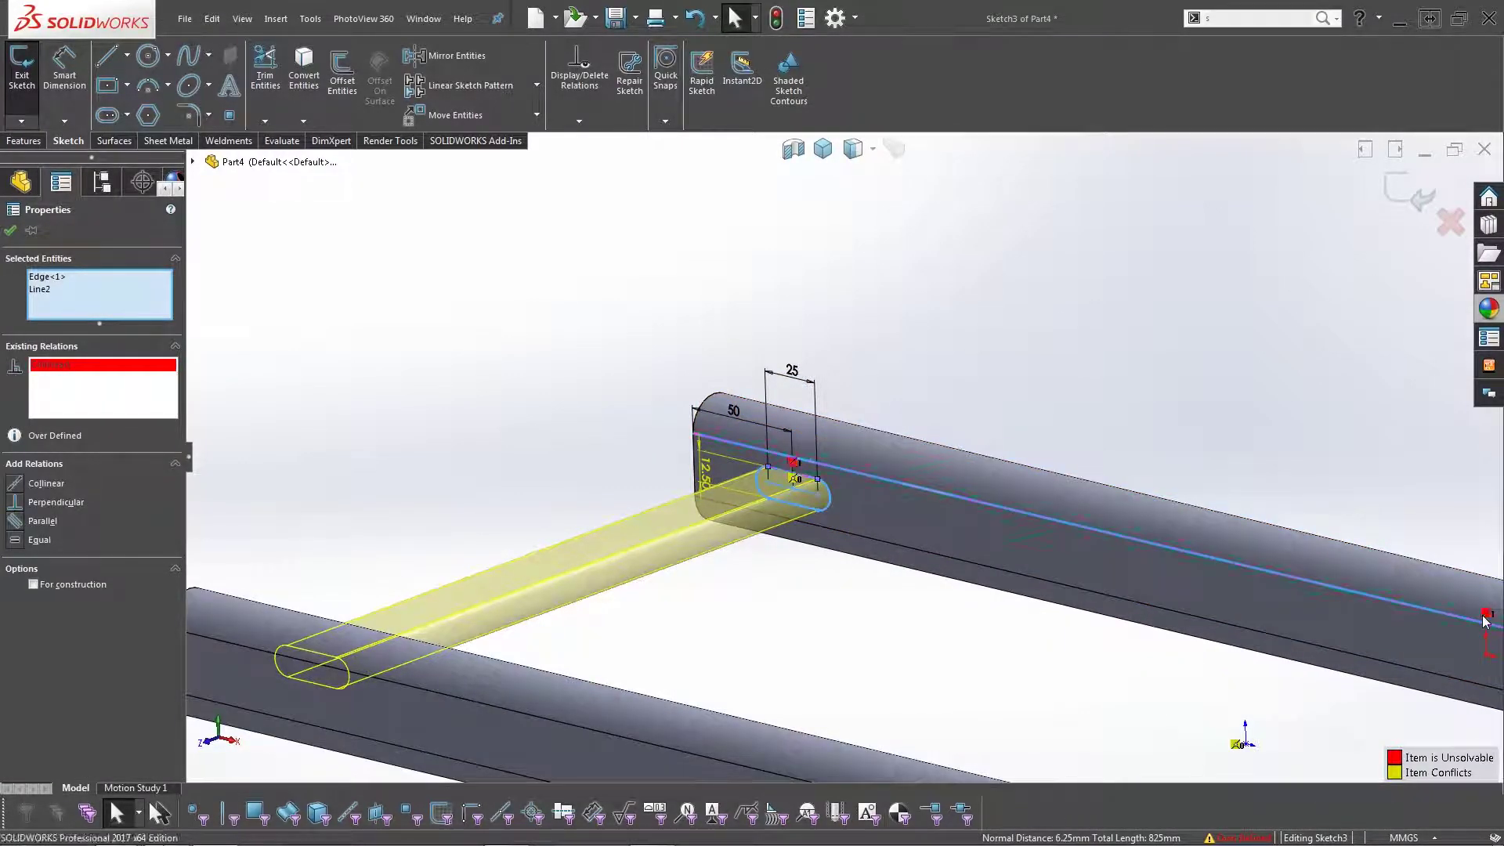
{"action": "right_click", "coordinate": [1326, 532]}
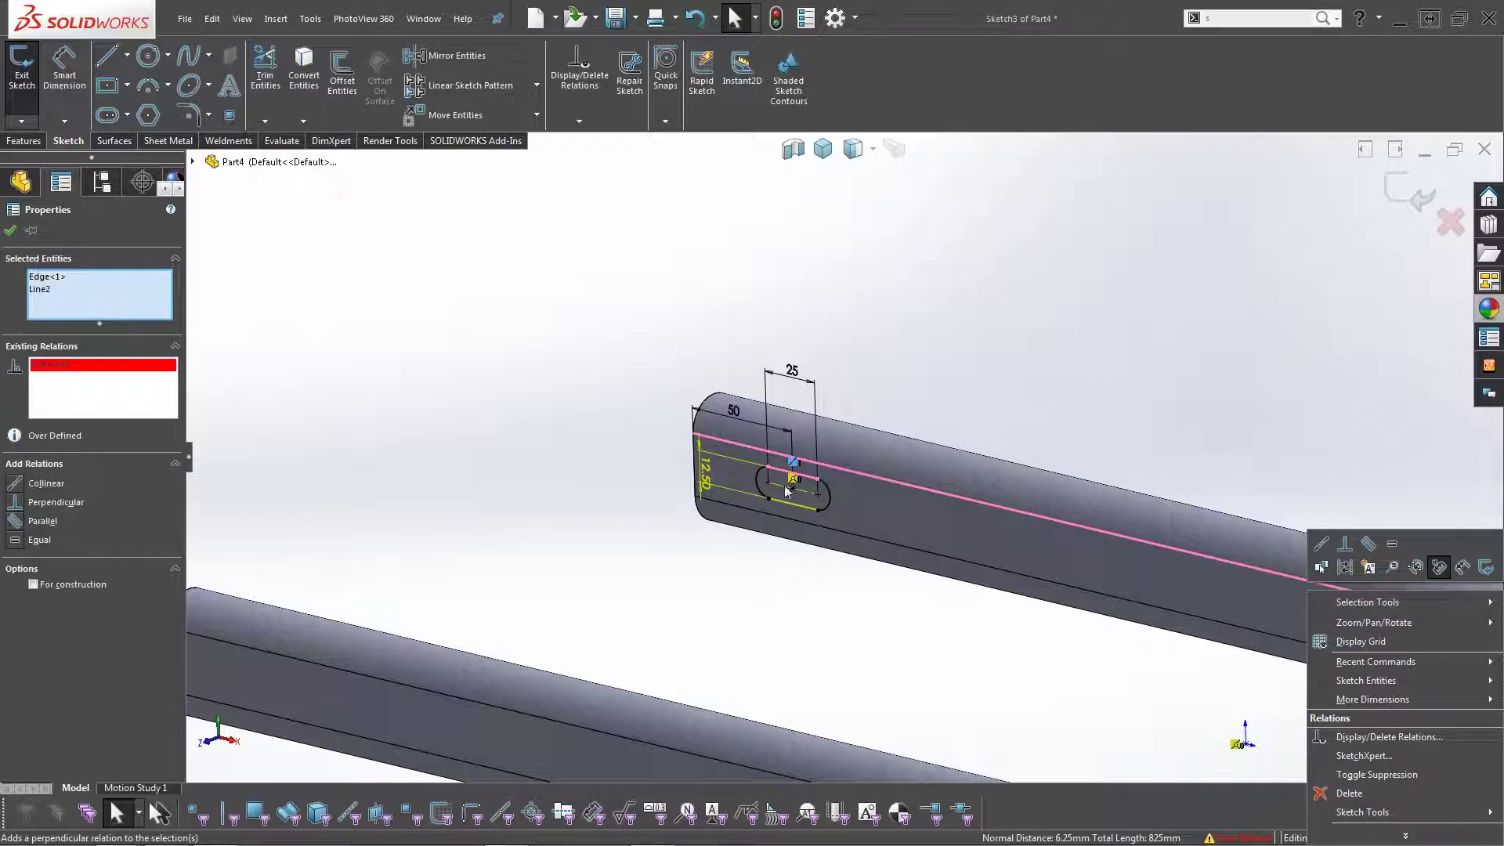
{"action": "right_click", "coordinate": [793, 478]}
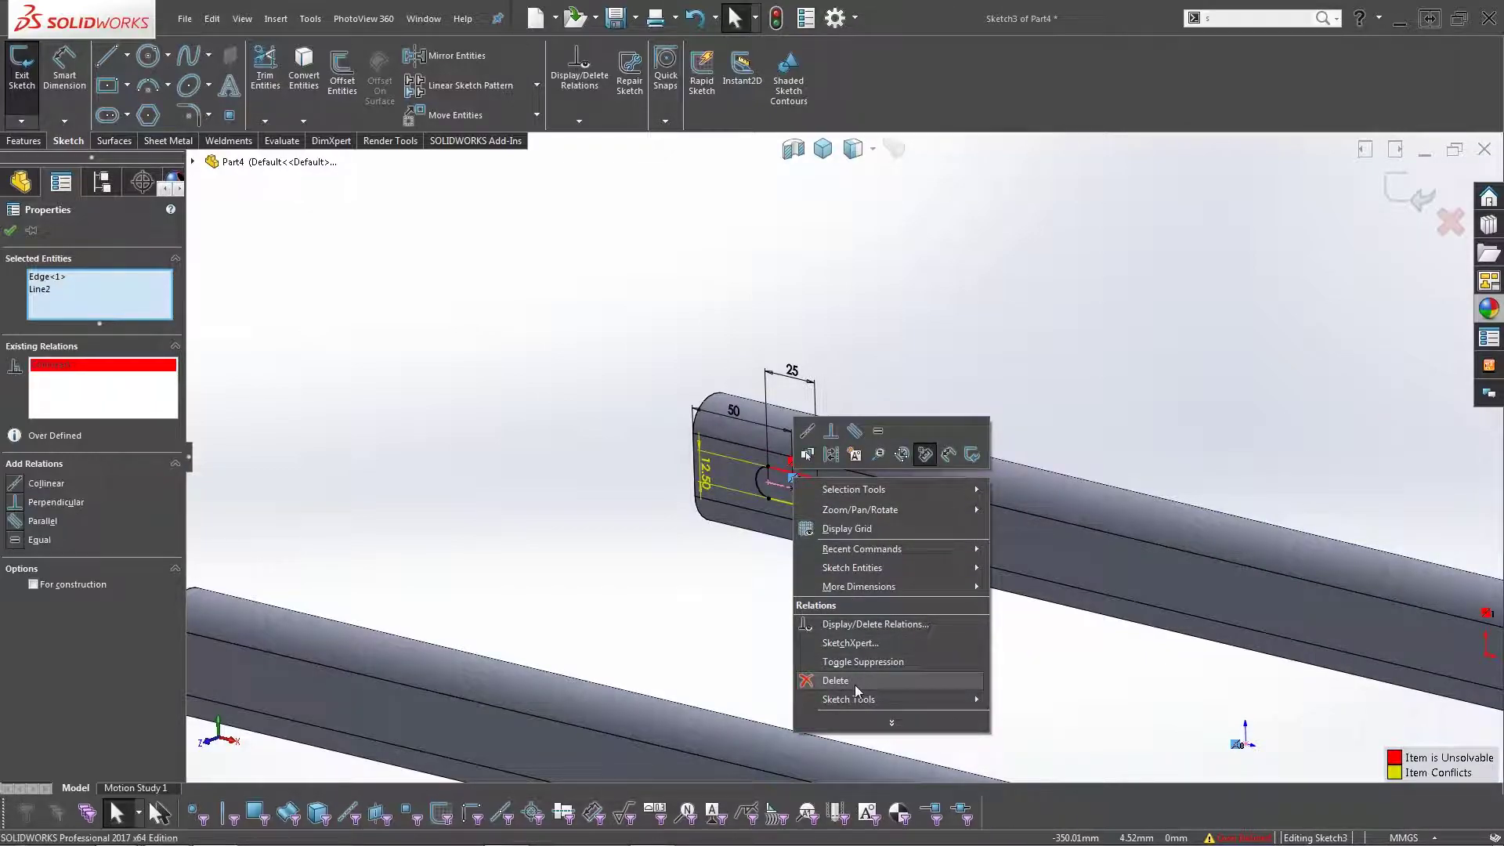
{"action": "left_click", "coordinate": [835, 681]}
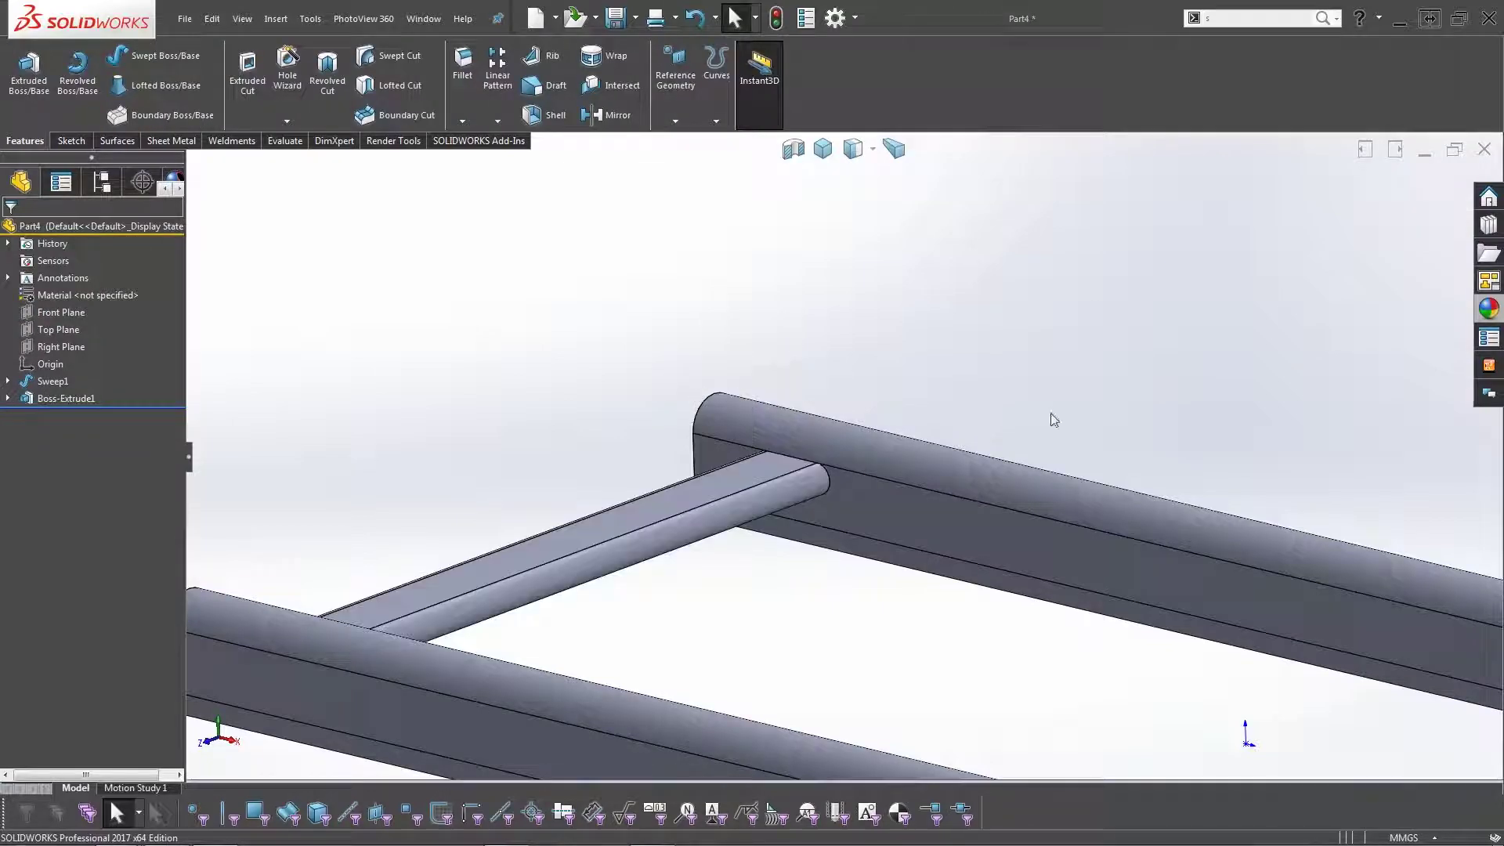
Start a linear pattern using the long upper edge of the far rail's flat inner face as Direction 1.
{"action": "scroll", "coordinate": [1055, 421], "scroll_direction": "down", "scroll_amount": 8}
{"action": "middle_click_drag", "start_coordinate": [1055, 421], "coordinate": [1108, 528]}
{"action": "scroll", "coordinate": [1108, 528], "scroll_direction": "up", "scroll_amount": 4}
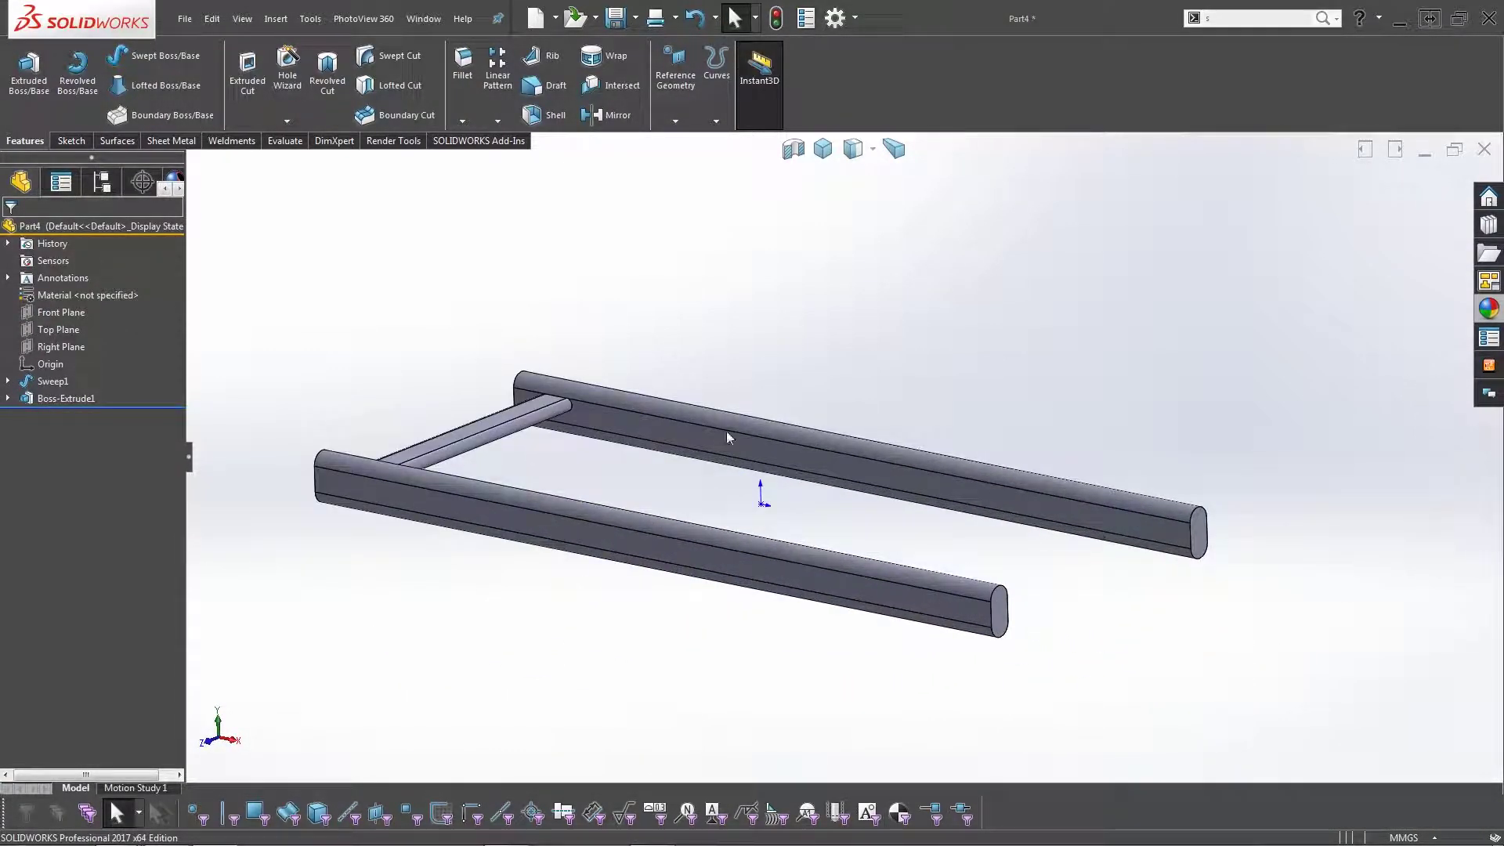
{"action": "middle_click_drag", "start_coordinate": [726, 437], "coordinate": [692, 447]}
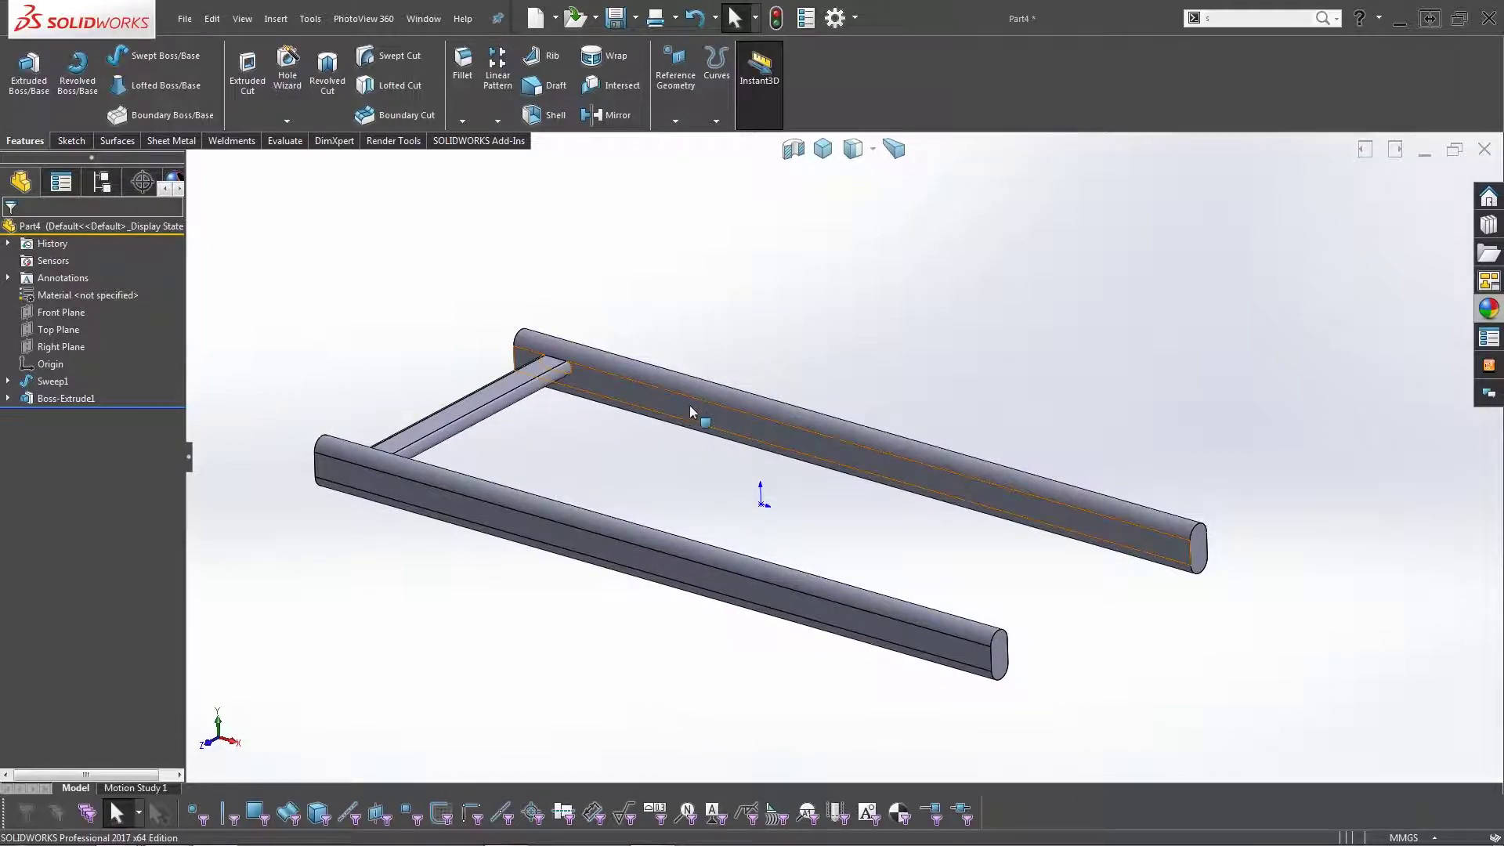
{"action": "left_click", "coordinate": [494, 76]}
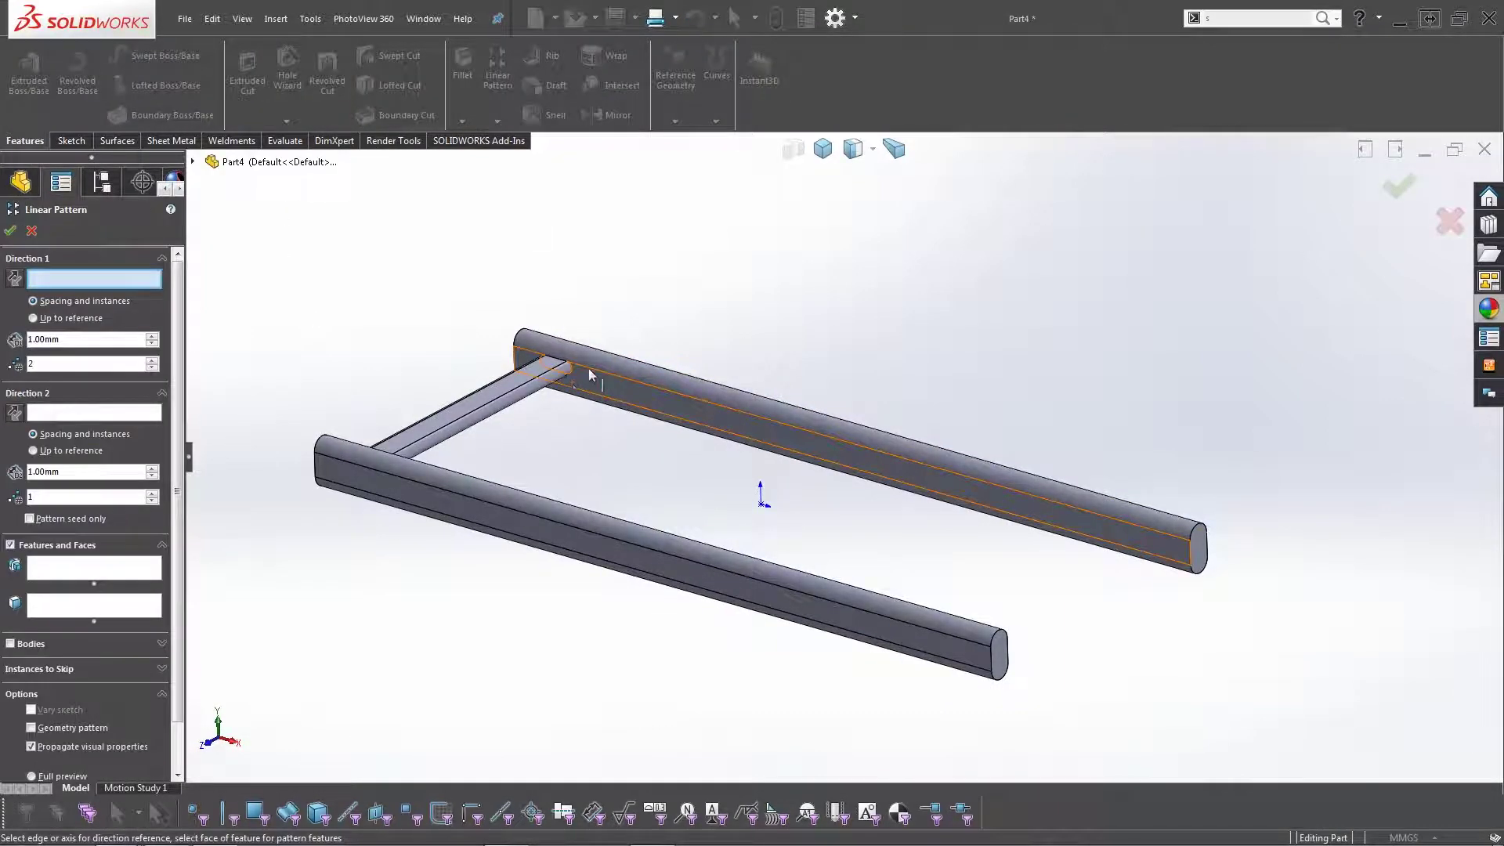
{"action": "left_click", "coordinate": [593, 367]}
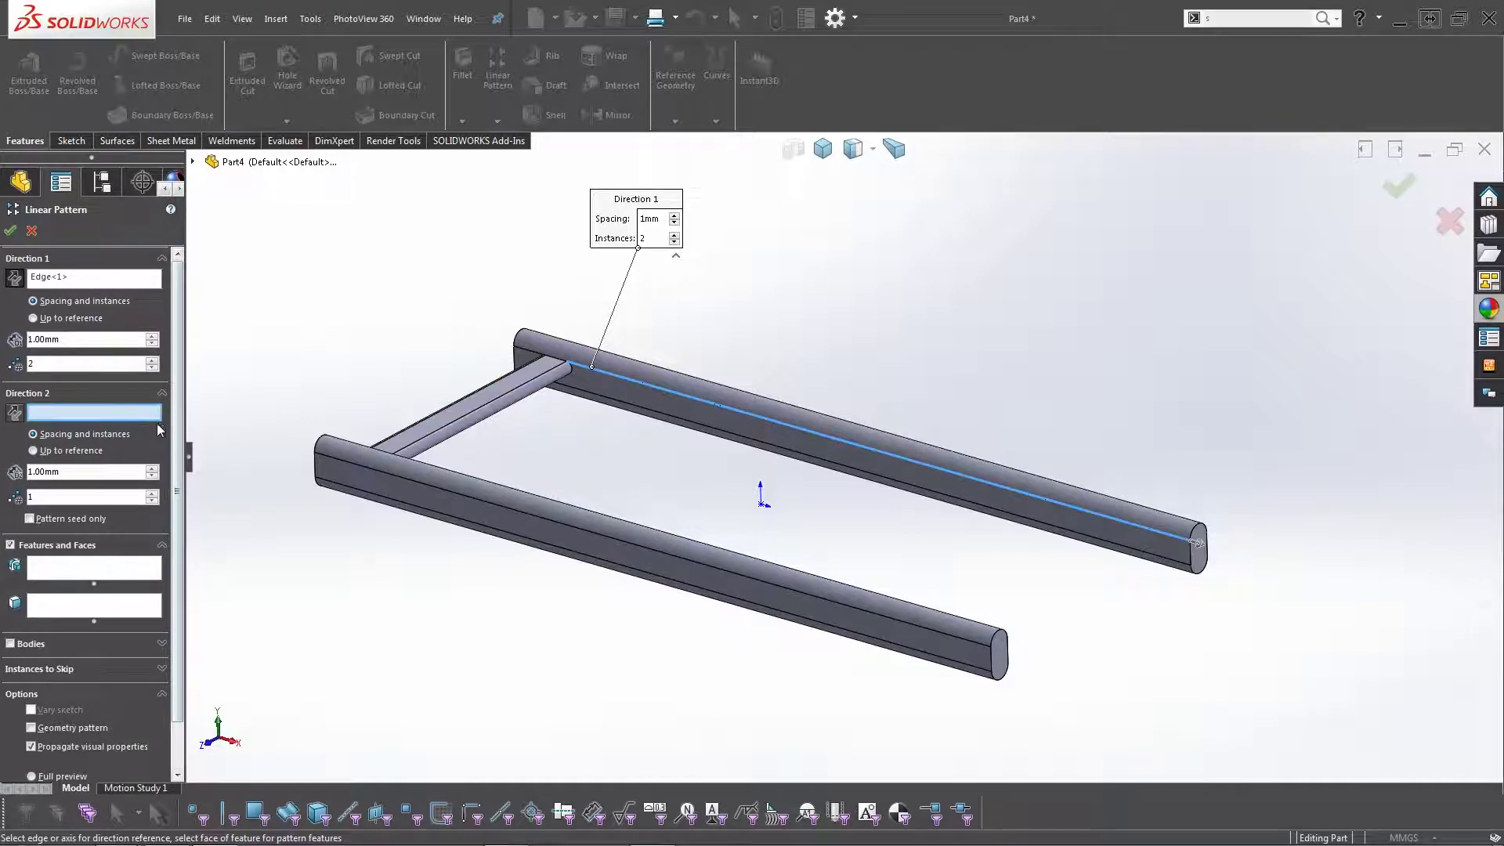
{"action": "left_click", "coordinate": [31, 644]}
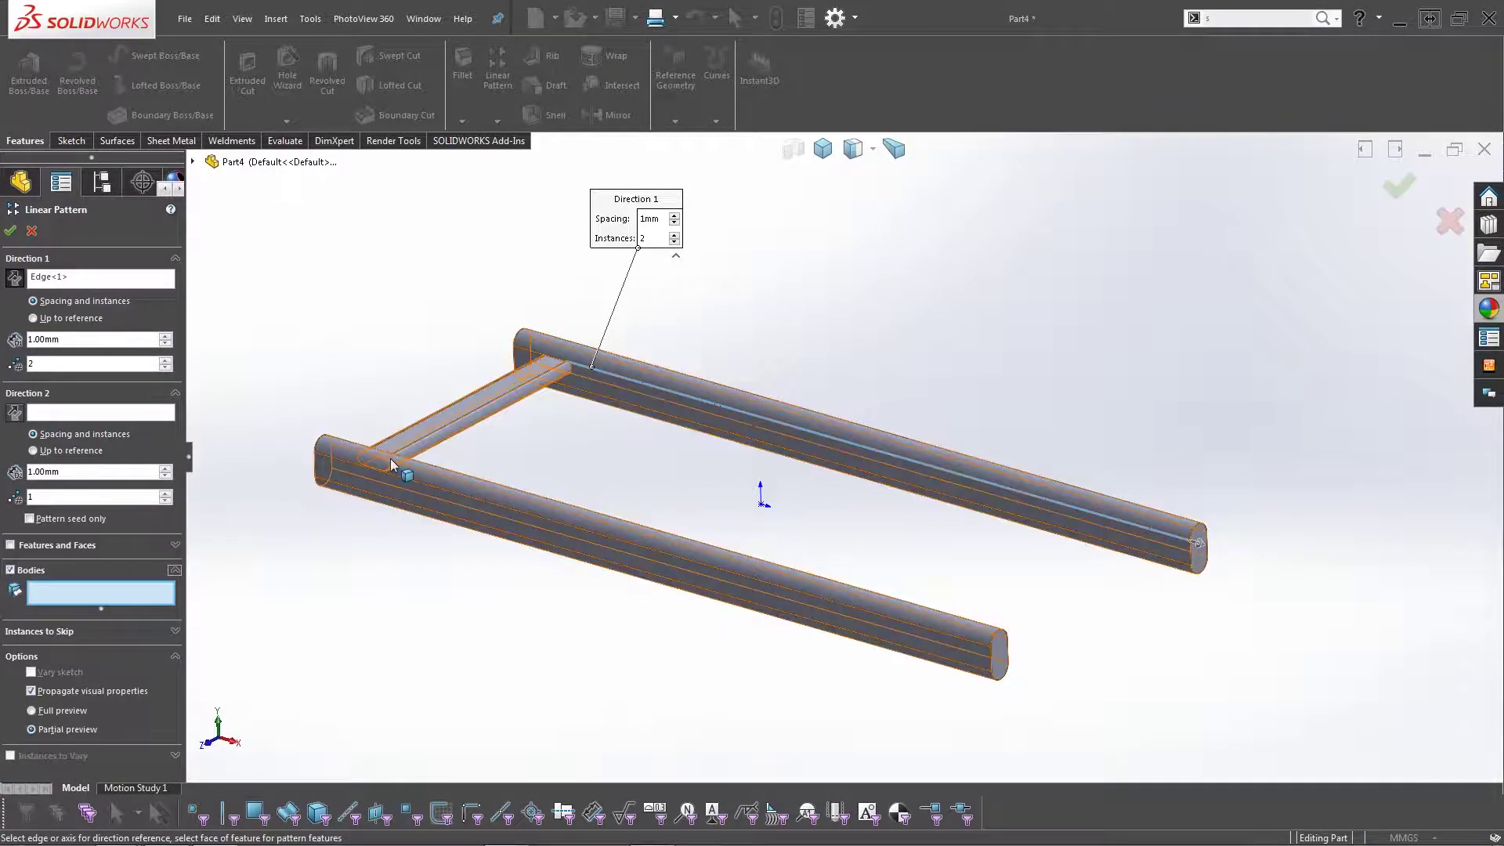
{"action": "left_click", "coordinate": [434, 425]}
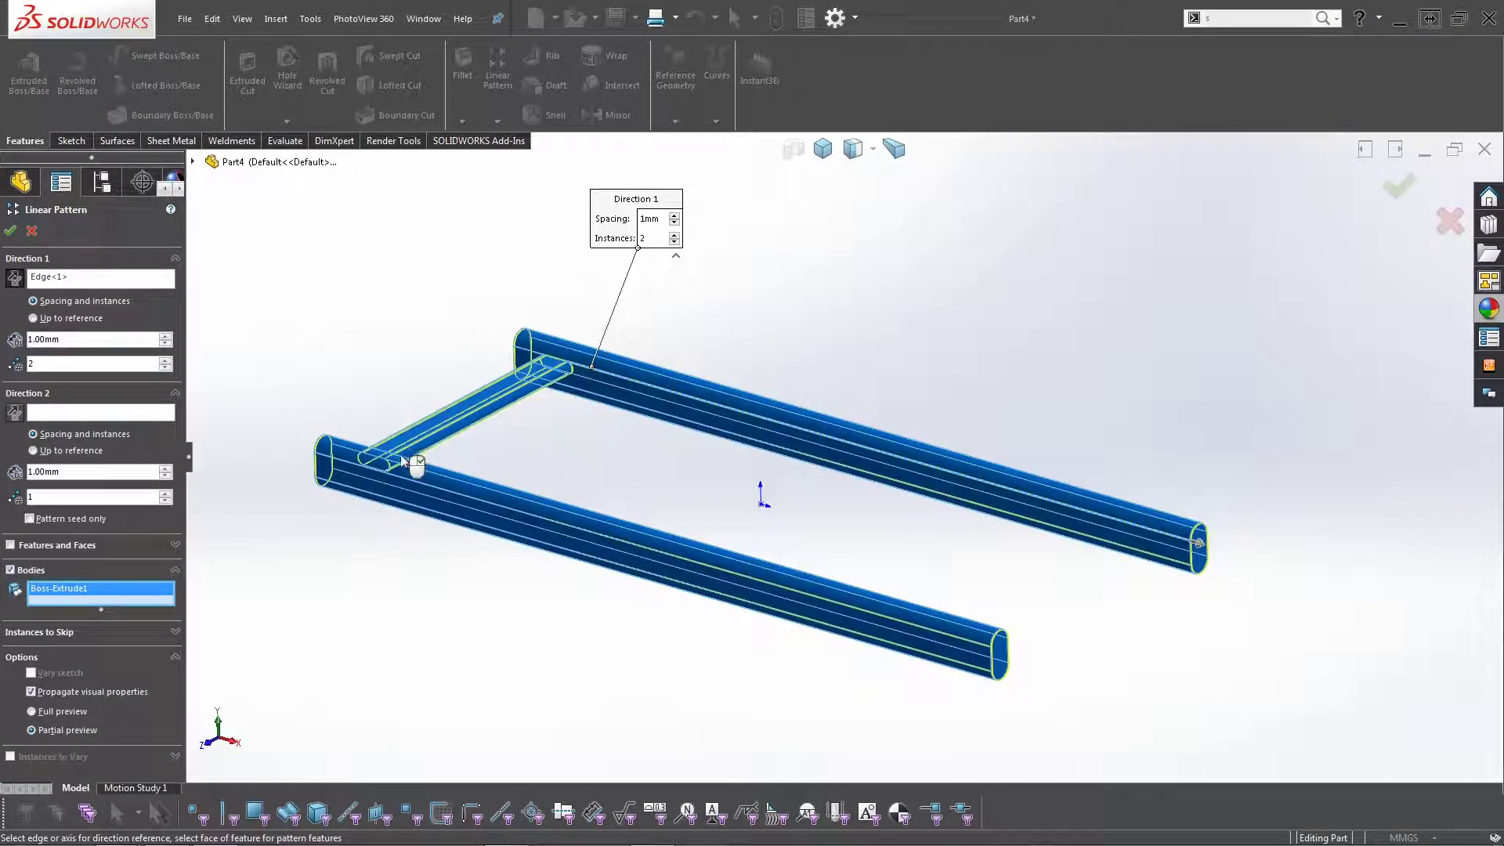
{"action": "right_click", "coordinate": [75, 593]}
{"action": "left_click", "coordinate": [90, 616]}
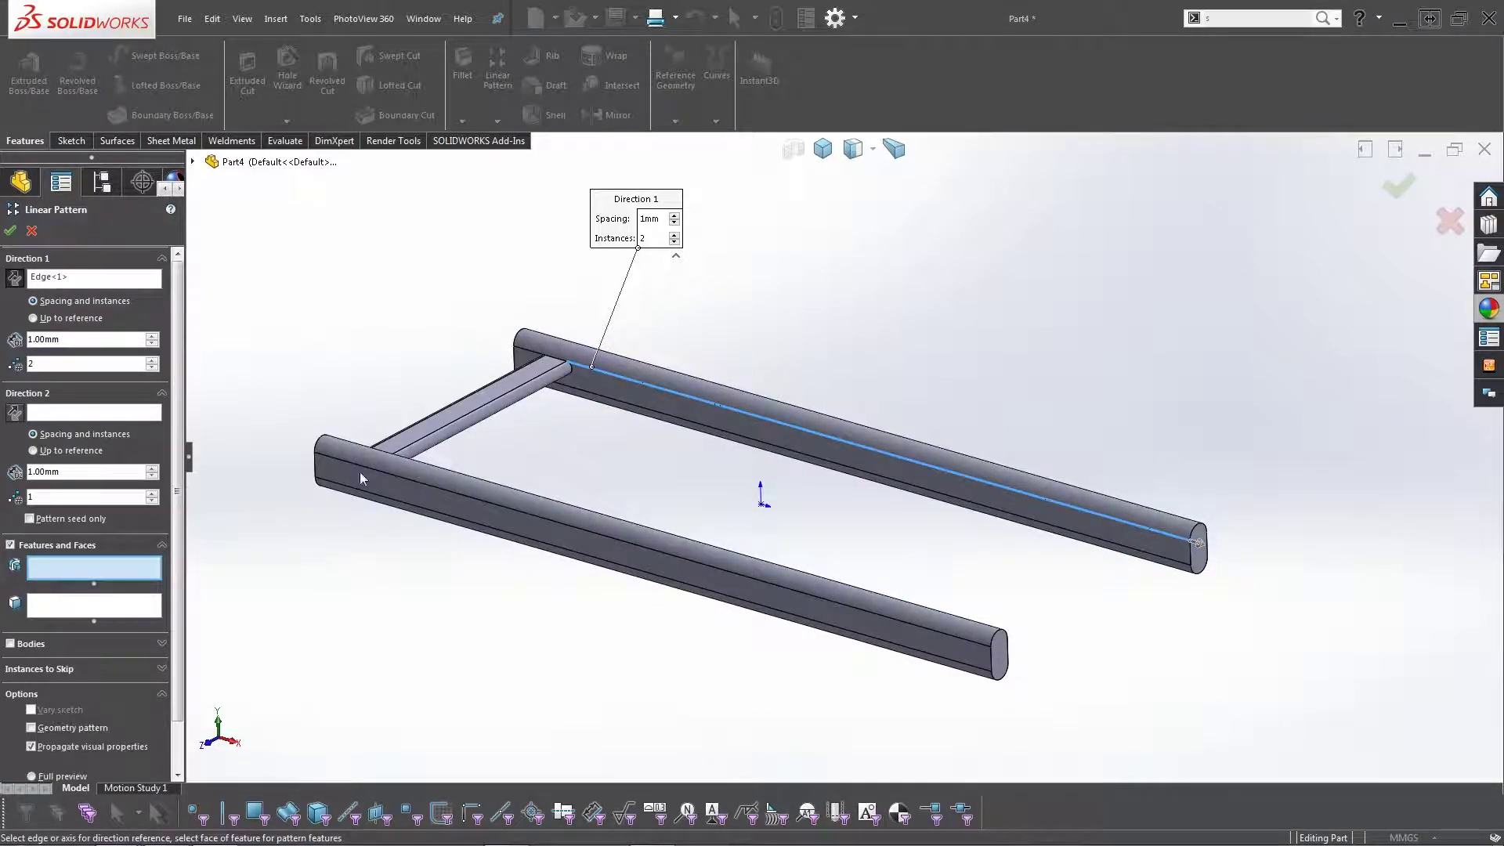
Select the cross bar as the feature to pattern, with 50 mm spacing and 15 instances.
{"action": "left_click", "coordinate": [460, 422]}
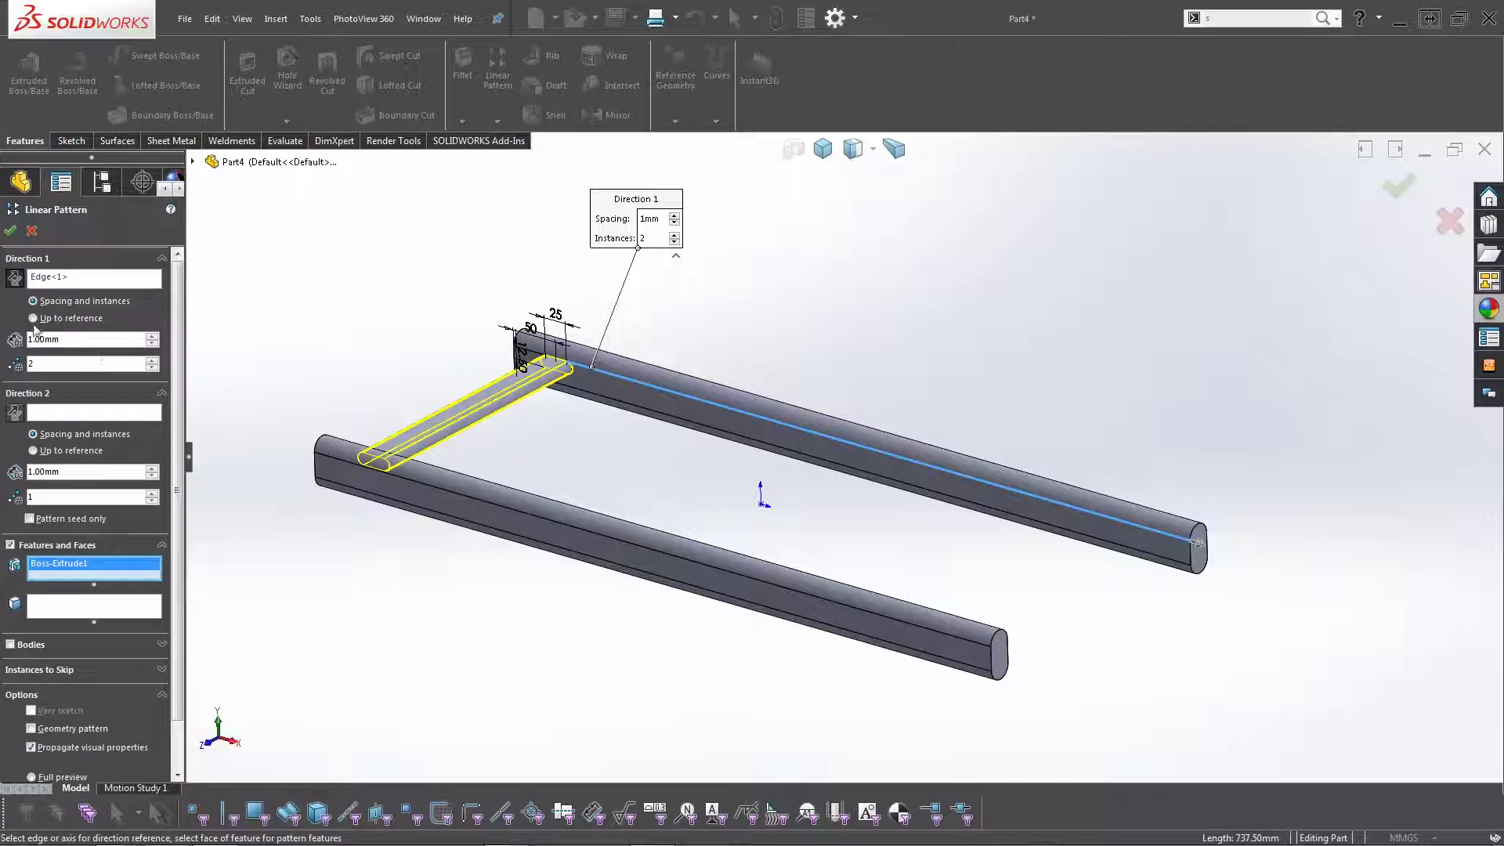
{"action": "type", "text": "50"}
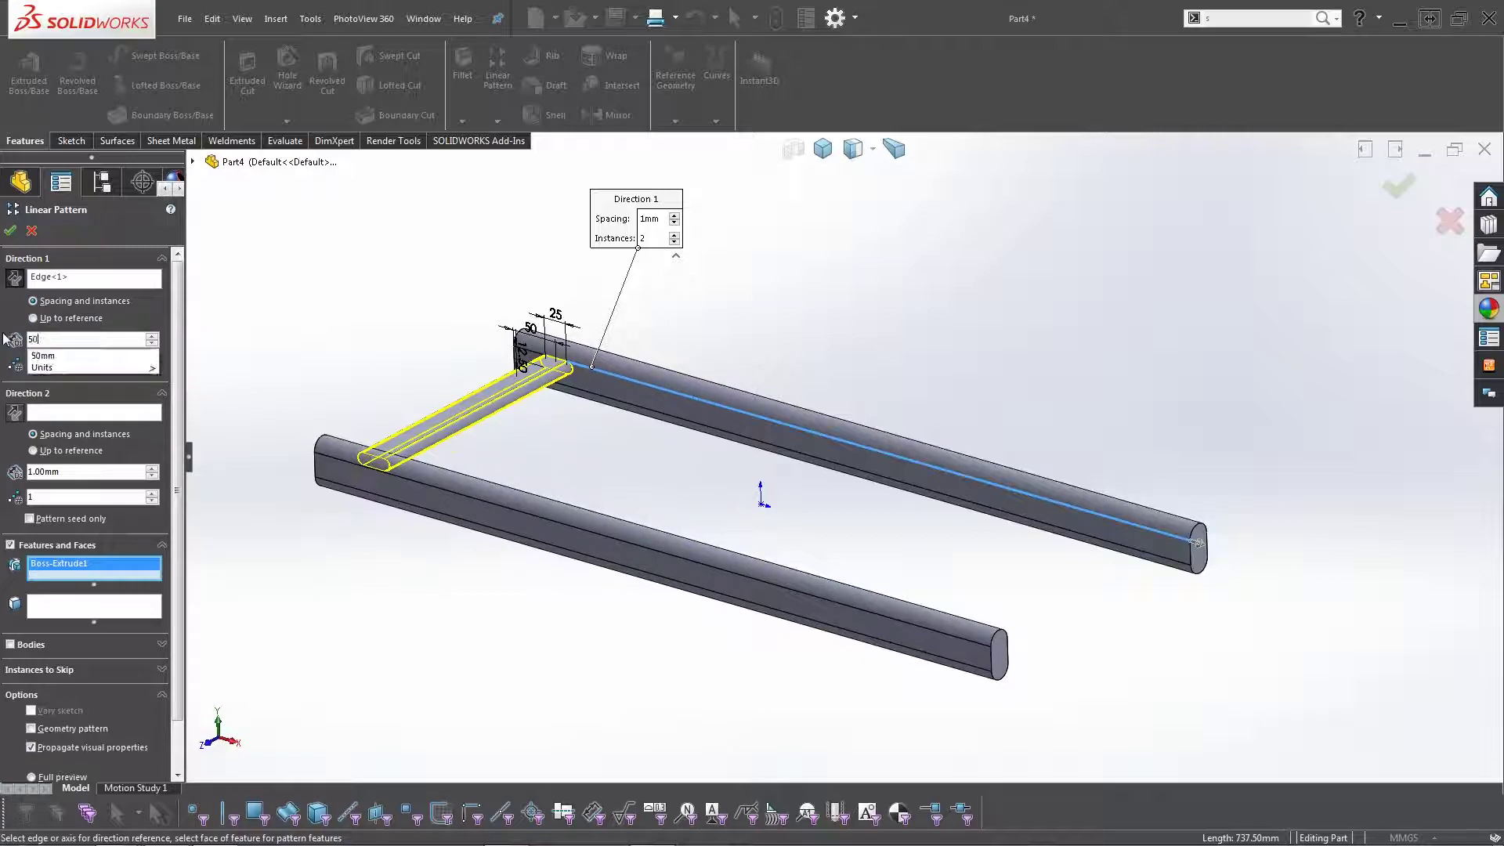
{"action": "key", "text": "Return"}
{"action": "left_click", "coordinate": [152, 361]}
{"action": "left_click", "coordinate": [152, 360]}
{"action": "left_click", "coordinate": [152, 360]}
{"action": "left_click", "coordinate": [152, 361]}
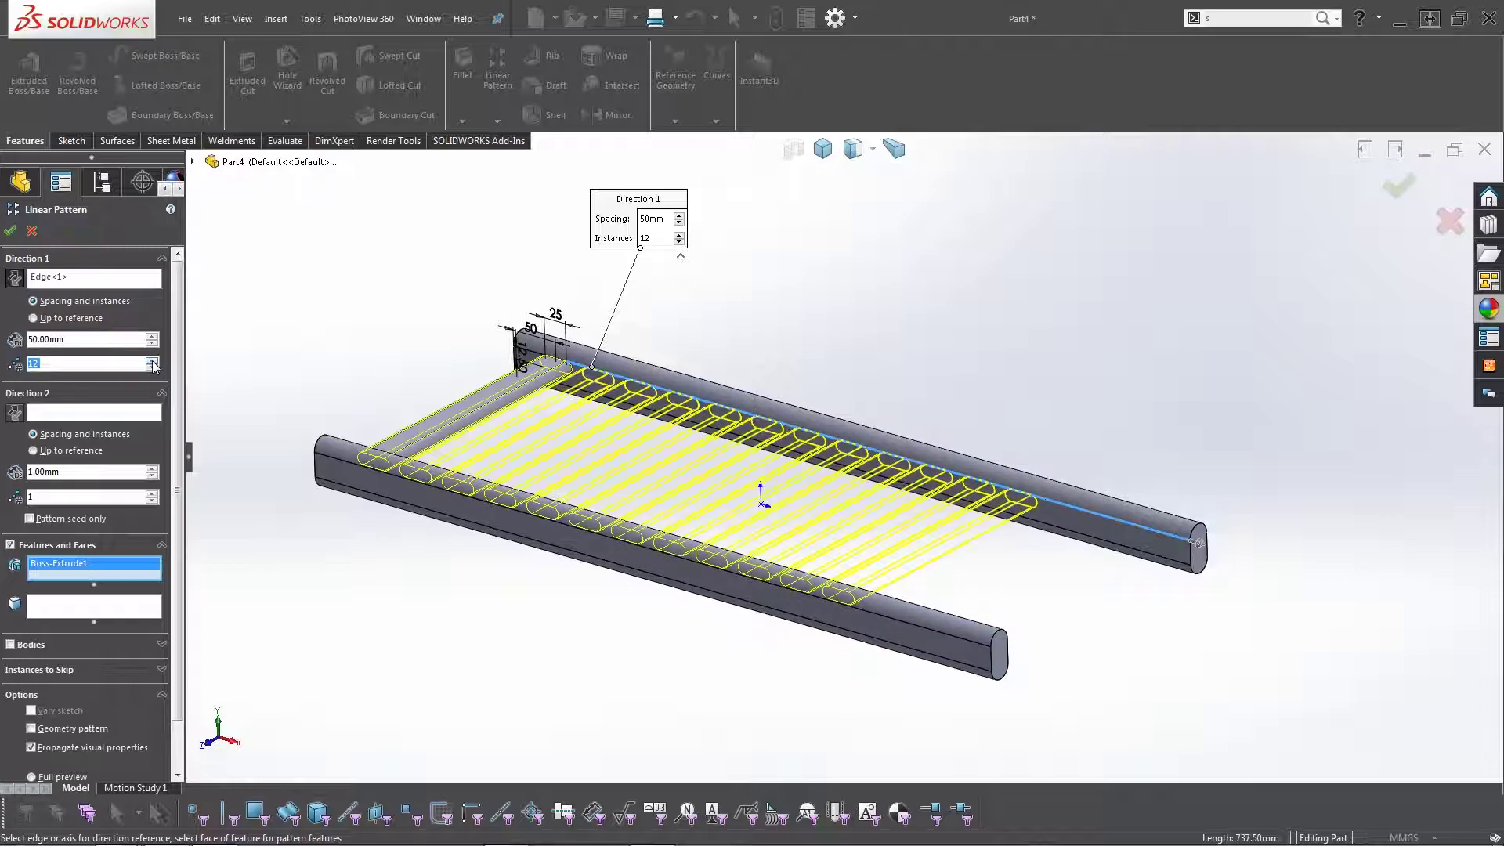
{"action": "left_click", "coordinate": [152, 360]}
{"action": "left_click", "coordinate": [152, 360]}
{"action": "left_click", "coordinate": [152, 360]}
Set the cross bar pattern to 100 mm spacing and 8 instances, and accept it.
{"action": "middle_click_drag", "start_coordinate": [865, 385], "coordinate": [951, 442]}
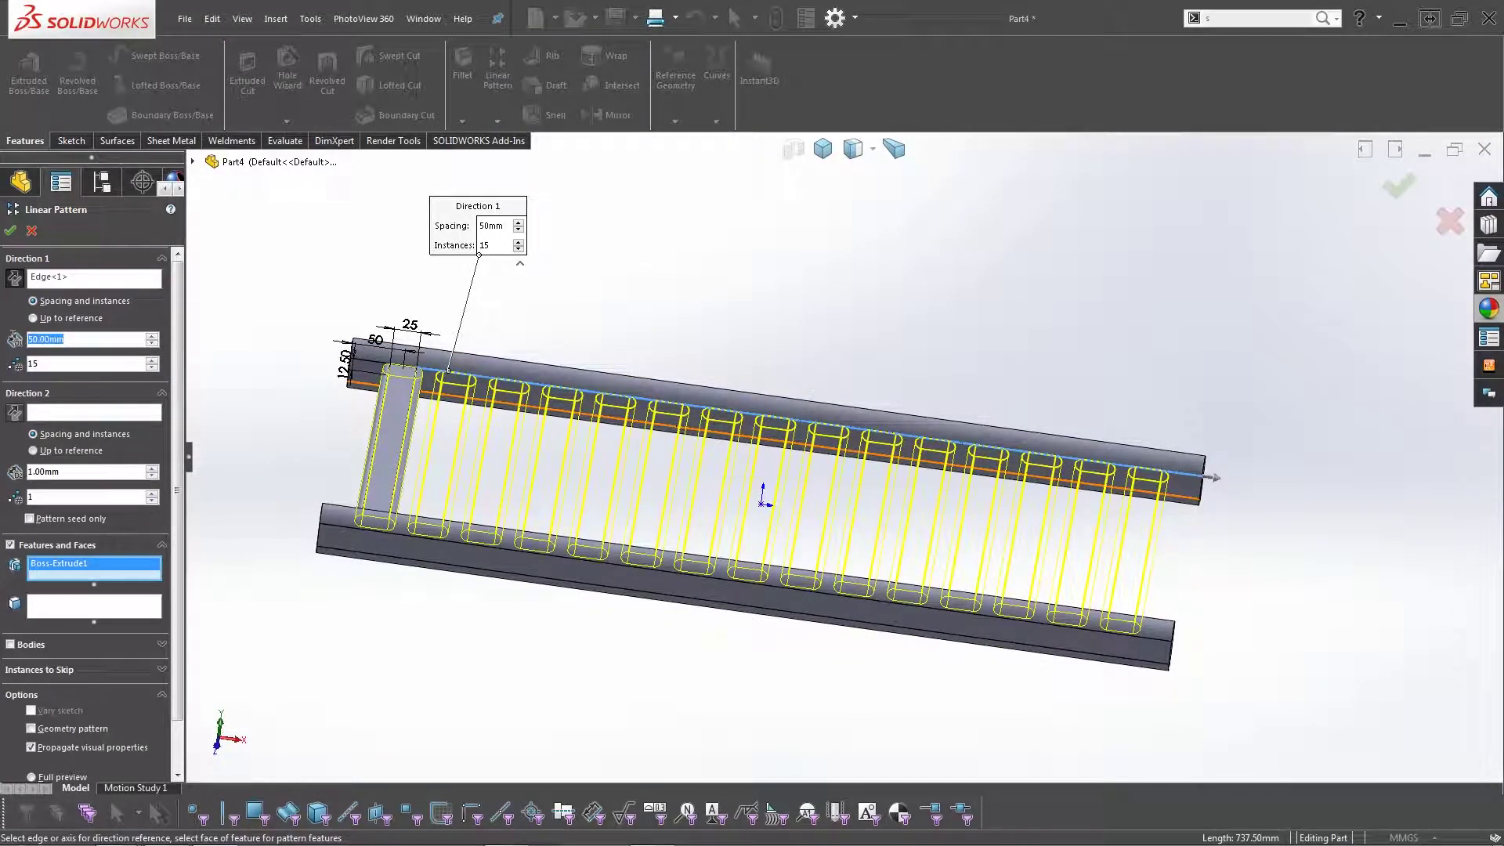
{"action": "type", "text": "100"}
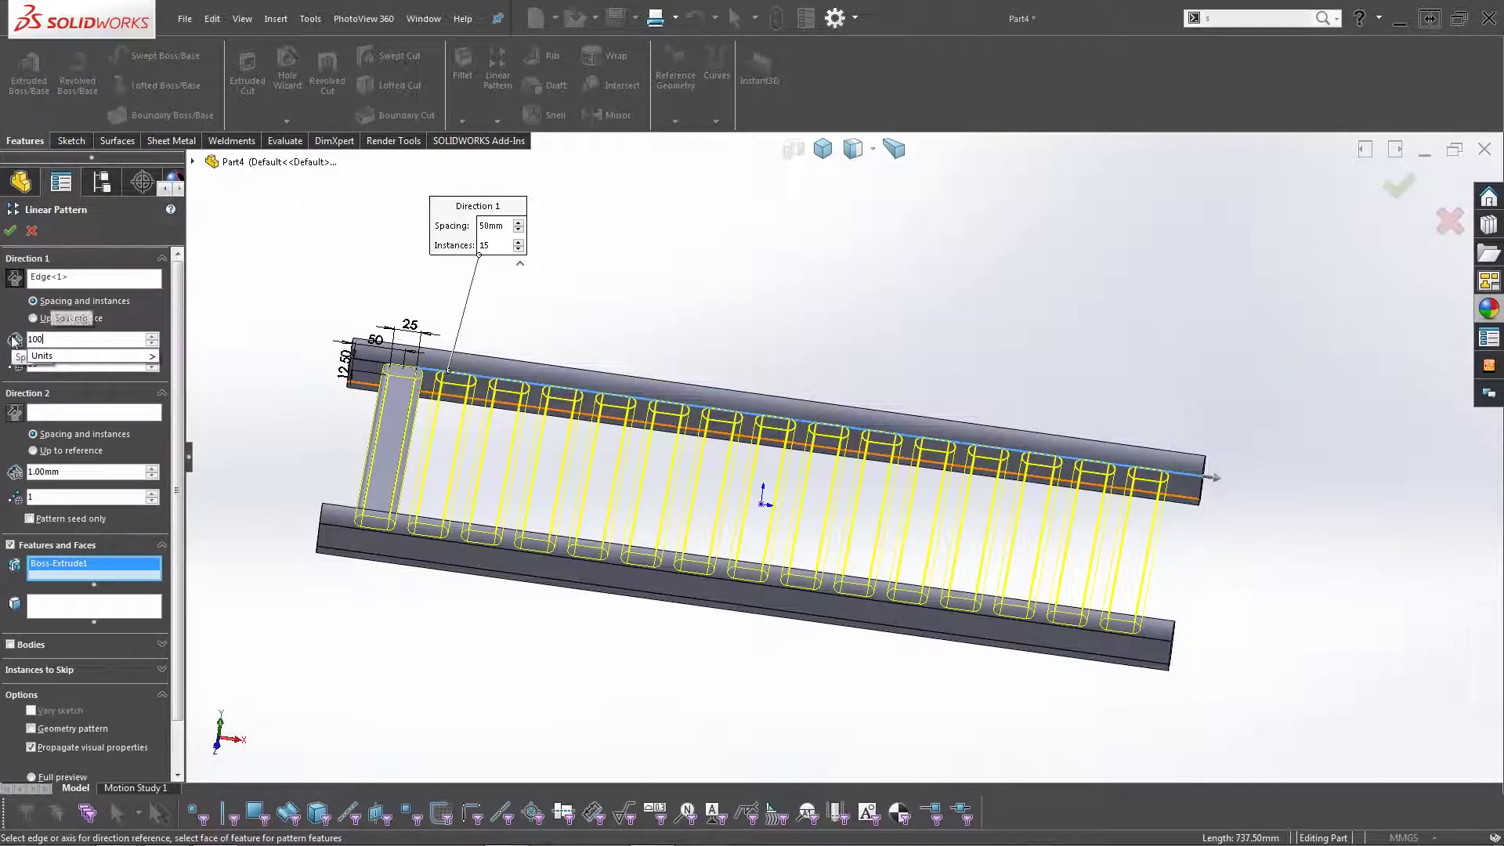
{"action": "key", "text": "Return"}
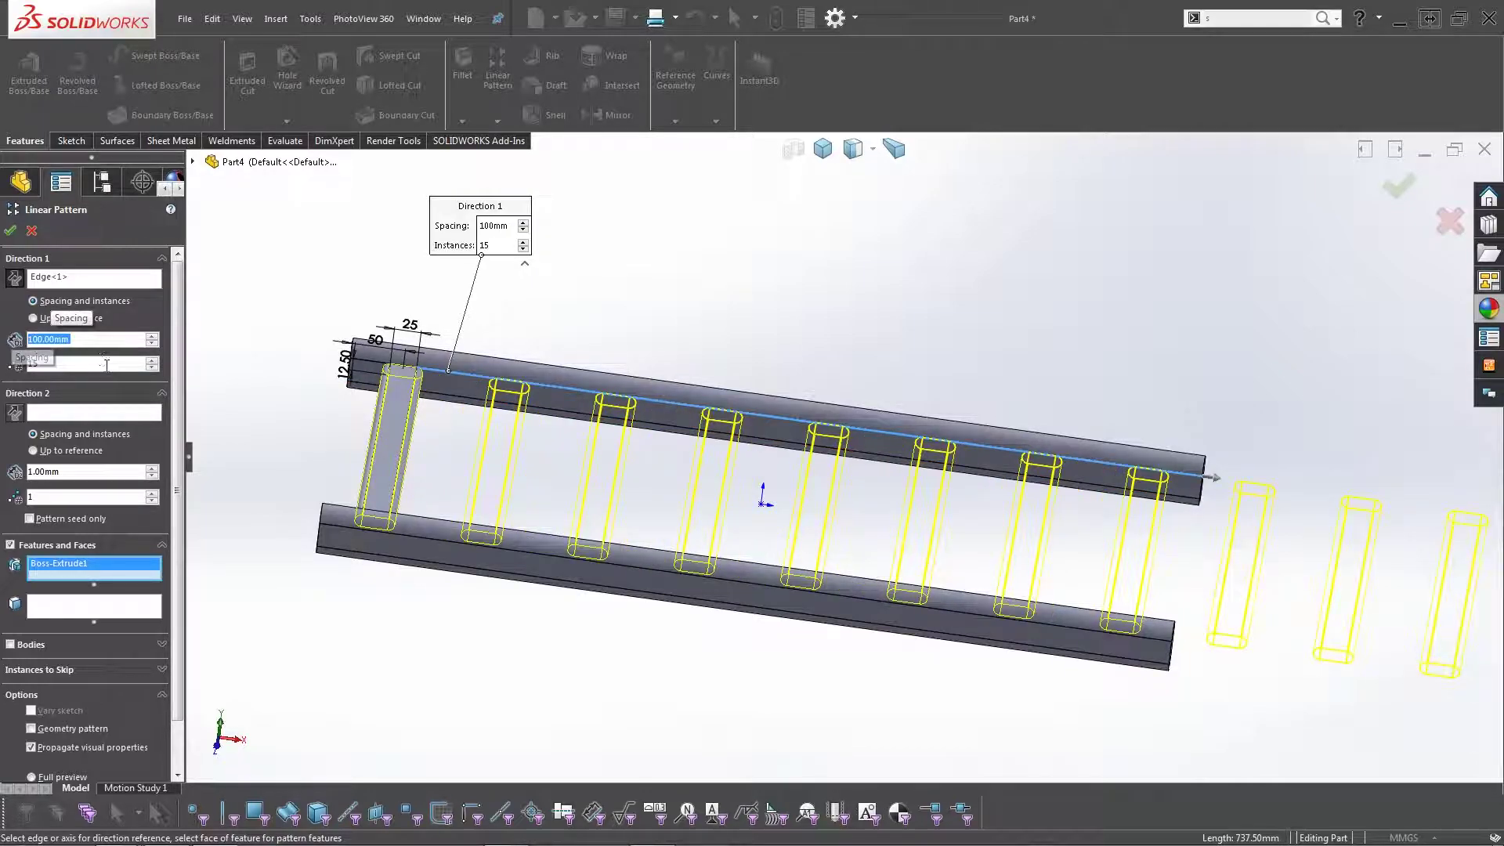
{"action": "left_click", "coordinate": [152, 369]}
{"action": "left_click", "coordinate": [152, 368]}
{"action": "left_click", "coordinate": [152, 367]}
{"action": "left_click", "coordinate": [152, 367]}
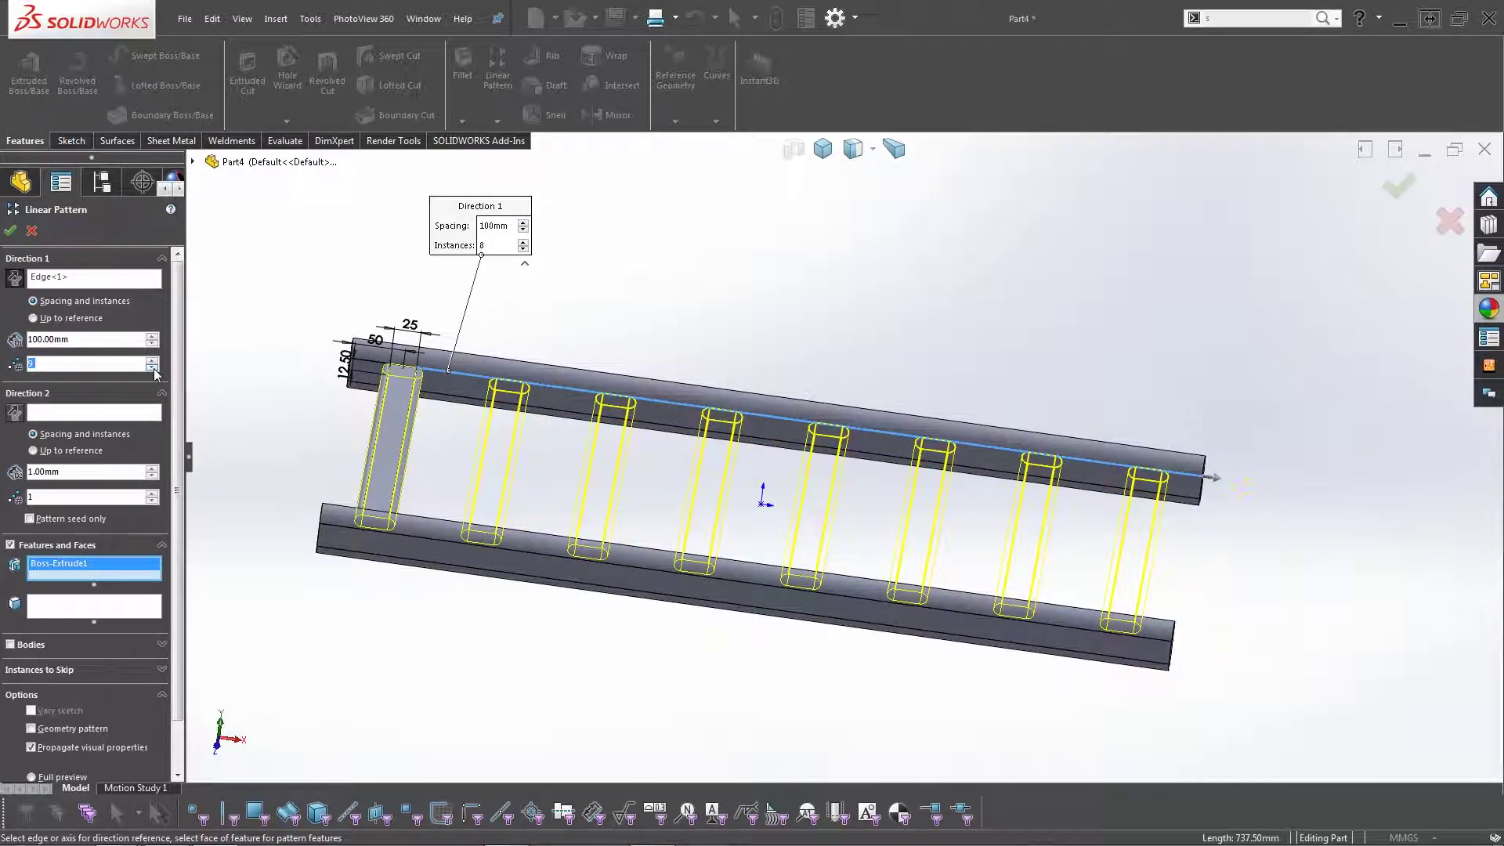
{"action": "right_click", "coordinate": [277, 297]}
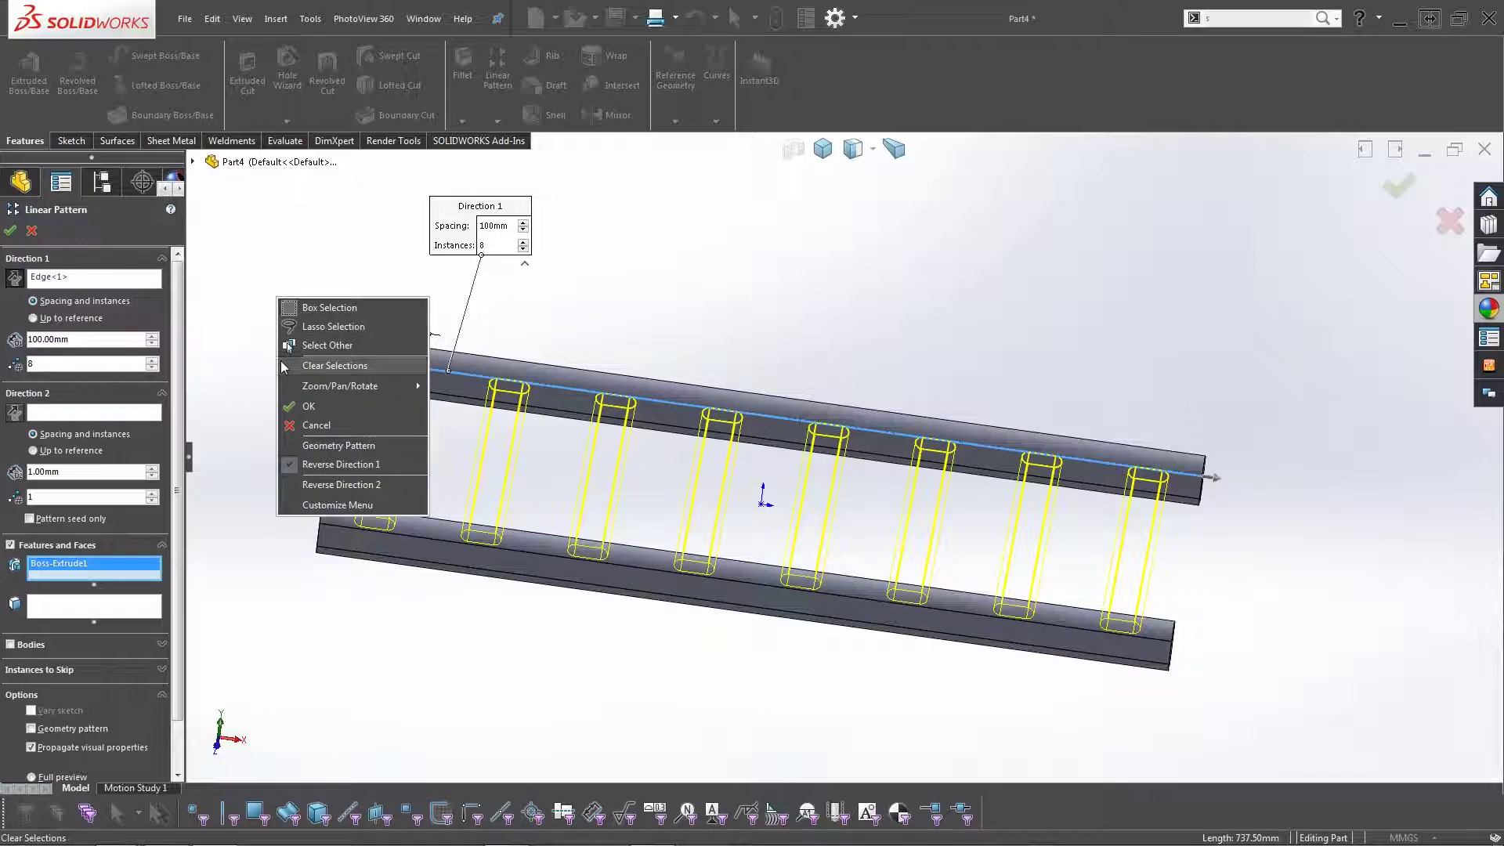
{"action": "left_click", "coordinate": [297, 405]}
Start a linear pattern of the whole ladder body along the vertical edge of the near rail's end face.
{"action": "middle_click_drag", "start_coordinate": [923, 423], "coordinate": [877, 474]}
{"action": "scroll", "coordinate": [868, 543], "scroll_direction": "up", "scroll_amount": 5}
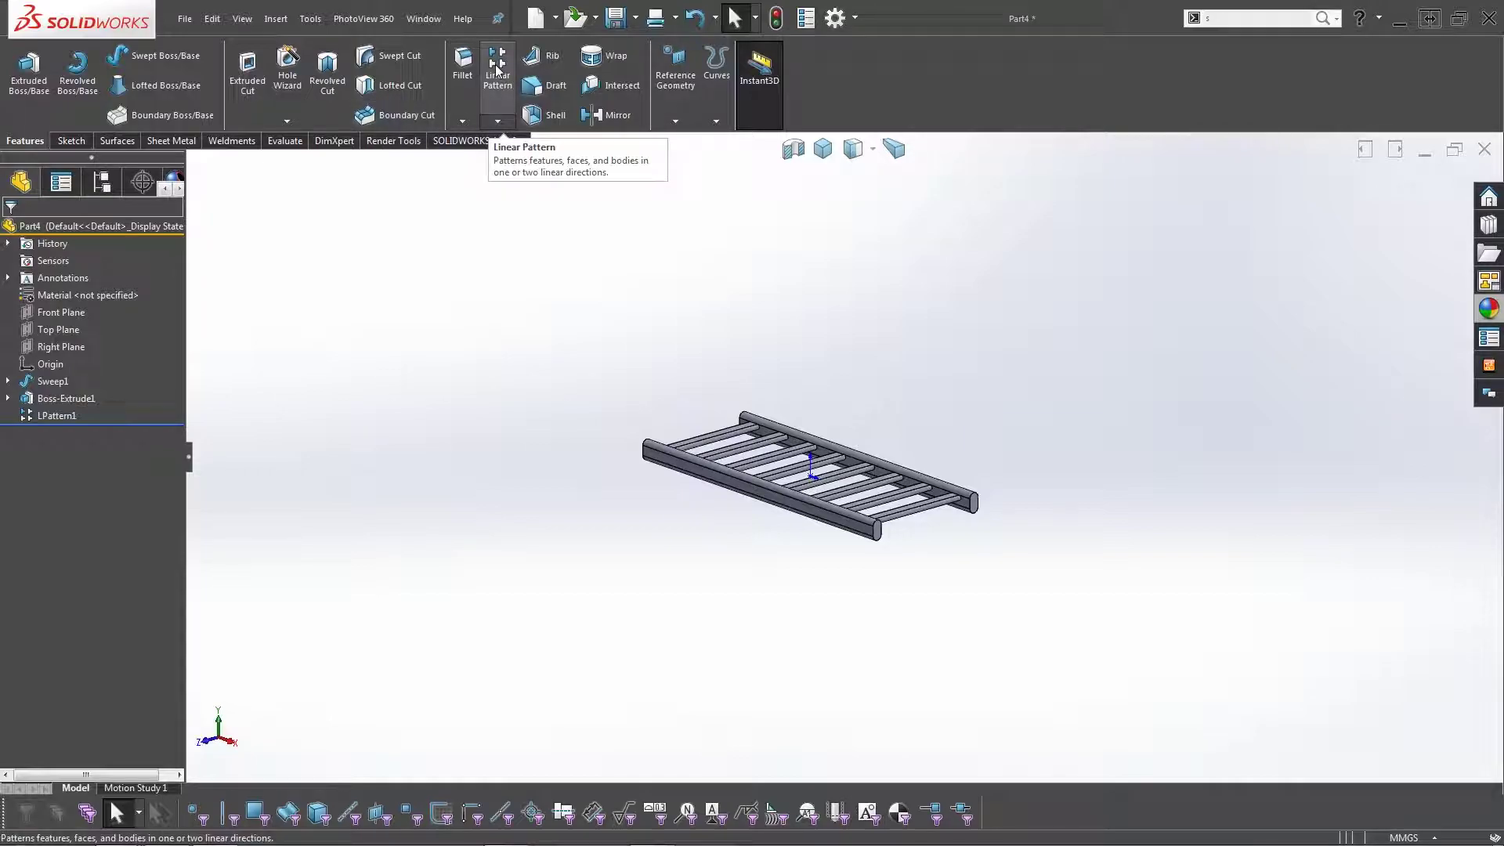
{"action": "left_click", "coordinate": [497, 71]}
{"action": "scroll", "coordinate": [909, 509], "scroll_direction": "down", "scroll_amount": 4}
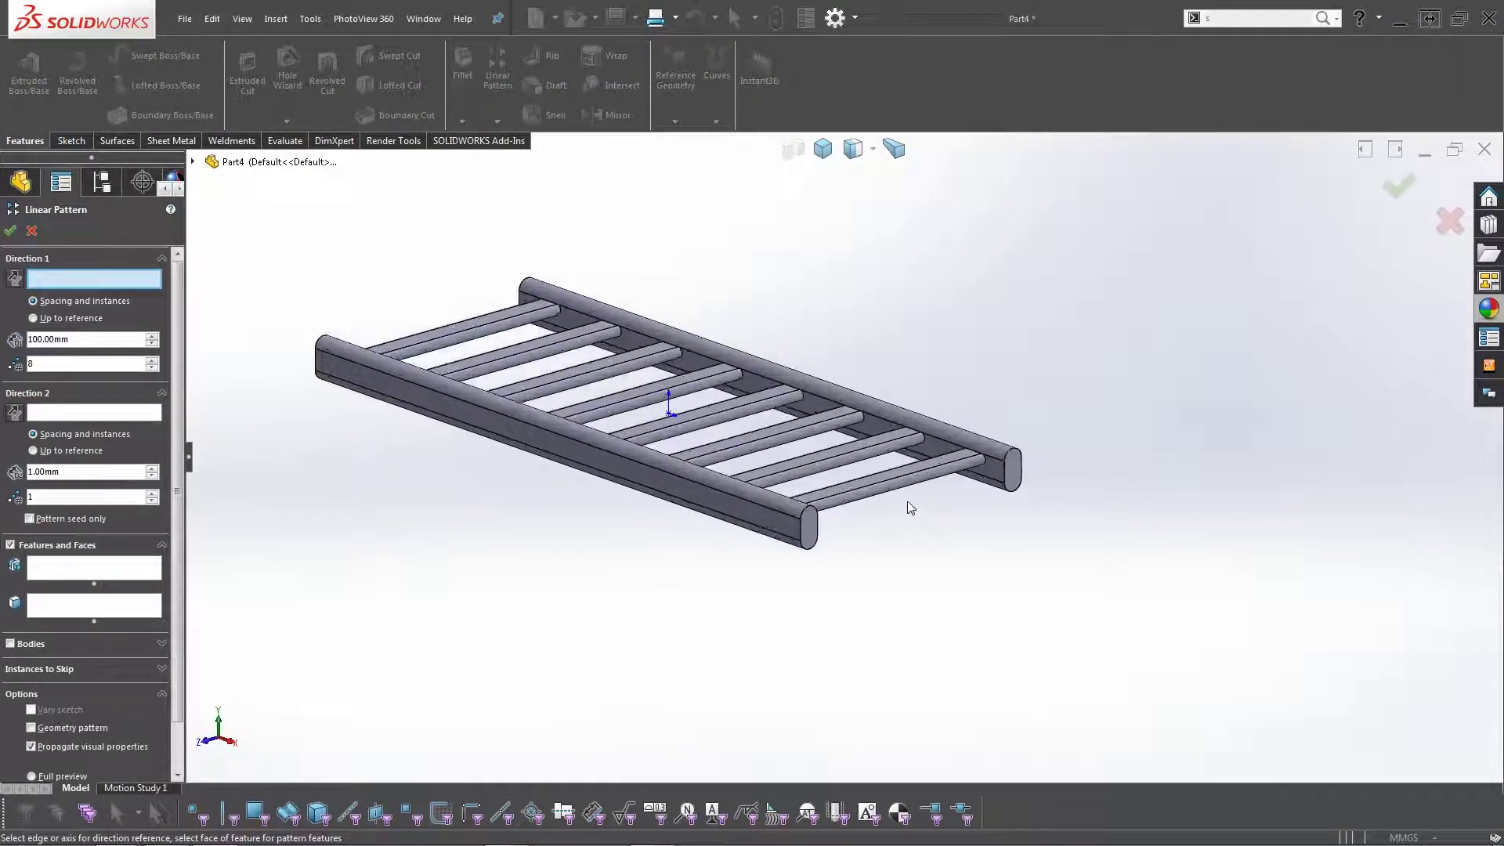
{"action": "left_click", "coordinate": [802, 534]}
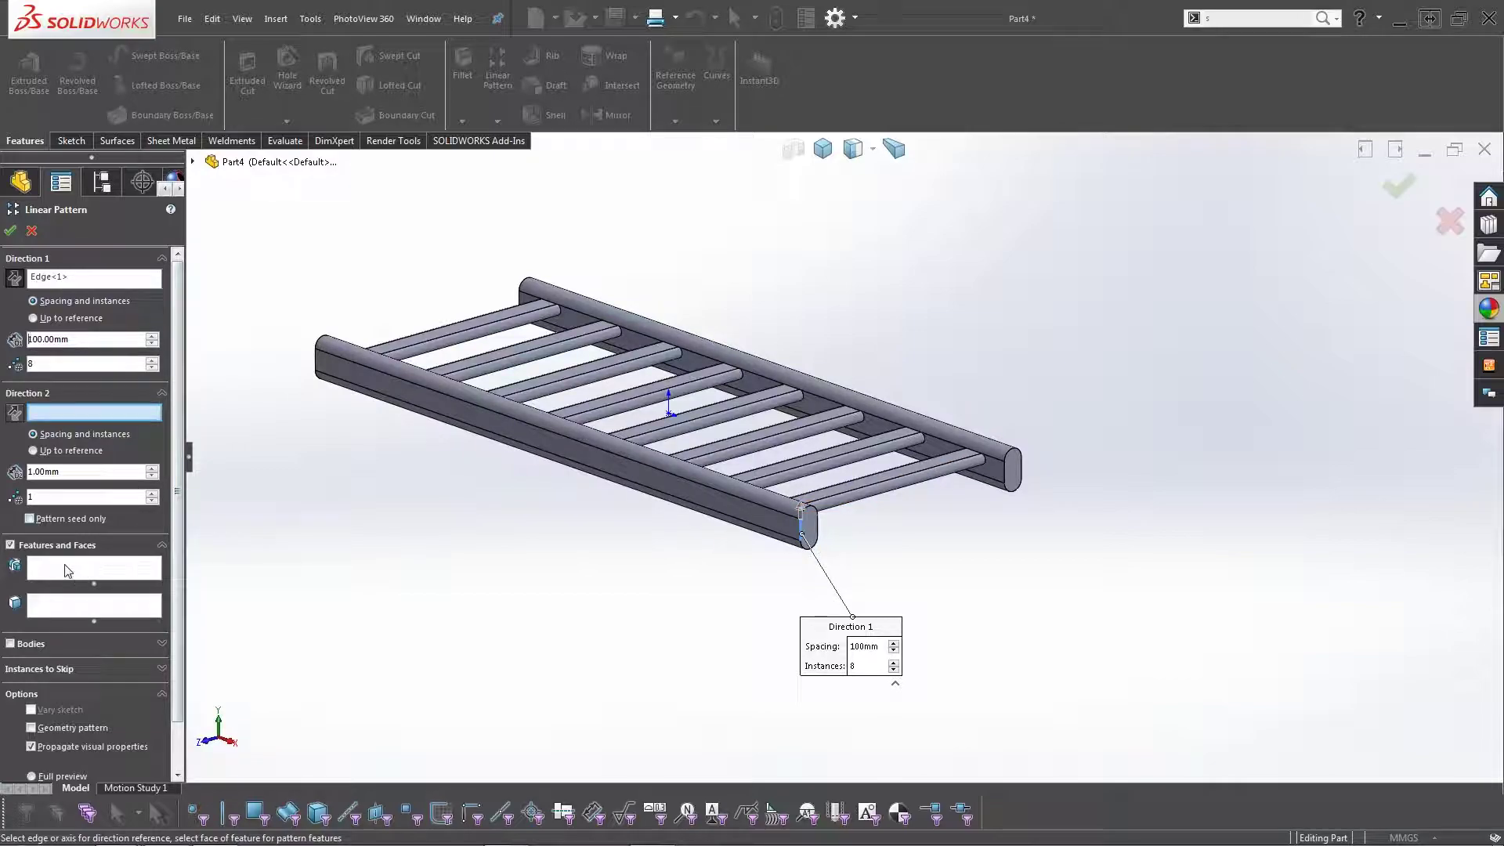
{"action": "left_click", "coordinate": [31, 645]}
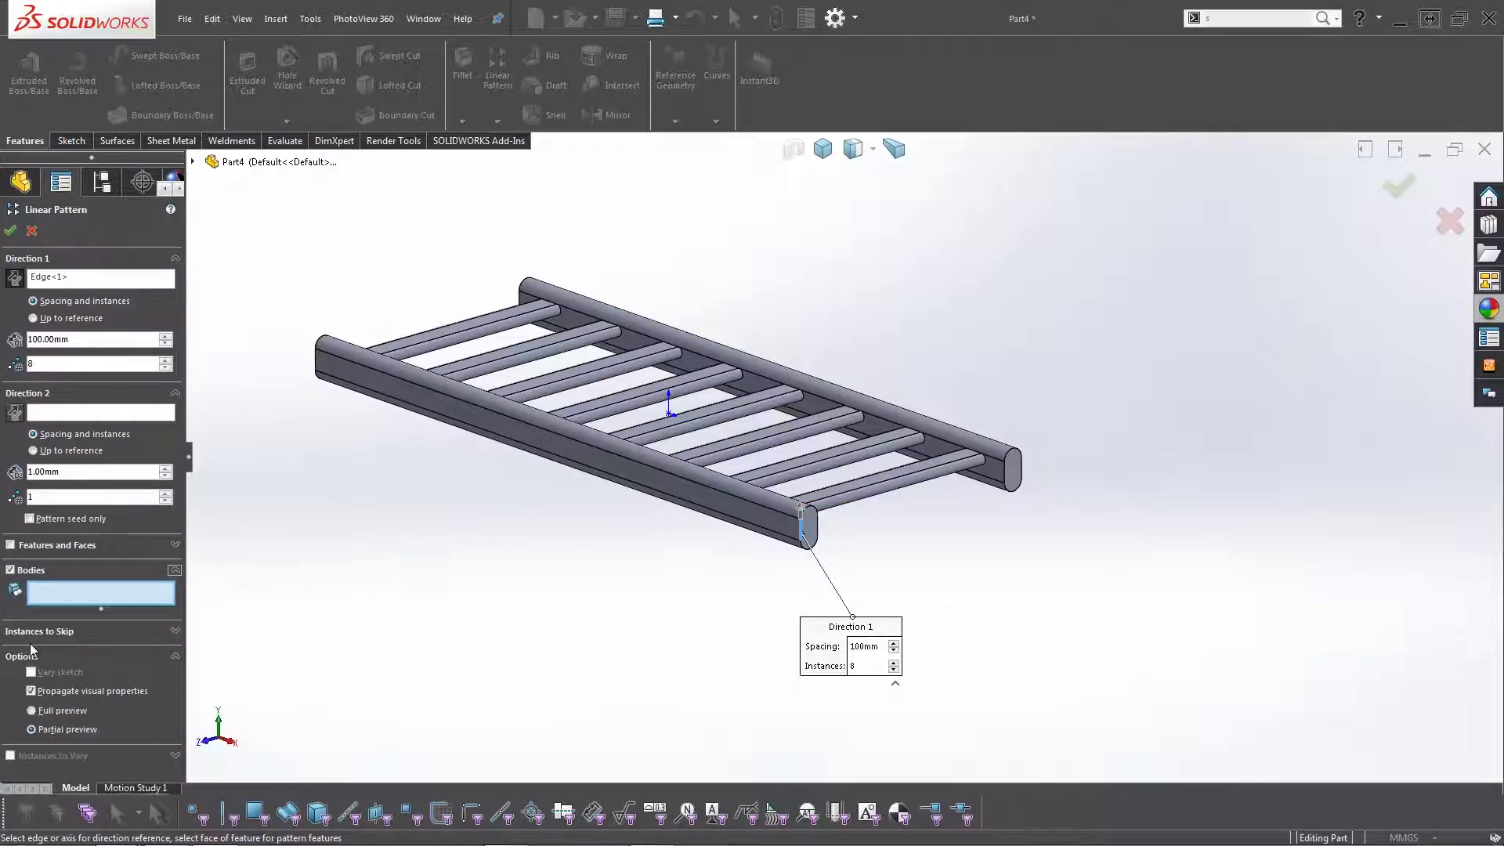
{"action": "left_click", "coordinate": [523, 449]}
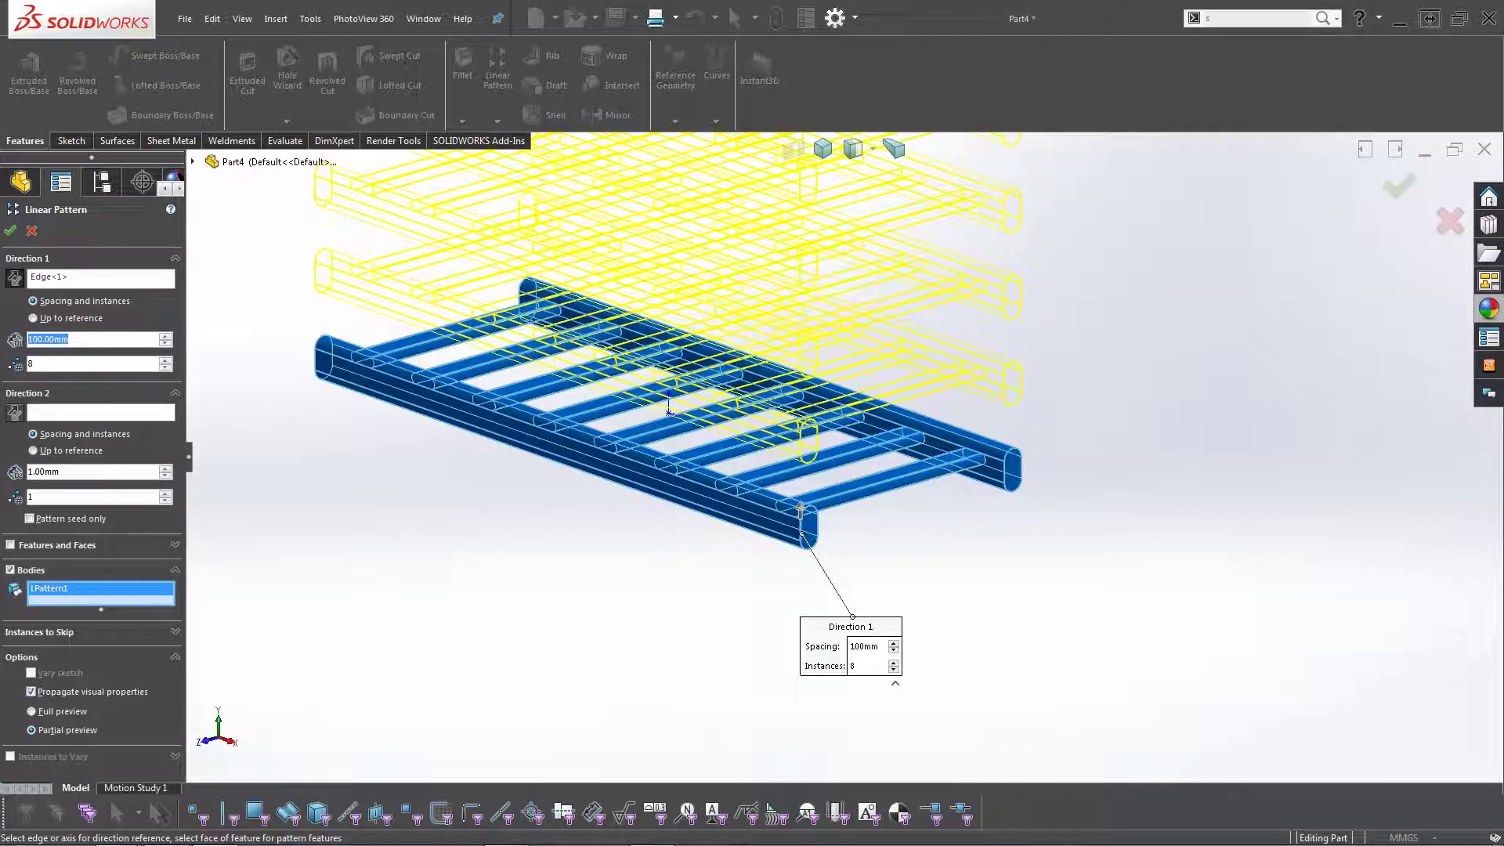
Set the body pattern to 400 mm spacing and 2 instances, and accept it.
{"action": "type", "text": "400"}
{"action": "key", "text": "Return"}
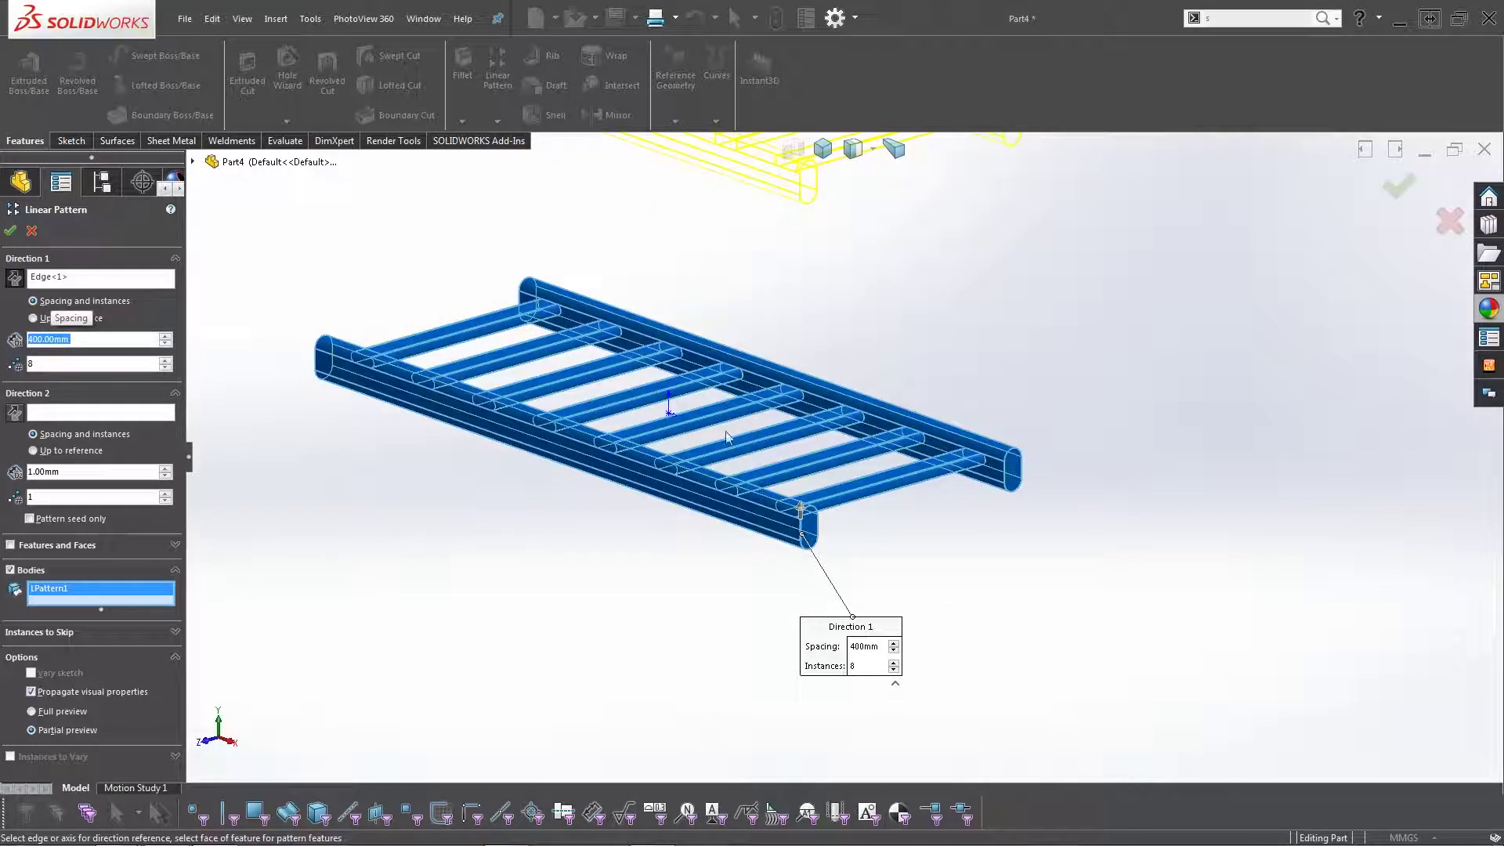
{"action": "scroll", "coordinate": [917, 451], "scroll_direction": "up", "scroll_amount": 3}
{"action": "scroll", "coordinate": [965, 353], "scroll_direction": "up", "scroll_amount": 3}
{"action": "scroll", "coordinate": [709, 386], "scroll_direction": "down", "scroll_amount": 2}
{"action": "middle_click_drag", "start_coordinate": [709, 387], "coordinate": [815, 354]}
{"action": "scroll", "coordinate": [862, 357], "scroll_direction": "up", "scroll_amount": 2}
{"action": "scroll", "coordinate": [947, 357], "scroll_direction": "down", "scroll_amount": 2}
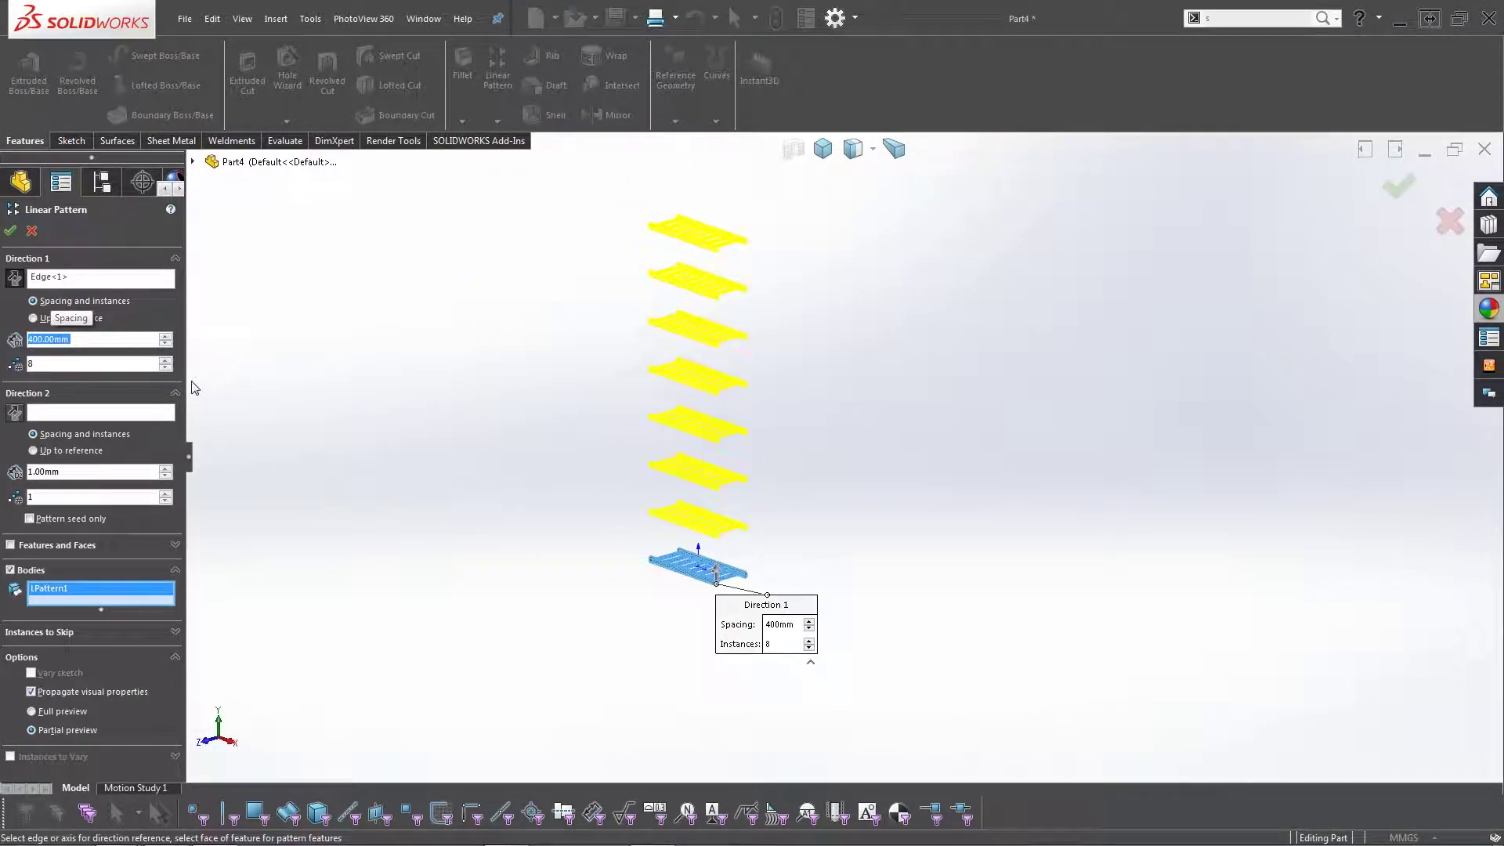
{"action": "left_click", "coordinate": [165, 368]}
{"action": "left_click", "coordinate": [165, 369]}
{"action": "left_click", "coordinate": [165, 368]}
{"action": "left_click", "coordinate": [165, 369]}
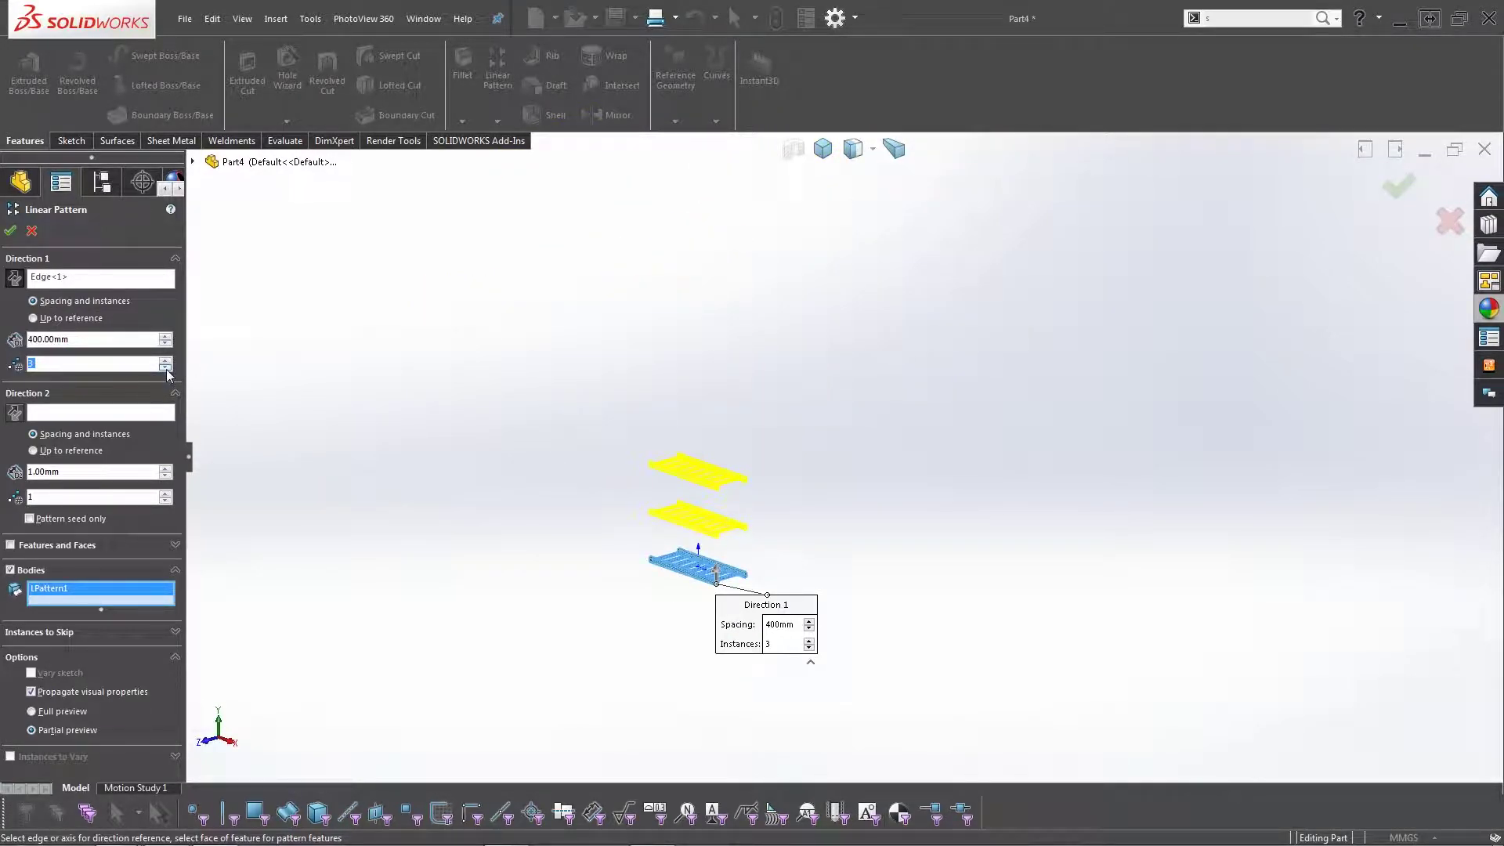
{"action": "left_click", "coordinate": [167, 368]}
{"action": "right_click", "coordinate": [463, 421]}
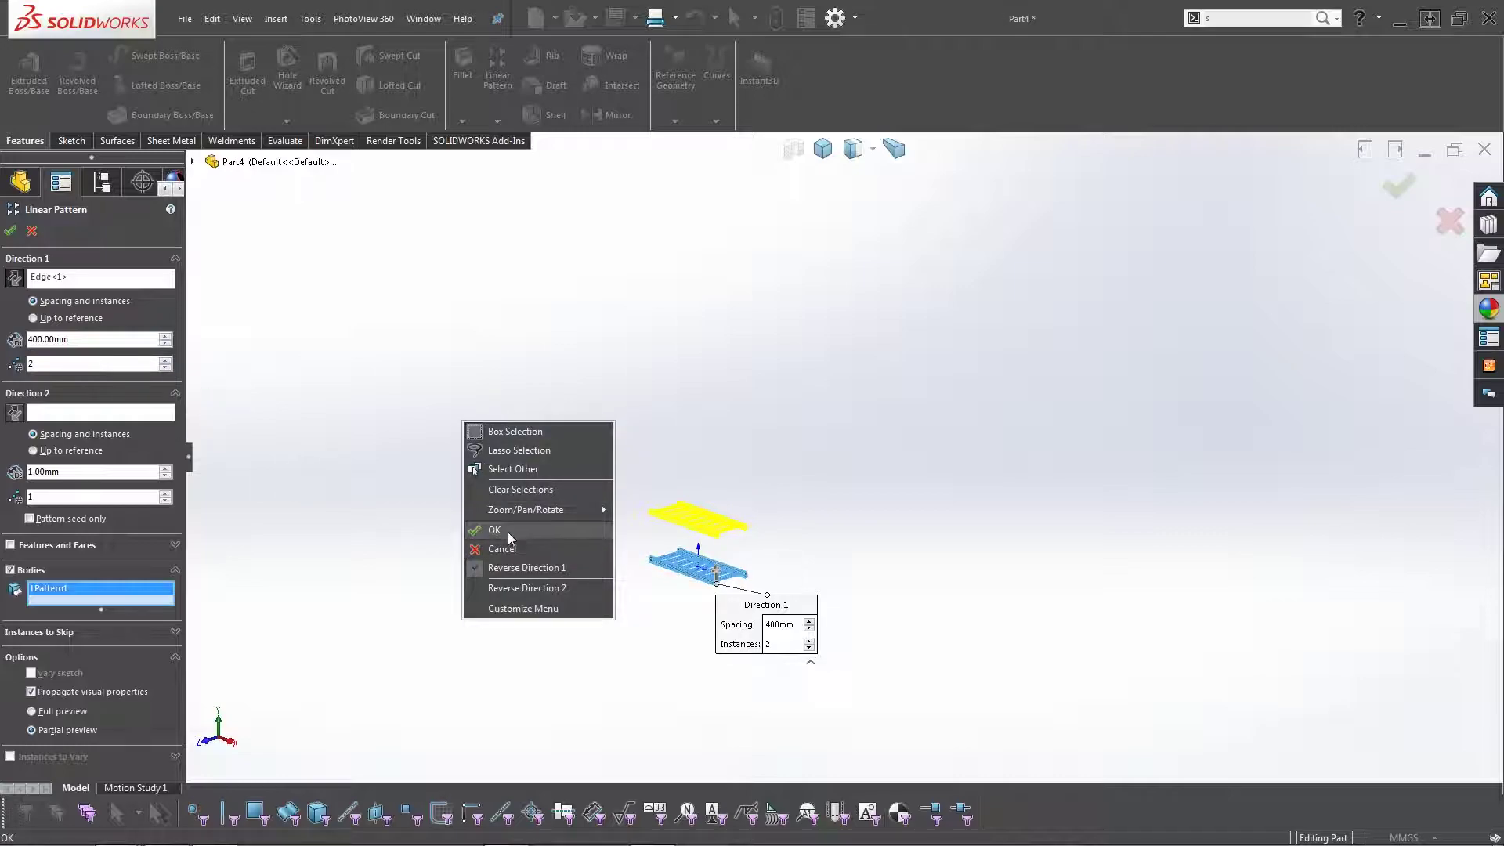
{"action": "left_click", "coordinate": [507, 531]}
{"action": "scroll", "coordinate": [755, 527], "scroll_direction": "down", "scroll_amount": 5}
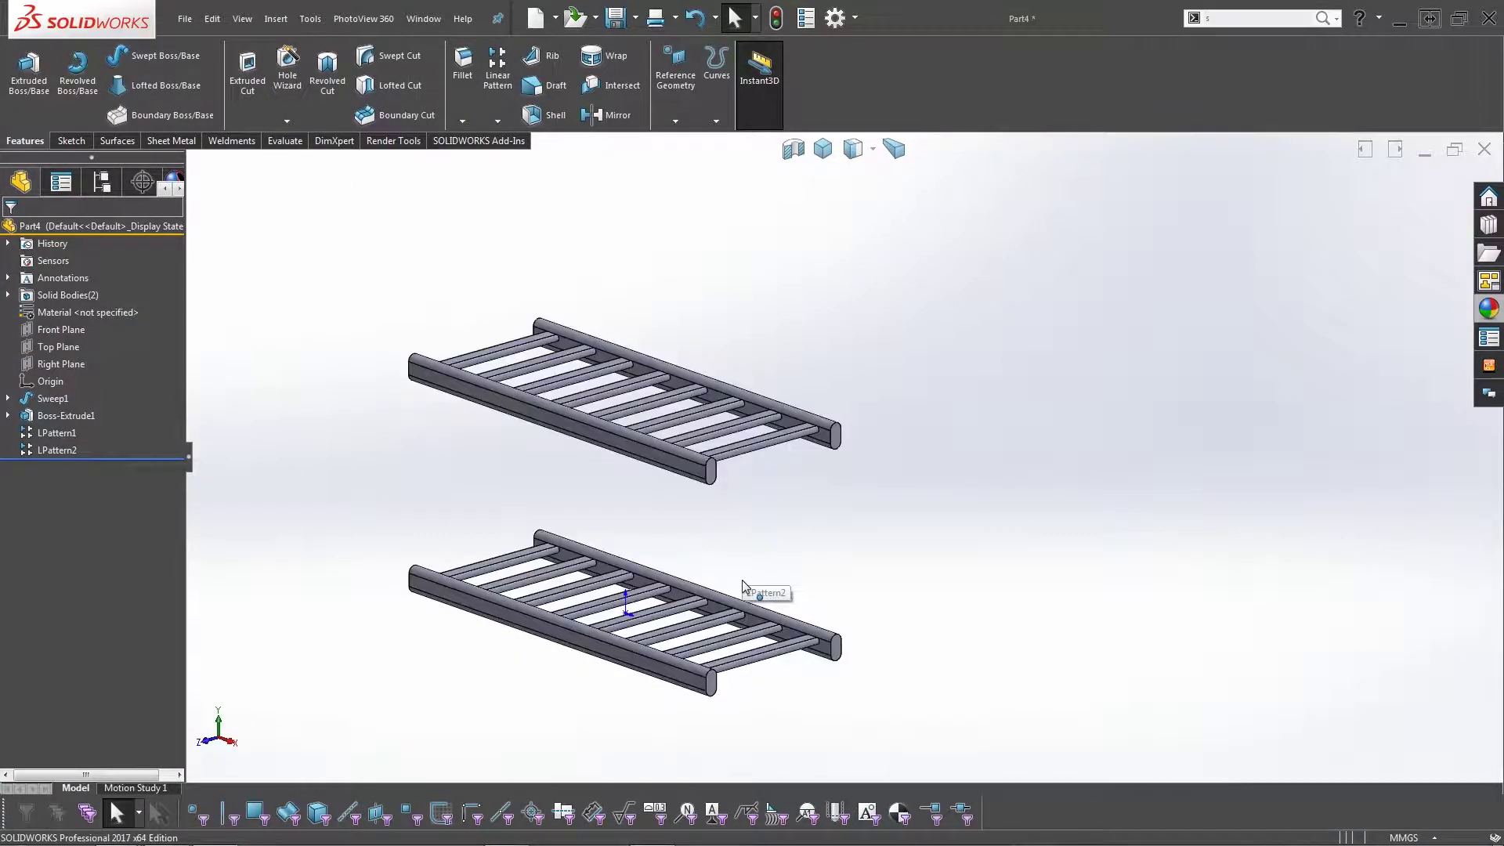
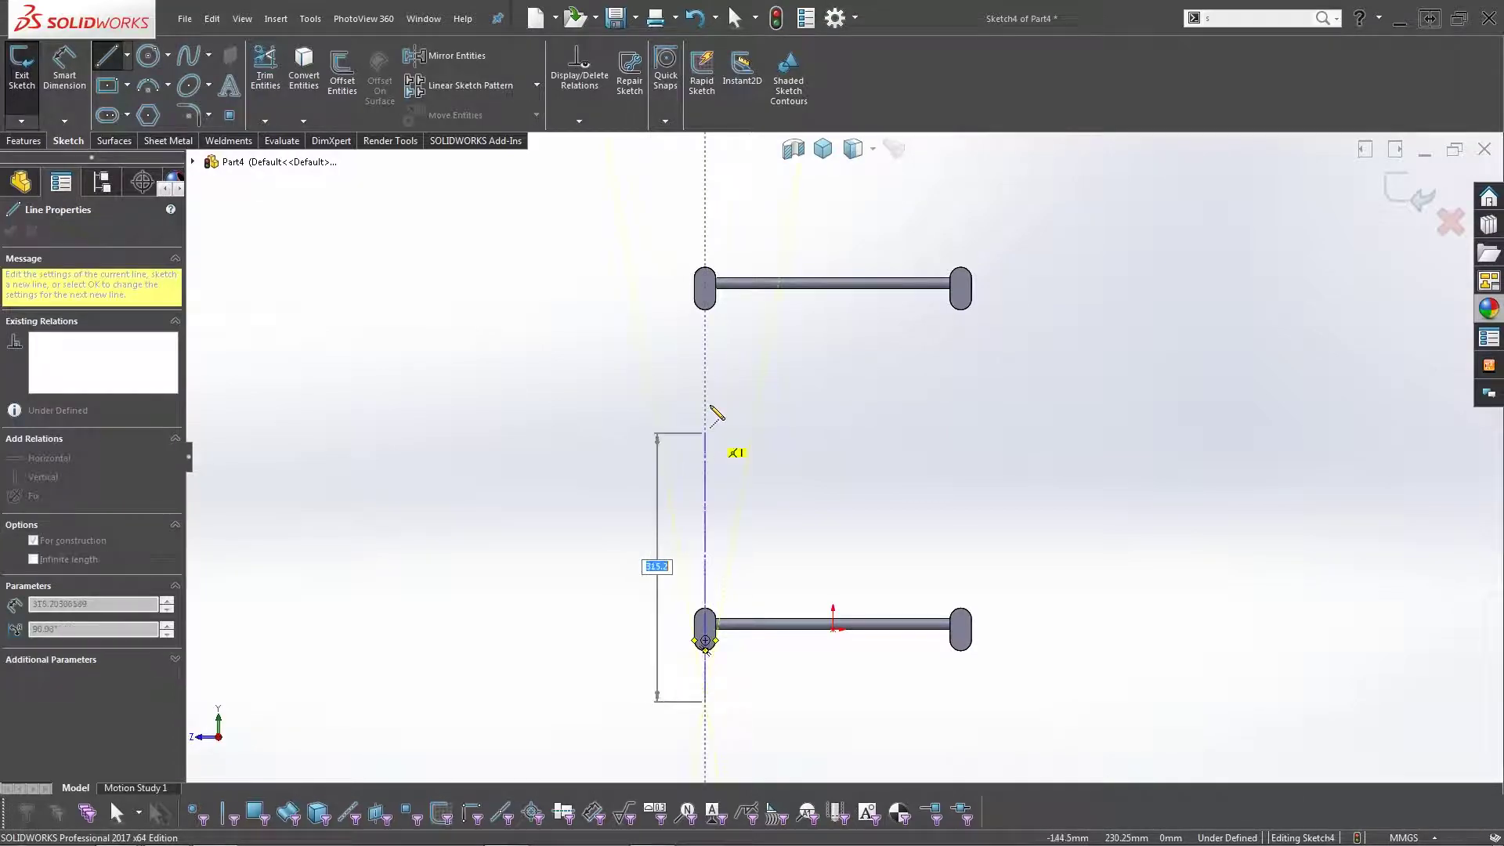
Sketch a construction path up through one side's rail ends, a tangent arc of about 35 mm radius, a horizontal line and an arc of about 22 mm radius.
{"action": "left_click", "coordinate": [705, 227]}
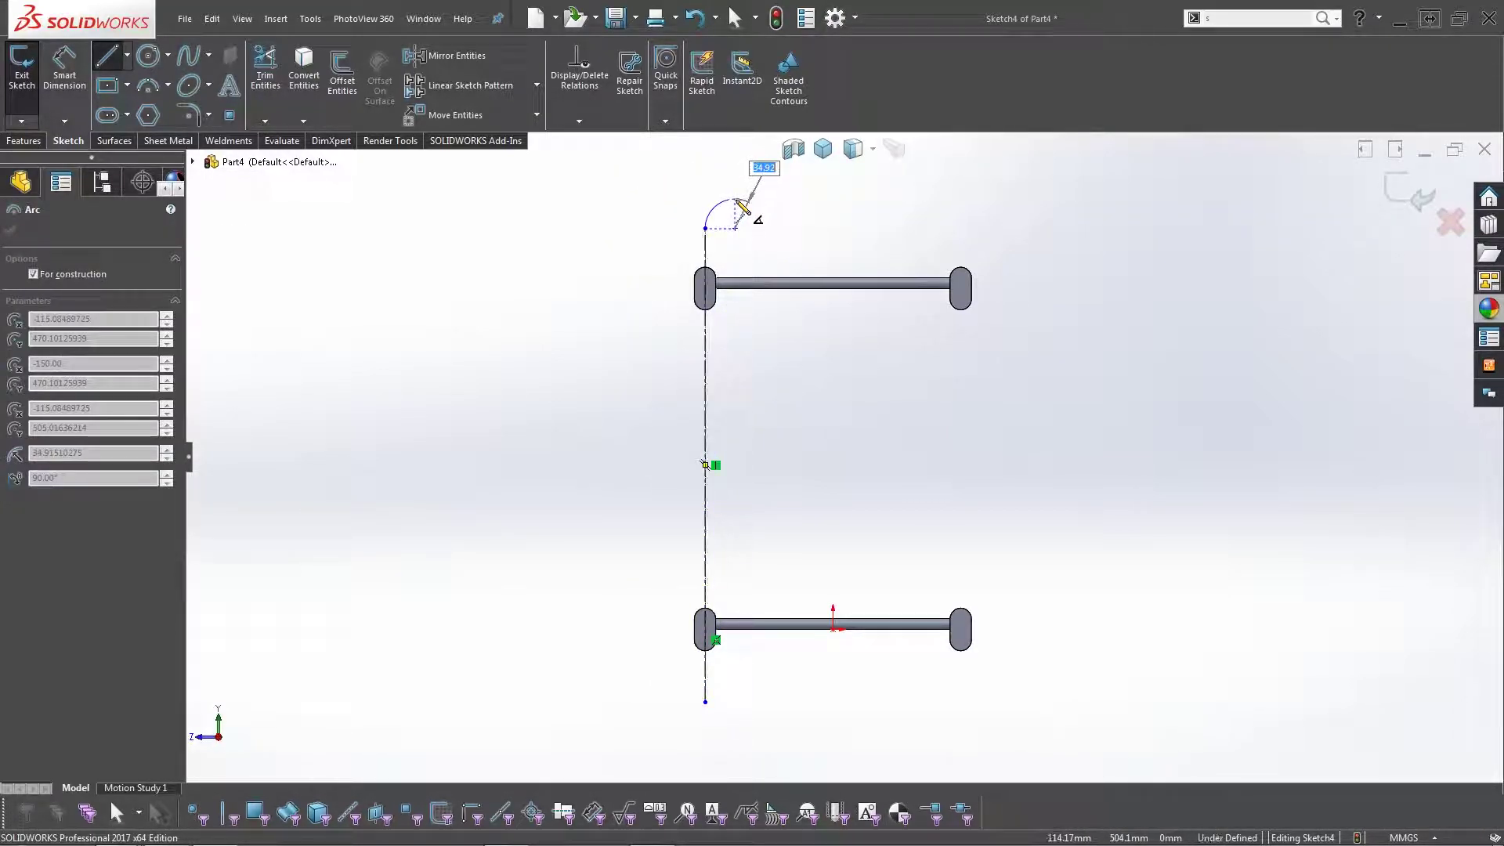
{"action": "left_click", "coordinate": [735, 199]}
{"action": "left_click", "coordinate": [943, 199]}
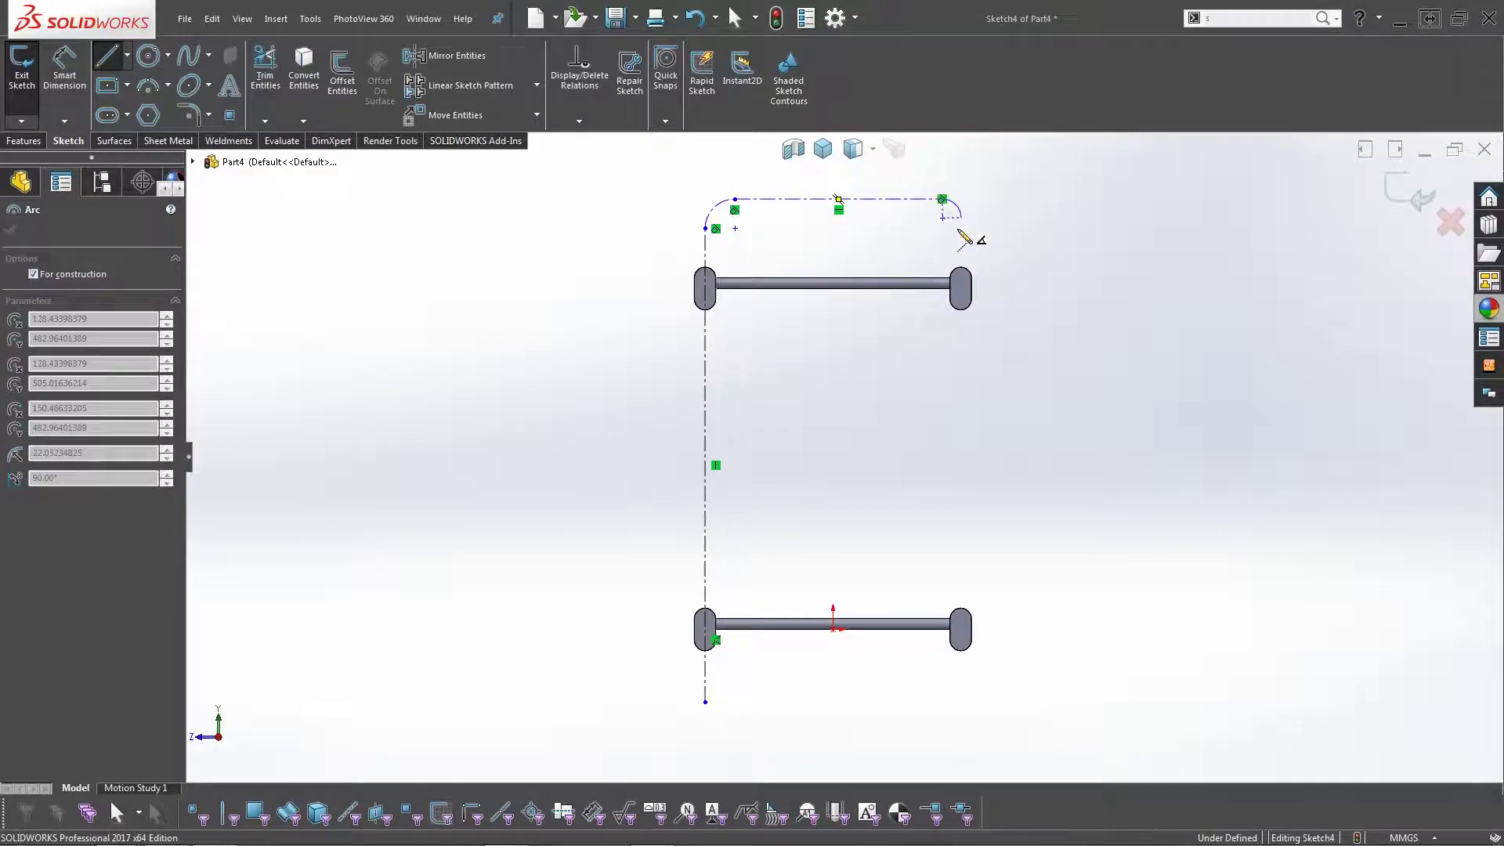
{"action": "left_click", "coordinate": [961, 218]}
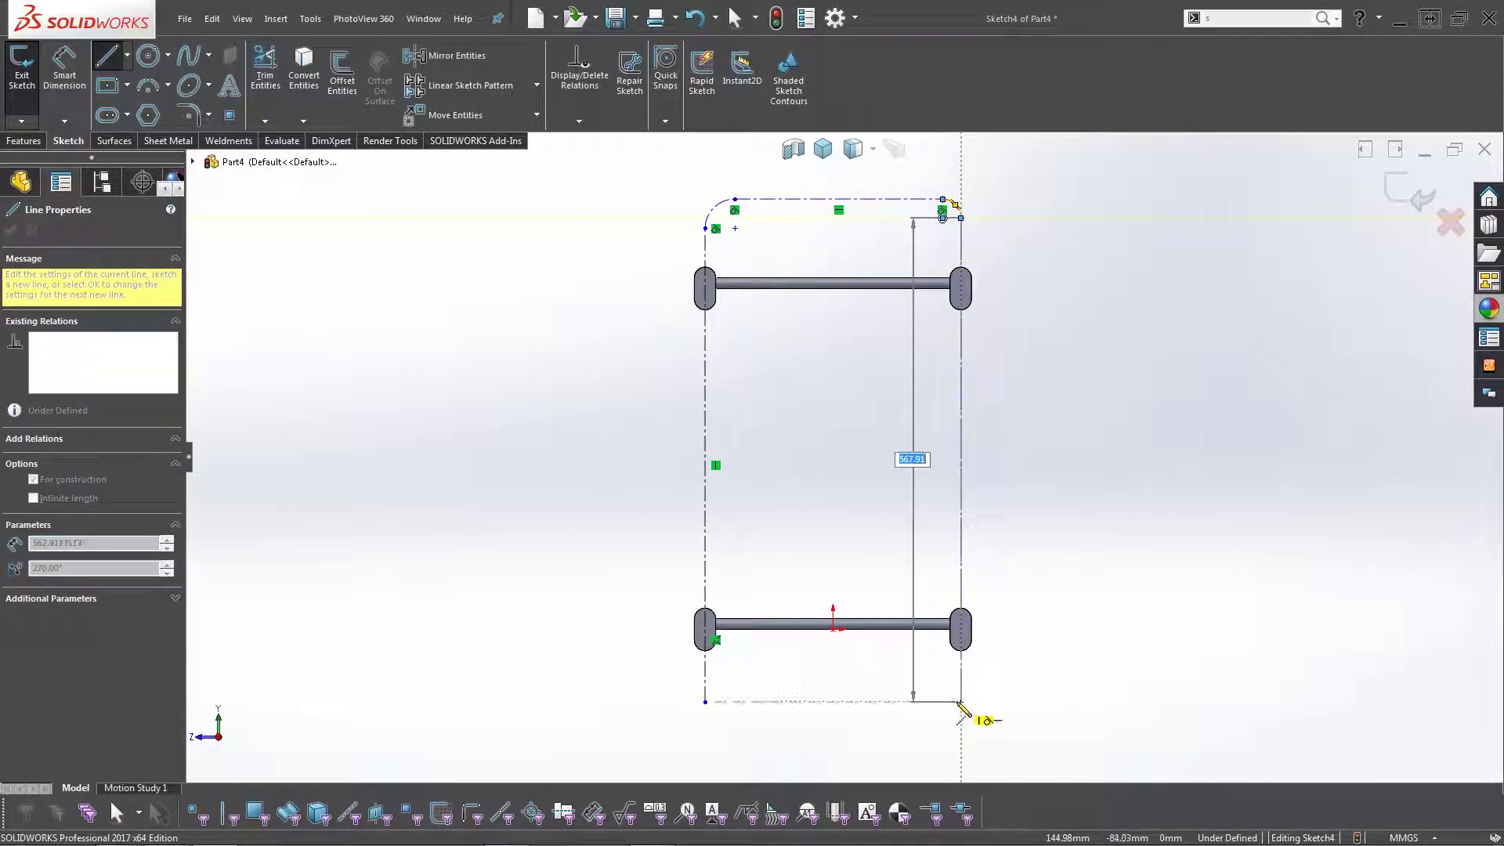
Add a construction leg about 568 mm long down through the opposite rail ends, level with the first leg's lower end, and make it vertical.
{"action": "left_click", "coordinate": [956, 702]}
{"action": "right_click", "coordinate": [1023, 617]}
{"action": "left_click", "coordinate": [1044, 662]}
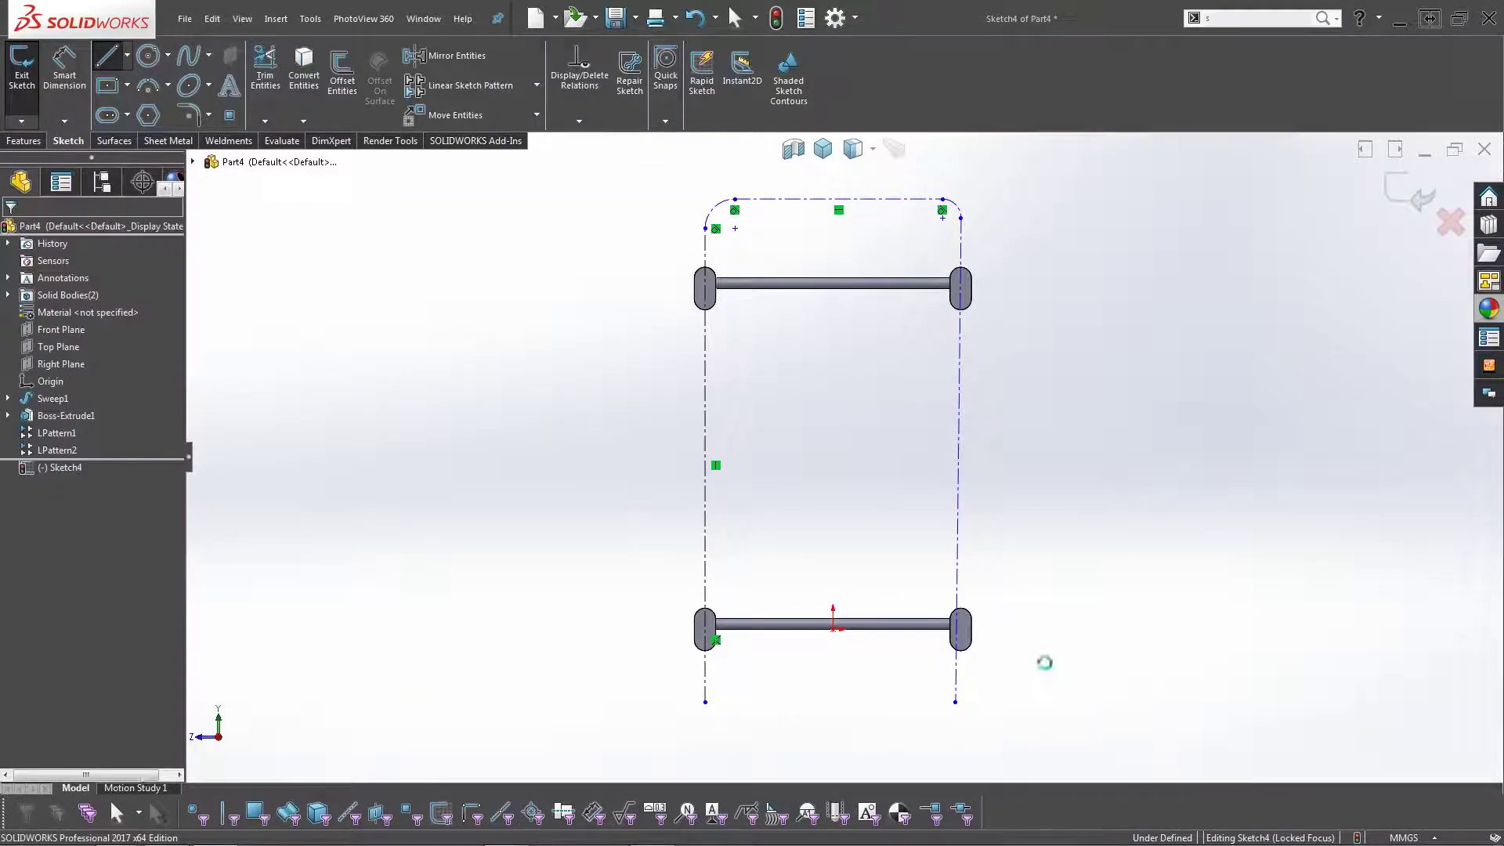
{"action": "left_click", "coordinate": [957, 603]}
{"action": "left_click", "coordinate": [1018, 521]}
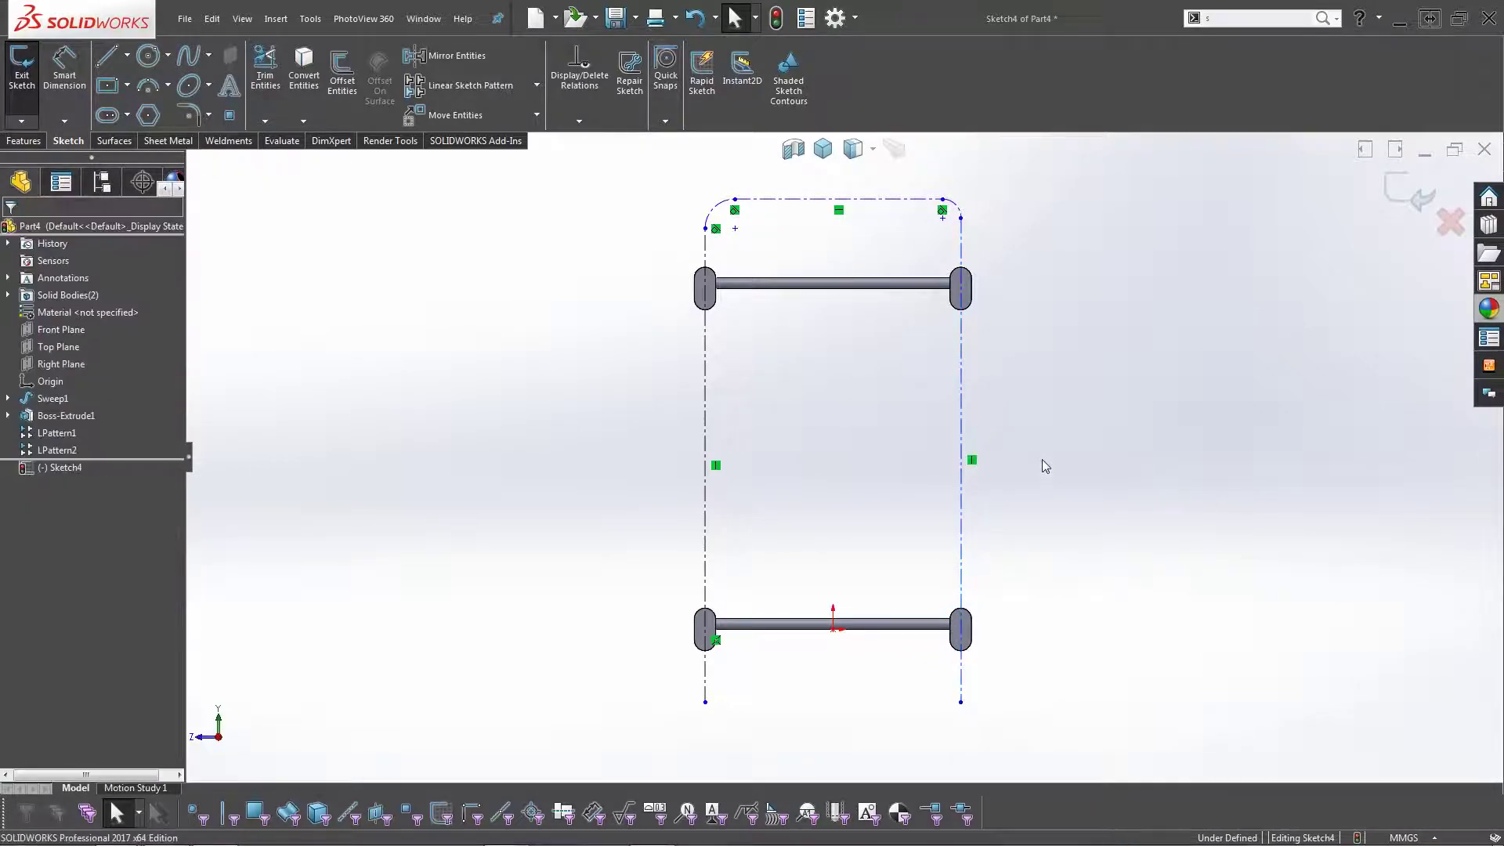
Add a horizontal relation between the lower endpoints of the two vertical construction legs.
{"action": "left_click", "coordinate": [962, 703]}
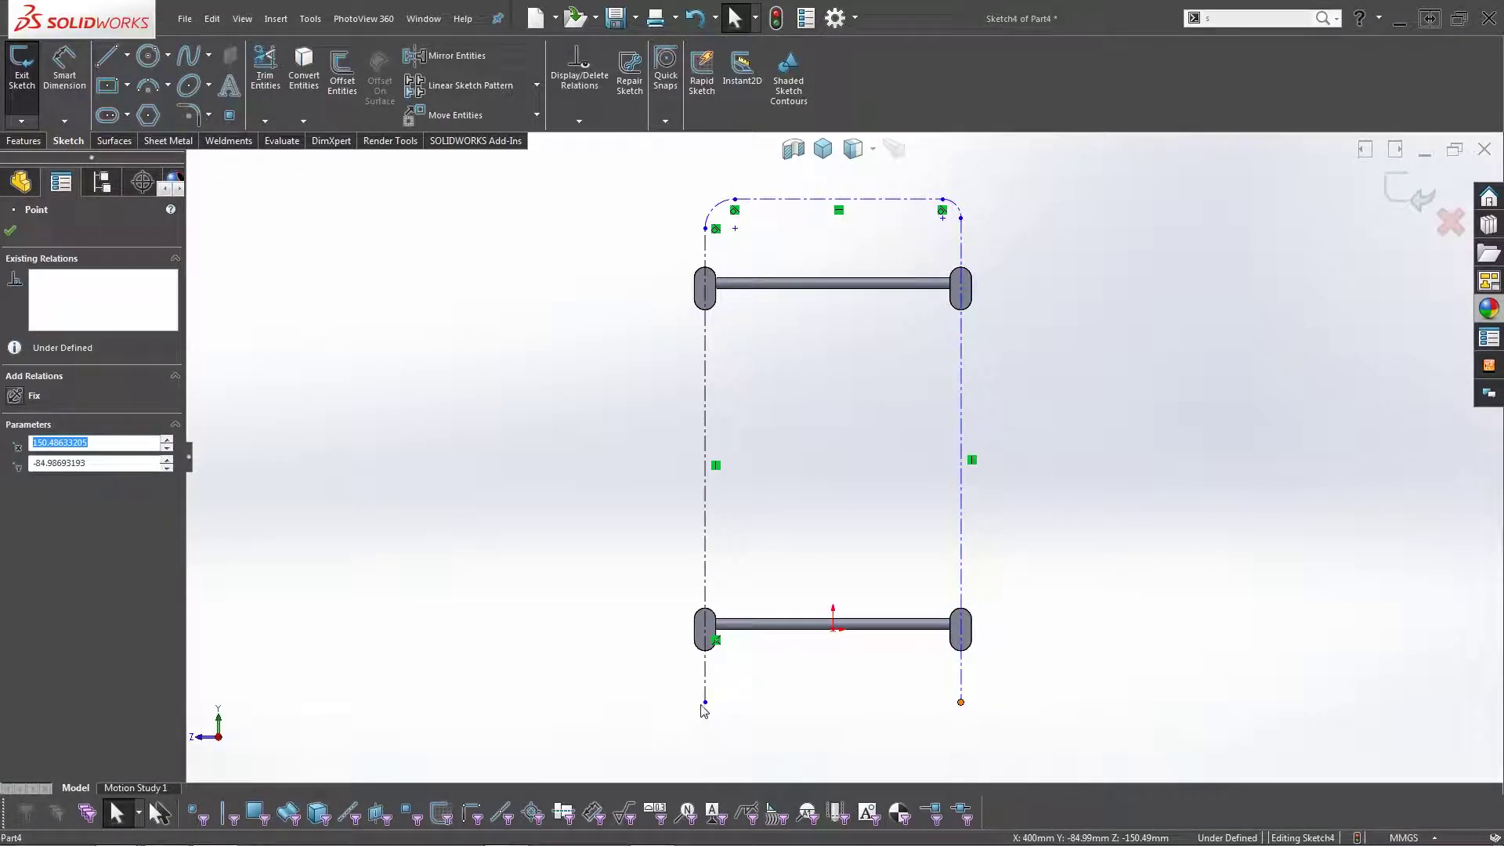
{"action": "left_click", "coordinate": [705, 703], "text": "ctrl"}
{"action": "left_click", "coordinate": [750, 636]}
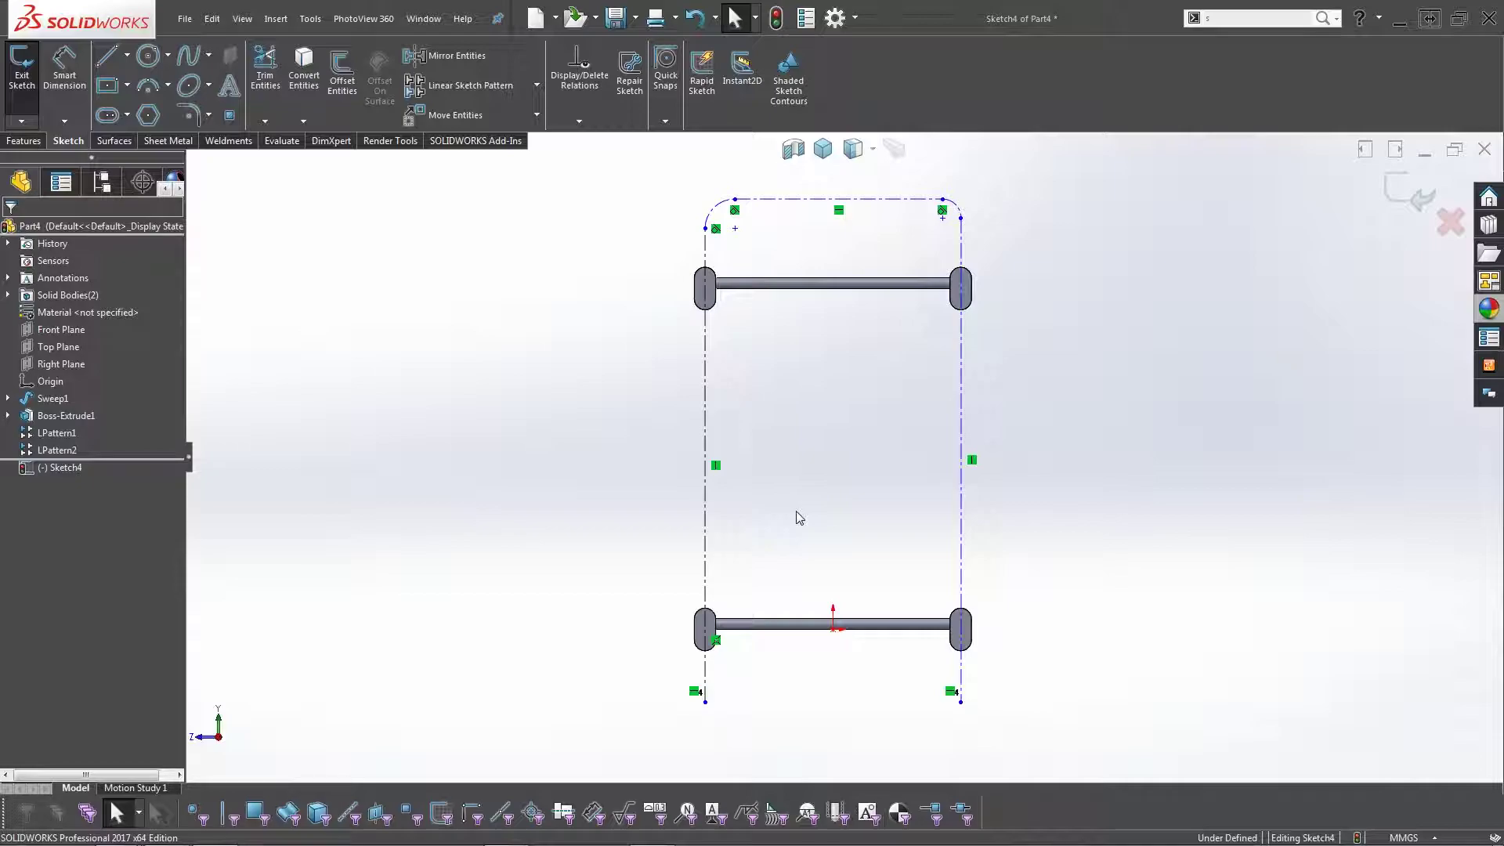
Dimension the first leg's lower endpoint from the lower rail end's bottom arc and set the distance to 100 mm.
{"action": "key", "text": "s"}
{"action": "left_click", "coordinate": [859, 532]}
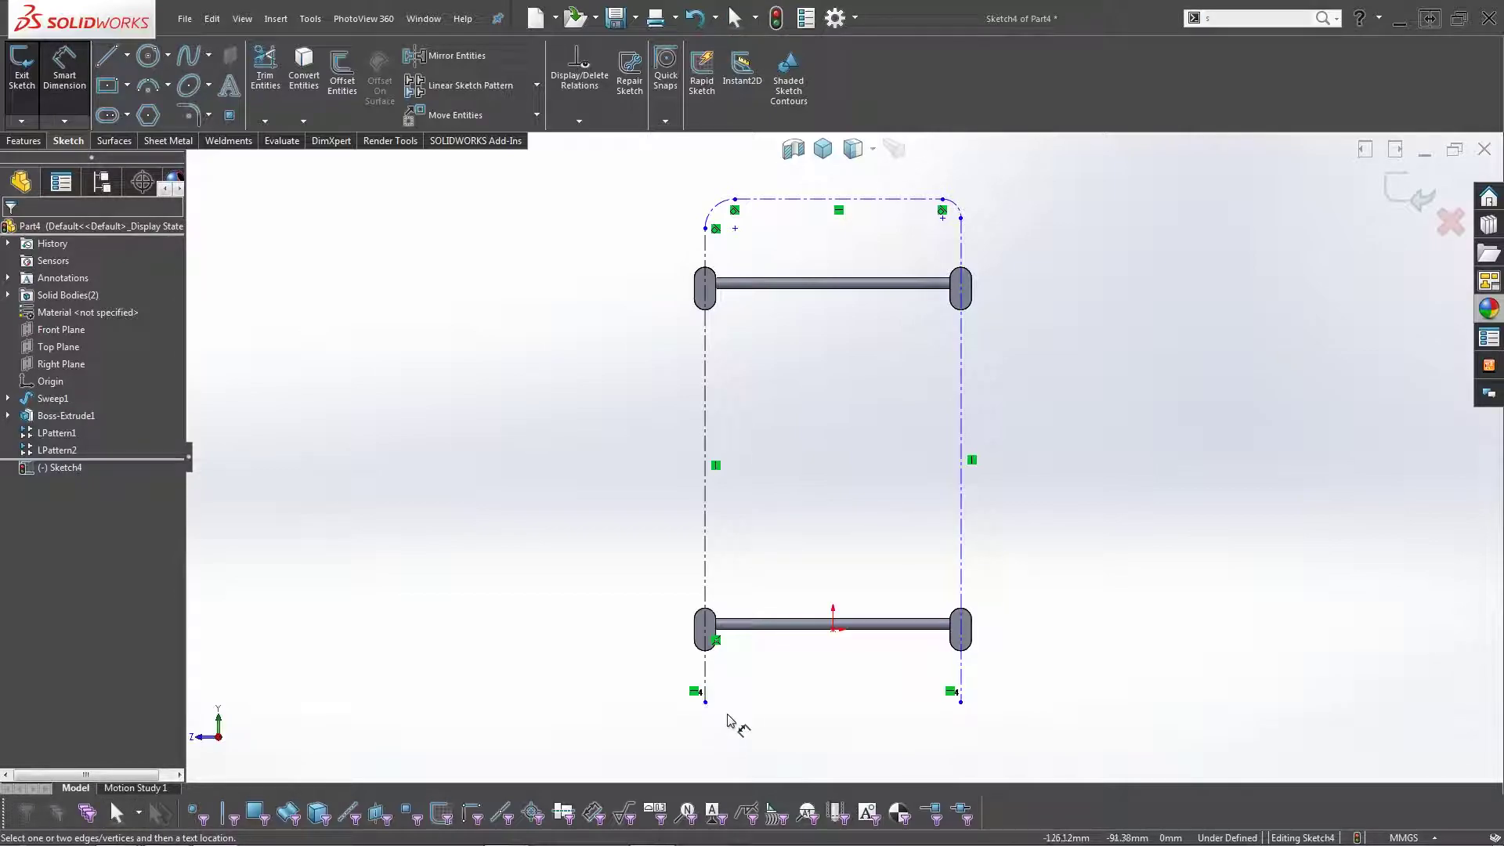
{"action": "left_click", "coordinate": [705, 703]}
{"action": "scroll", "coordinate": [729, 671], "scroll_direction": "down", "scroll_amount": 3}
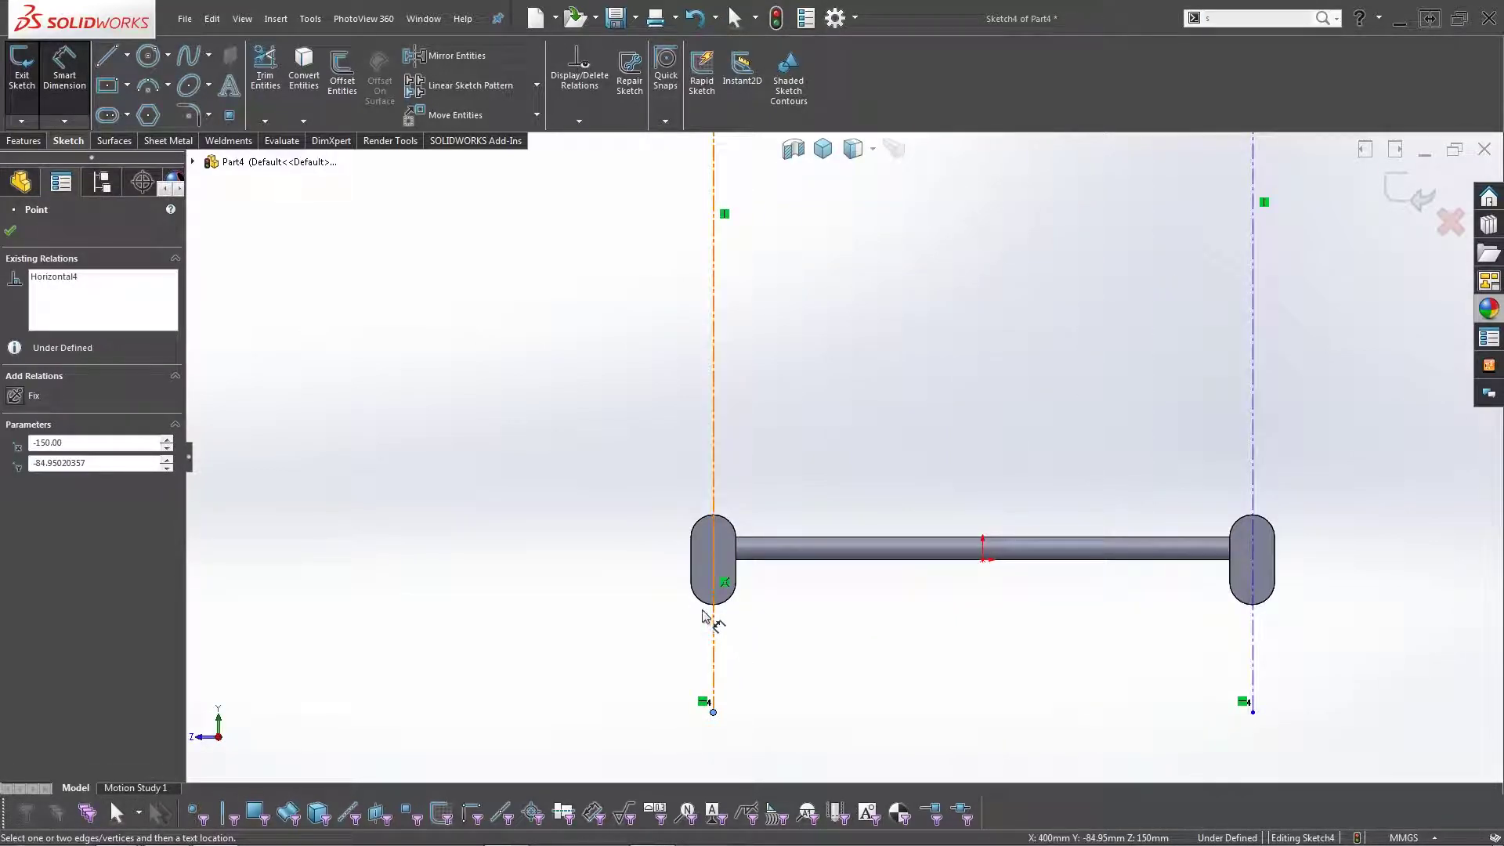
{"action": "left_click", "coordinate": [713, 584]}
{"action": "left_click", "coordinate": [582, 649]}
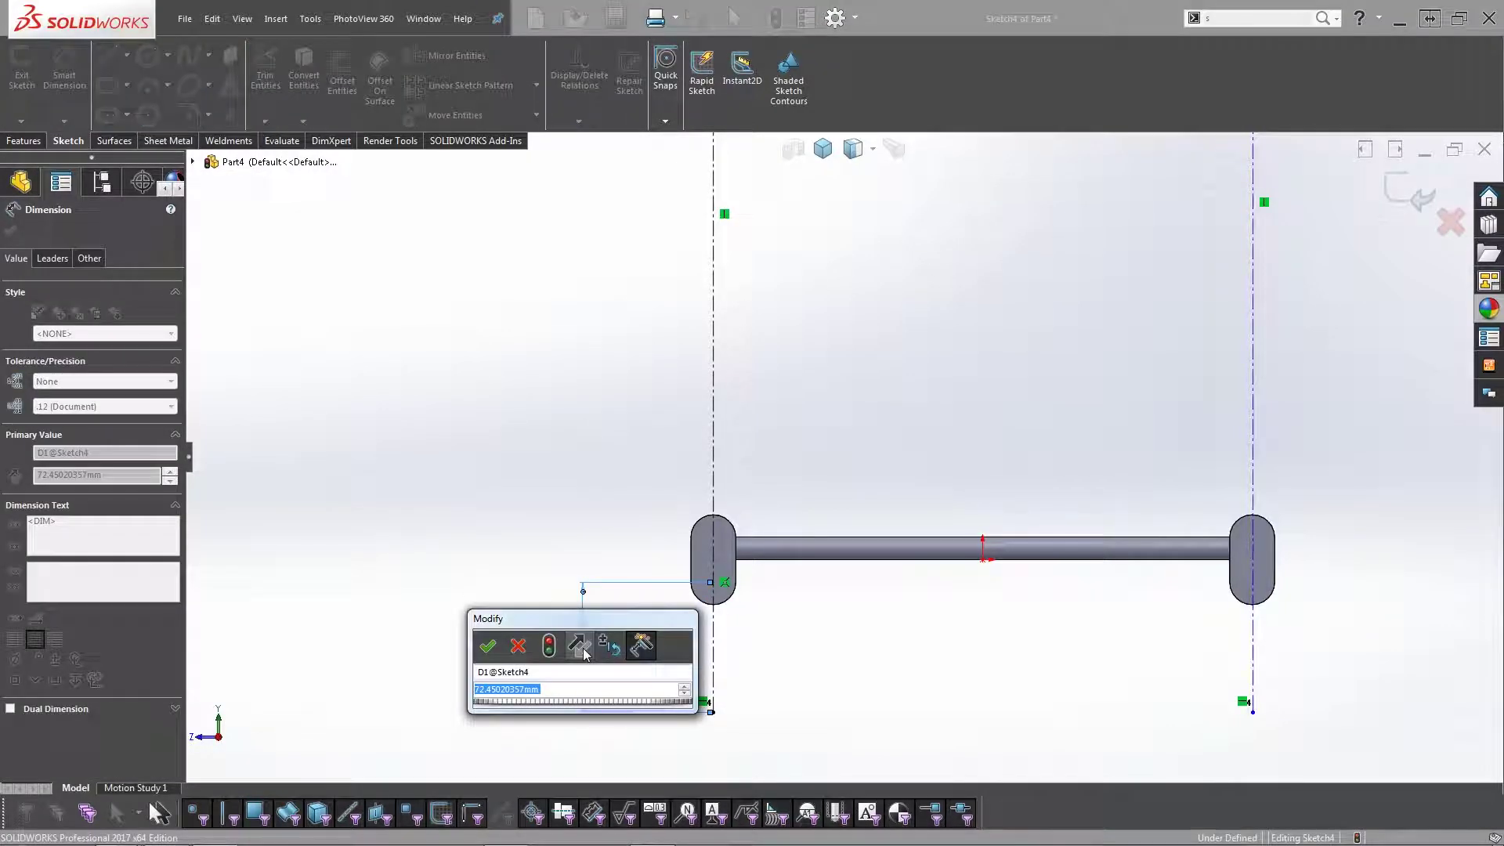
{"action": "type", "text": "100"}
{"action": "key", "text": "Return"}
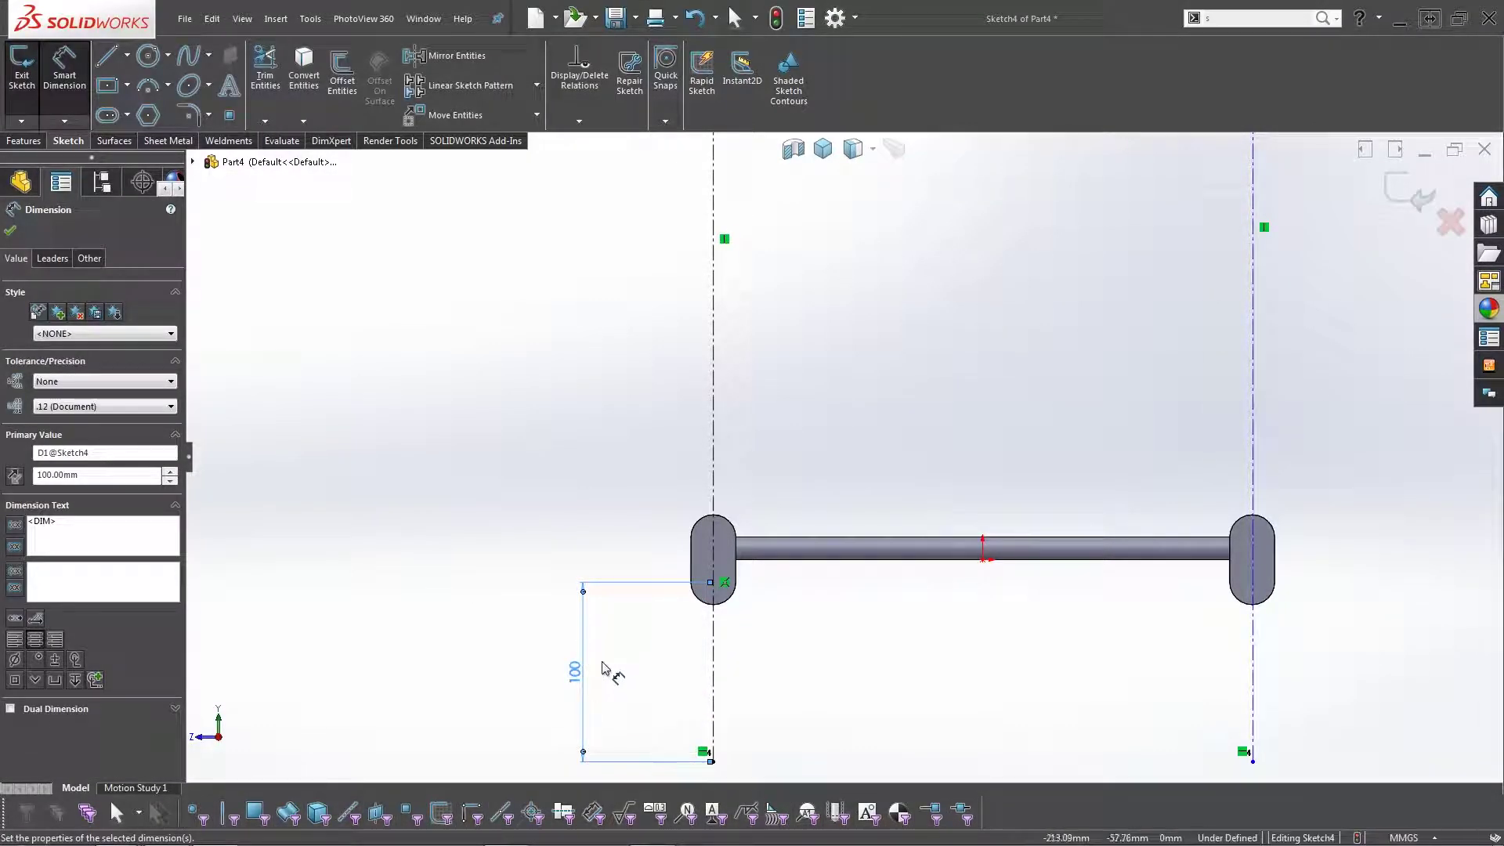
{"action": "key", "text": "Escape"}
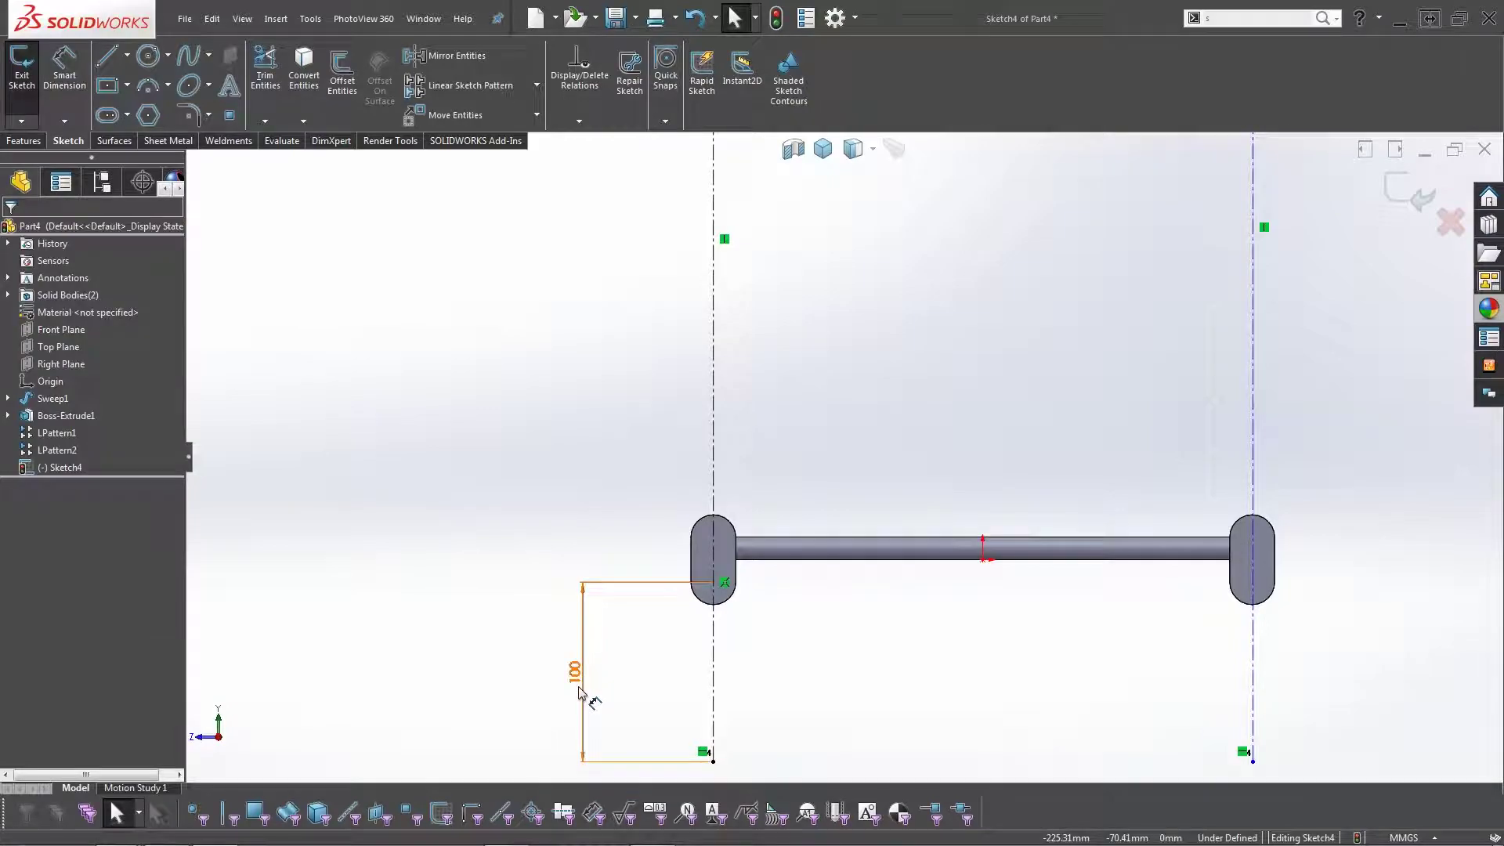
Switch that dimension's first arc condition to Min so it references the rail's lowest point, and set it to 100 mm again.
{"action": "left_click", "coordinate": [575, 672]}
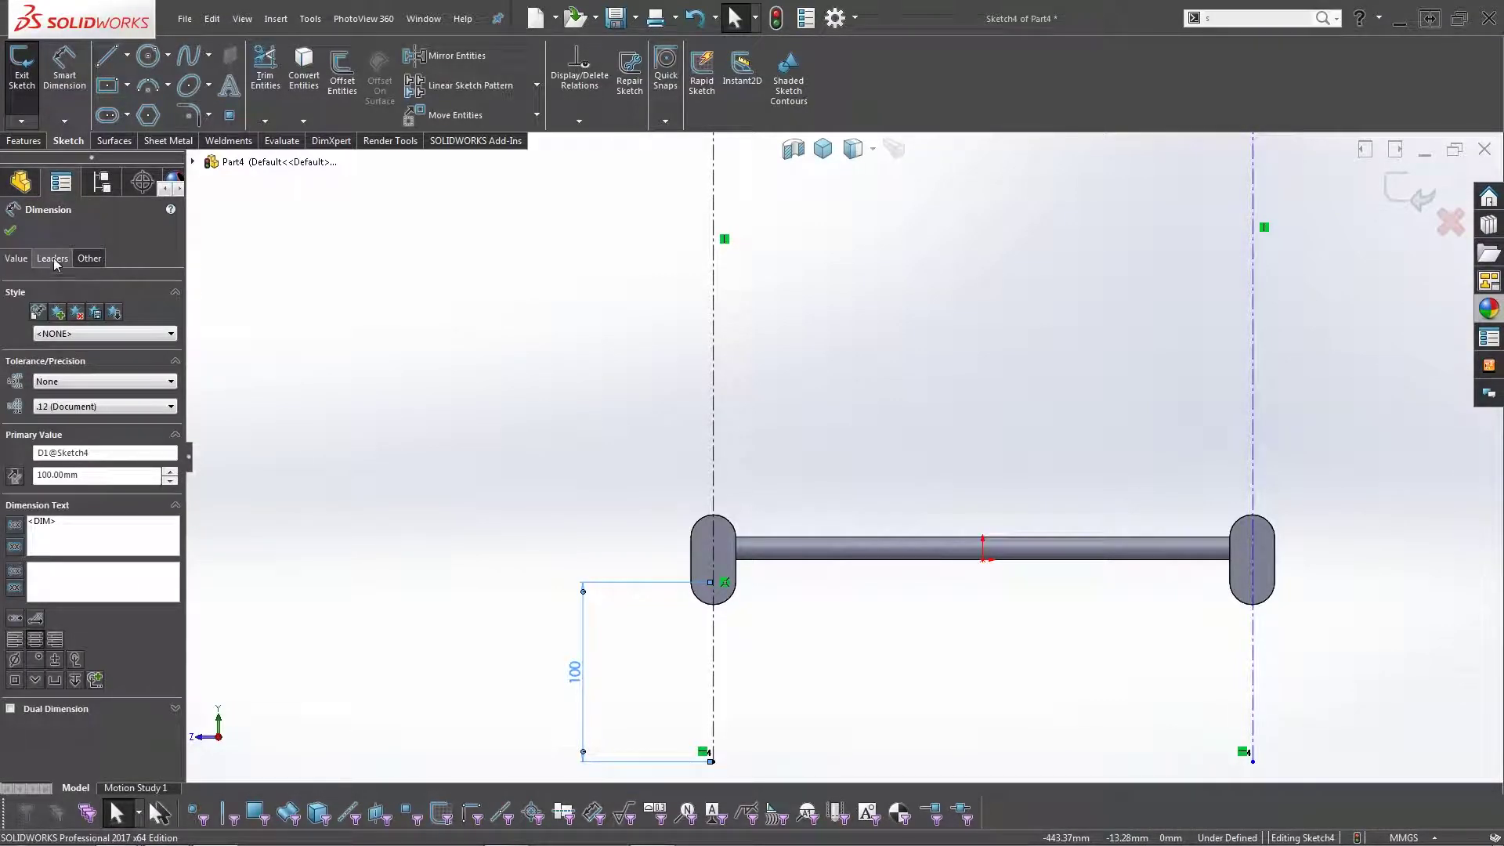
{"action": "left_click", "coordinate": [53, 260]}
{"action": "left_click", "coordinate": [132, 685]}
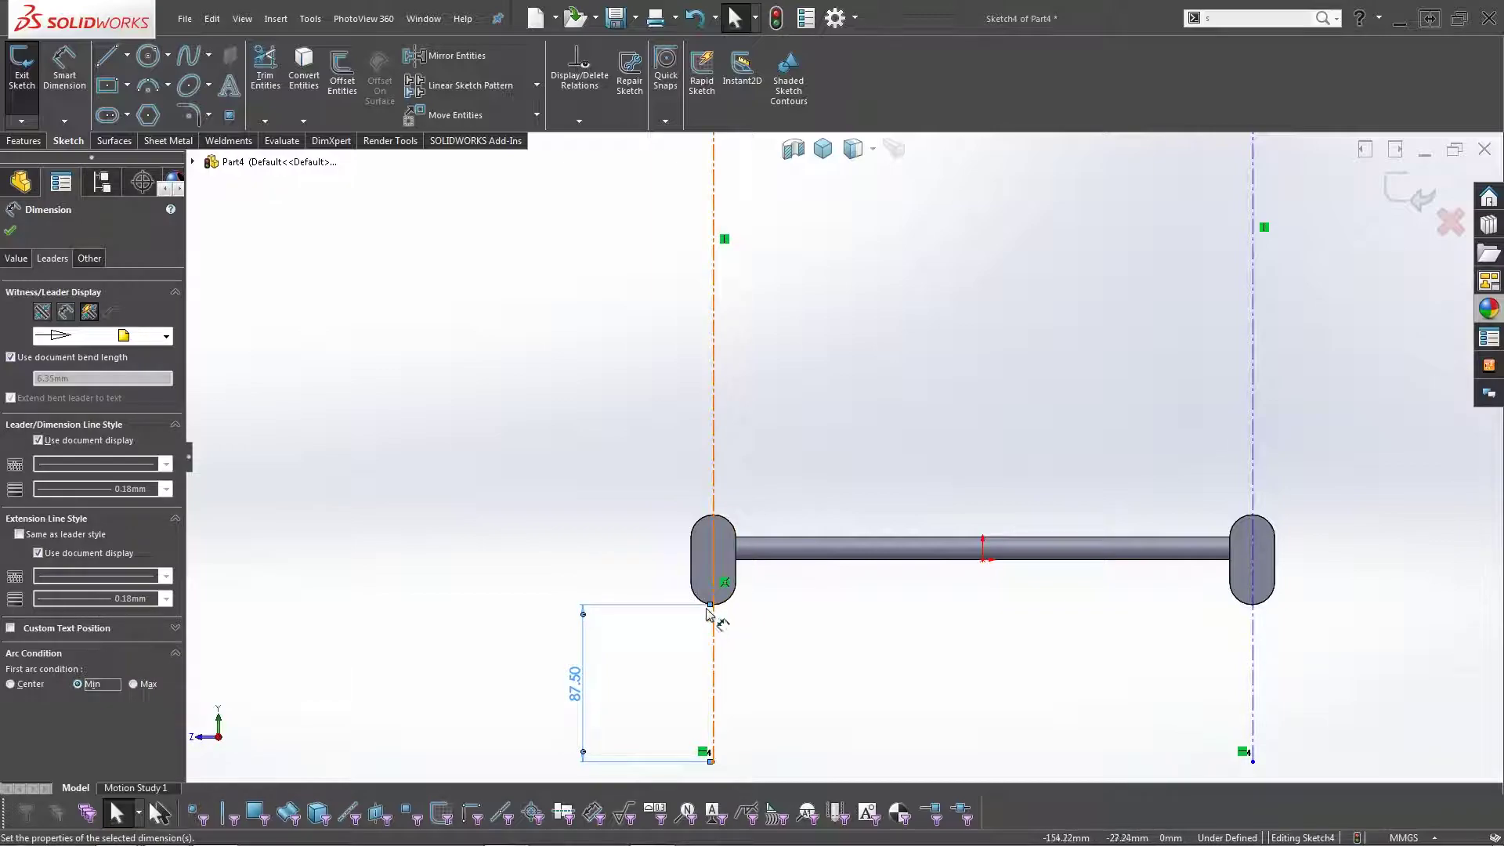
{"action": "key", "text": "Escape"}
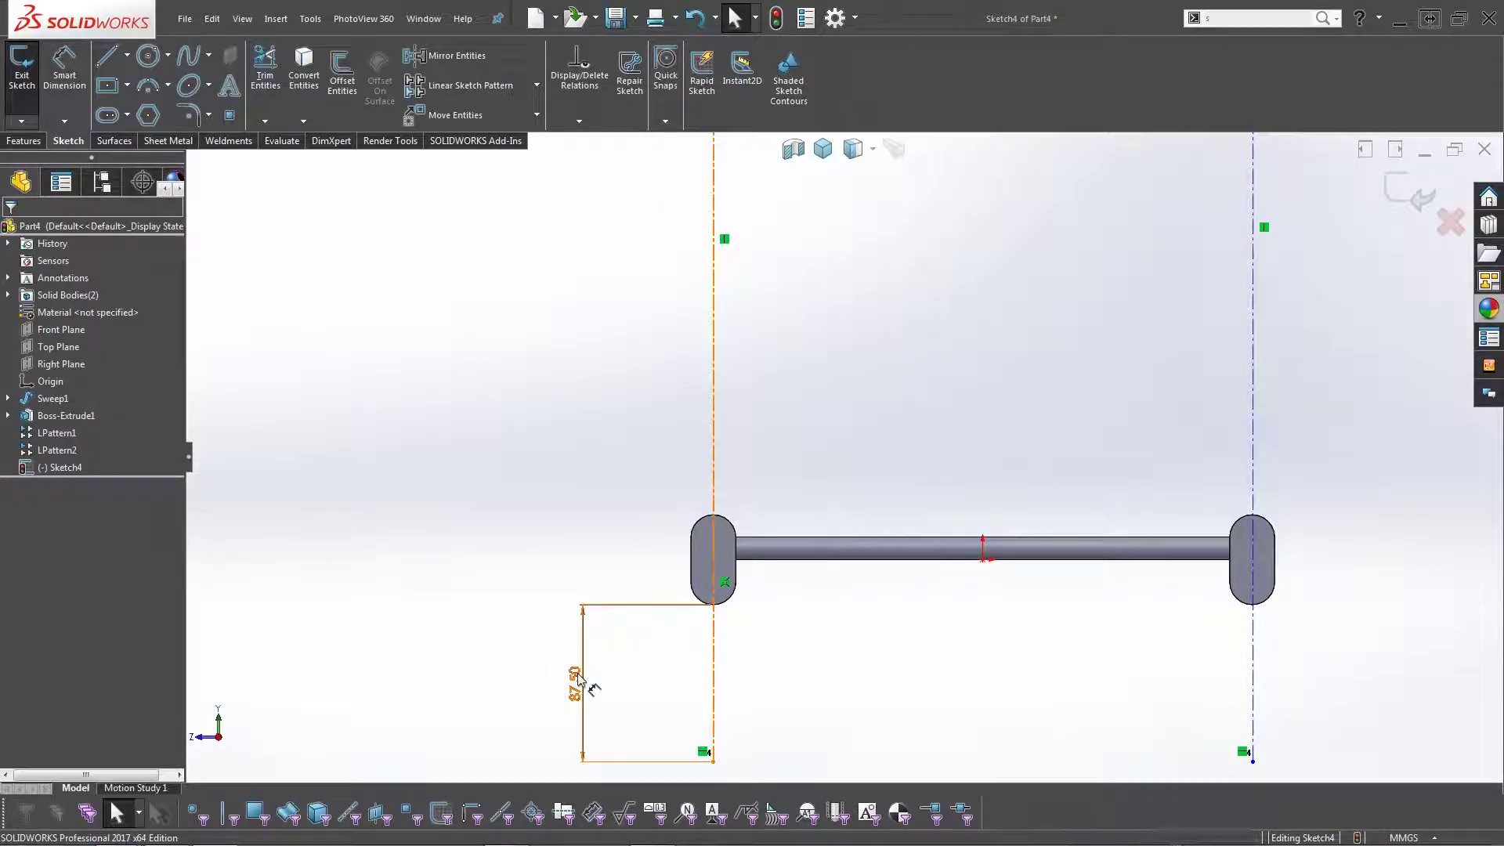
{"action": "left_click", "coordinate": [577, 672]}
{"action": "double_click", "coordinate": [577, 672]}
{"action": "type", "text": "100"}
{"action": "key", "text": "Return"}
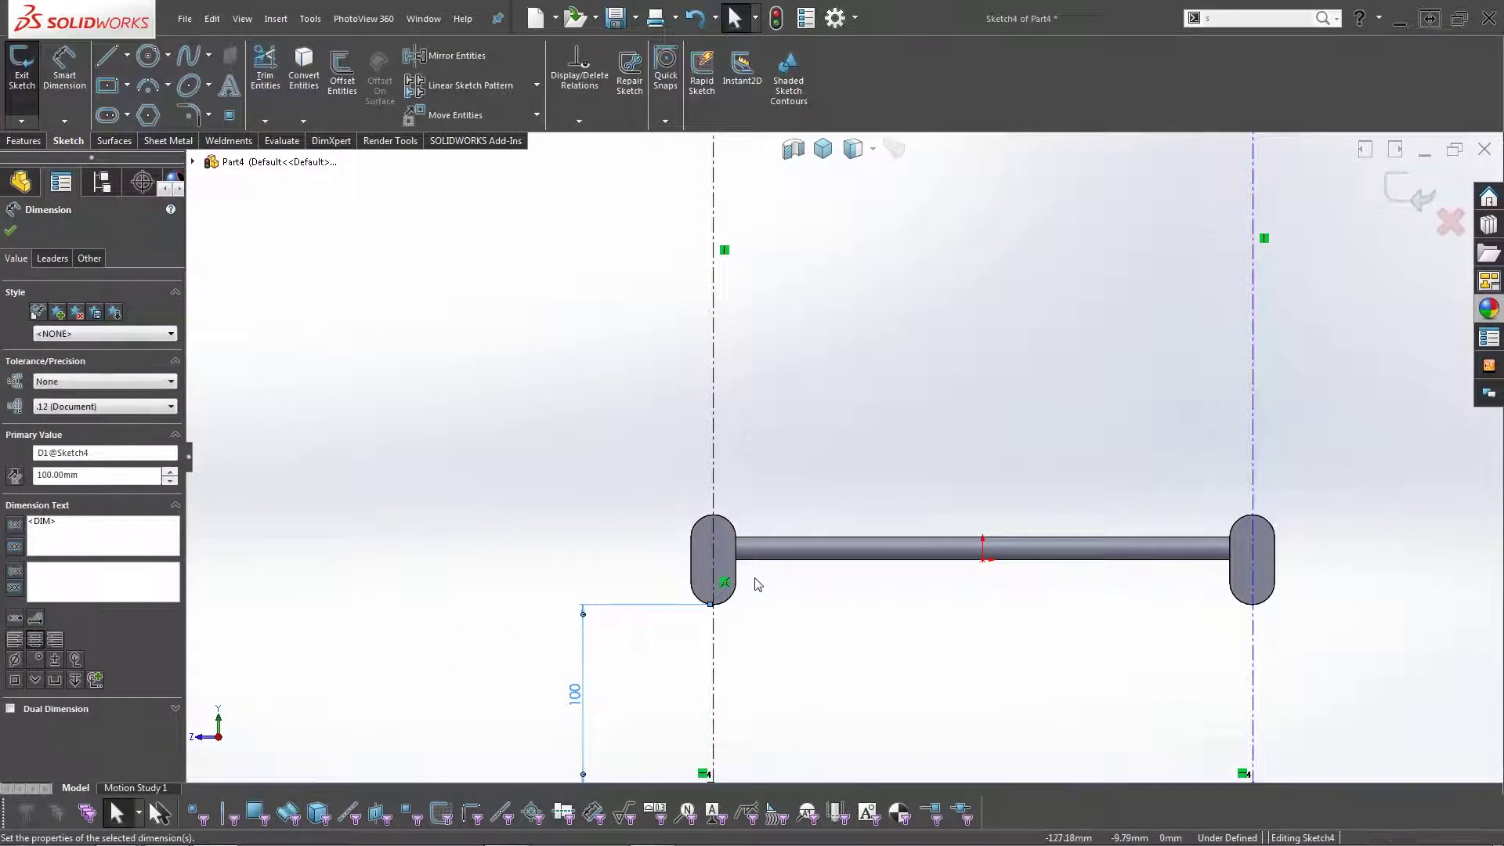
{"action": "scroll", "coordinate": [1126, 627], "scroll_direction": "up", "scroll_amount": 3}
{"action": "scroll", "coordinate": [1105, 623], "scroll_direction": "down", "scroll_amount": 2}
{"action": "key", "text": "Escape"}
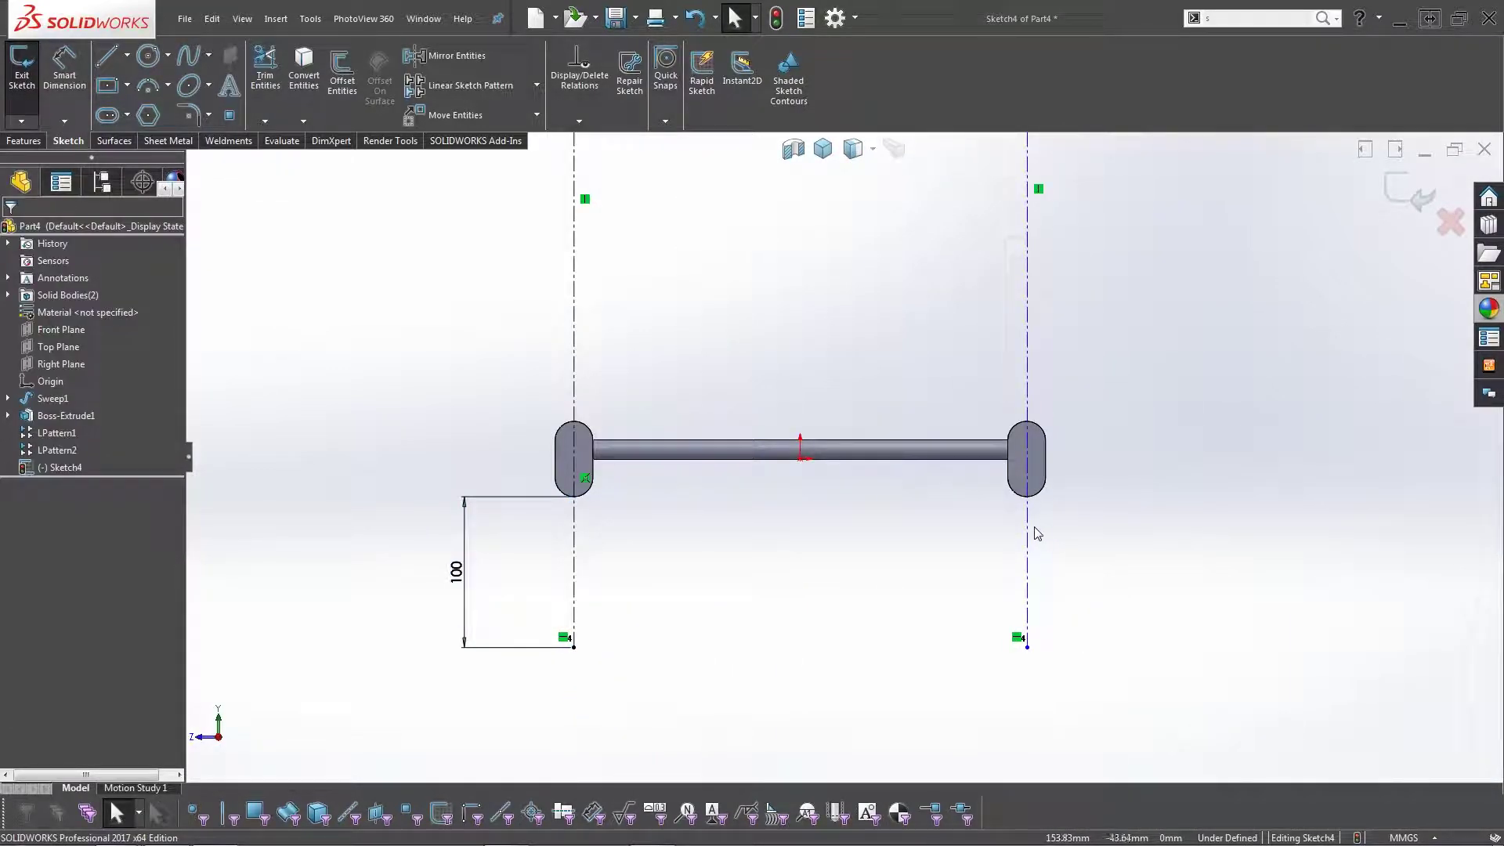
Place a sketch point at the top midpoint of the opposite lower rail end and make the displaced second leg coincident with it.
{"action": "left_click_drag", "start_coordinate": [1032, 514], "coordinate": [1051, 520]}
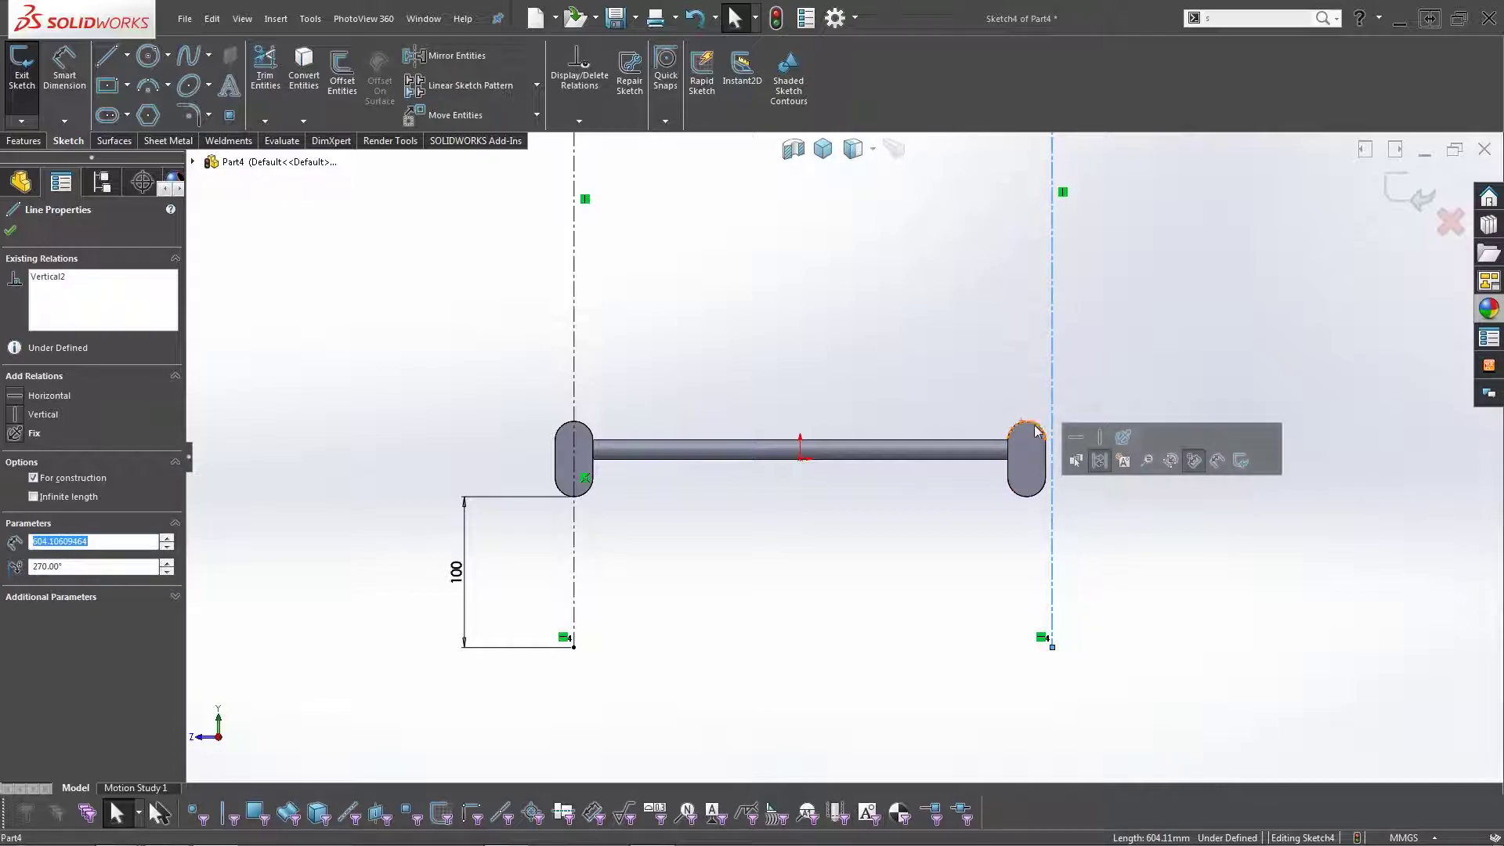
{"action": "scroll", "coordinate": [1026, 498], "scroll_direction": "down", "scroll_amount": 3}
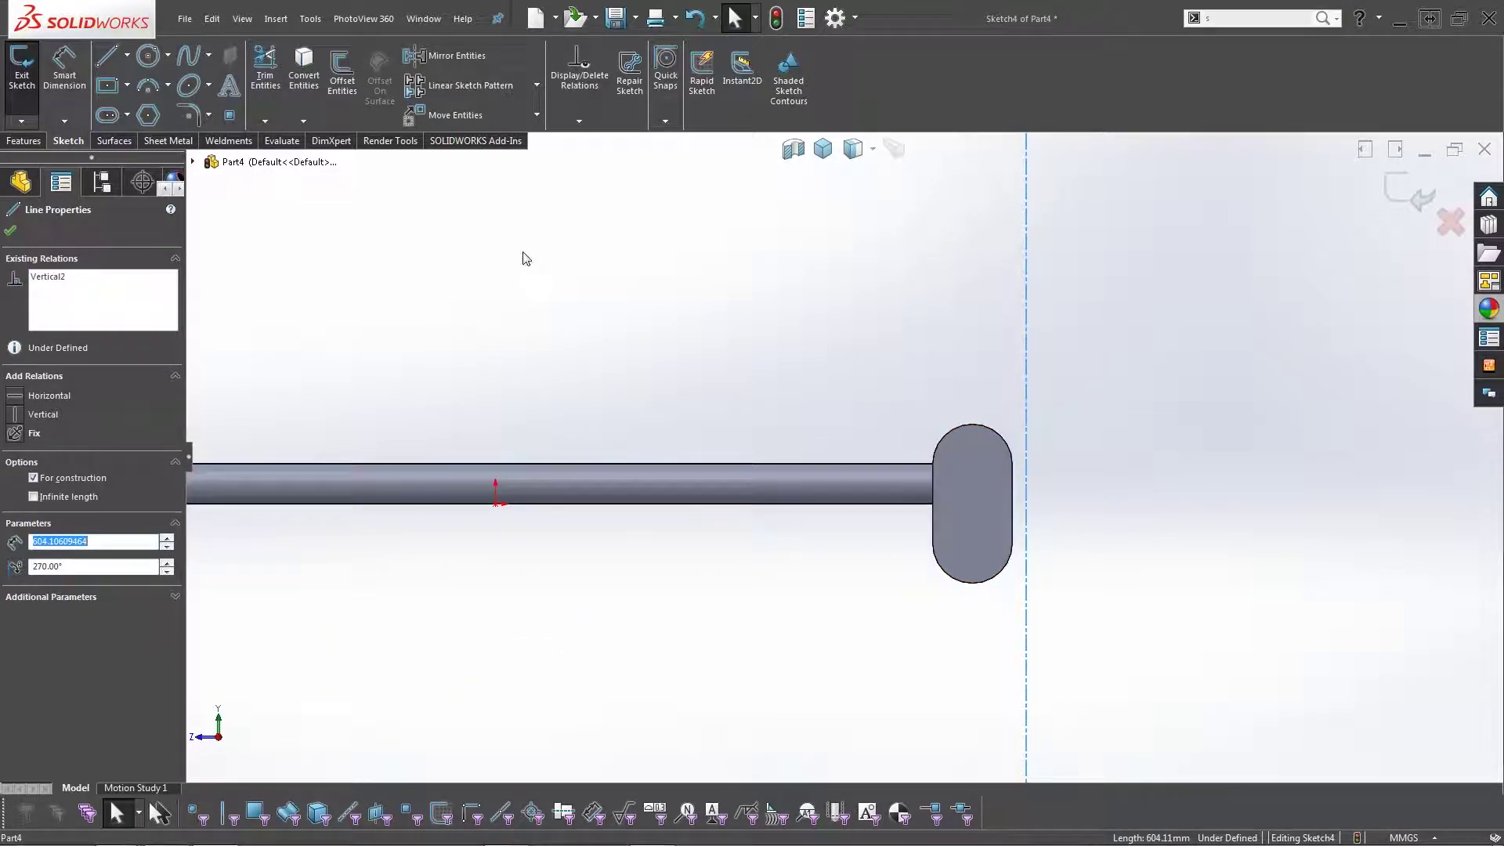
{"action": "left_click", "coordinate": [231, 116]}
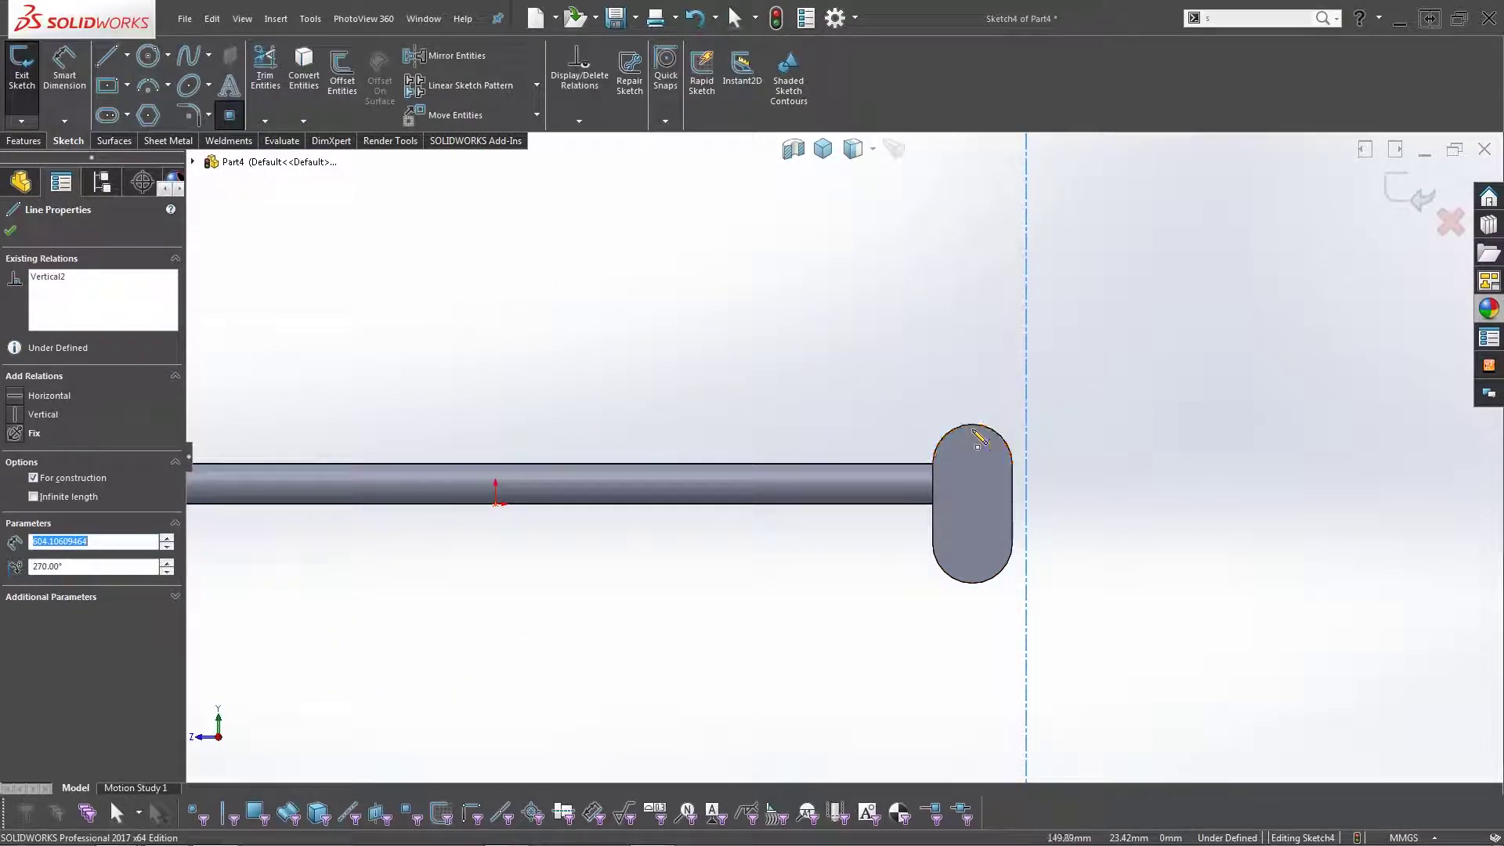
{"action": "left_click", "coordinate": [972, 424]}
{"action": "key", "text": "Escape"}
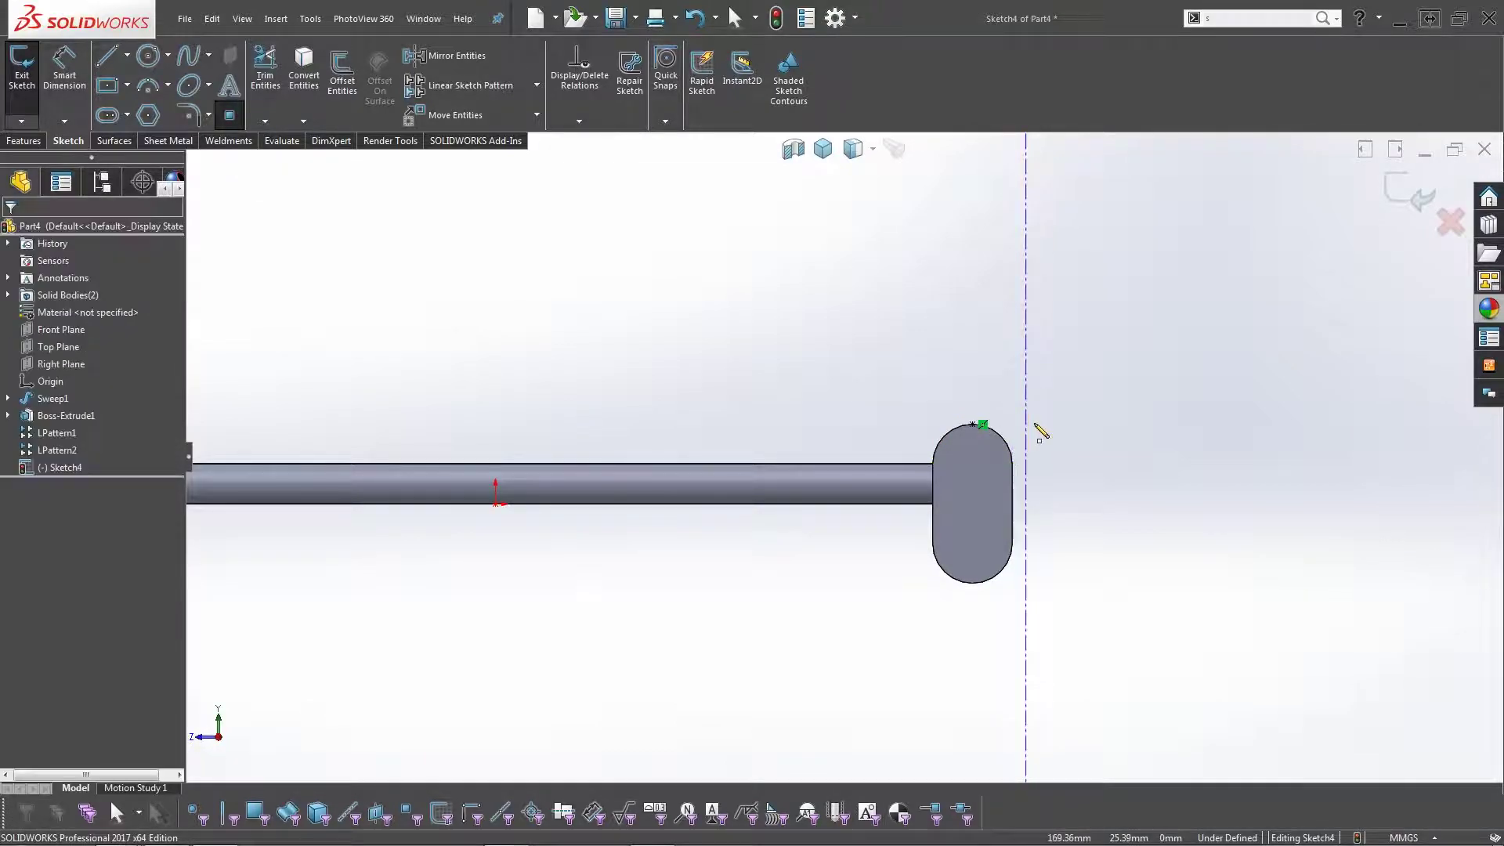
{"action": "left_click", "coordinate": [1027, 427]}
{"action": "left_click", "coordinate": [973, 425], "text": "ctrl"}
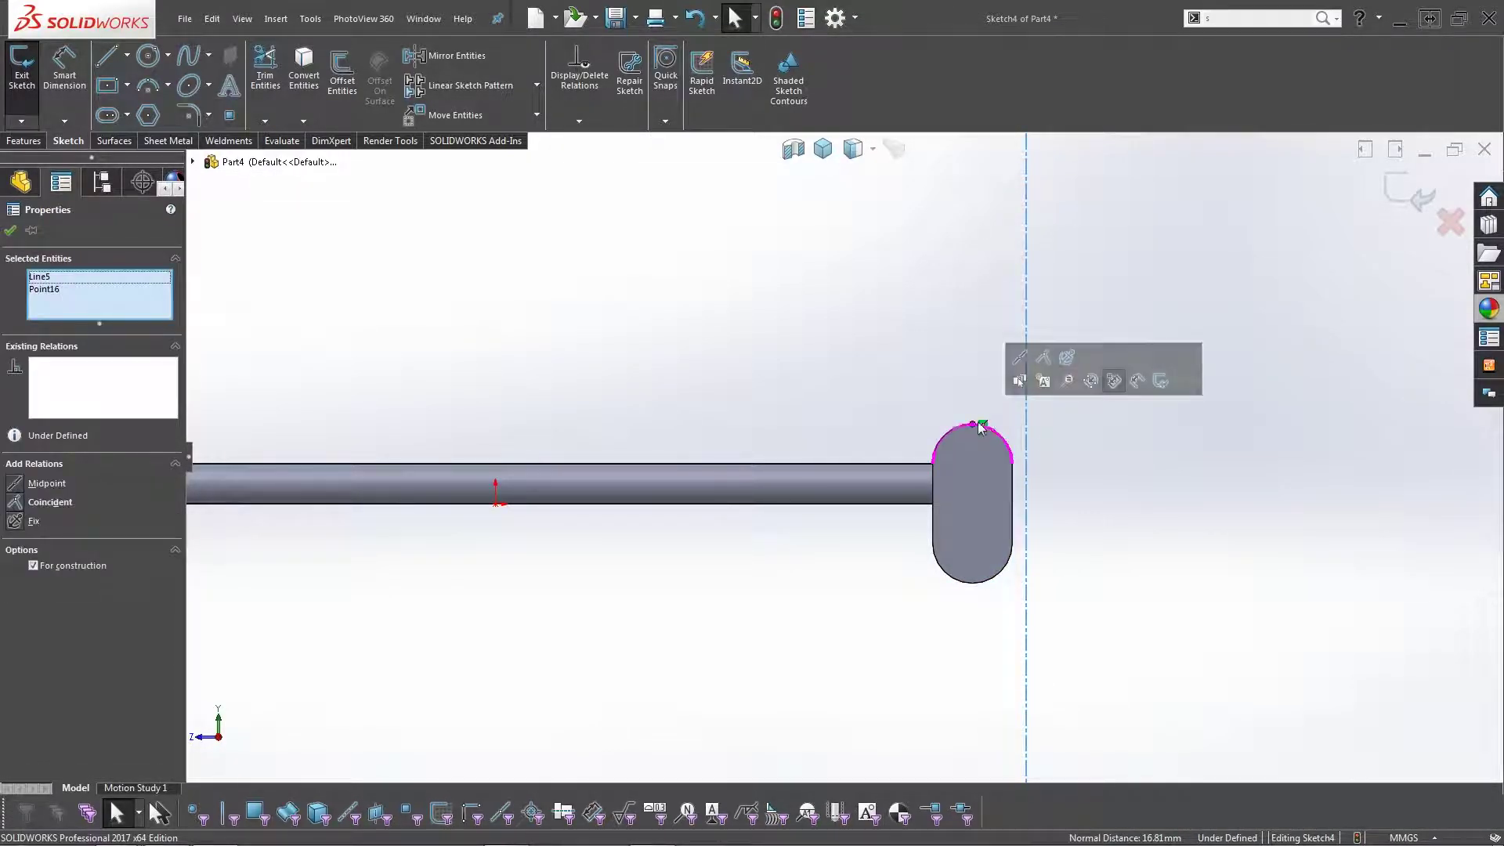
{"action": "left_click", "coordinate": [1045, 358]}
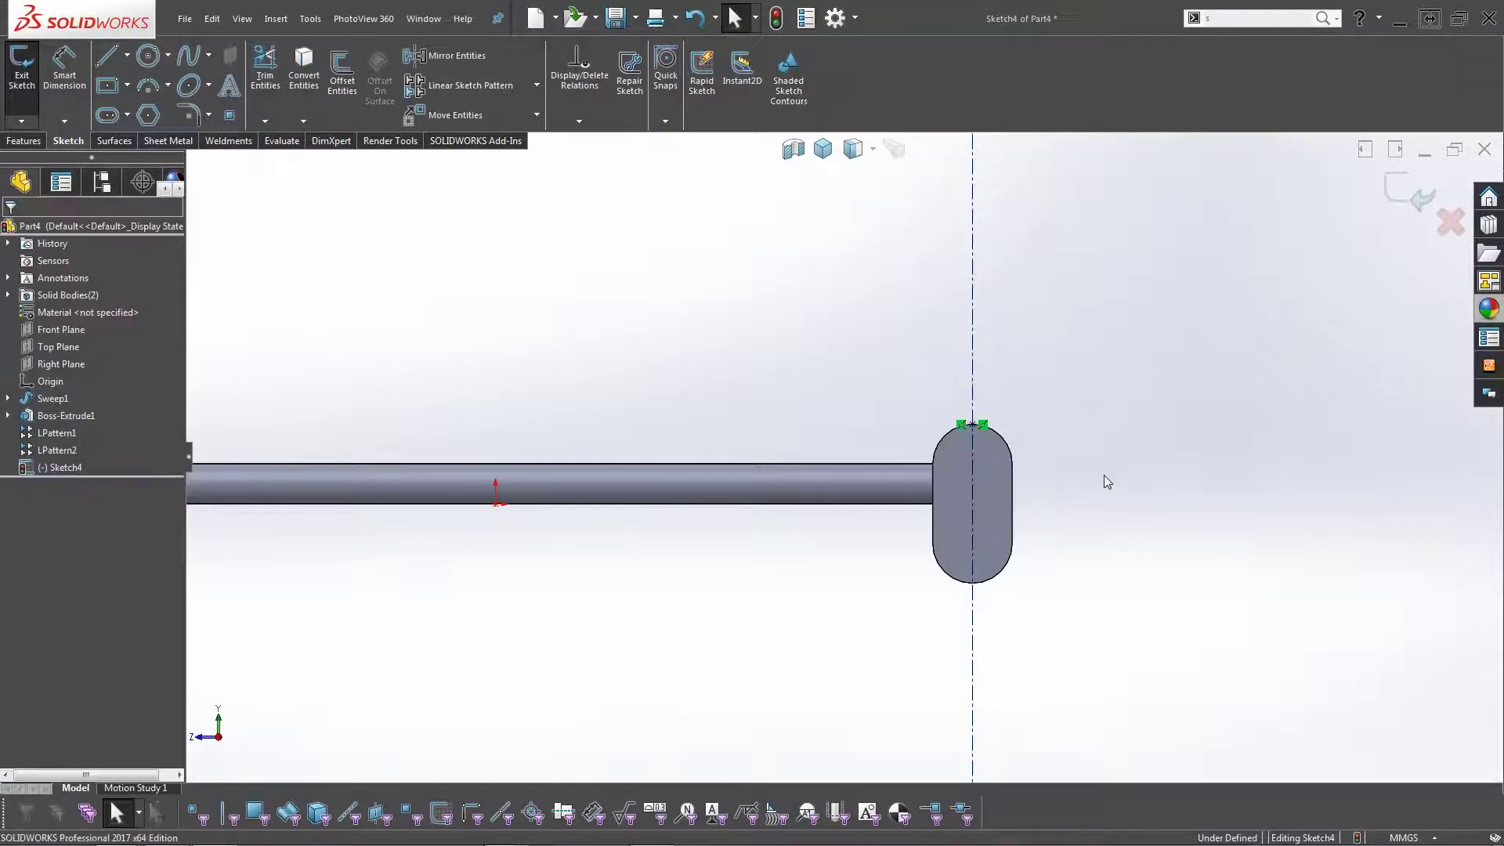
Dimension the vertical distance from the upper rail end's top arc to the path's horizontal line.
{"action": "scroll", "coordinate": [716, 595], "scroll_direction": "up", "scroll_amount": 8}
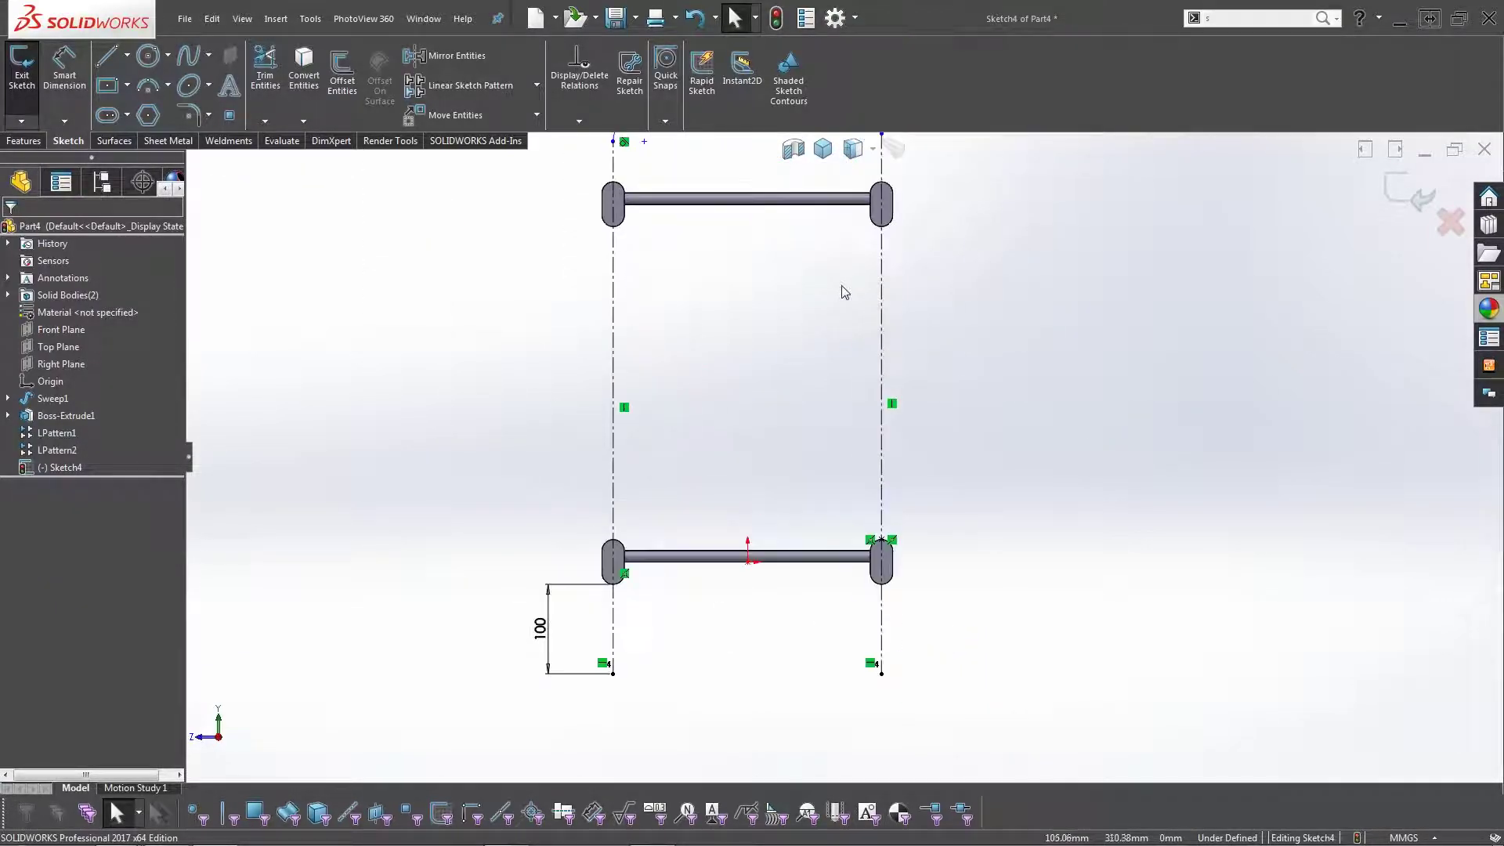
{"action": "scroll", "coordinate": [844, 289], "scroll_direction": "up", "scroll_amount": 2}
{"action": "scroll", "coordinate": [800, 303], "scroll_direction": "down", "scroll_amount": 6}
{"action": "scroll", "coordinate": [681, 395], "scroll_direction": "down", "scroll_amount": 1}
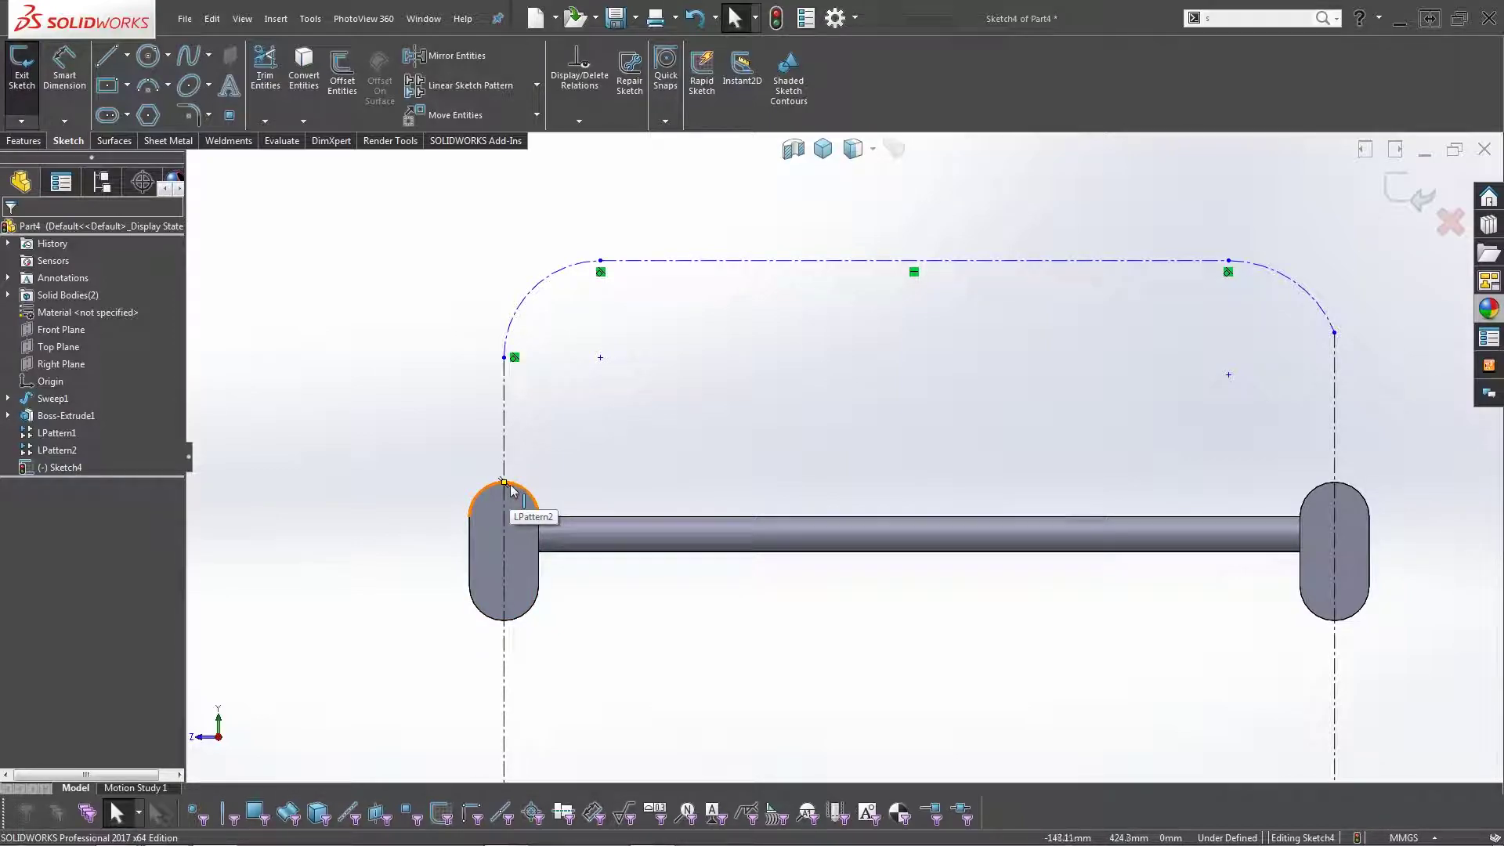
{"action": "left_click", "coordinate": [64, 67]}
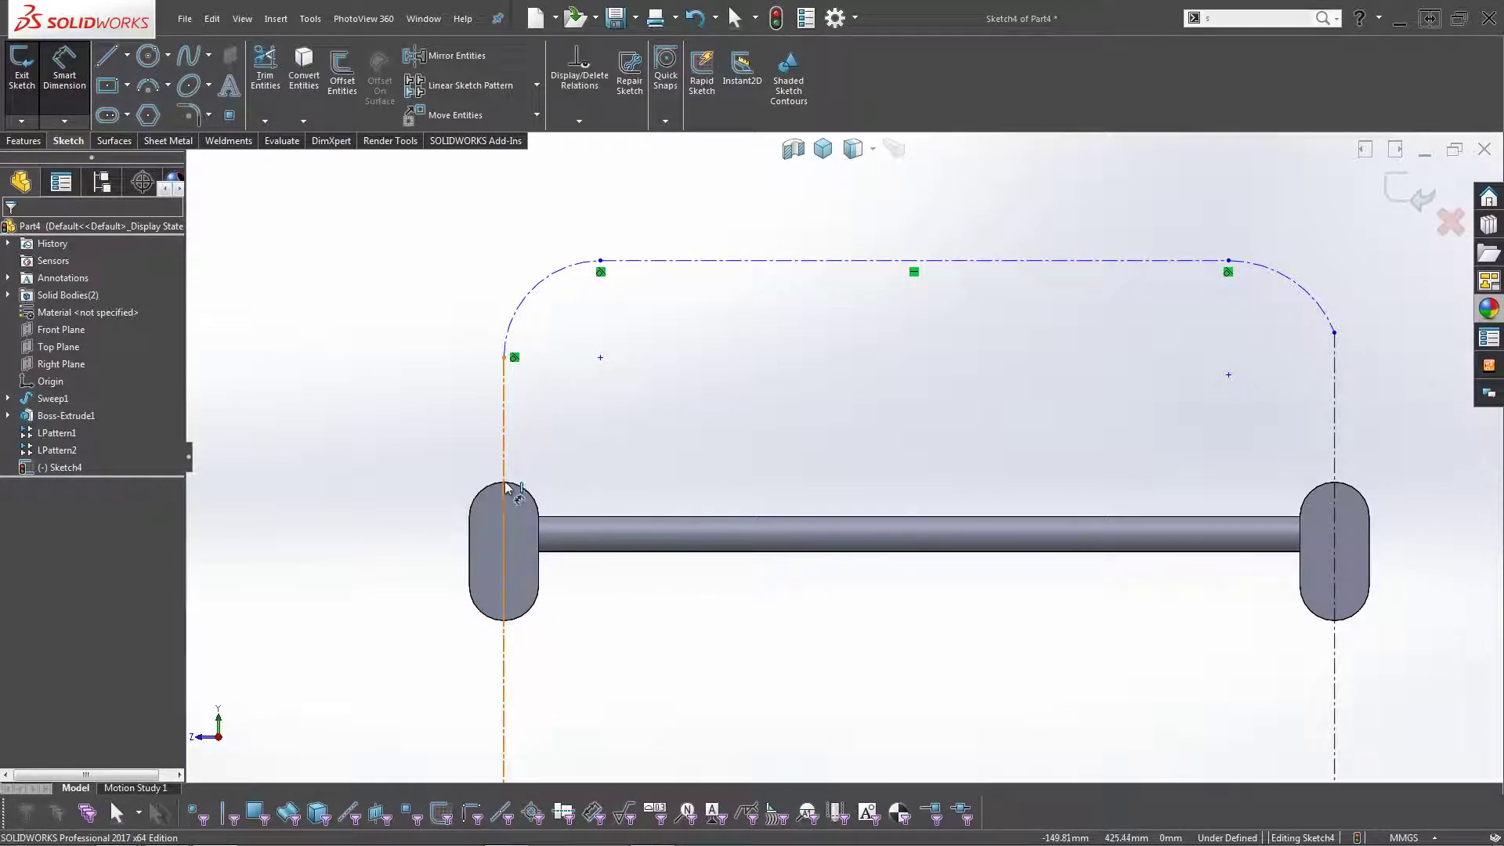
{"action": "left_click", "coordinate": [511, 485]}
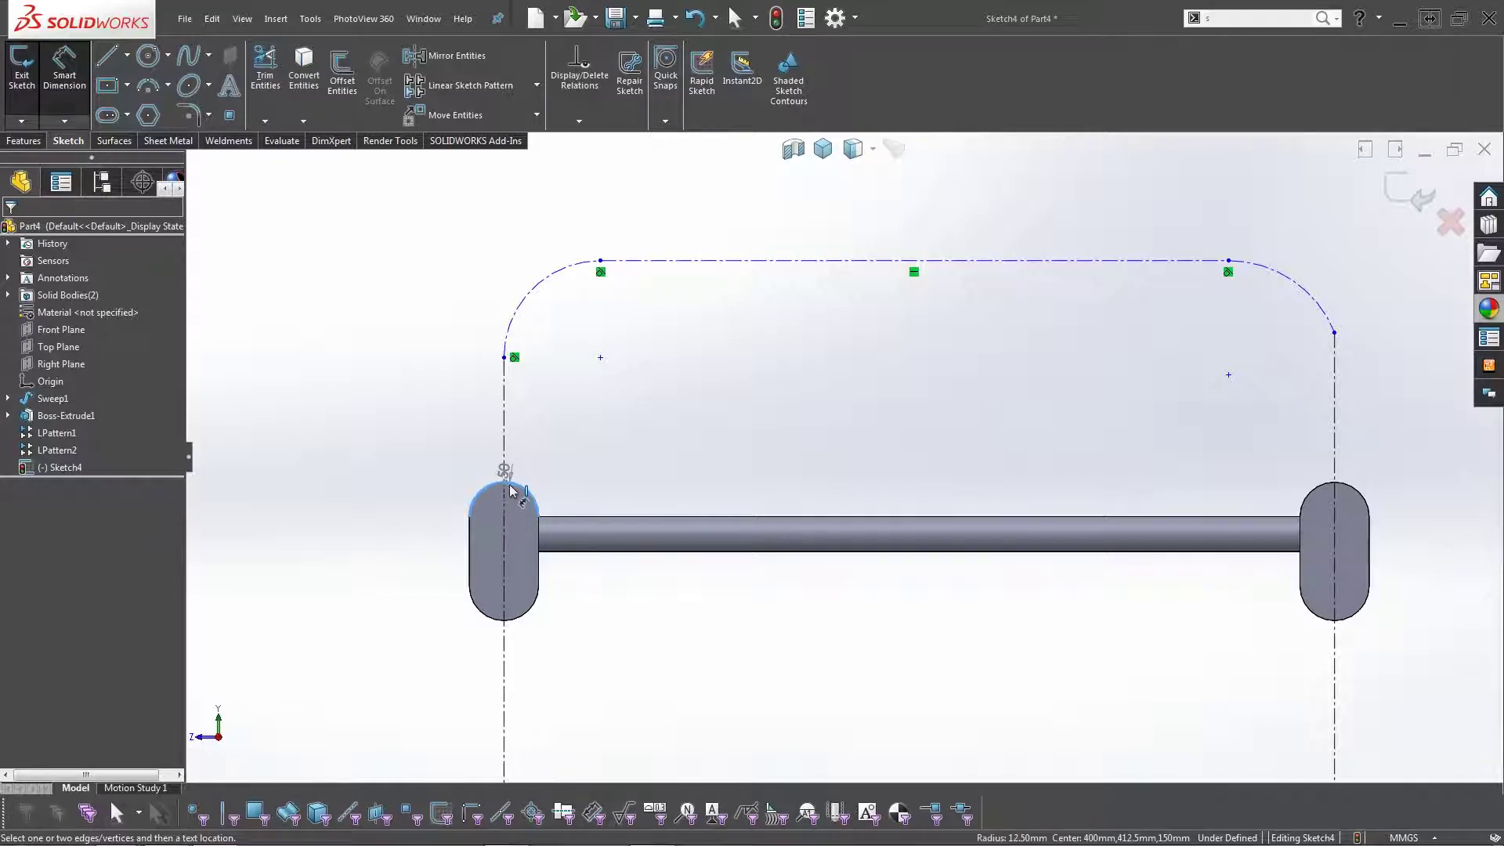
{"action": "left_click", "coordinate": [696, 261]}
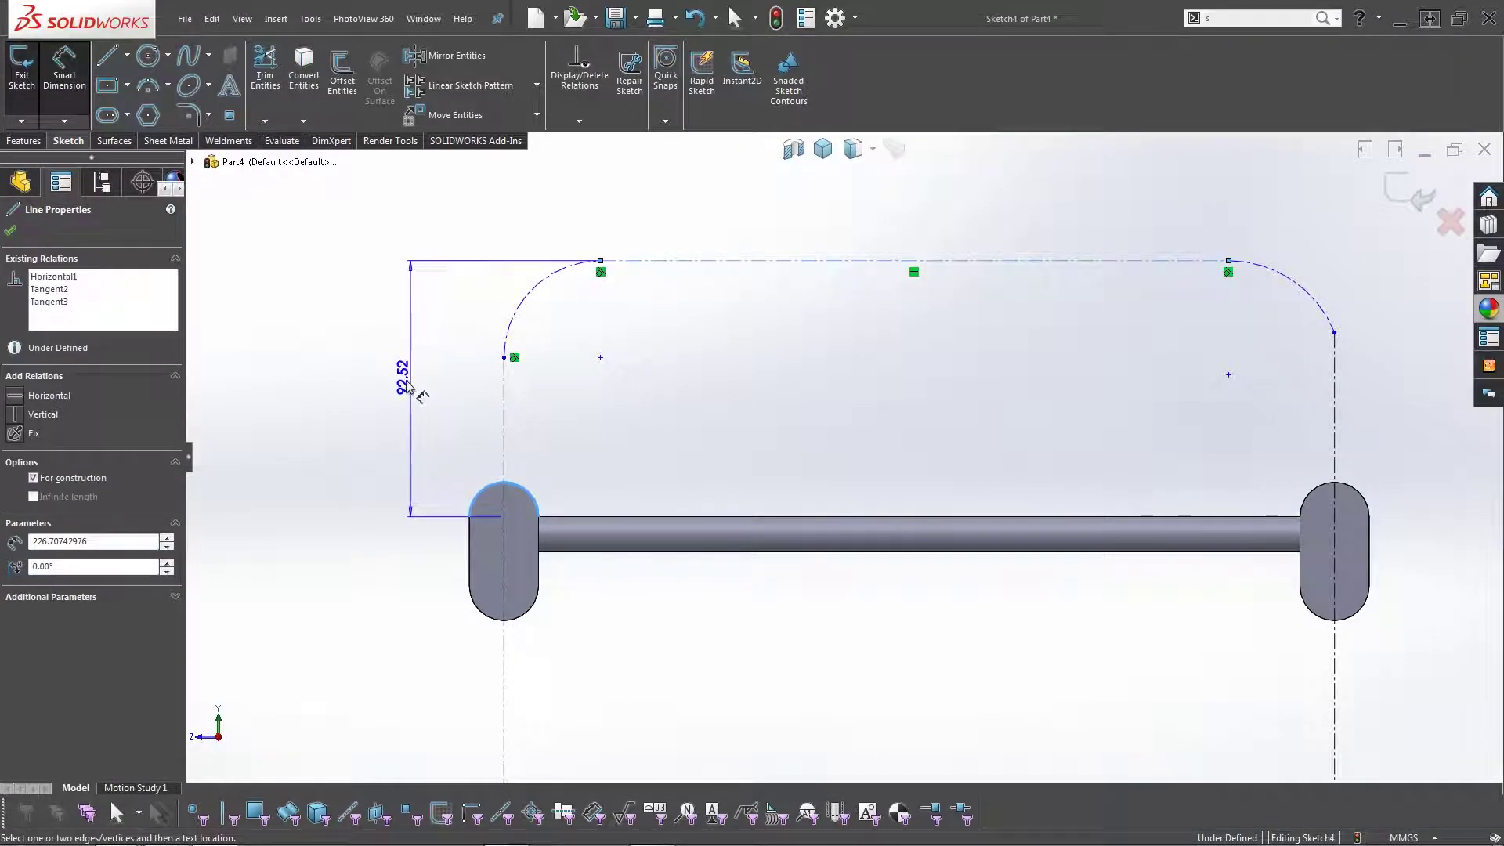
{"action": "left_click", "coordinate": [396, 398]}
{"action": "left_click", "coordinate": [299, 380]}
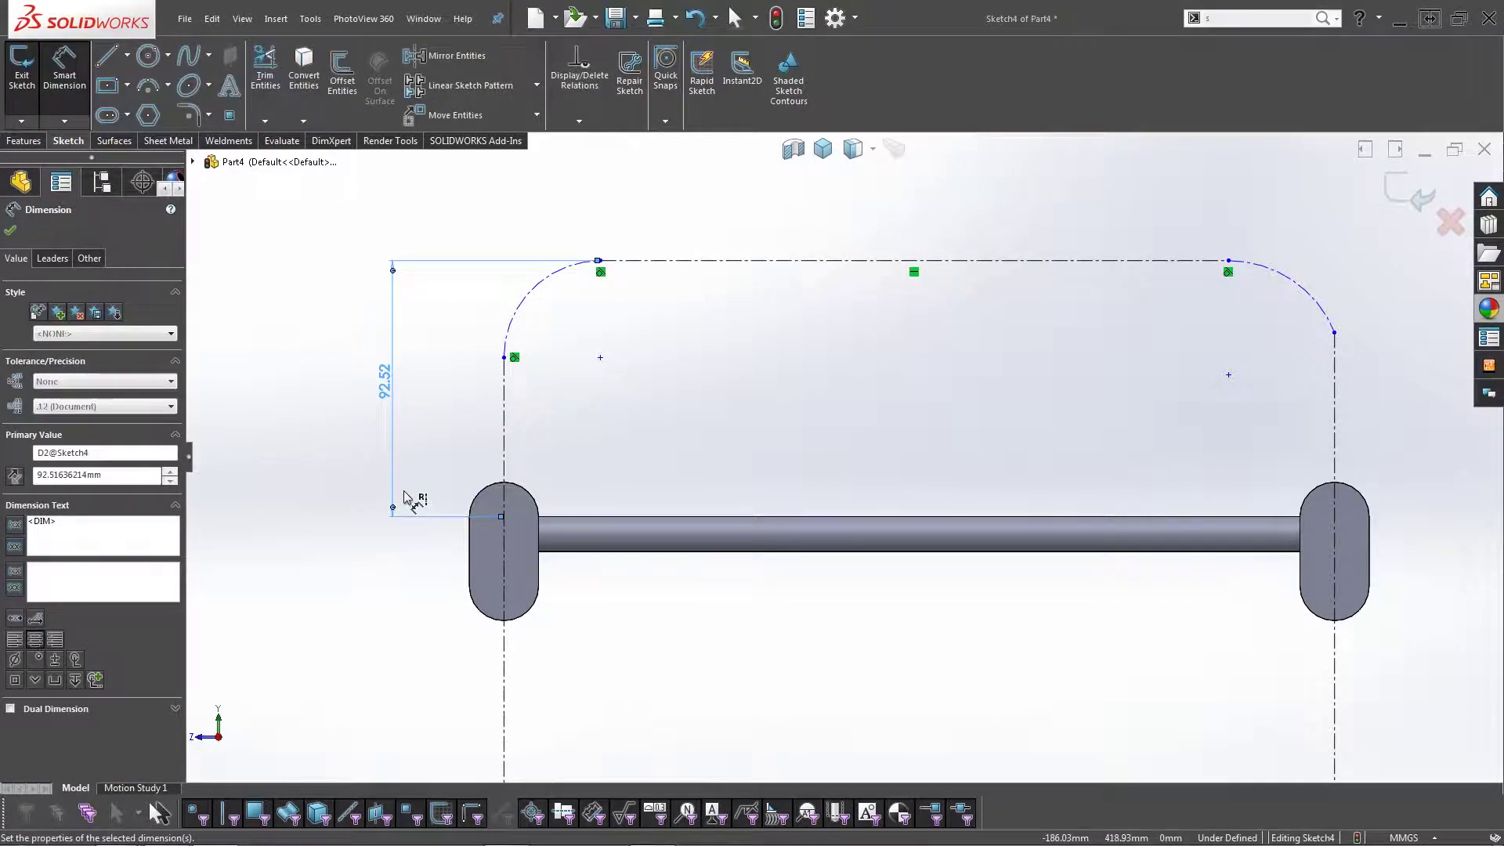
Change that dimension's arc condition to reference the rail's topmost point, and set the distance to 100 mm.
{"action": "left_click", "coordinate": [51, 261]}
{"action": "left_click", "coordinate": [92, 710]}
{"action": "left_click", "coordinate": [336, 548]}
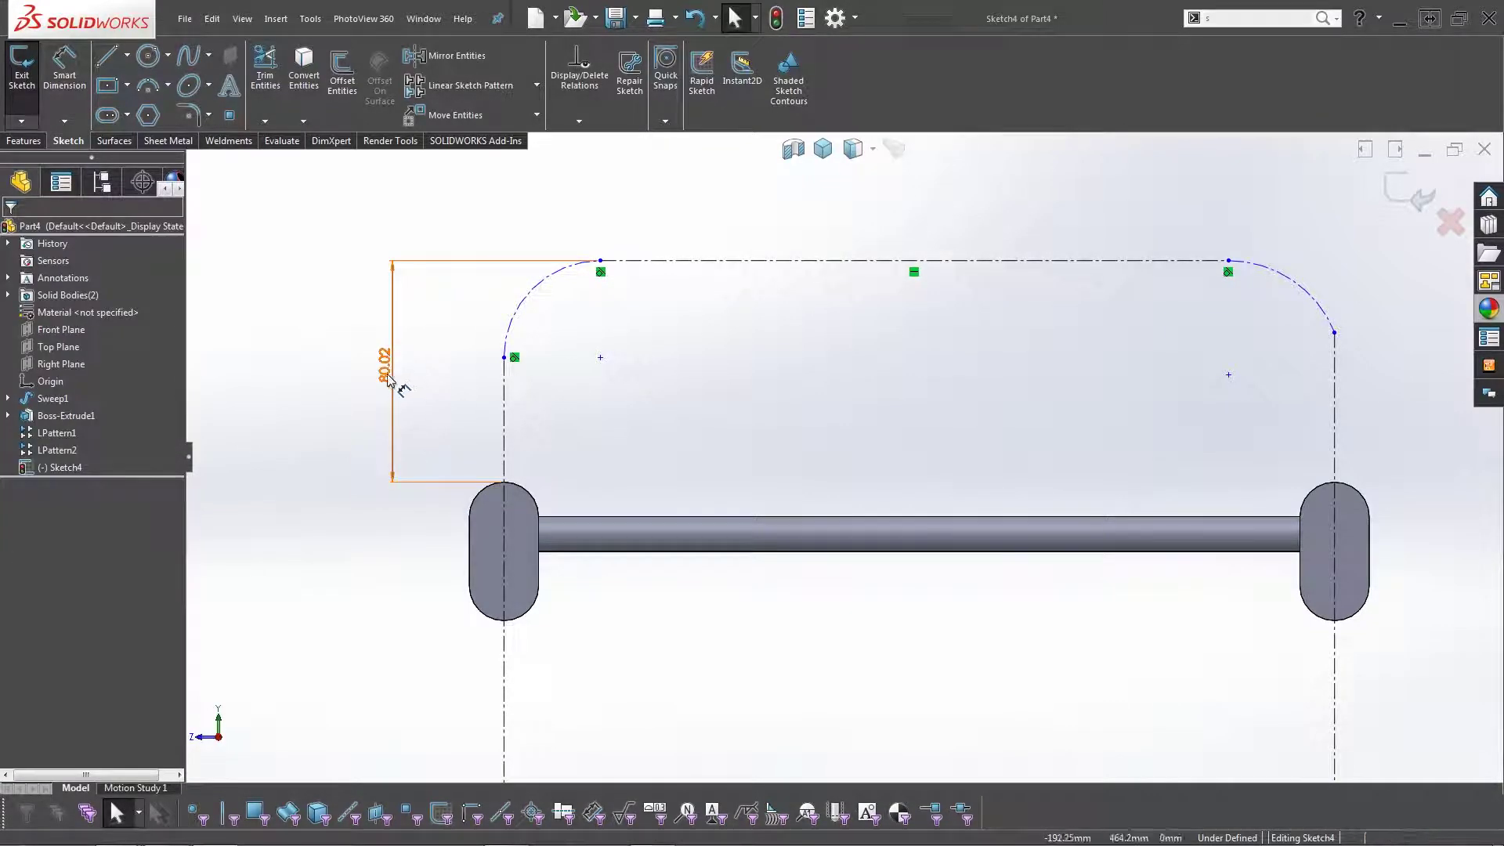
{"action": "double_click", "coordinate": [388, 377]}
{"action": "type", "text": "100"}
{"action": "key", "text": "Return"}
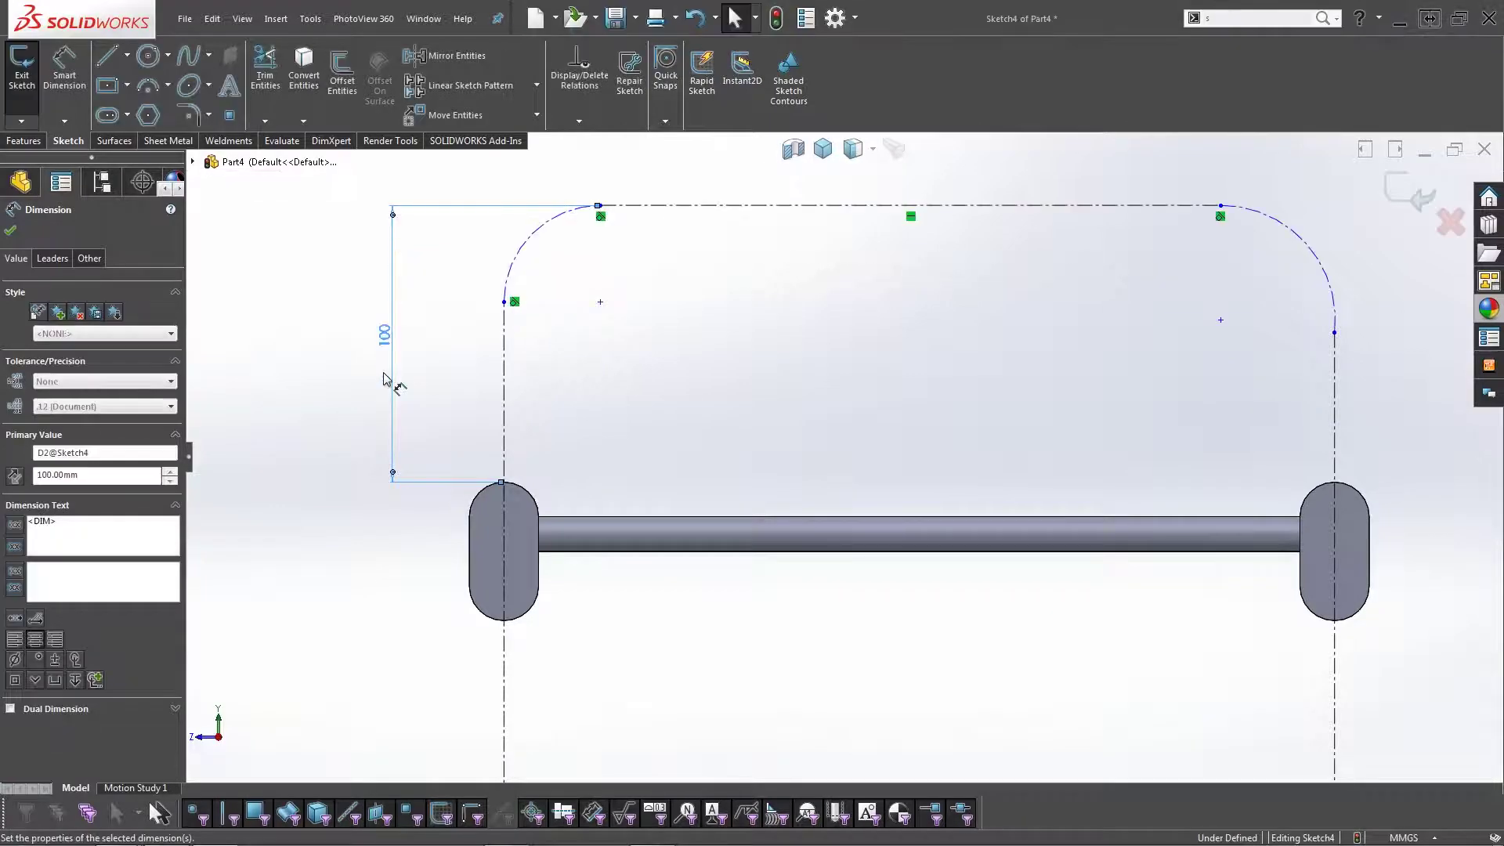
{"action": "left_click", "coordinate": [864, 342]}
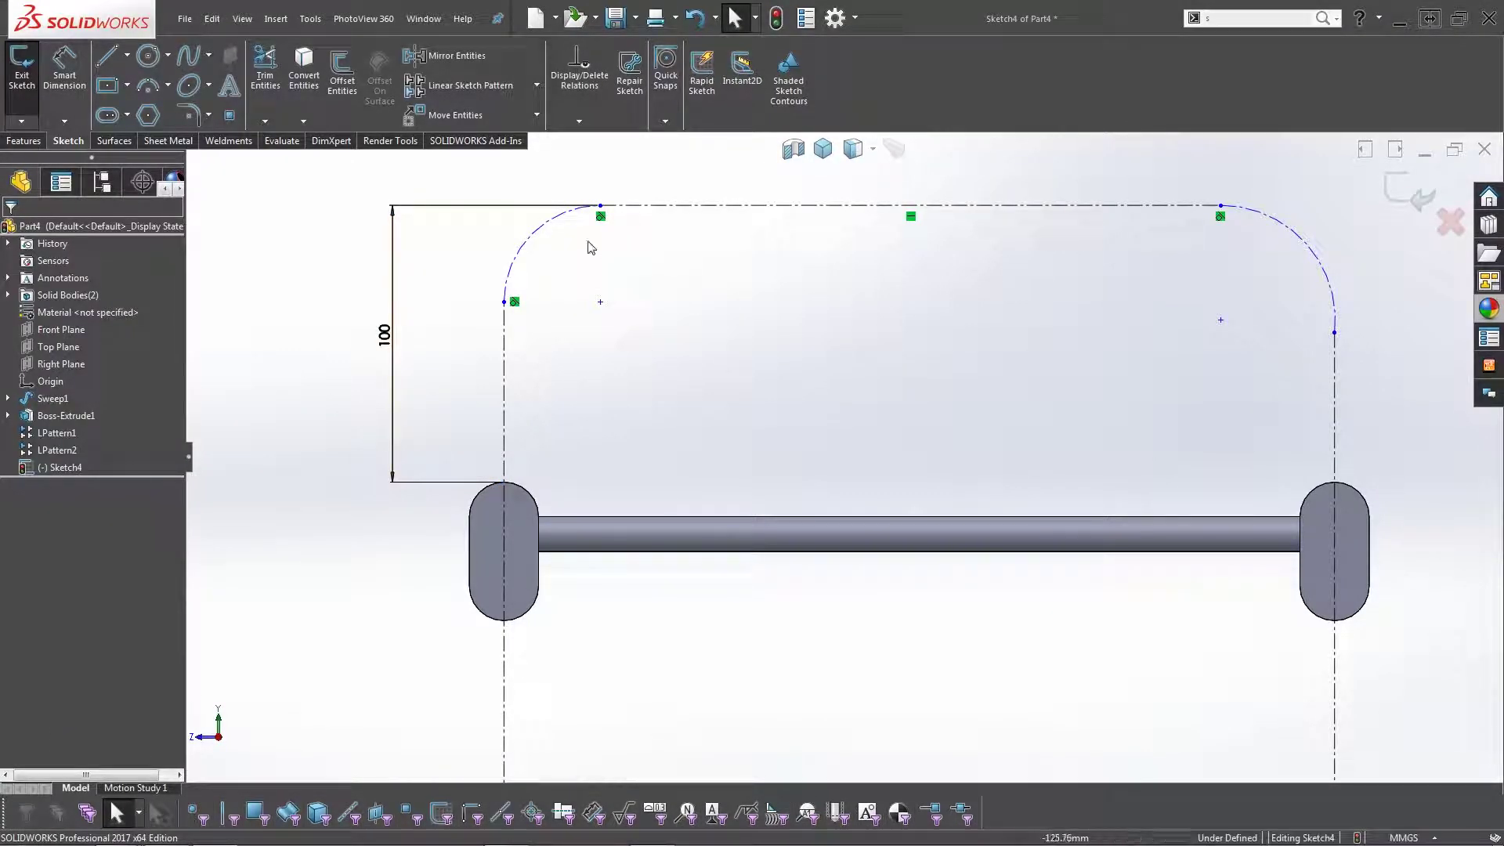
Make the two corner arcs of the construction path equal in radius.
{"action": "left_click", "coordinate": [552, 239]}
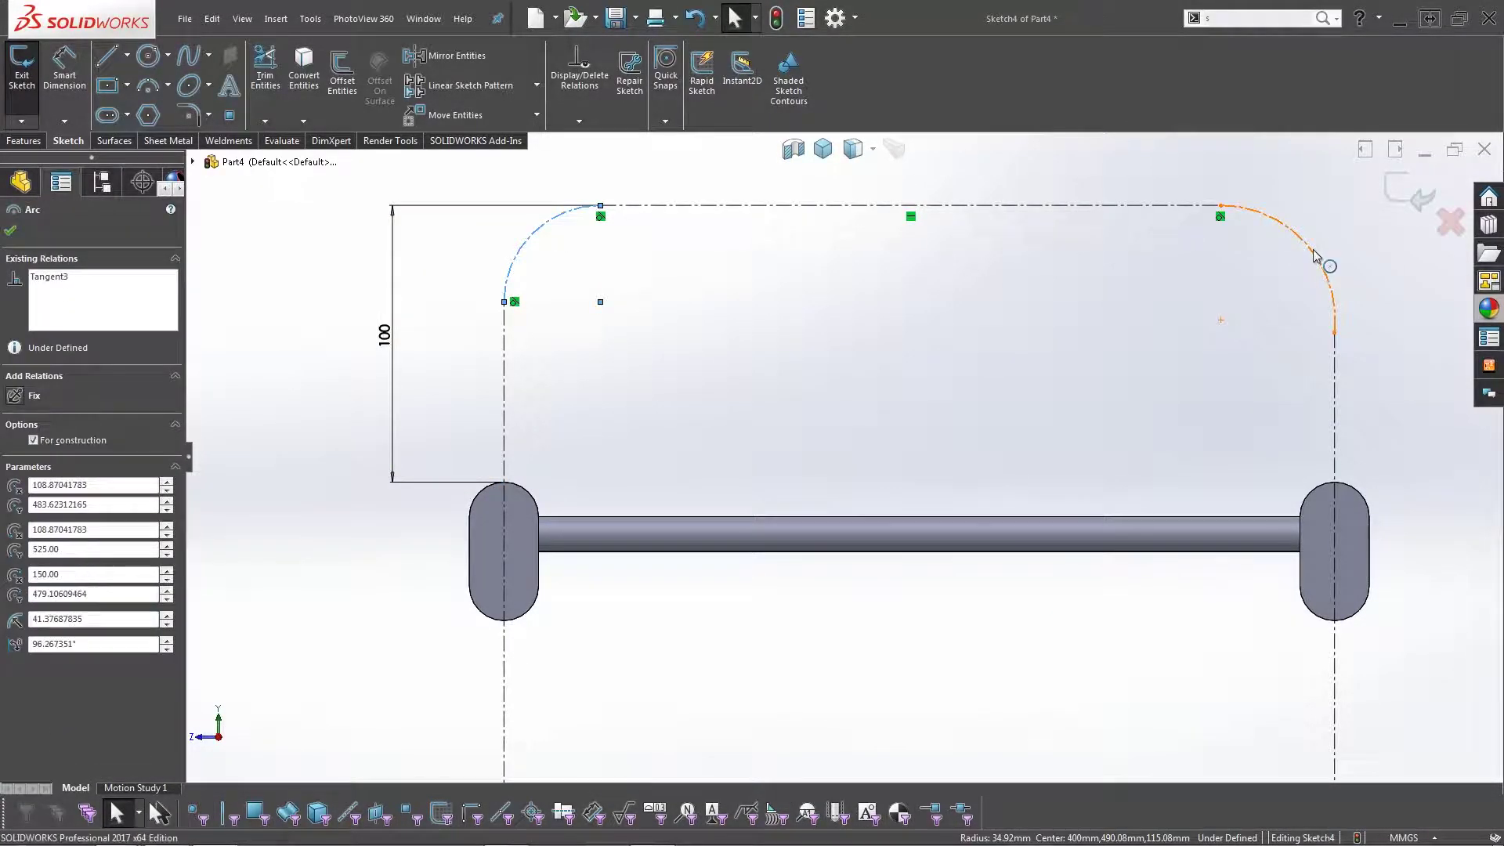
{"action": "left_click", "coordinate": [1328, 270], "text": "ctrl"}
{"action": "left_click", "coordinate": [1369, 180]}
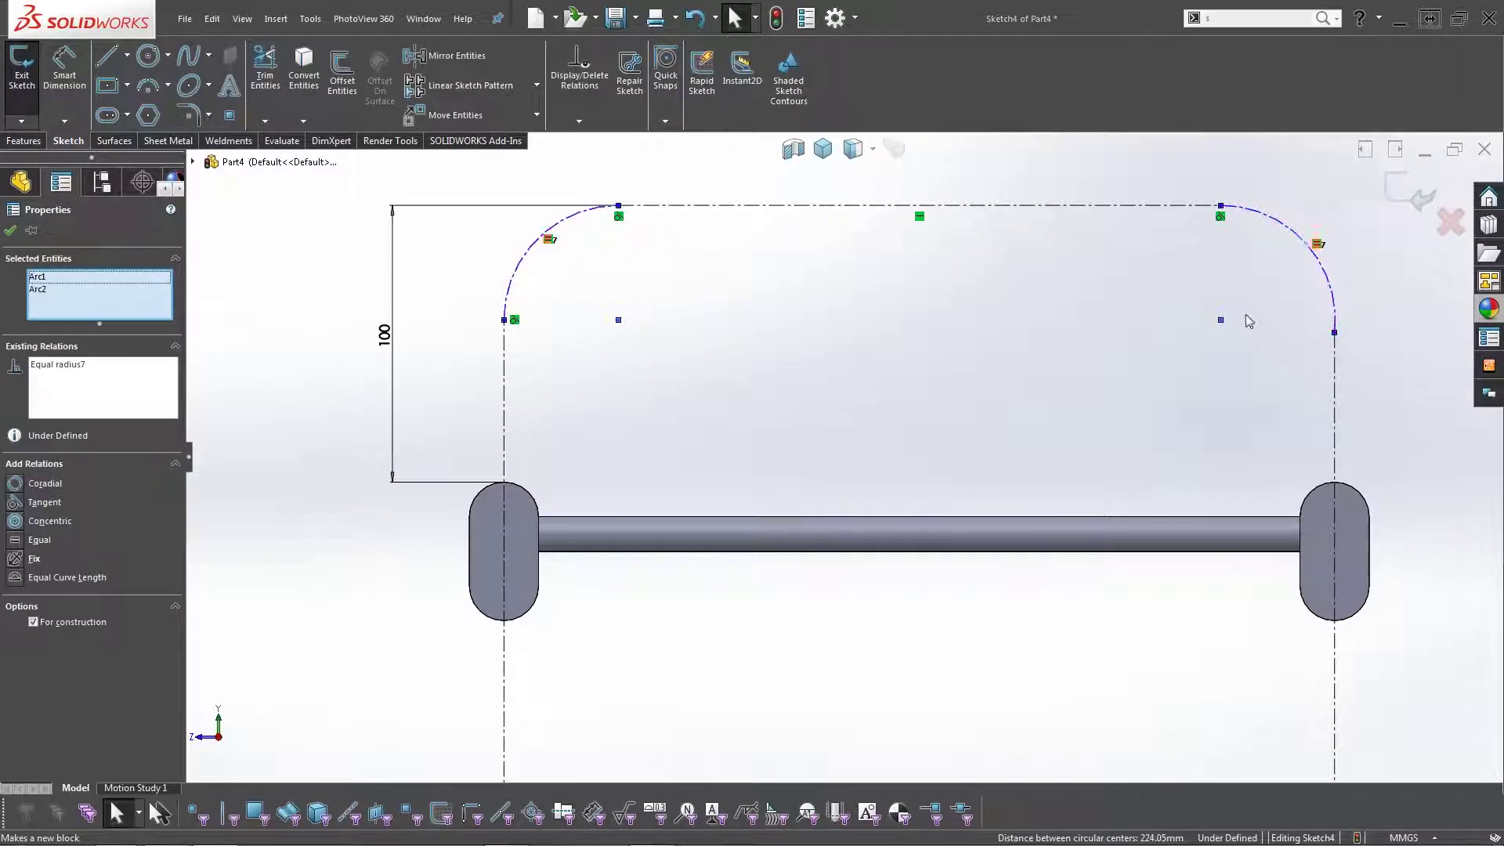
{"action": "left_click", "coordinate": [693, 327]}
Dimension the first corner arc's radius and set it to 50 mm.
{"action": "key", "text": "s"}
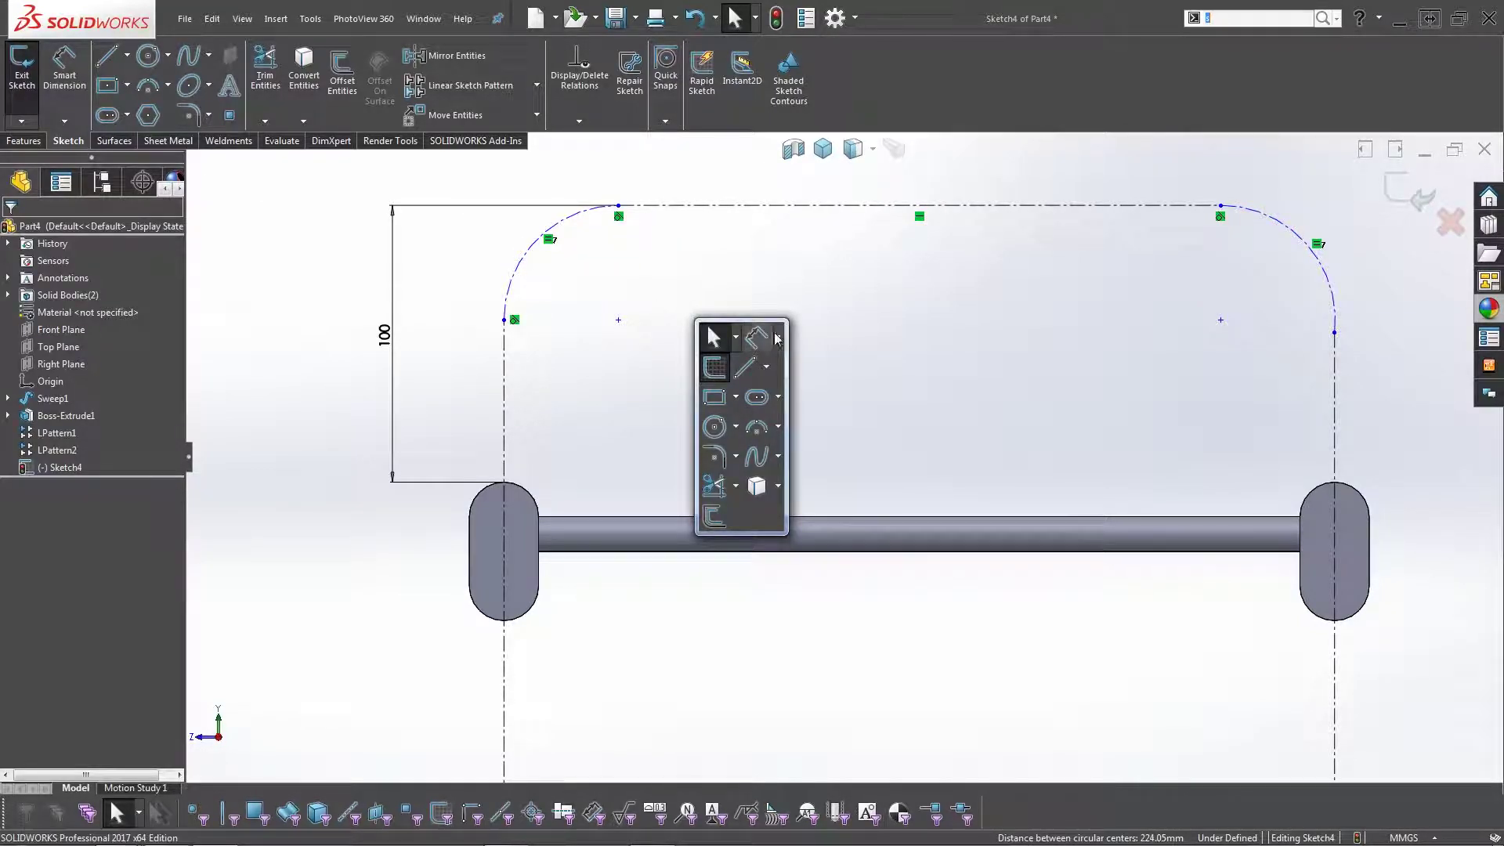
{"action": "left_click", "coordinate": [757, 338]}
{"action": "left_click", "coordinate": [513, 276]}
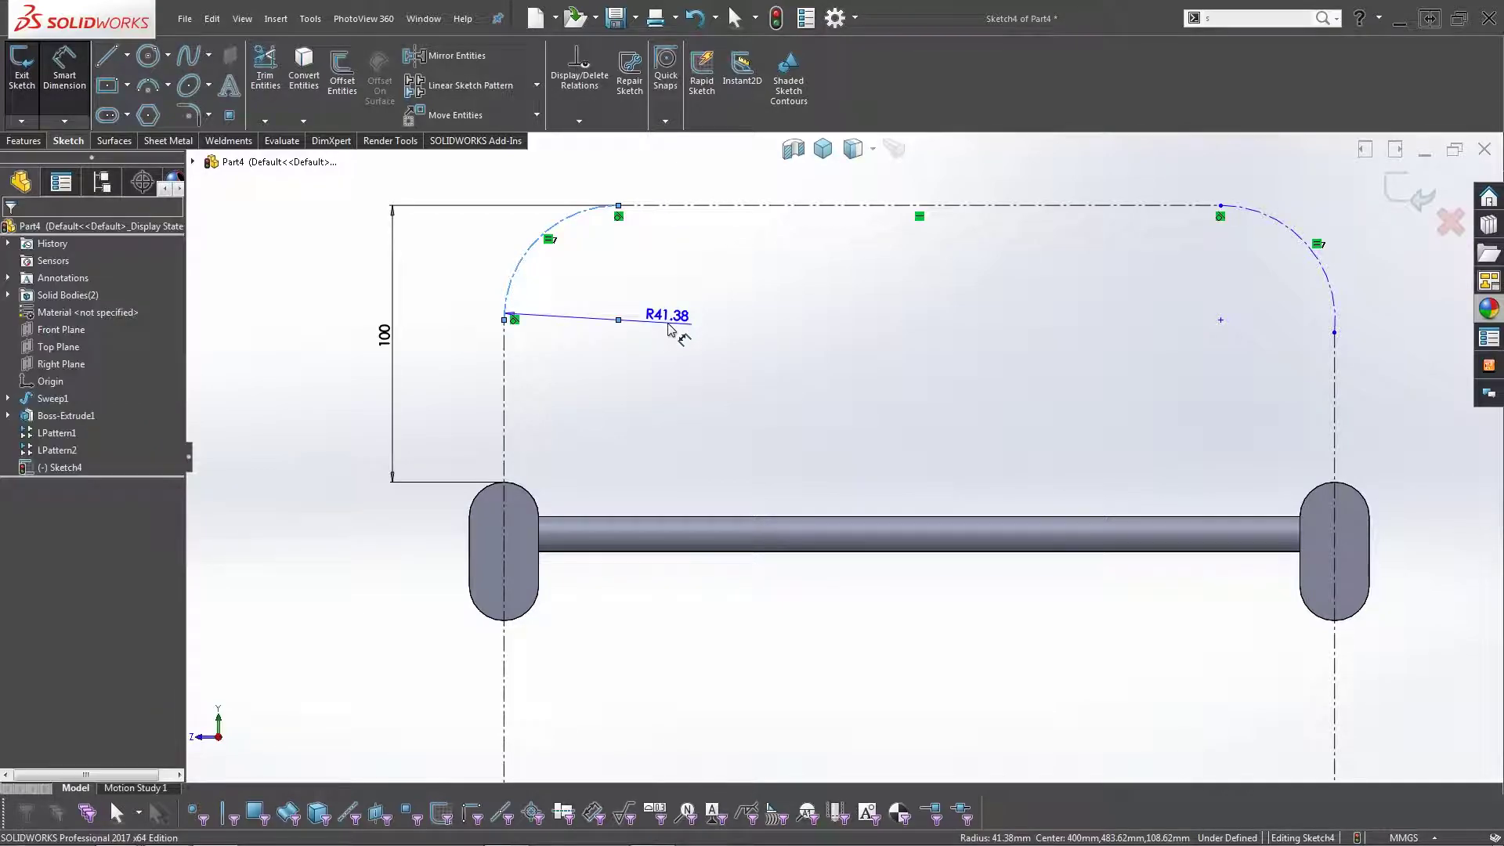
{"action": "left_click", "coordinate": [673, 329]}
{"action": "key", "text": "Return"}
{"action": "key", "text": "z"}
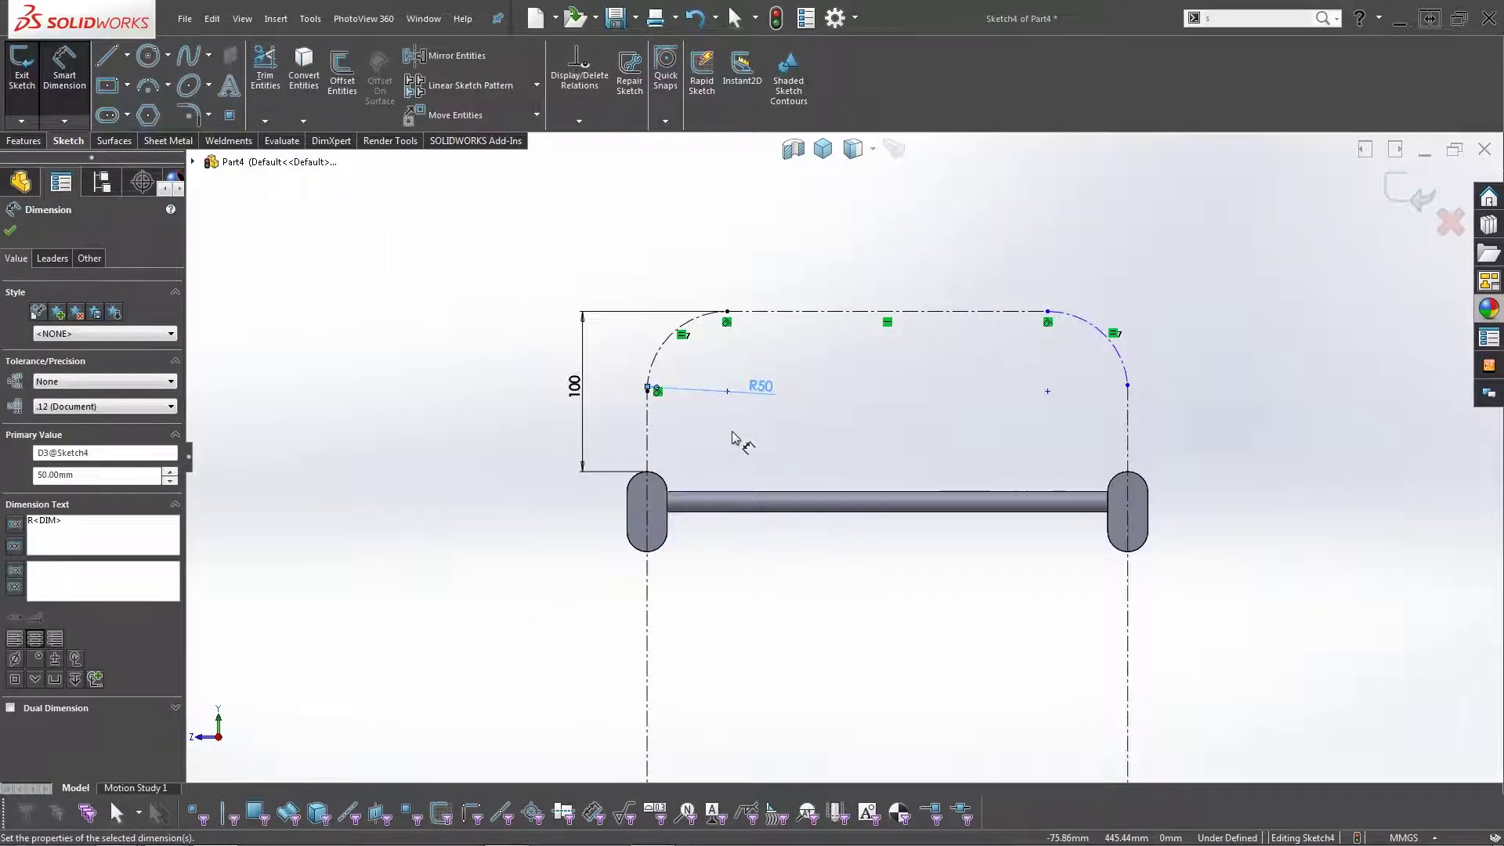
{"action": "key", "text": "Escape"}
Make the second corner arc of the construction path tangent to its adjoining vertical line.
{"action": "scroll", "coordinate": [877, 435], "scroll_direction": "up", "scroll_amount": 5}
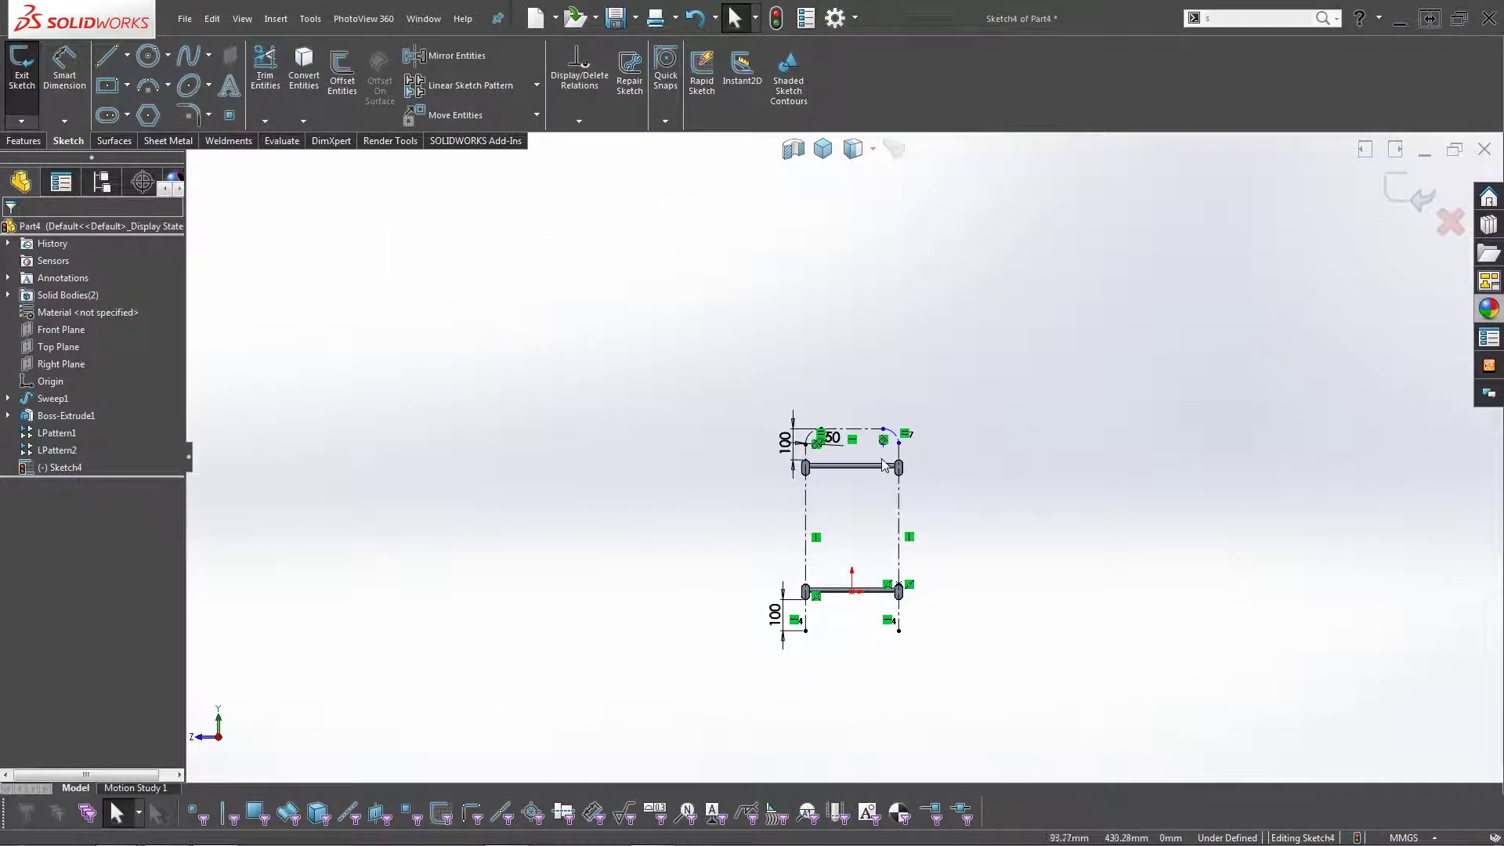
{"action": "scroll", "coordinate": [891, 435], "scroll_direction": "down", "scroll_amount": 4}
{"action": "scroll", "coordinate": [896, 443], "scroll_direction": "down", "scroll_amount": 3}
{"action": "left_click", "coordinate": [832, 504]}
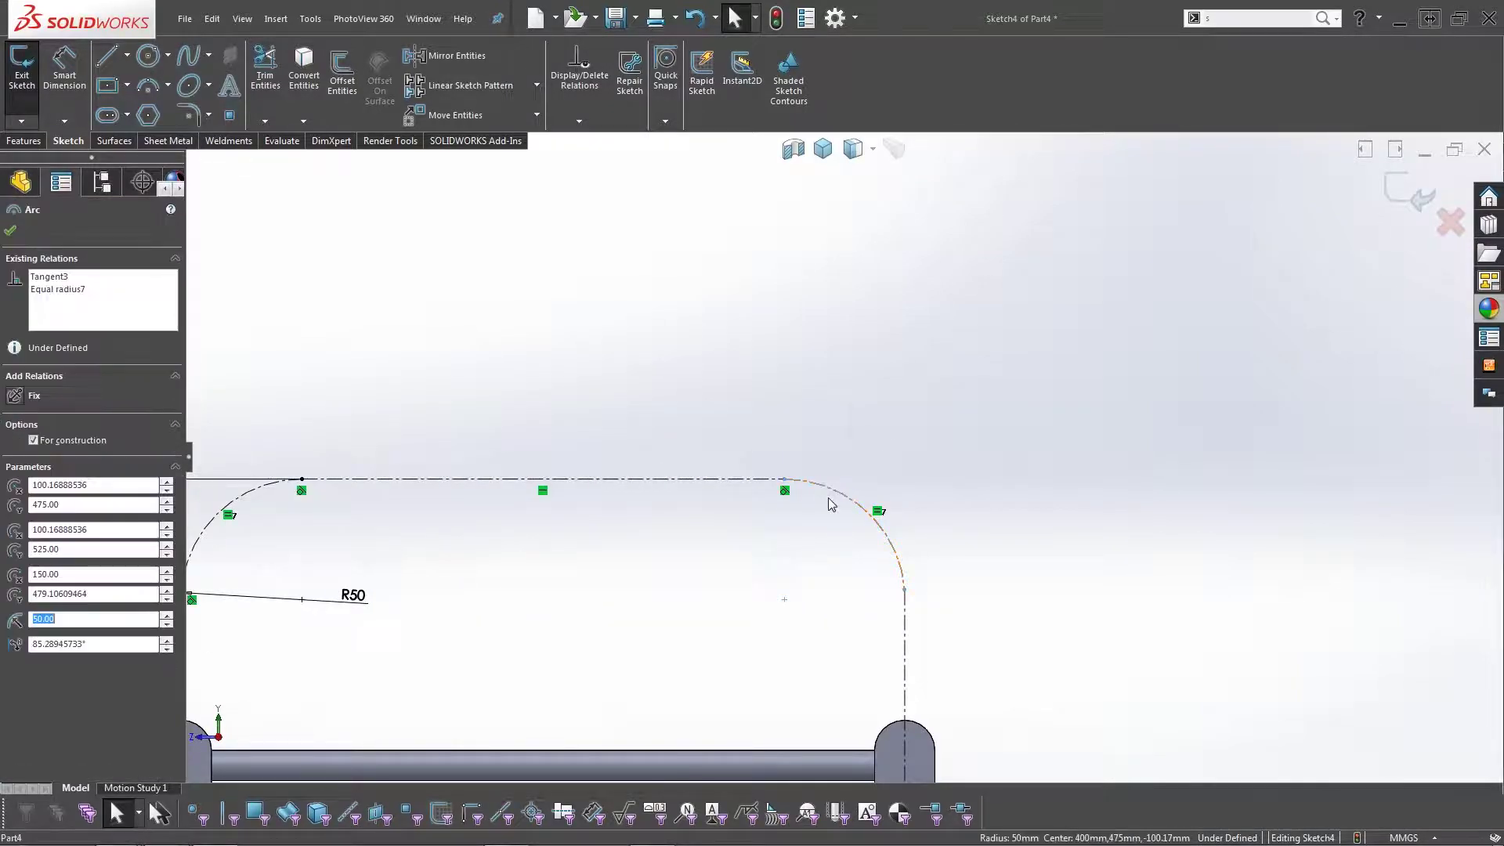
{"action": "left_click_drag", "start_coordinate": [906, 588], "coordinate": [912, 493]}
{"action": "left_click", "coordinate": [902, 501]}
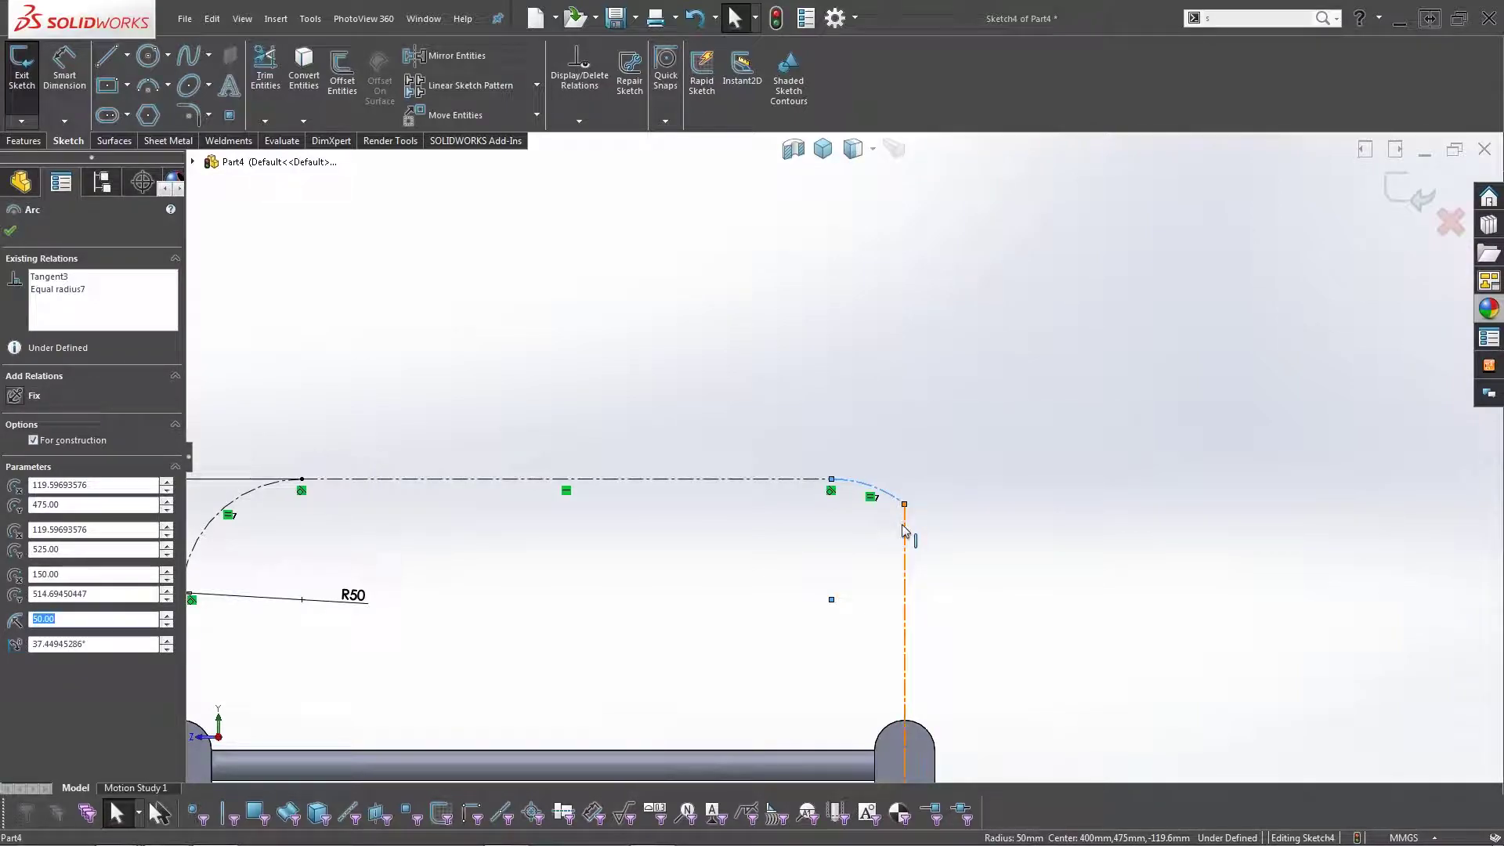
{"action": "left_click", "coordinate": [905, 532], "text": "ctrl"}
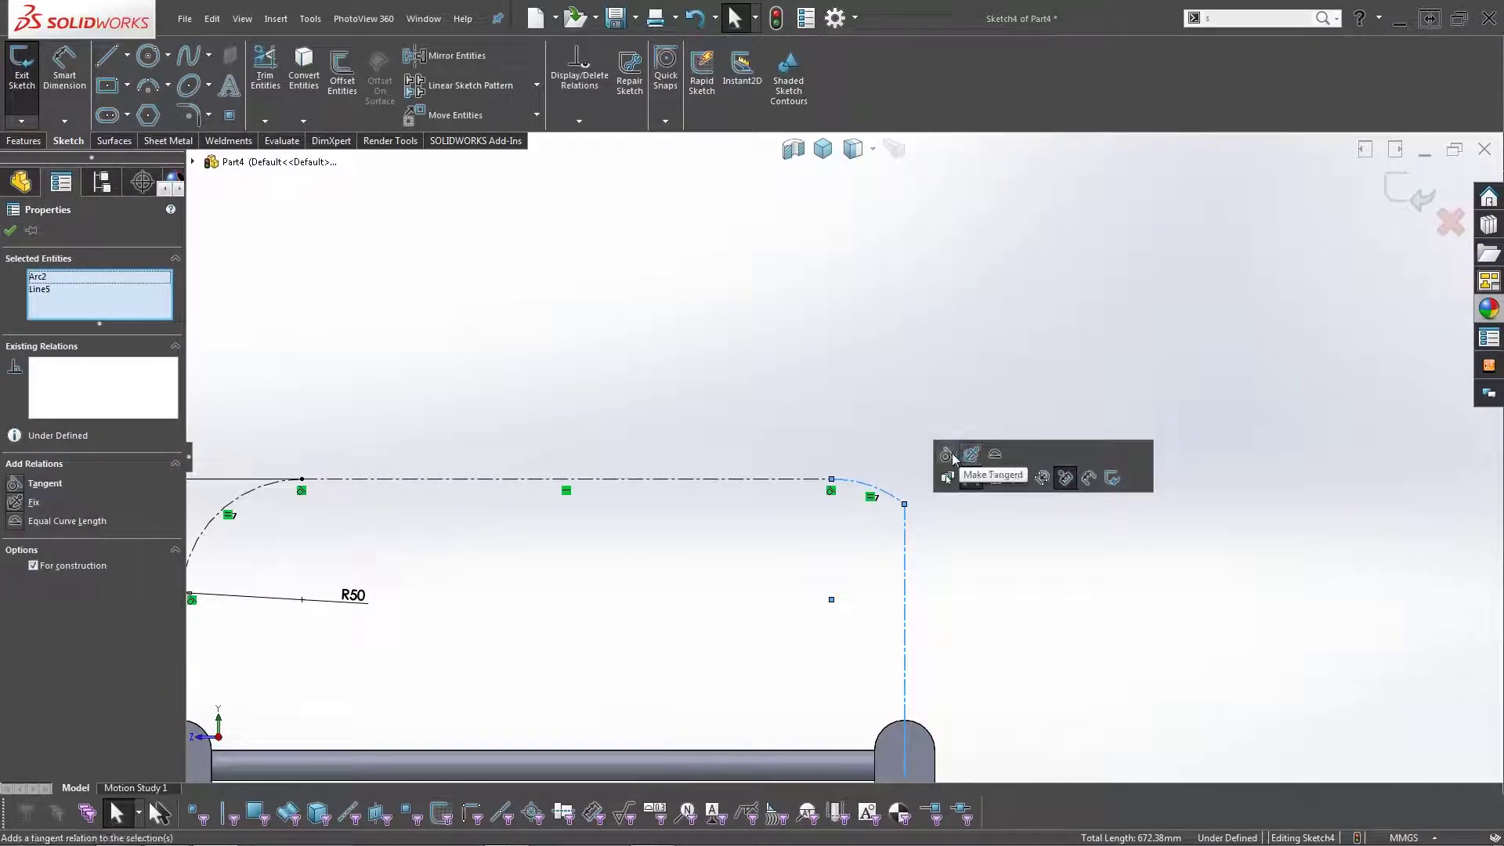
{"action": "left_click", "coordinate": [952, 458]}
{"action": "scroll", "coordinate": [897, 420], "scroll_direction": "up", "scroll_amount": 5}
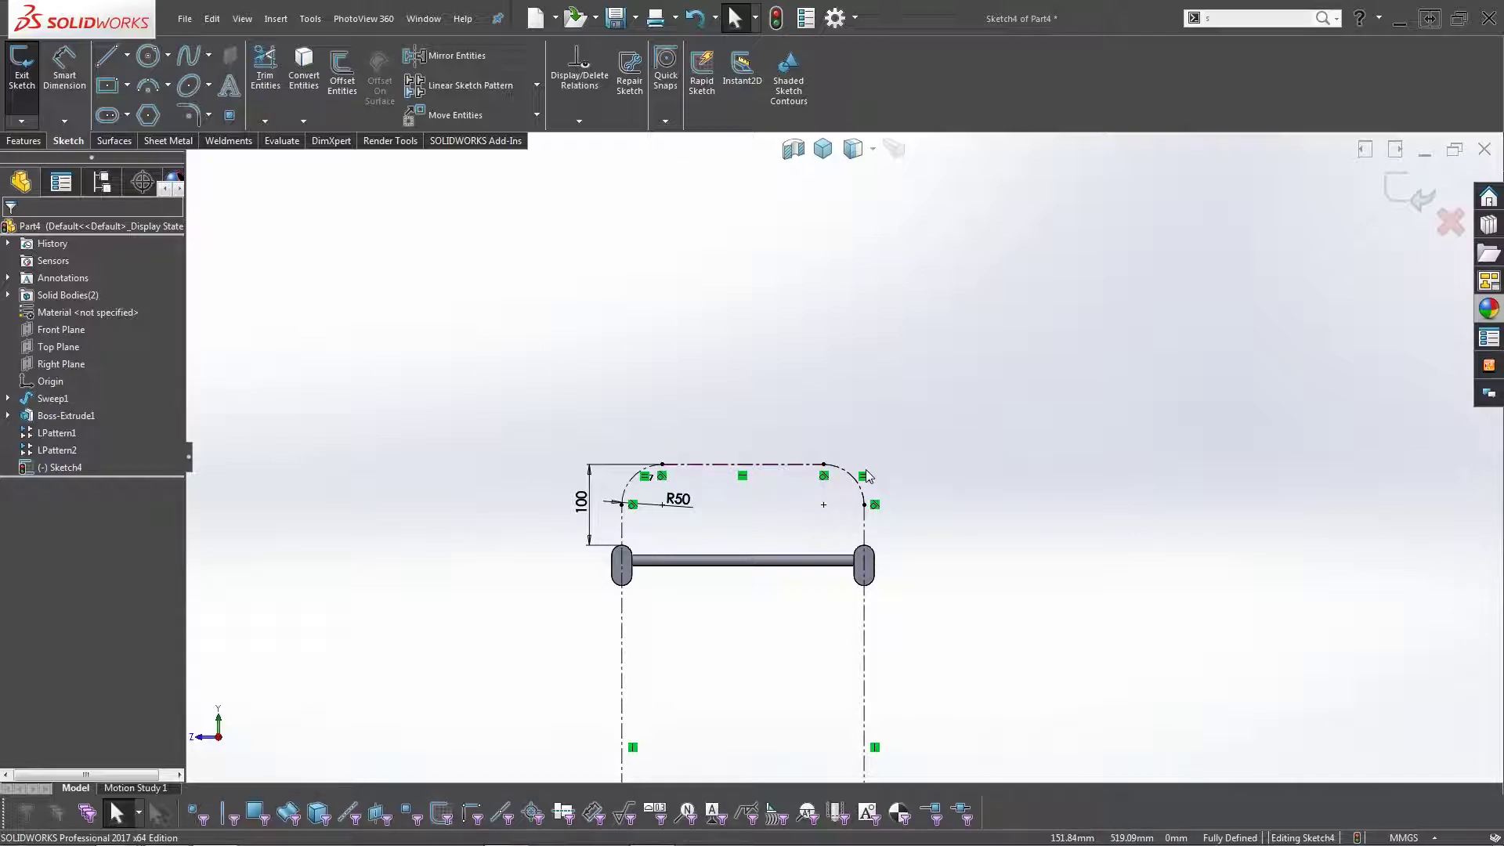
Exit the end-frame path sketch and reopen it for editing.
{"action": "scroll", "coordinate": [766, 577], "scroll_direction": "up", "scroll_amount": 2}
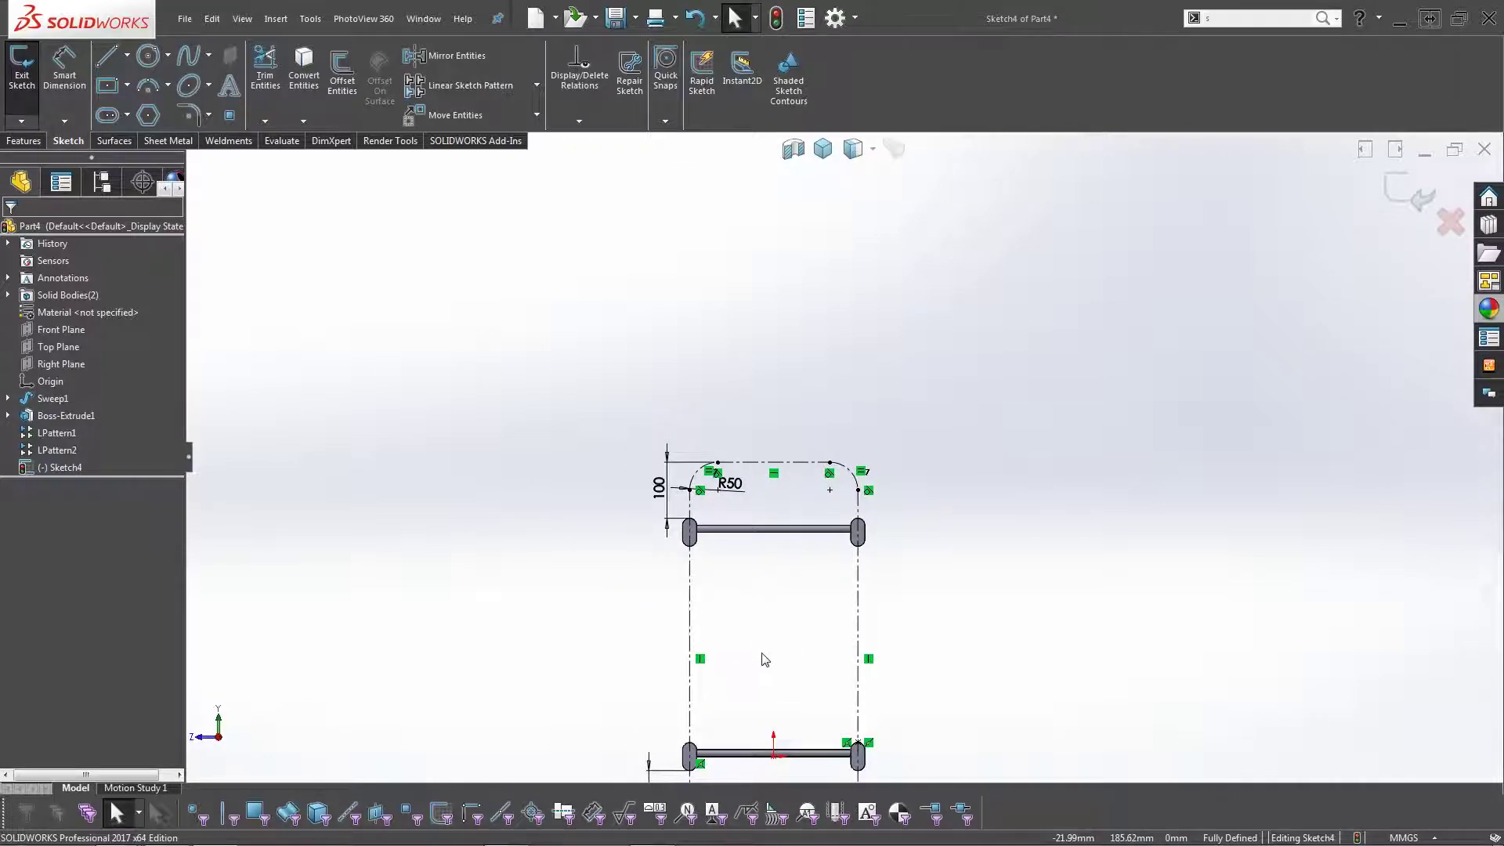
{"action": "mouse_move", "coordinate": [839, 611]}
{"action": "middle_mouse_down"}
{"action": "mouse_move", "coordinate": [897, 564]}
{"action": "mouse_move", "coordinate": [905, 614]}
{"action": "mouse_move", "coordinate": [900, 572]}
{"action": "mouse_move", "coordinate": [888, 608]}
{"action": "middle_mouse_up"}
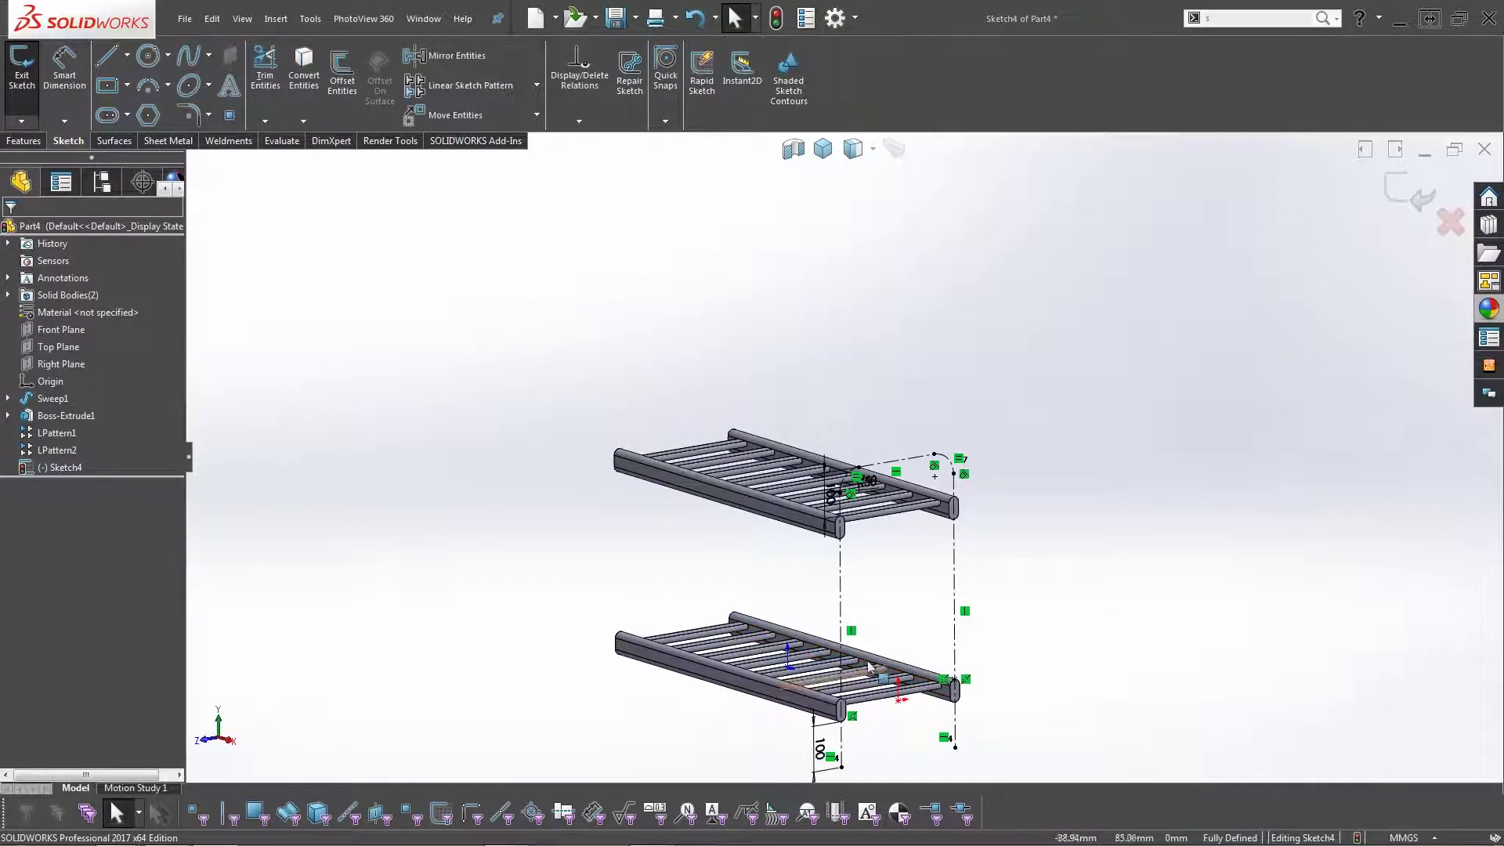
{"action": "left_click", "coordinate": [1403, 203]}
{"action": "scroll", "coordinate": [883, 658], "scroll_direction": "up", "scroll_amount": 3}
{"action": "middle_click_drag", "start_coordinate": [883, 659], "coordinate": [904, 567]}
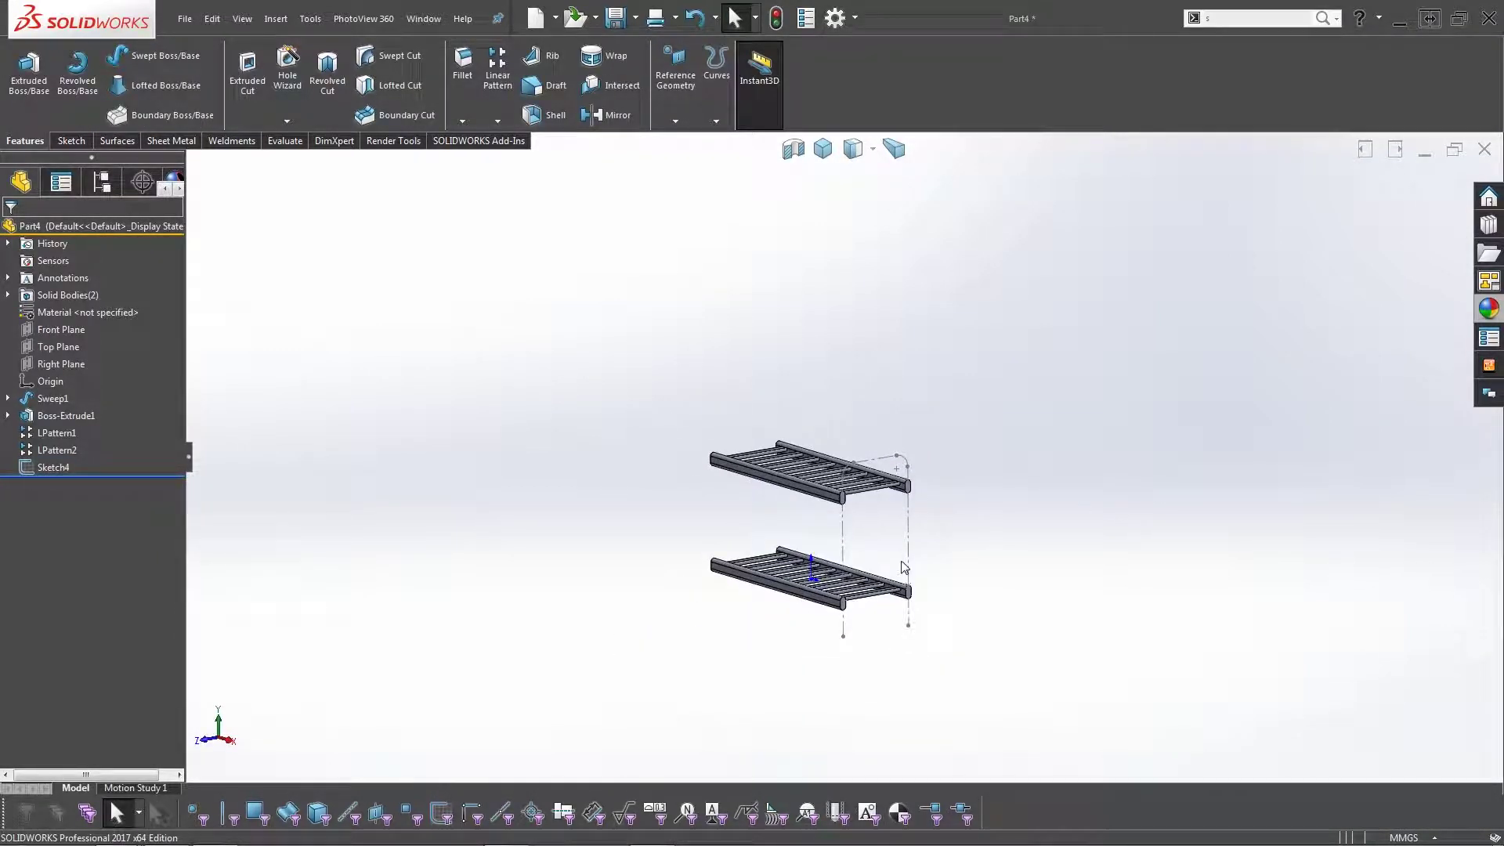
{"action": "left_click", "coordinate": [843, 537]}
{"action": "left_click", "coordinate": [893, 460]}
{"action": "scroll", "coordinate": [842, 596], "scroll_direction": "down", "scroll_amount": 2}
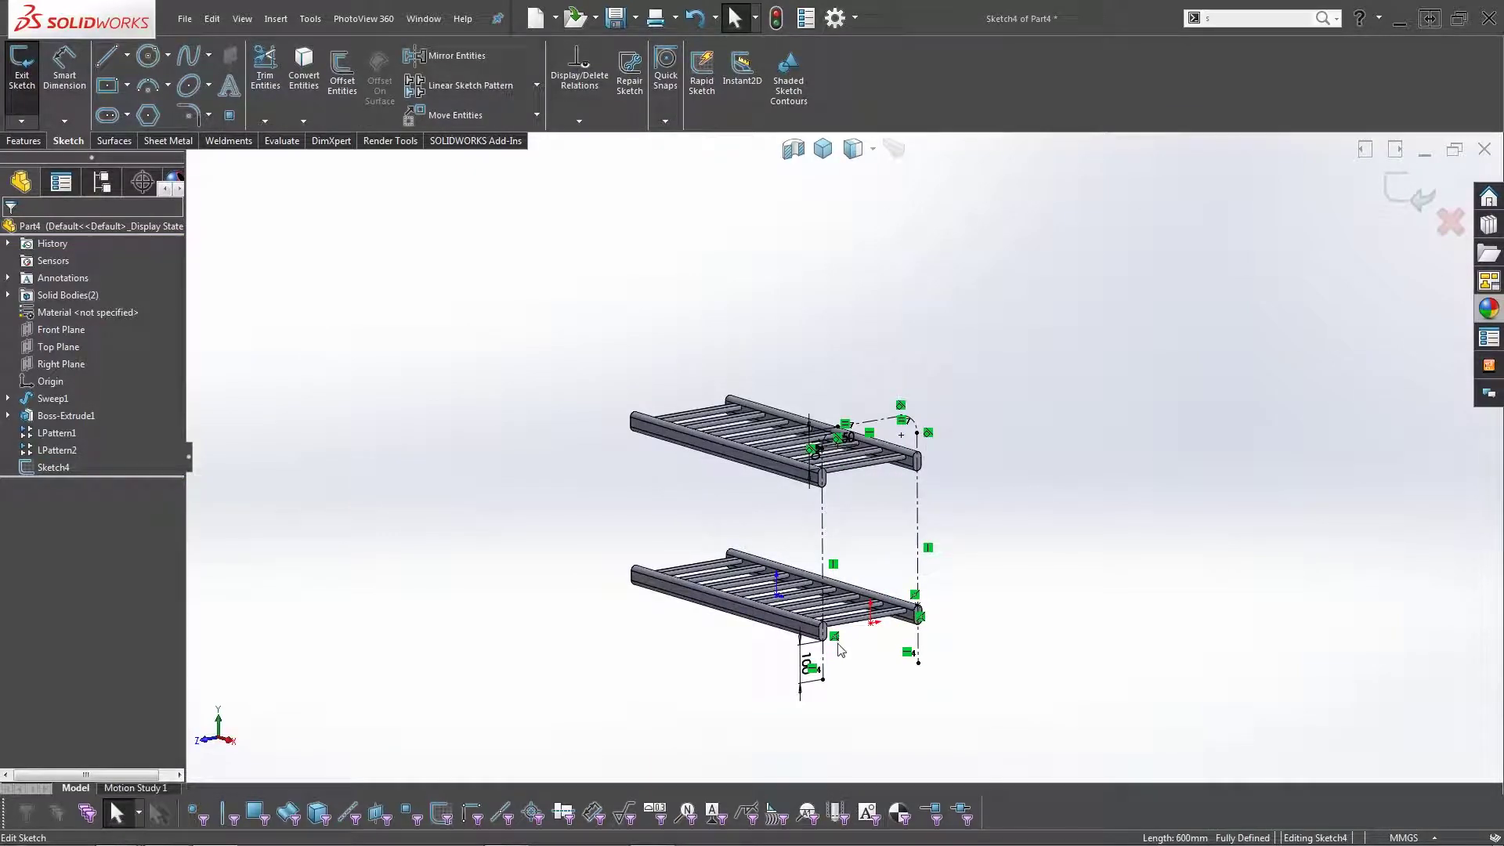
{"action": "left_click", "coordinate": [824, 666]}
{"action": "scroll", "coordinate": [835, 431], "scroll_direction": "up", "scroll_amount": 5}
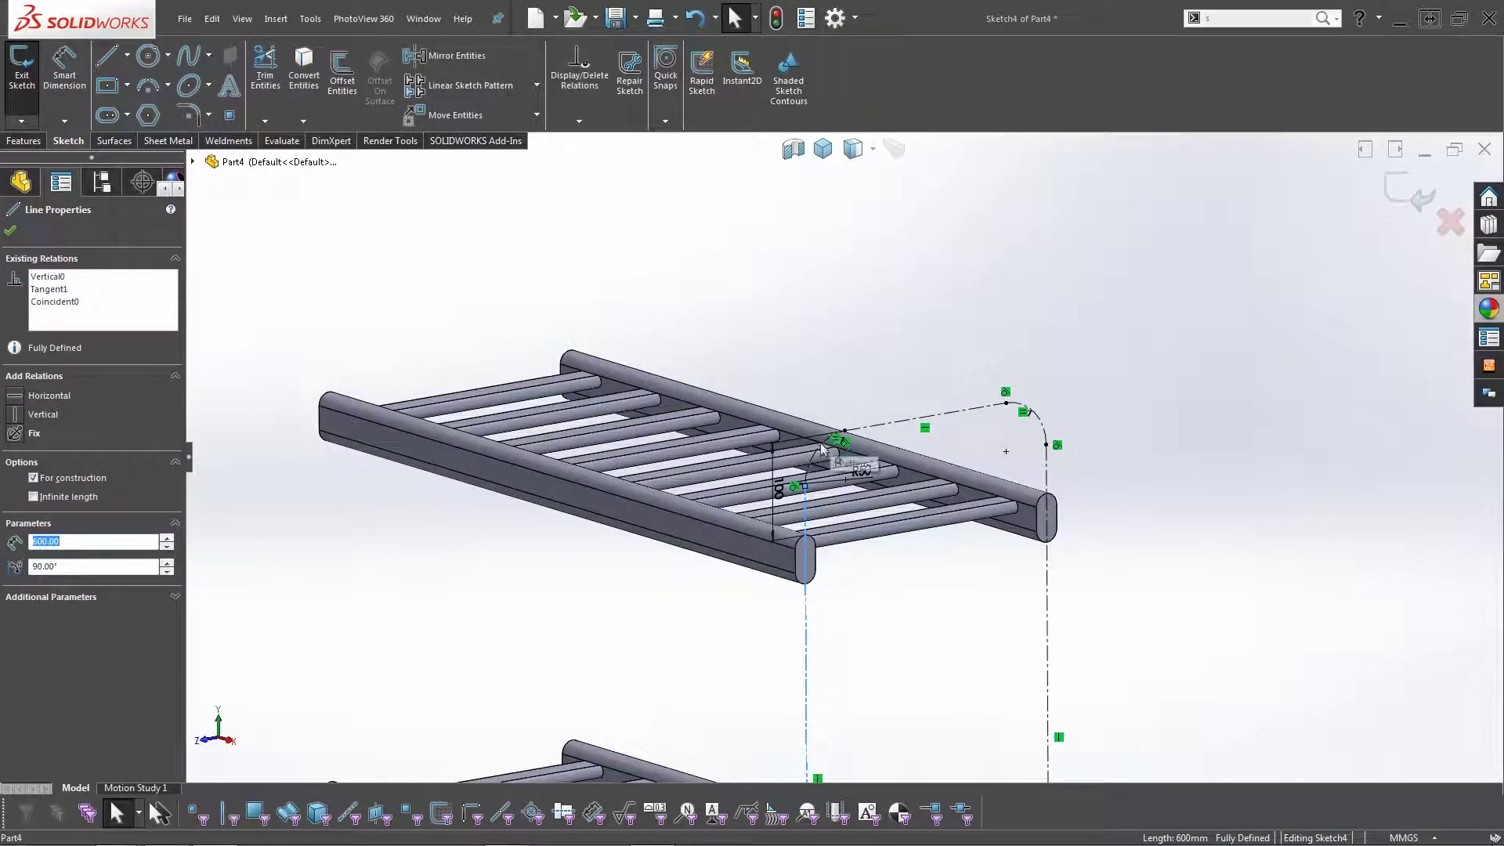
{"action": "left_click", "coordinate": [837, 444], "text": "ctrl"}
{"action": "left_click", "coordinate": [866, 388]}
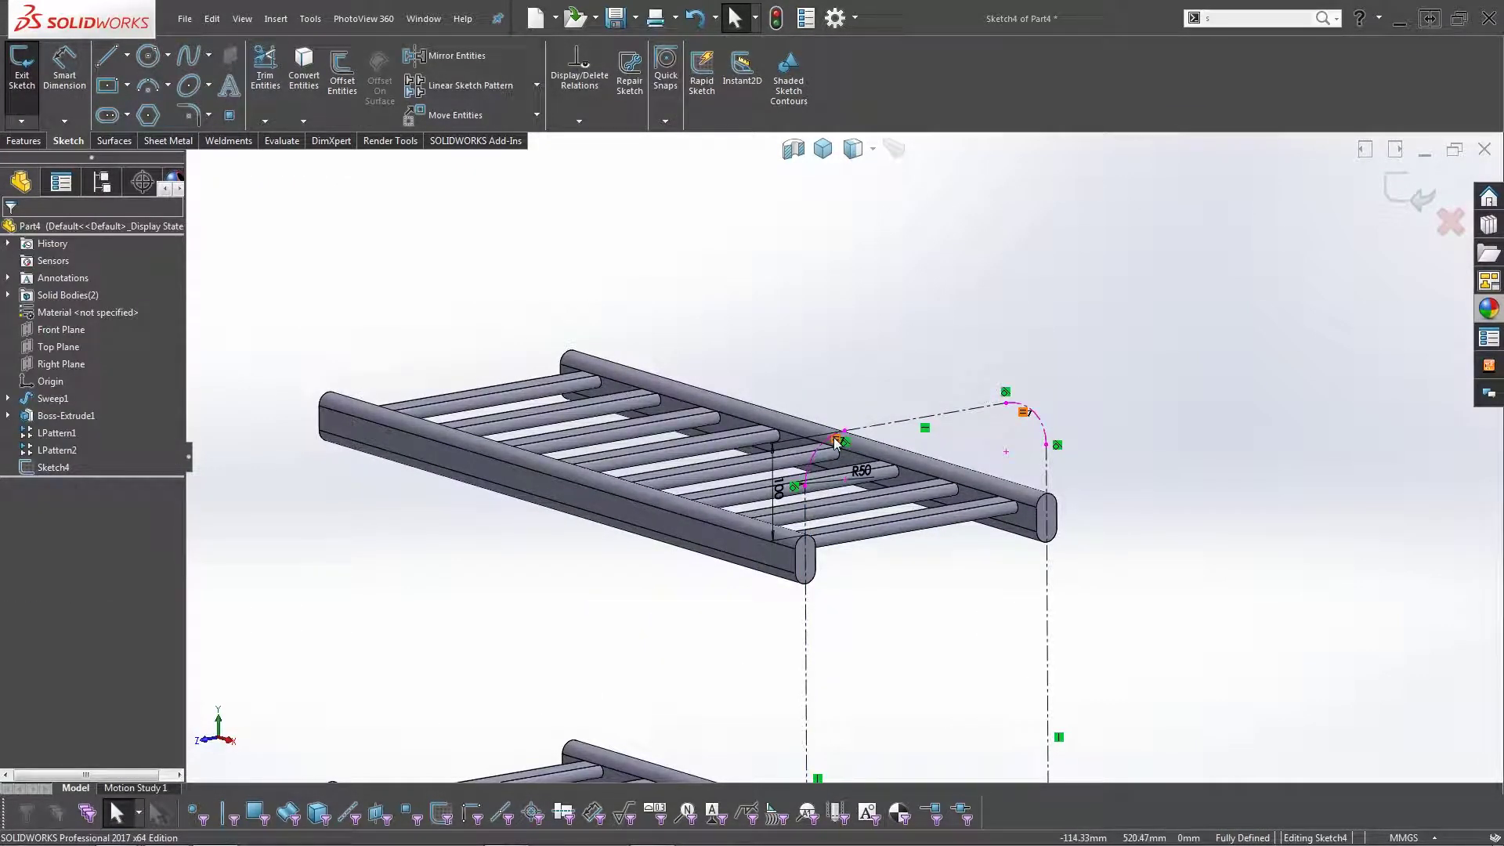
{"action": "left_click", "coordinate": [59, 467]}
Turn both vertical legs, both corner arcs and the horizontal line of the path from construction into solid geometry, and exit the sketch.
{"action": "left_click", "coordinate": [1048, 455]}
{"action": "left_click", "coordinate": [1113, 407]}
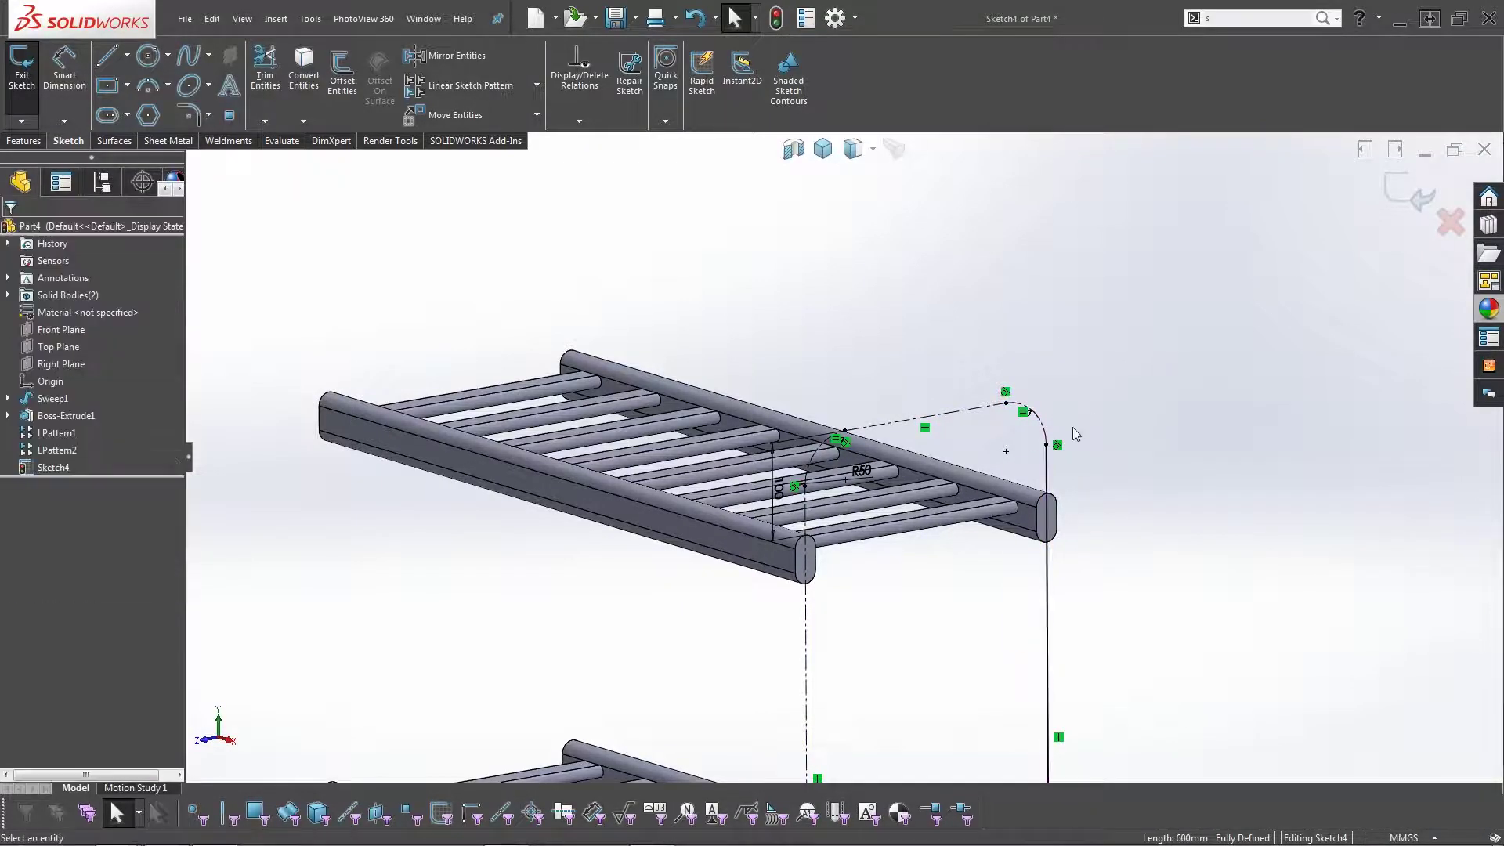
{"action": "left_click", "coordinate": [1037, 419]}
{"action": "left_click", "coordinate": [978, 418], "text": "ctrl"}
{"action": "left_click", "coordinate": [977, 417], "text": "ctrl"}
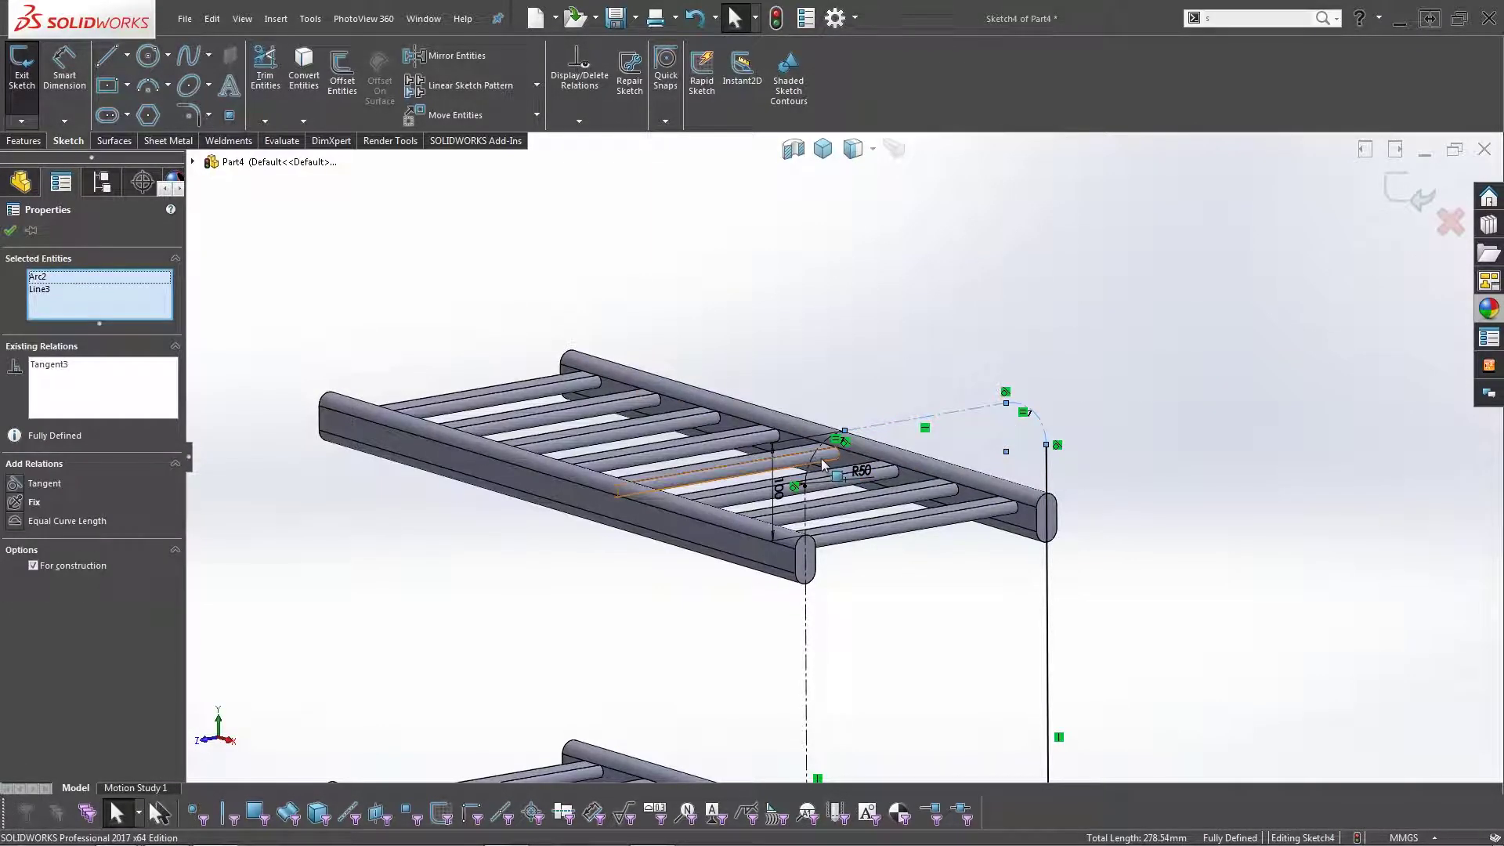
{"action": "left_click", "coordinate": [810, 473], "text": "ctrl"}
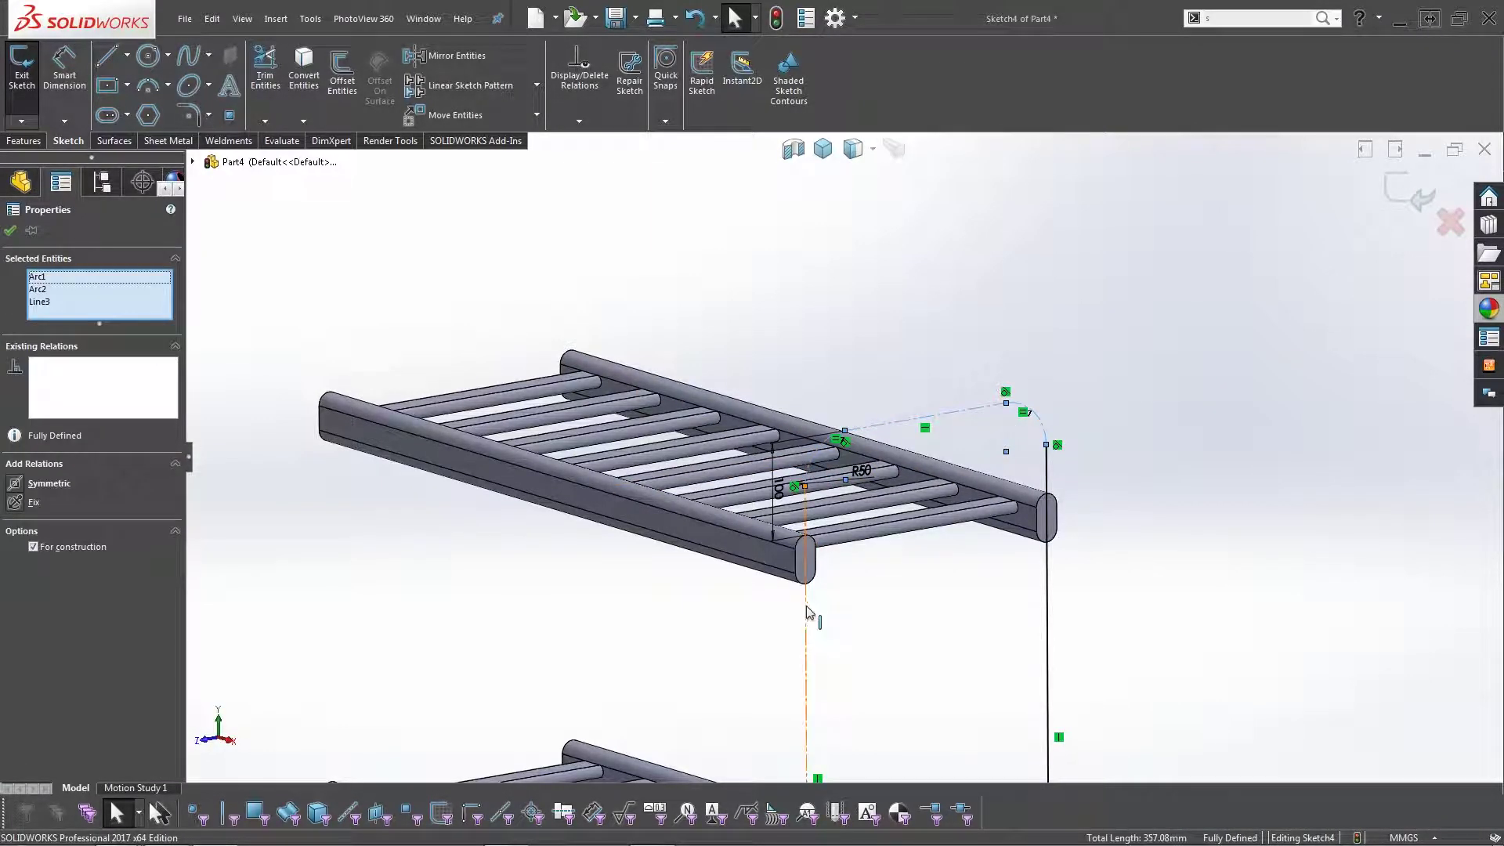
{"action": "left_click", "coordinate": [806, 611], "text": "ctrl"}
{"action": "scroll", "coordinate": [850, 627], "scroll_direction": "up", "scroll_amount": 5}
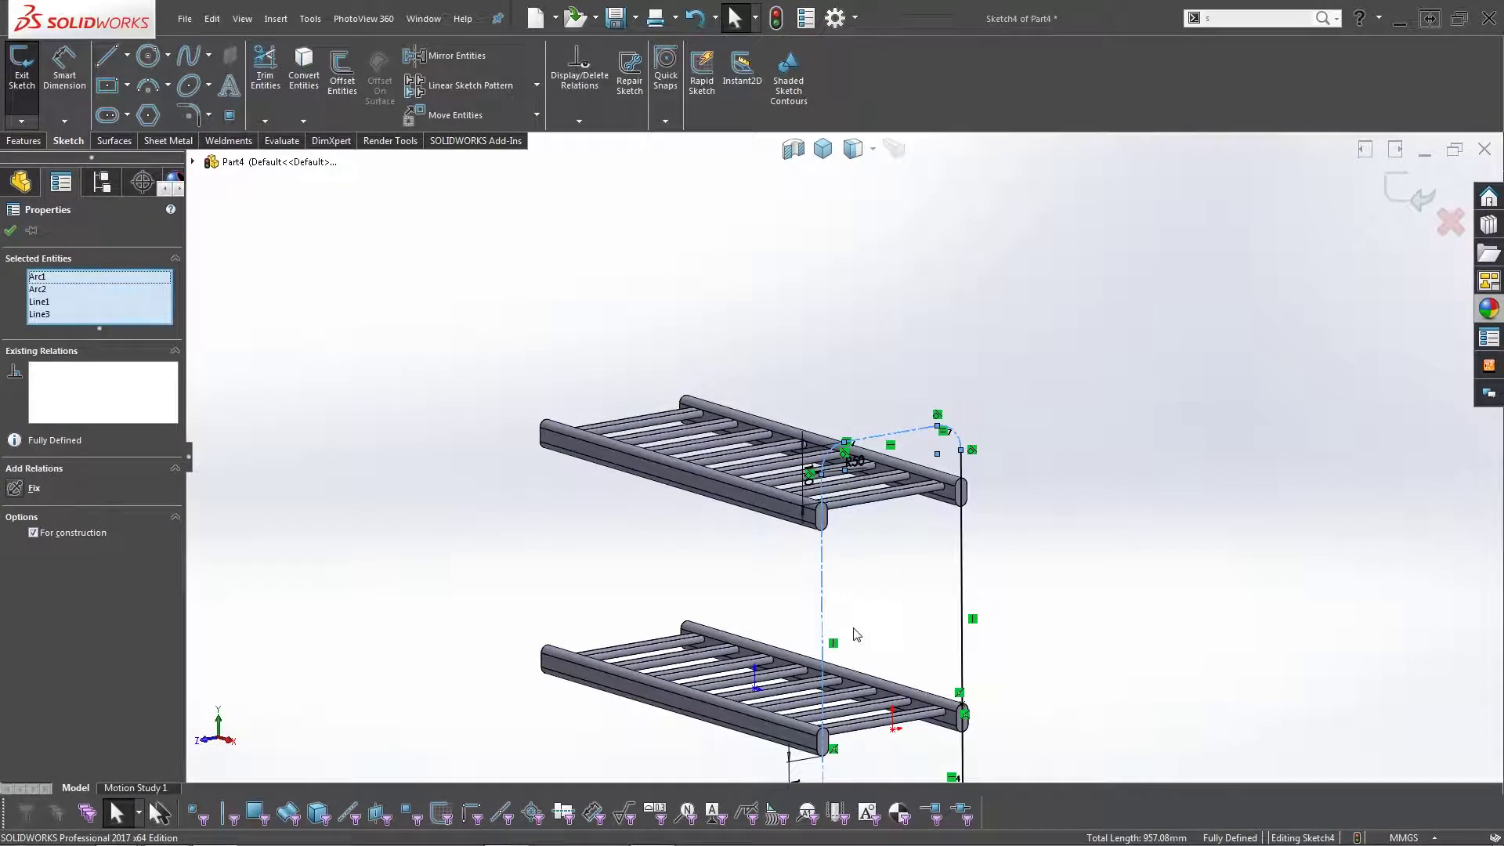
{"action": "left_click", "coordinate": [87, 535]}
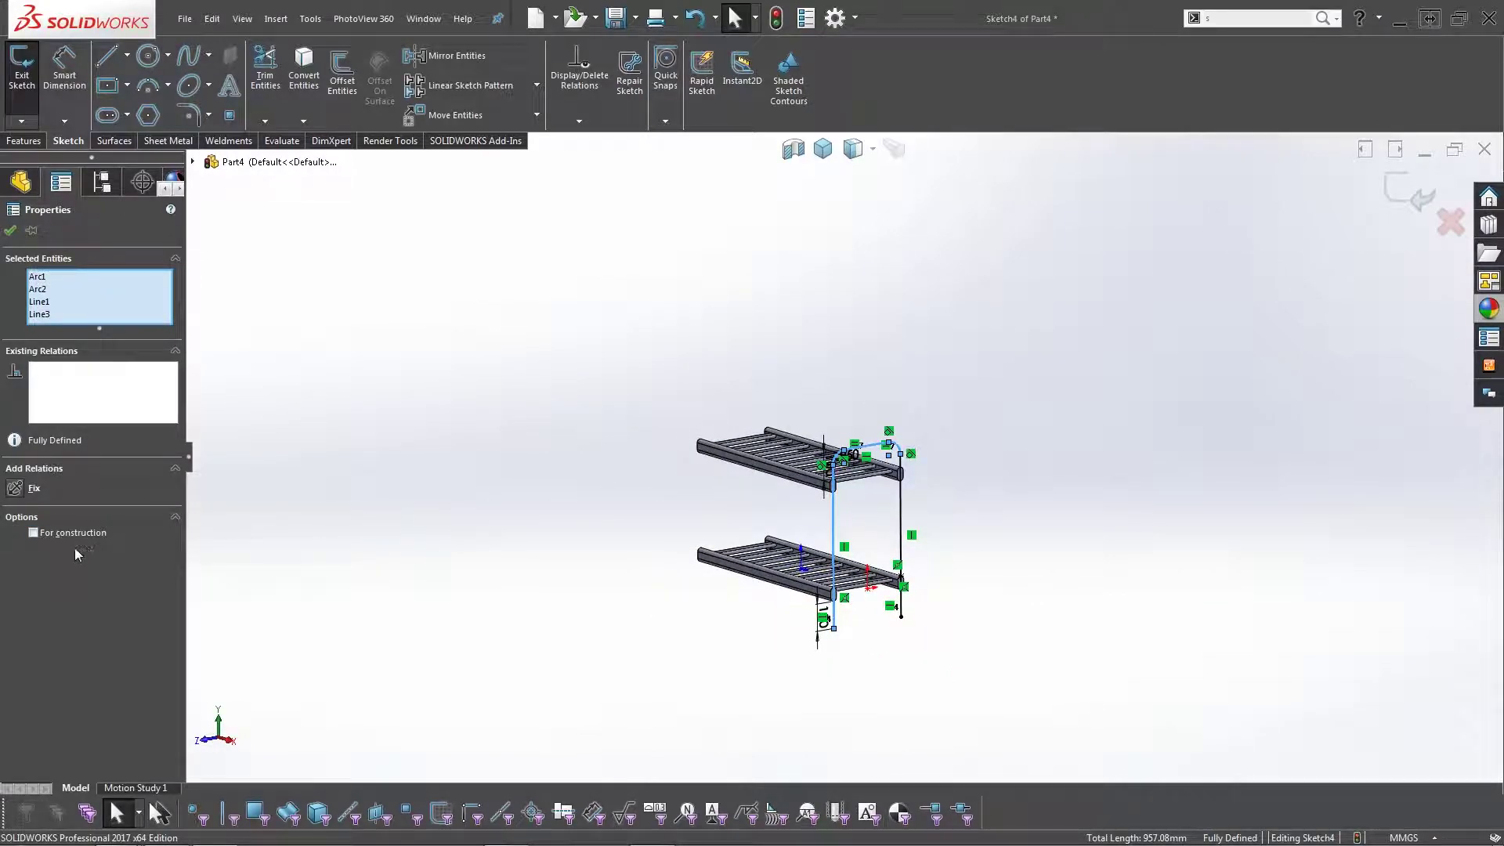
{"action": "left_click", "coordinate": [1049, 583]}
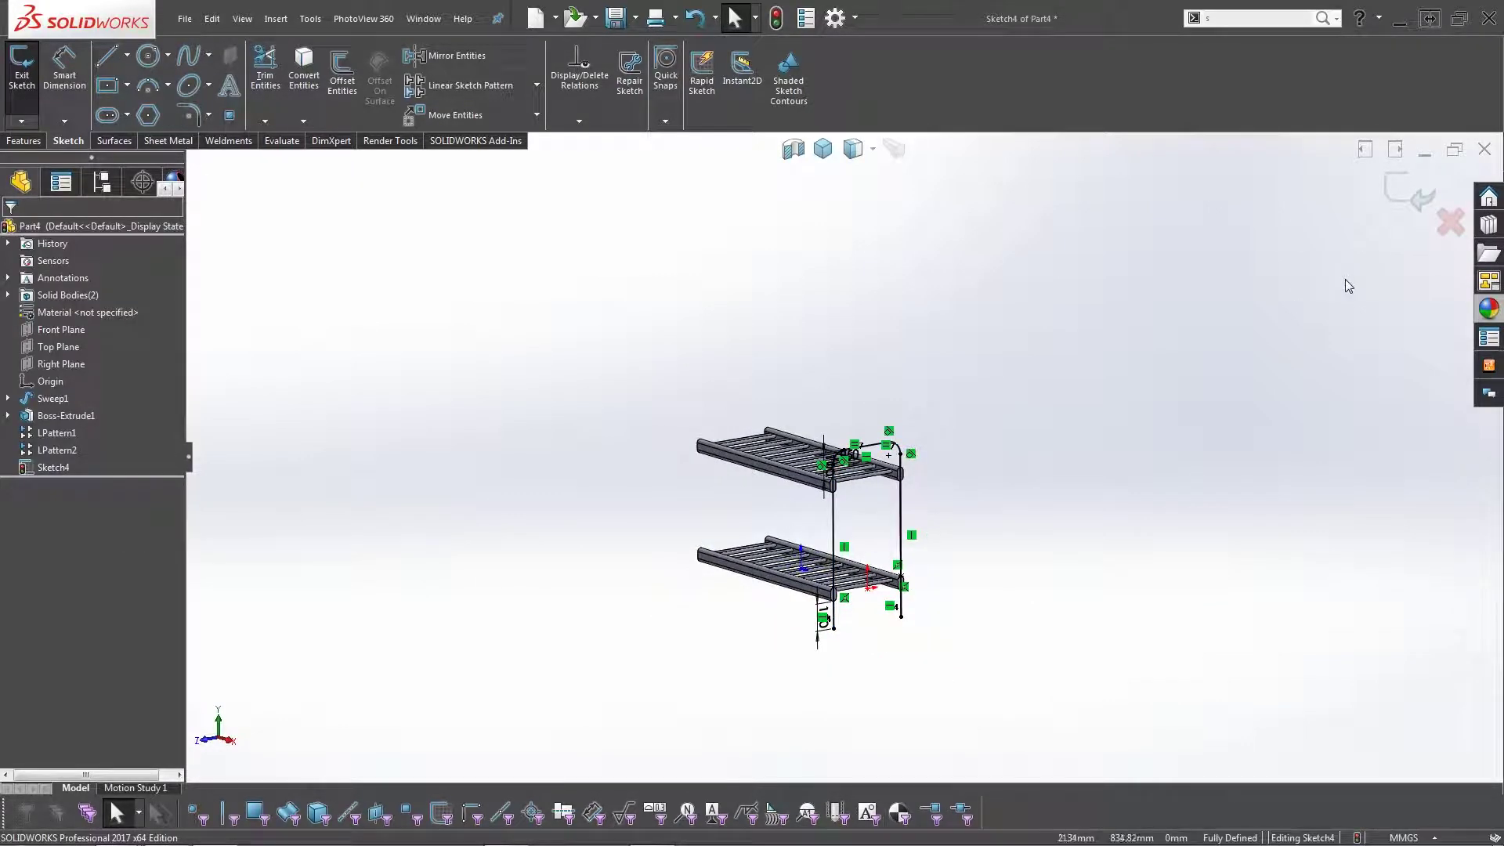
{"action": "left_click", "coordinate": [1407, 196]}
{"action": "middle_click_drag", "start_coordinate": [982, 537], "coordinate": [900, 319]}
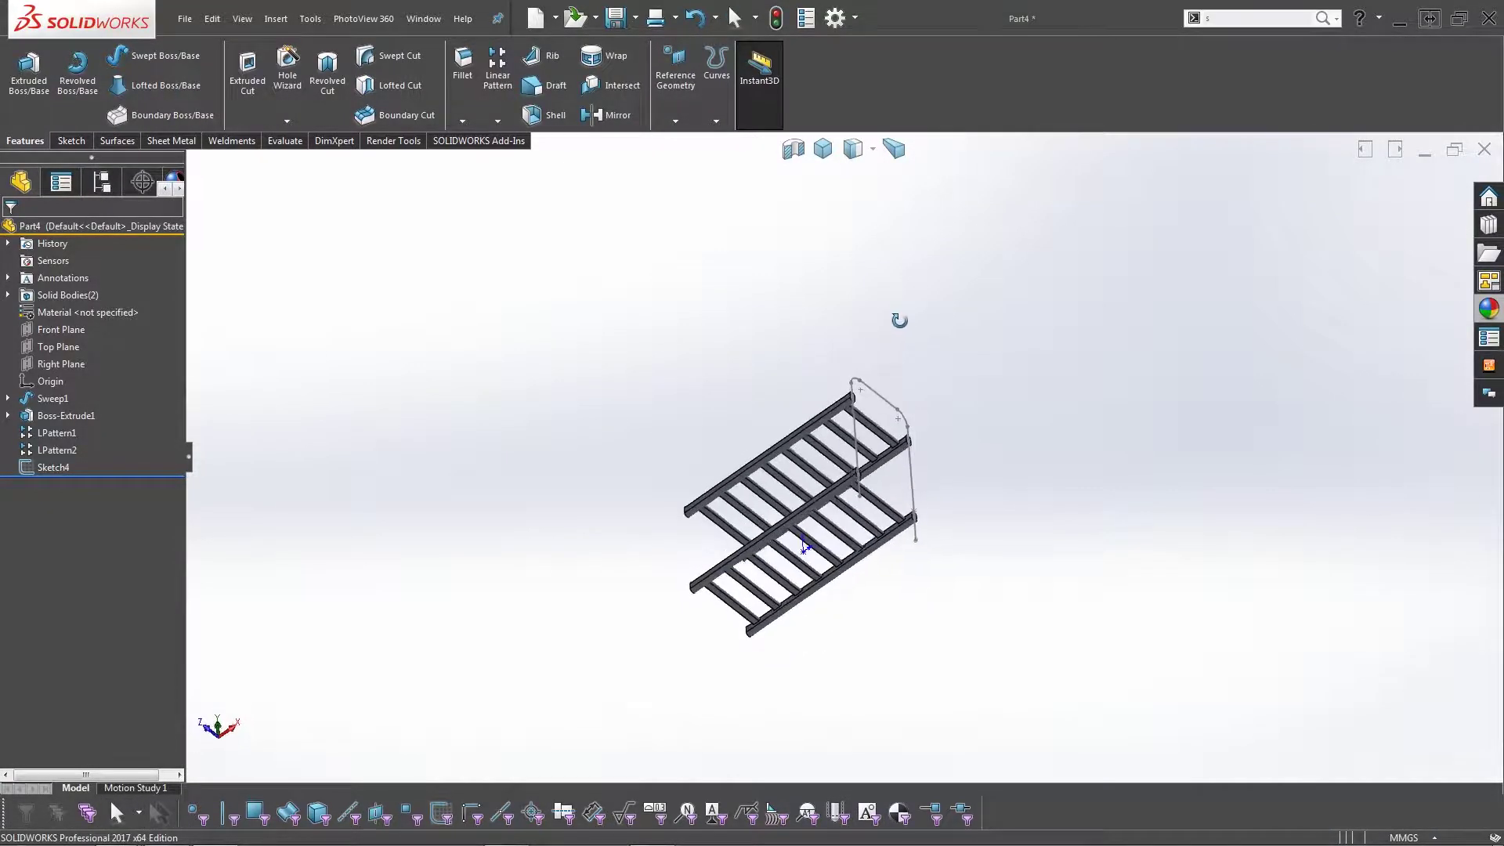
{"action": "scroll", "coordinate": [908, 431], "scroll_direction": "down", "scroll_amount": 5}
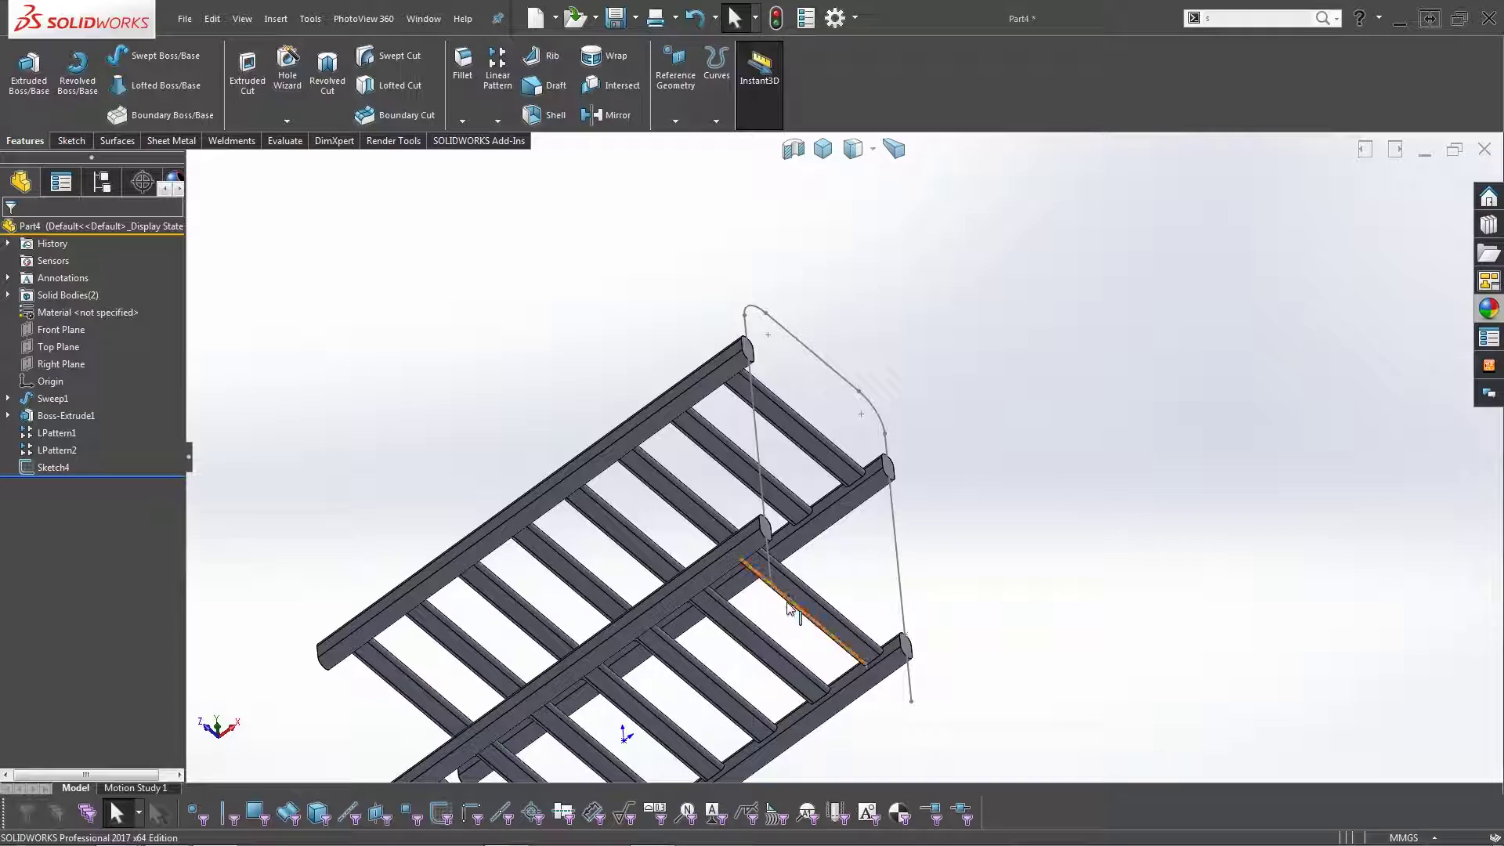
{"action": "left_click", "coordinate": [676, 79]}
{"action": "left_click", "coordinate": [689, 146]}
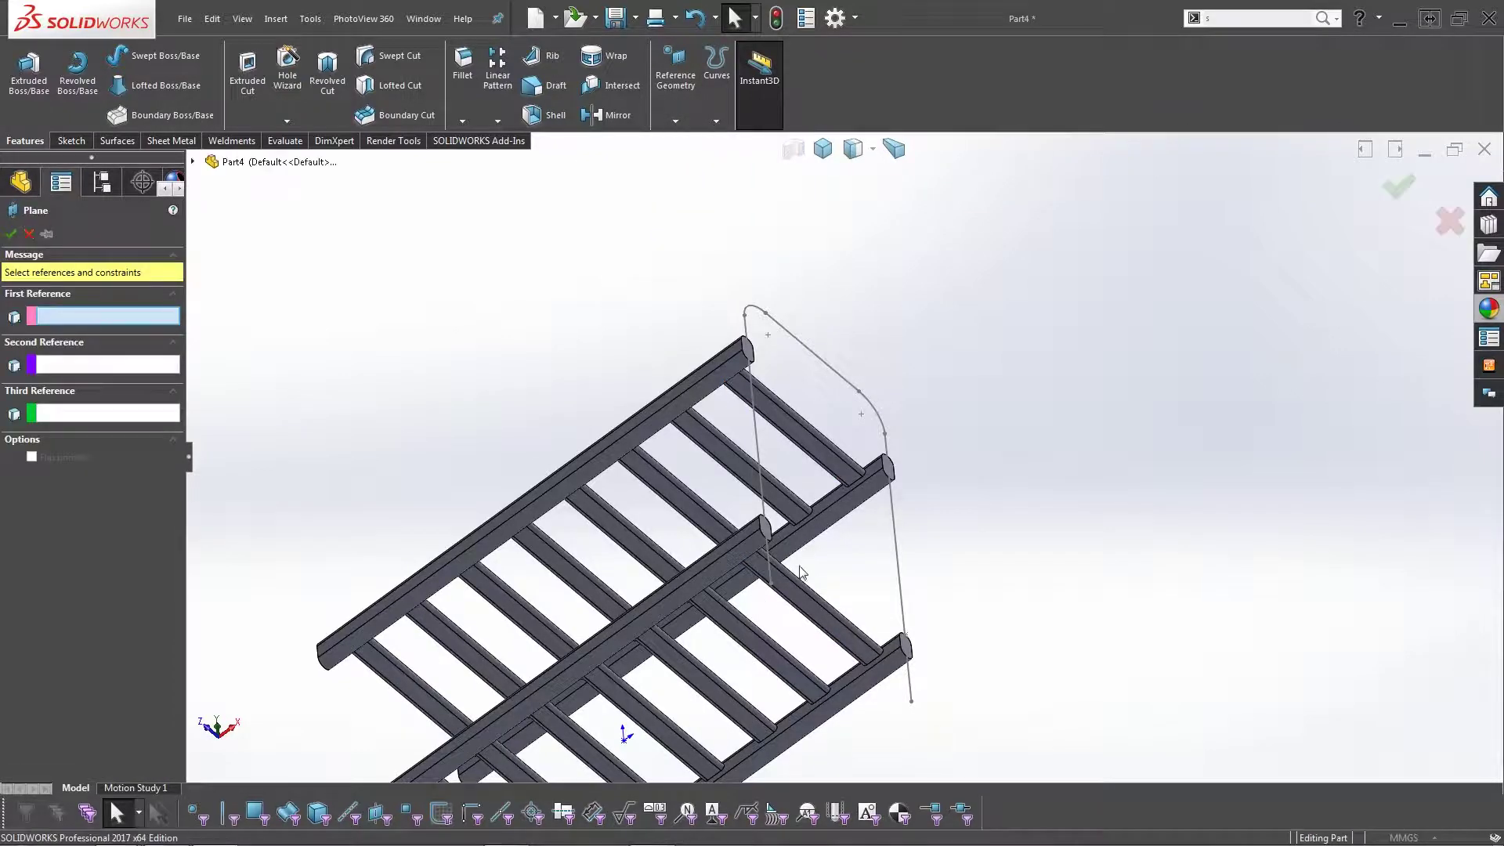
{"action": "left_click", "coordinate": [776, 593]}
{"action": "key", "text": "Escape"}
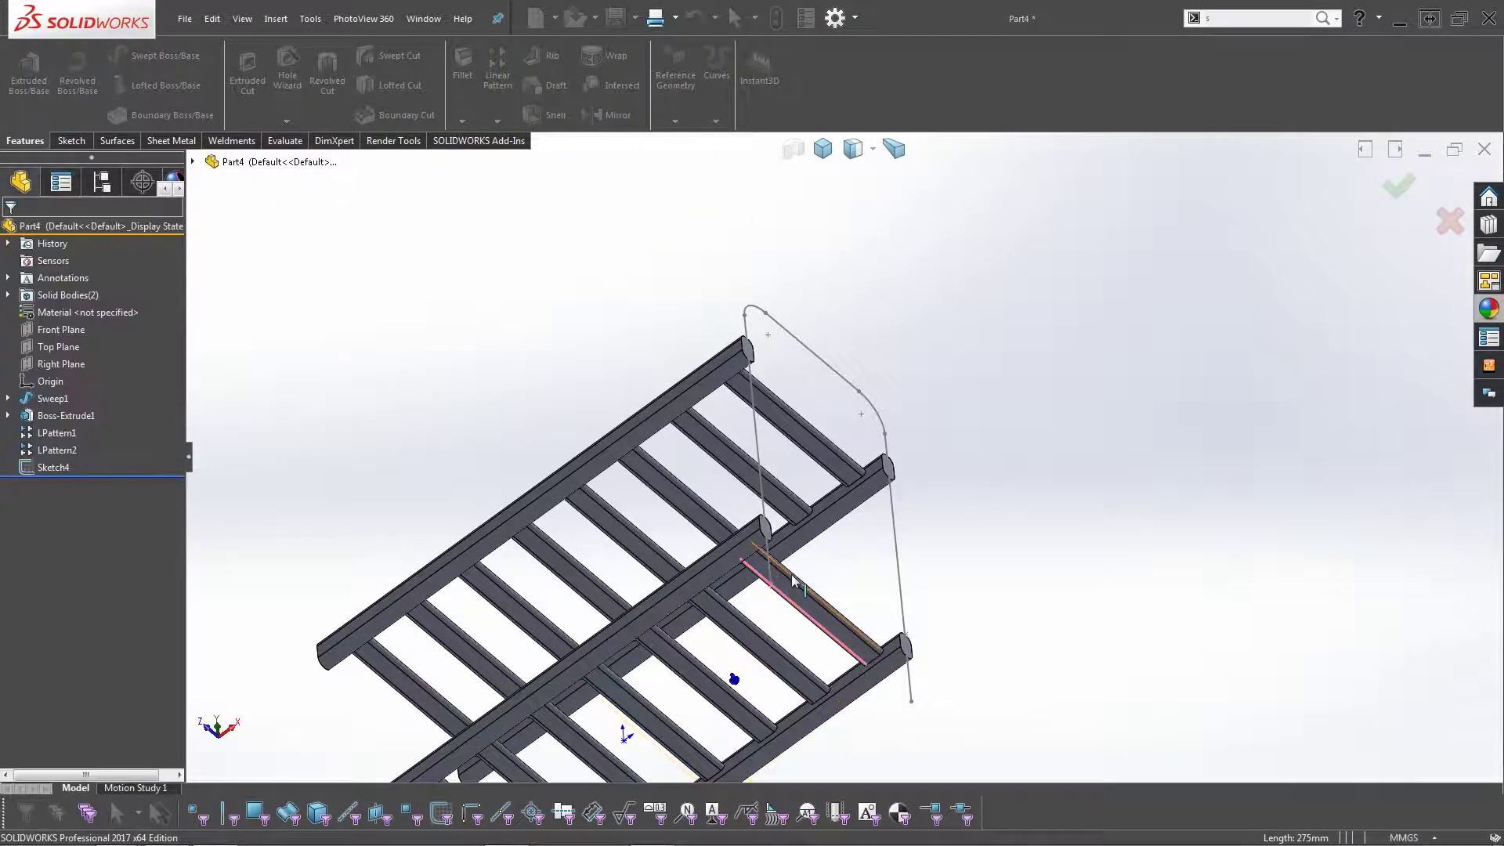
Create a reference plane through the lower endpoint of one path leg, perpendicular to that leg.
{"action": "left_click", "coordinate": [676, 121]}
{"action": "left_click", "coordinate": [690, 139]}
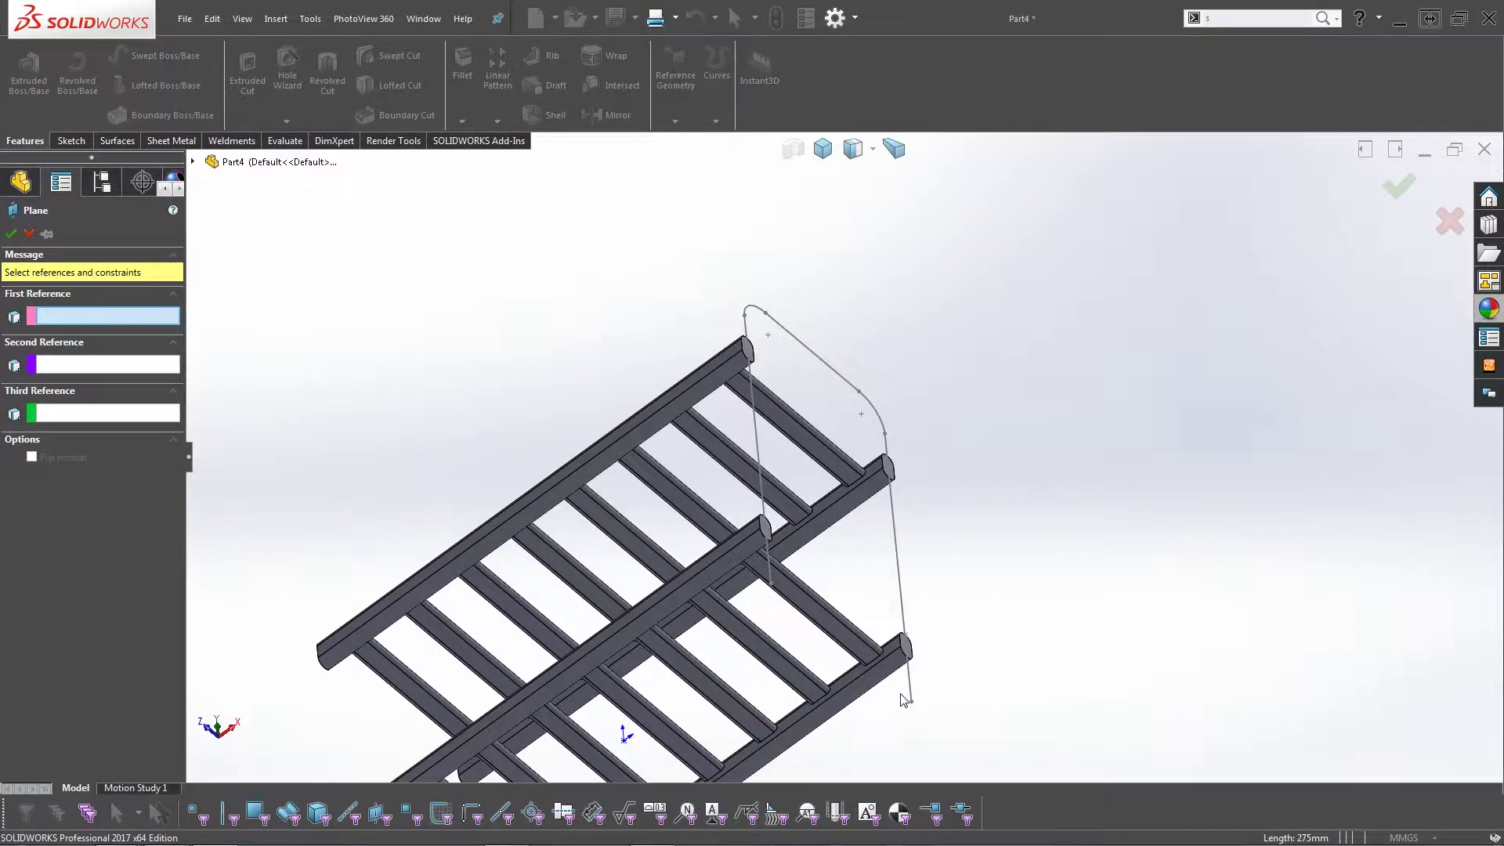
{"action": "scroll", "coordinate": [900, 652], "scroll_direction": "down", "scroll_amount": 5}
{"action": "left_click", "coordinate": [893, 616]}
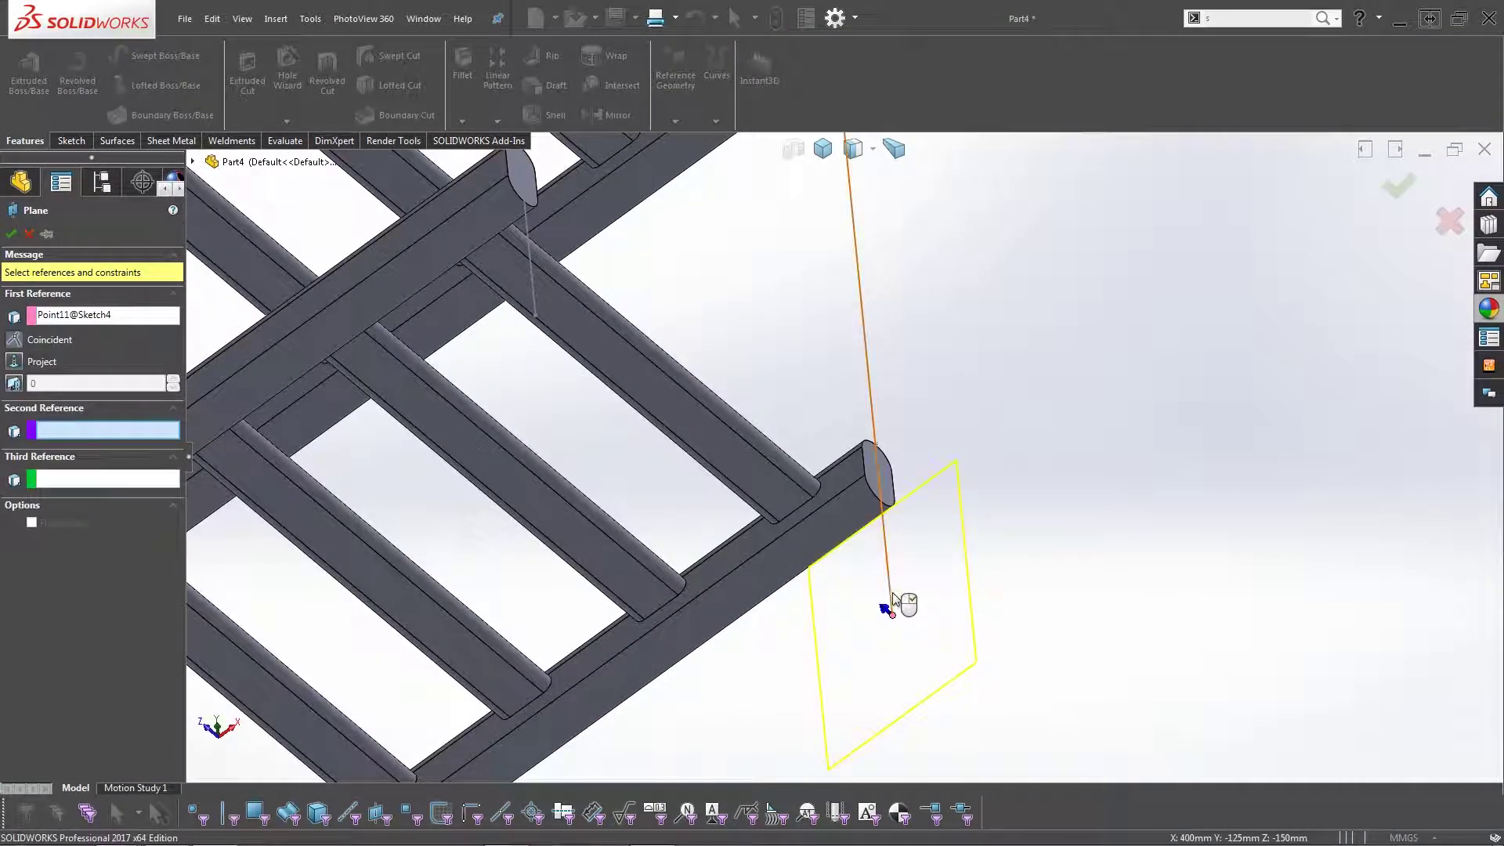
{"action": "left_click", "coordinate": [893, 597]}
{"action": "right_click", "coordinate": [893, 599]}
Open a new sketch on the reference plane at the leg's lower end.
{"action": "scroll", "coordinate": [967, 554], "scroll_direction": "up", "scroll_amount": 8}
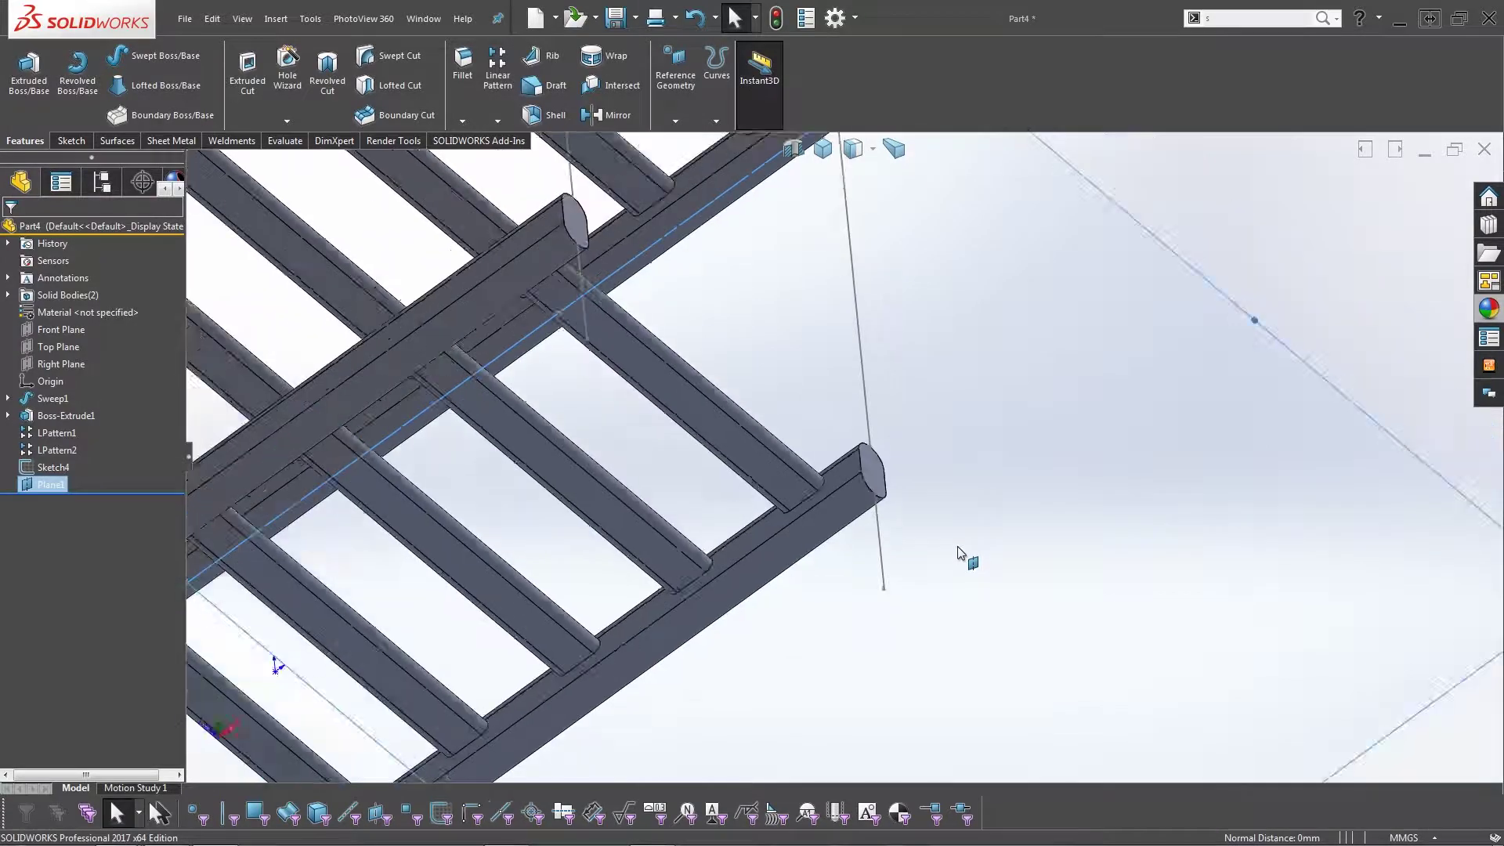
{"action": "middle_click_drag", "start_coordinate": [893, 493], "coordinate": [880, 436]}
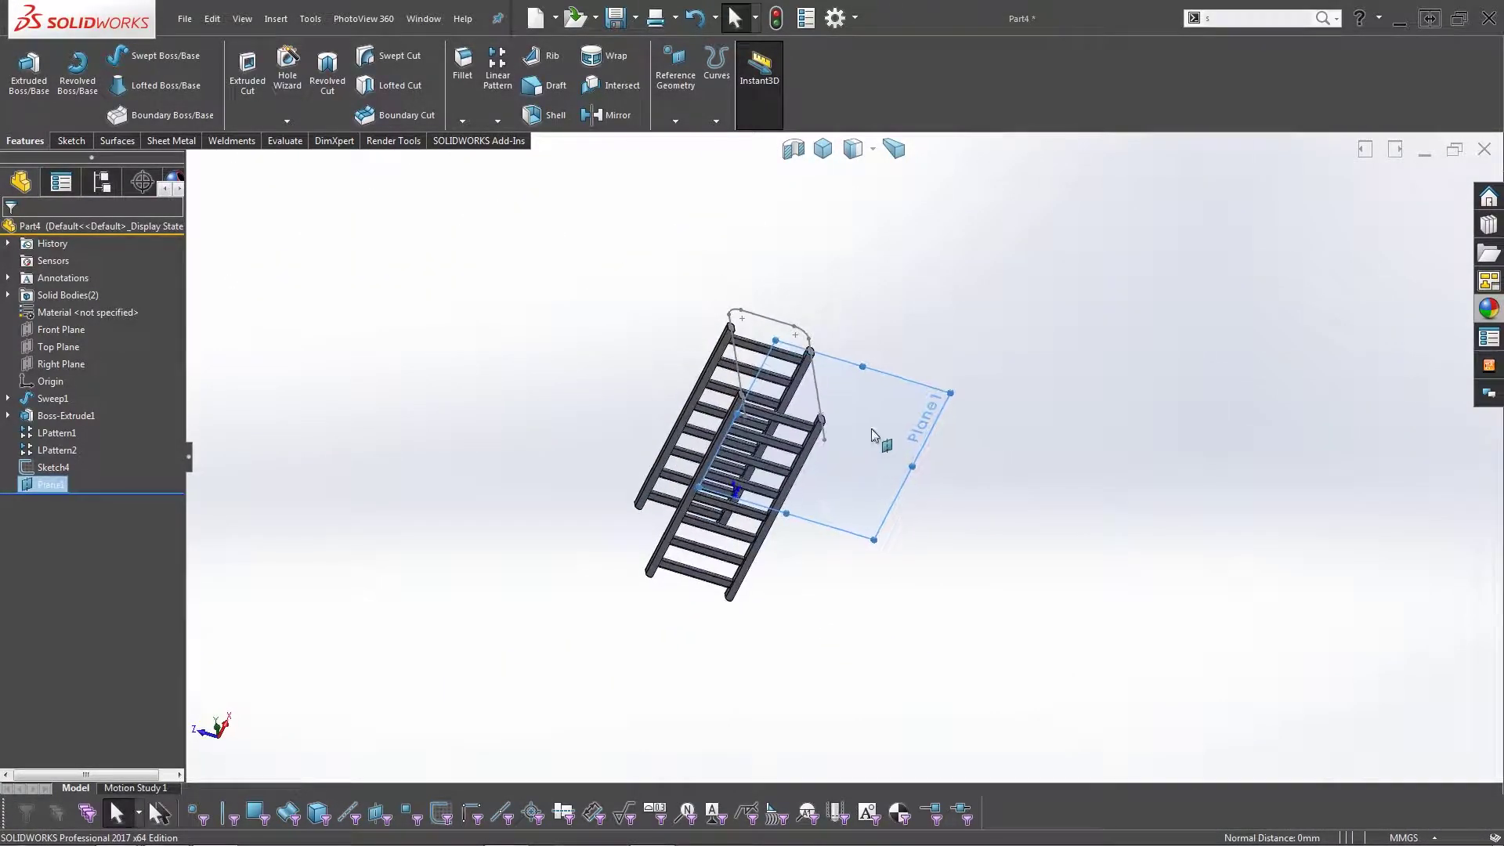
{"action": "left_click", "coordinate": [915, 390]}
{"action": "left_click", "coordinate": [979, 341]}
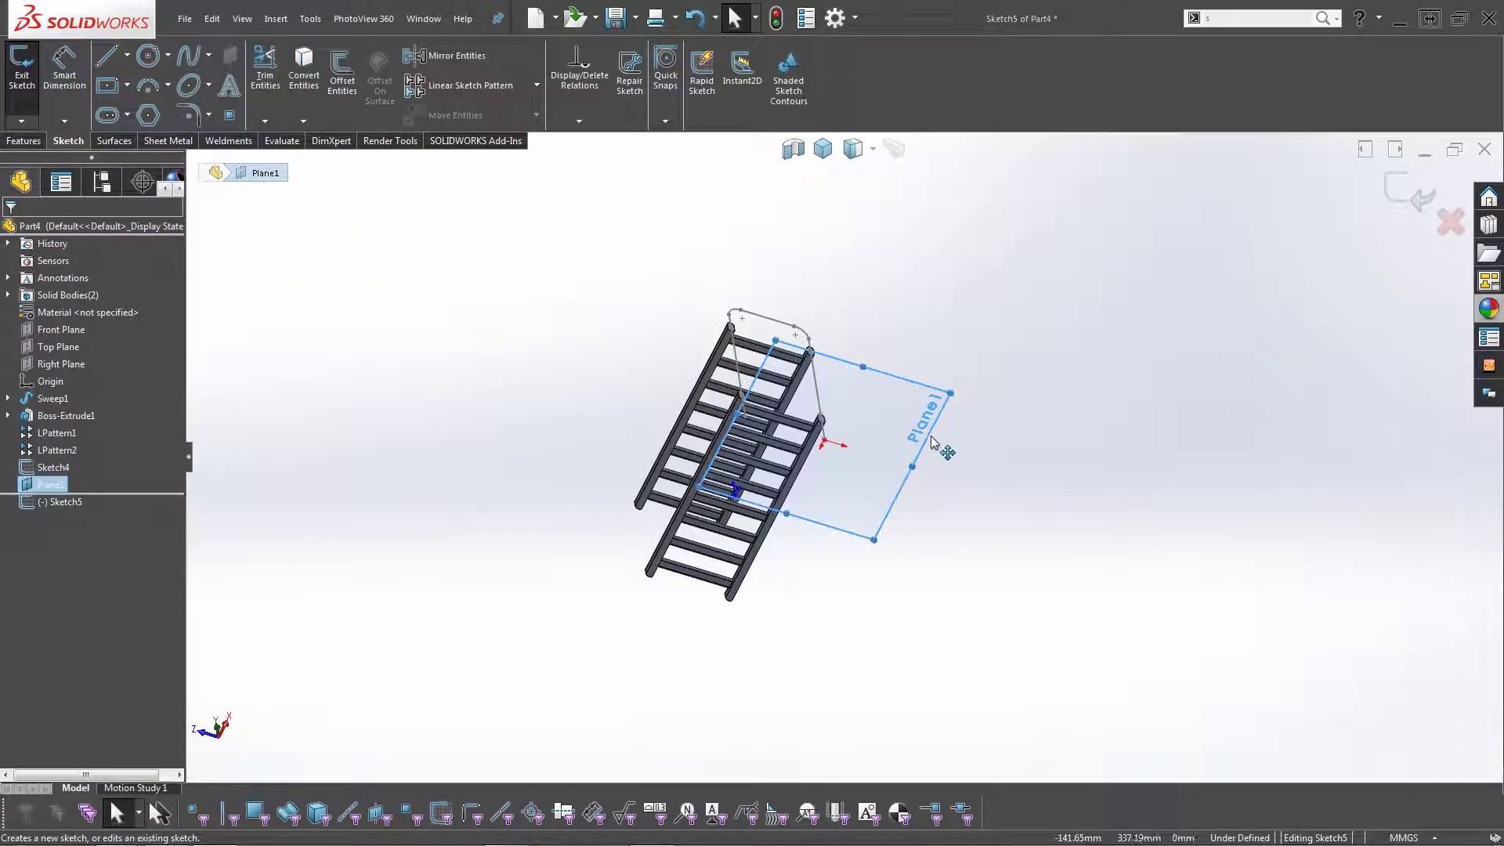
{"action": "scroll", "coordinate": [714, 392], "scroll_direction": "down", "scroll_amount": 5}
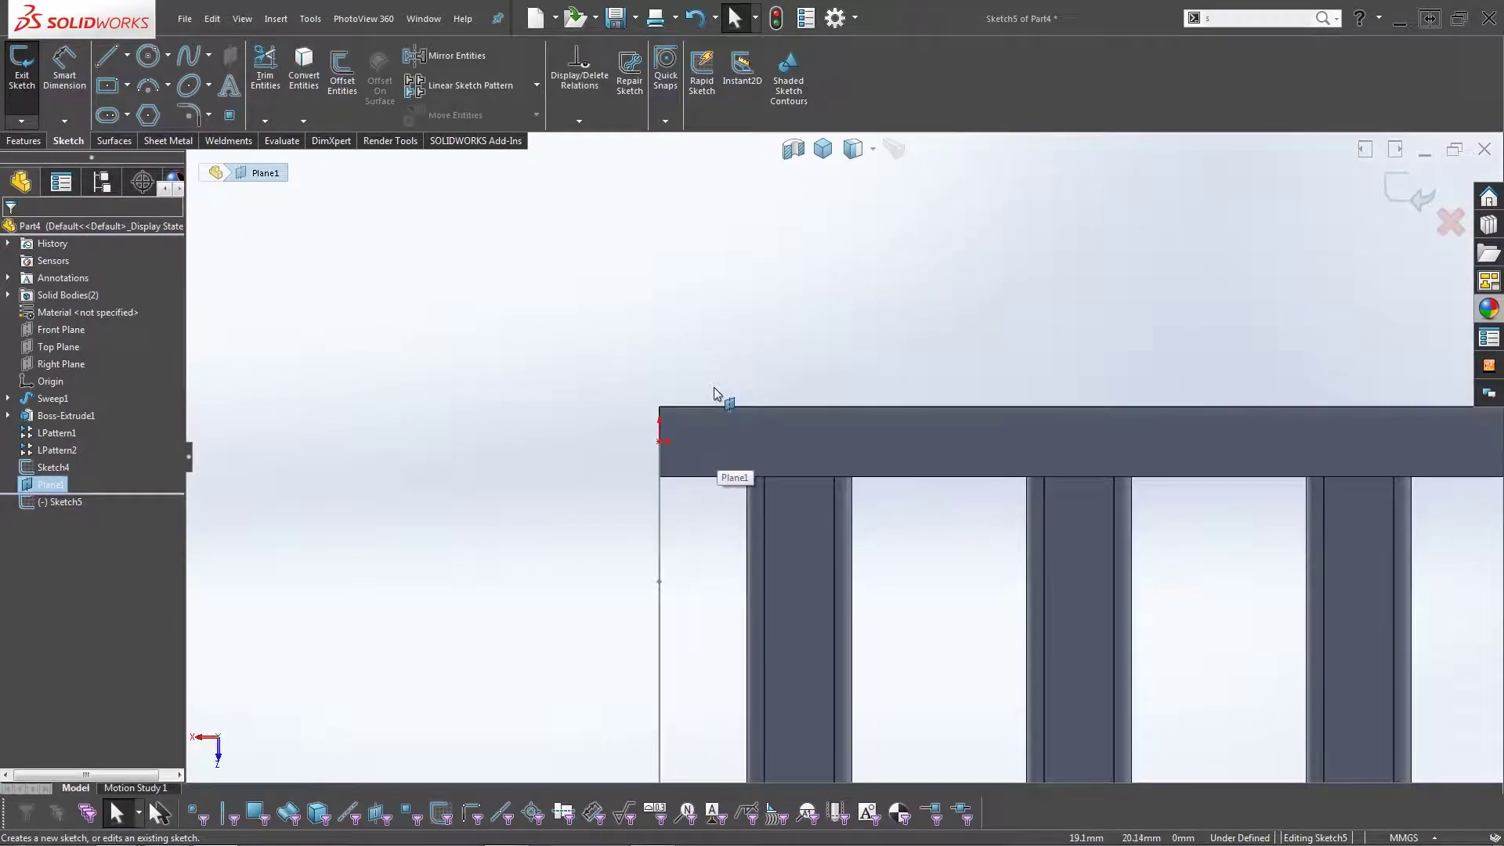
Draw a corner rectangle about 21 mm wide and 109 mm high just beyond the rail's end.
{"action": "left_click", "coordinate": [126, 86]}
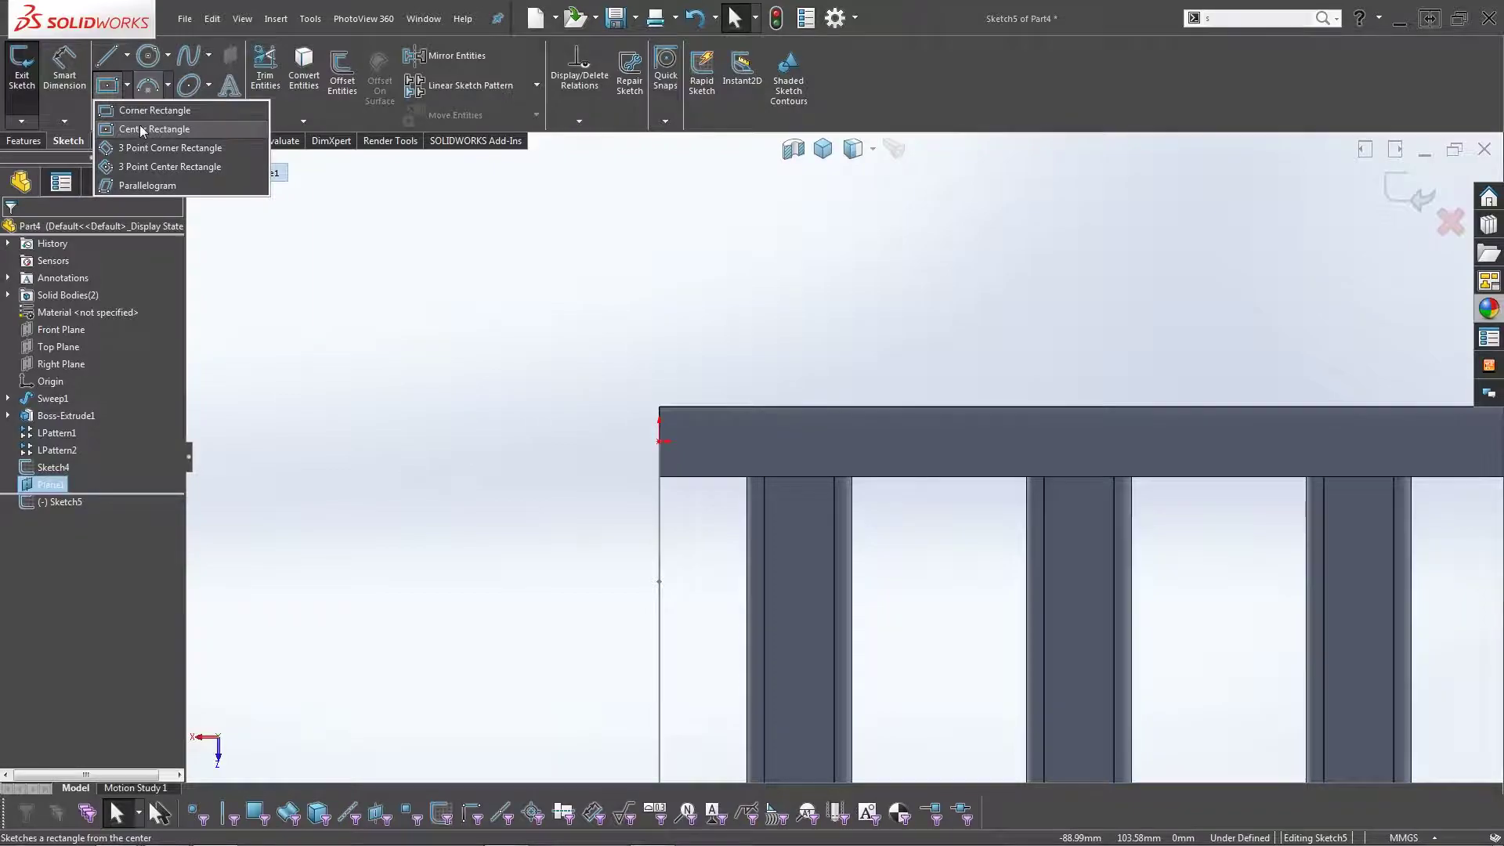
{"action": "left_click", "coordinate": [154, 111]}
{"action": "left_click", "coordinate": [570, 290]}
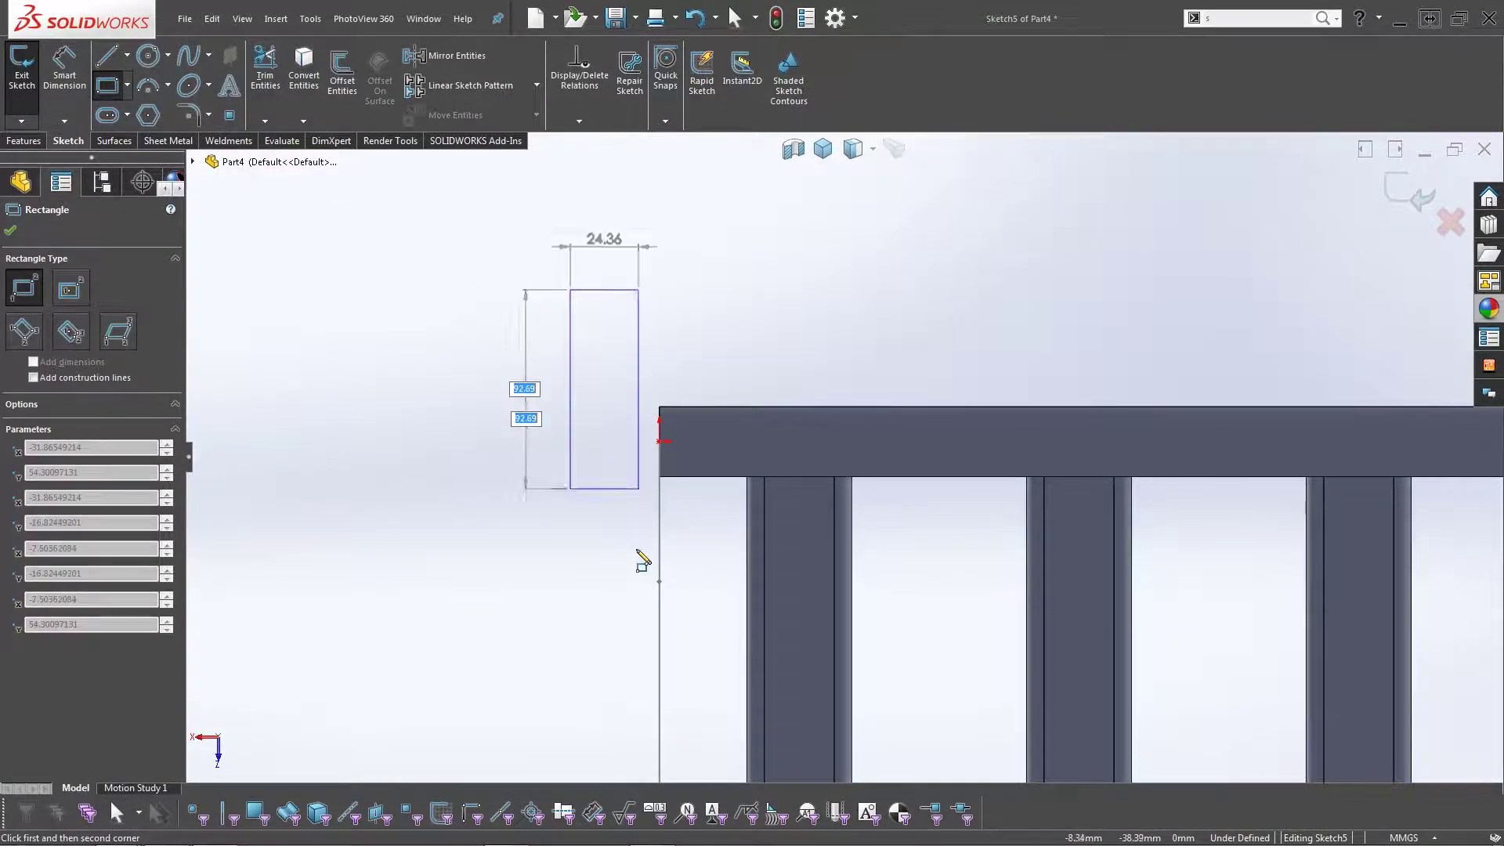
{"action": "left_click", "coordinate": [629, 593]}
{"action": "key", "text": "Escape"}
Dimension the rectangle to 25 mm wide and 75 mm high.
{"action": "key", "text": "s"}
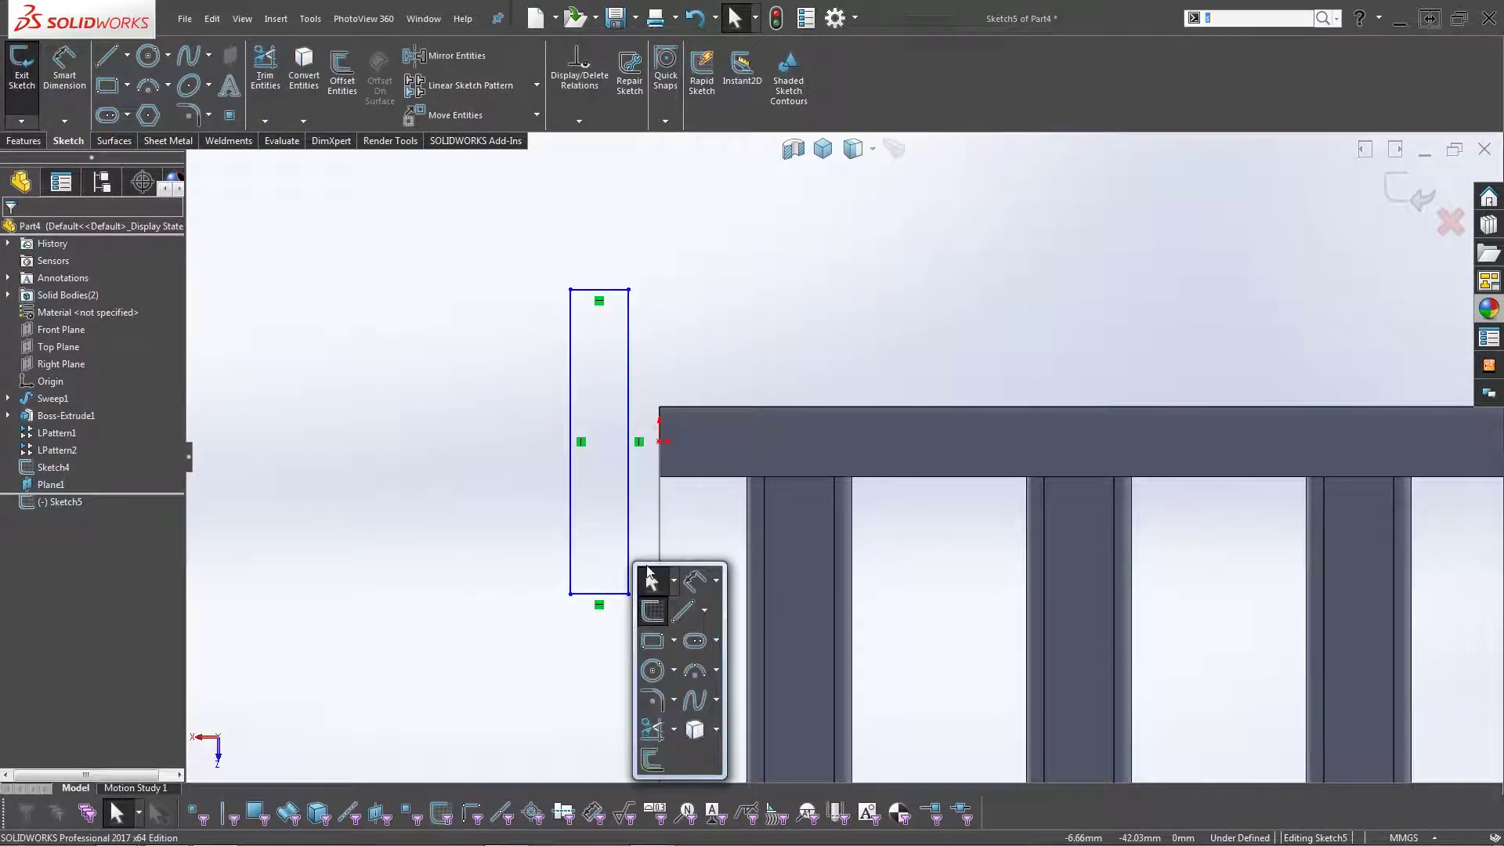
{"action": "left_click", "coordinate": [657, 581]}
{"action": "left_click", "coordinate": [610, 292]}
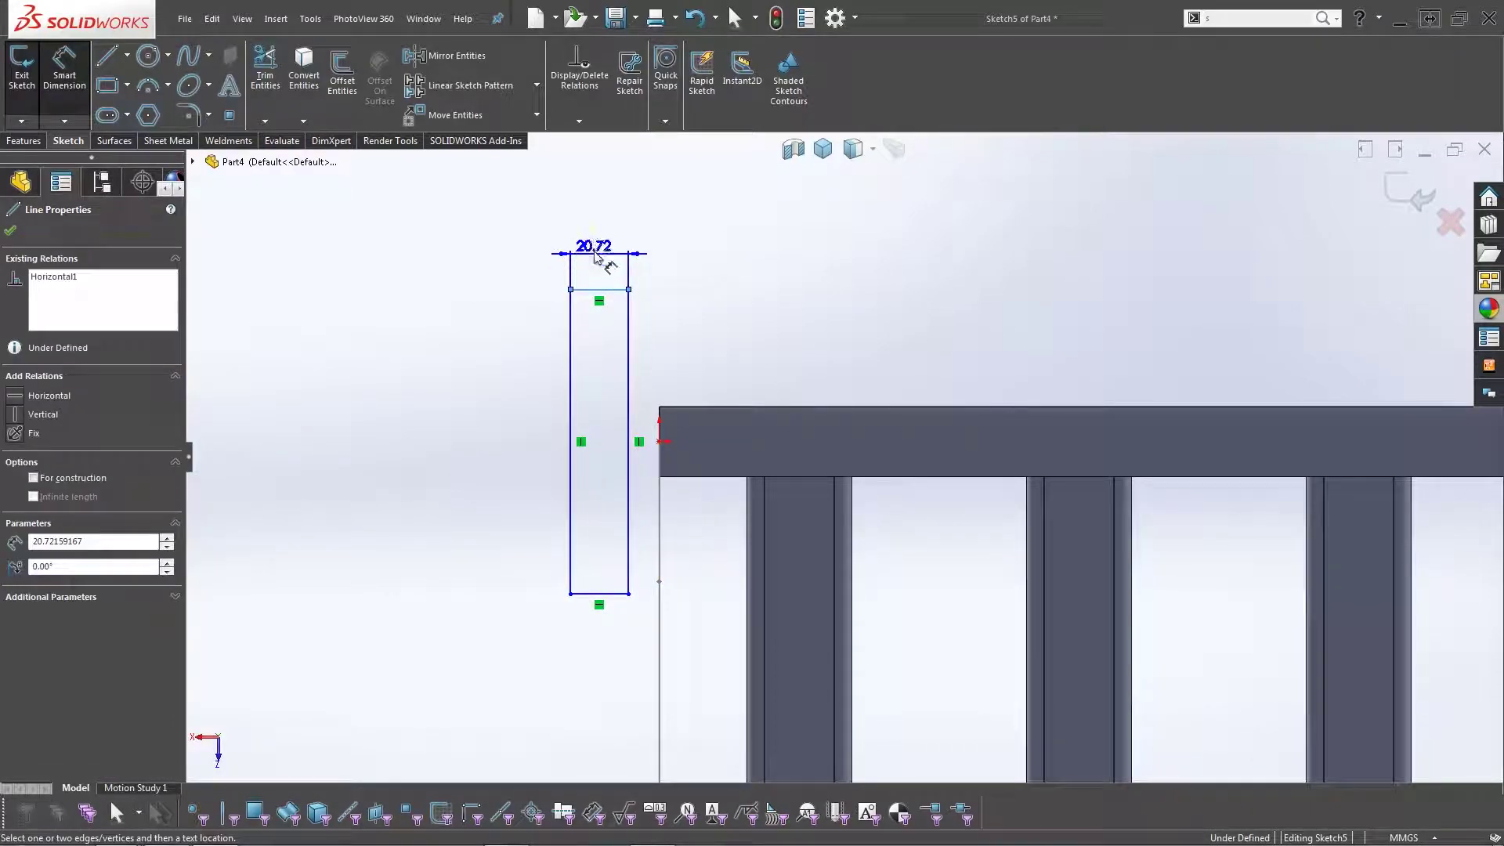
{"action": "left_click", "coordinate": [598, 250]}
{"action": "type", "text": "25"}
{"action": "key", "text": "Return"}
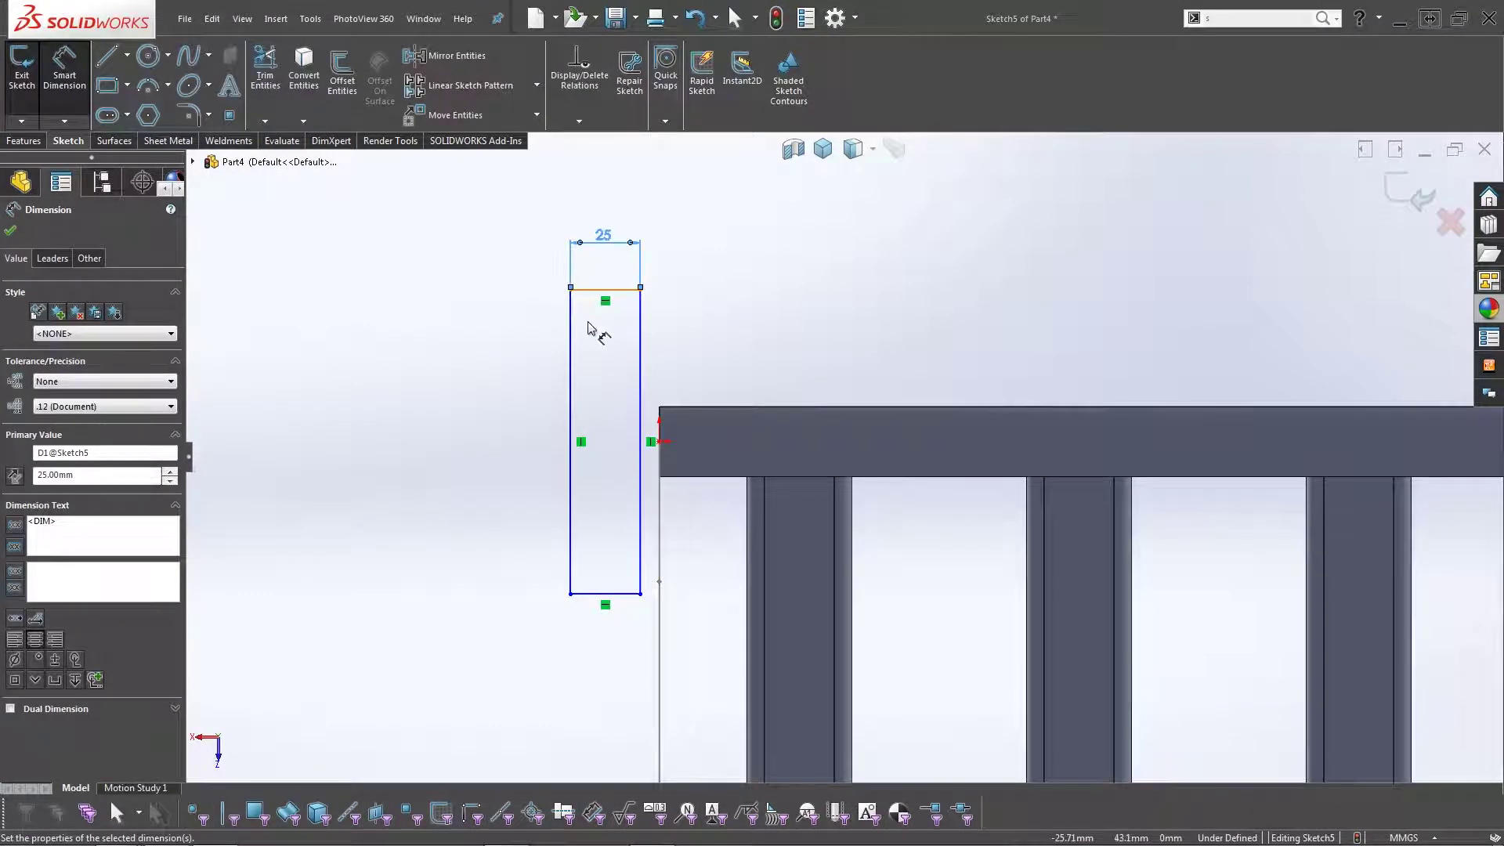
{"action": "left_click", "coordinate": [572, 345]}
{"action": "left_click", "coordinate": [529, 363]}
{"action": "type", "text": "75"}
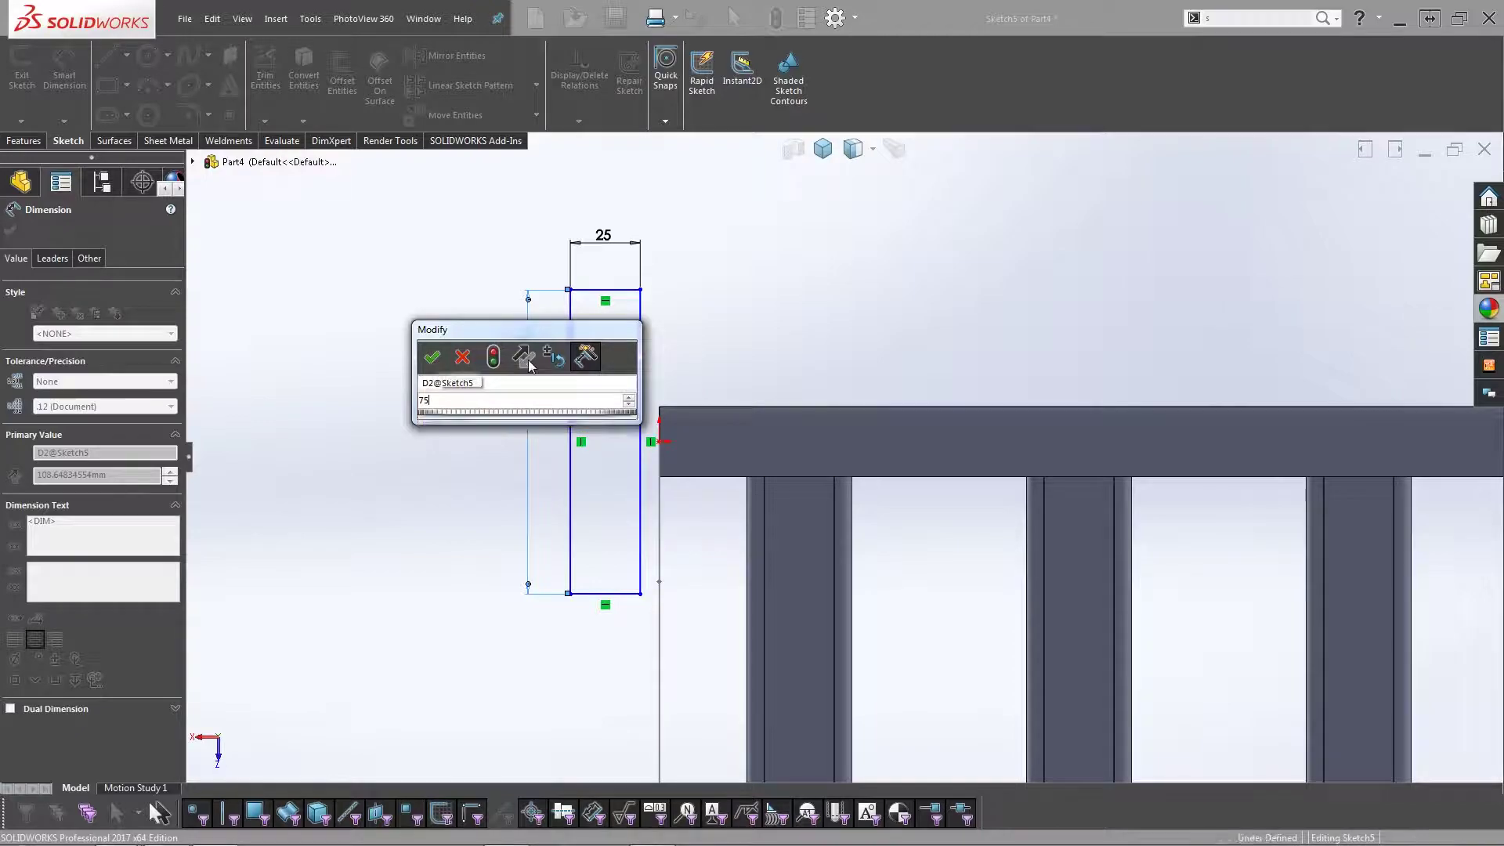
{"action": "key", "text": "Return"}
{"action": "key", "text": "Escape"}
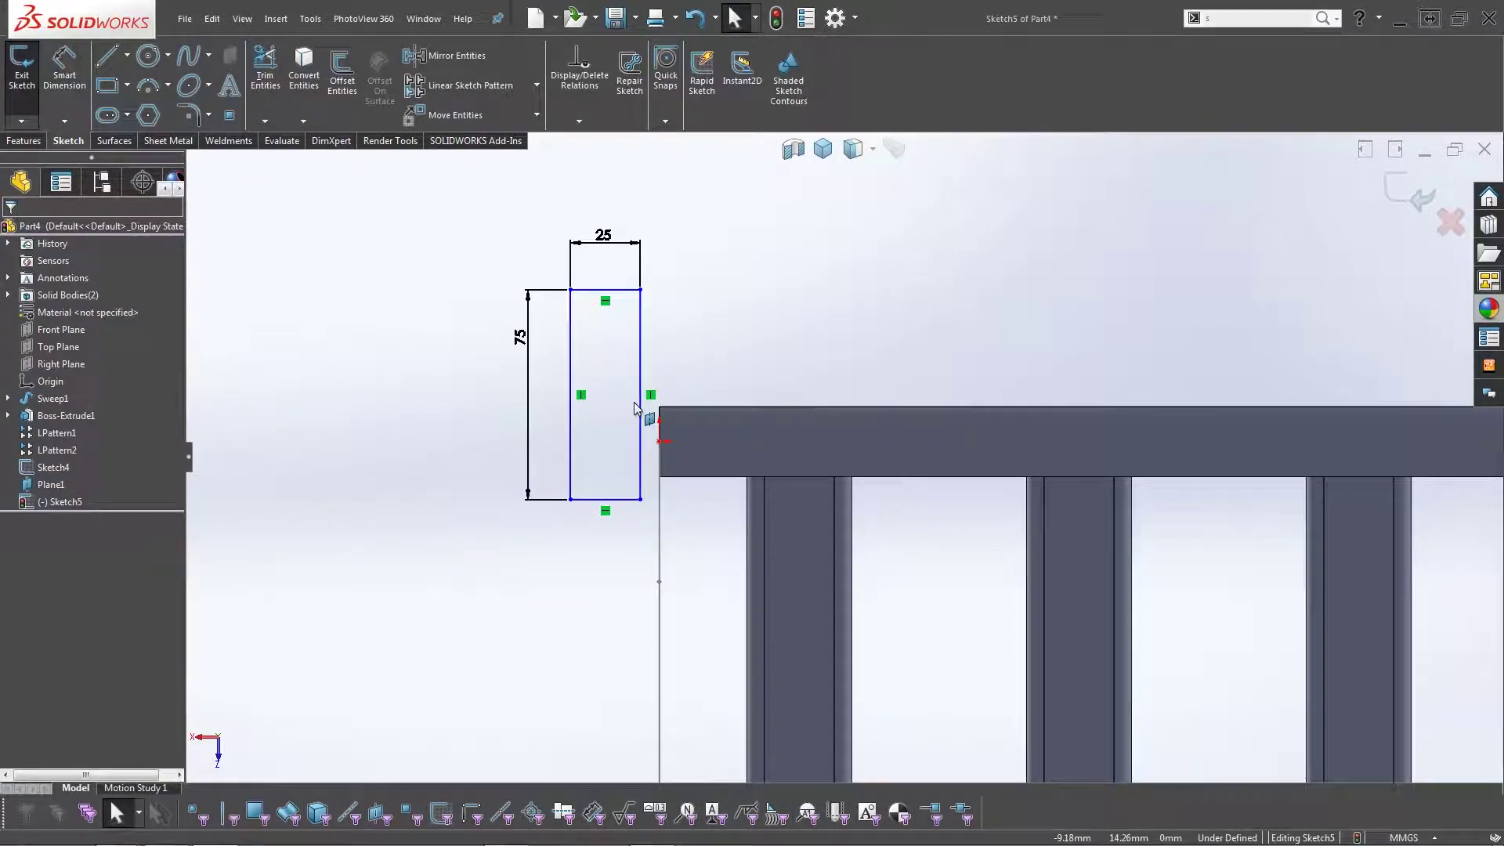
Place a sketch point at the midpoint of the rectangle's long side nearest the rail.
{"action": "left_click", "coordinate": [230, 115]}
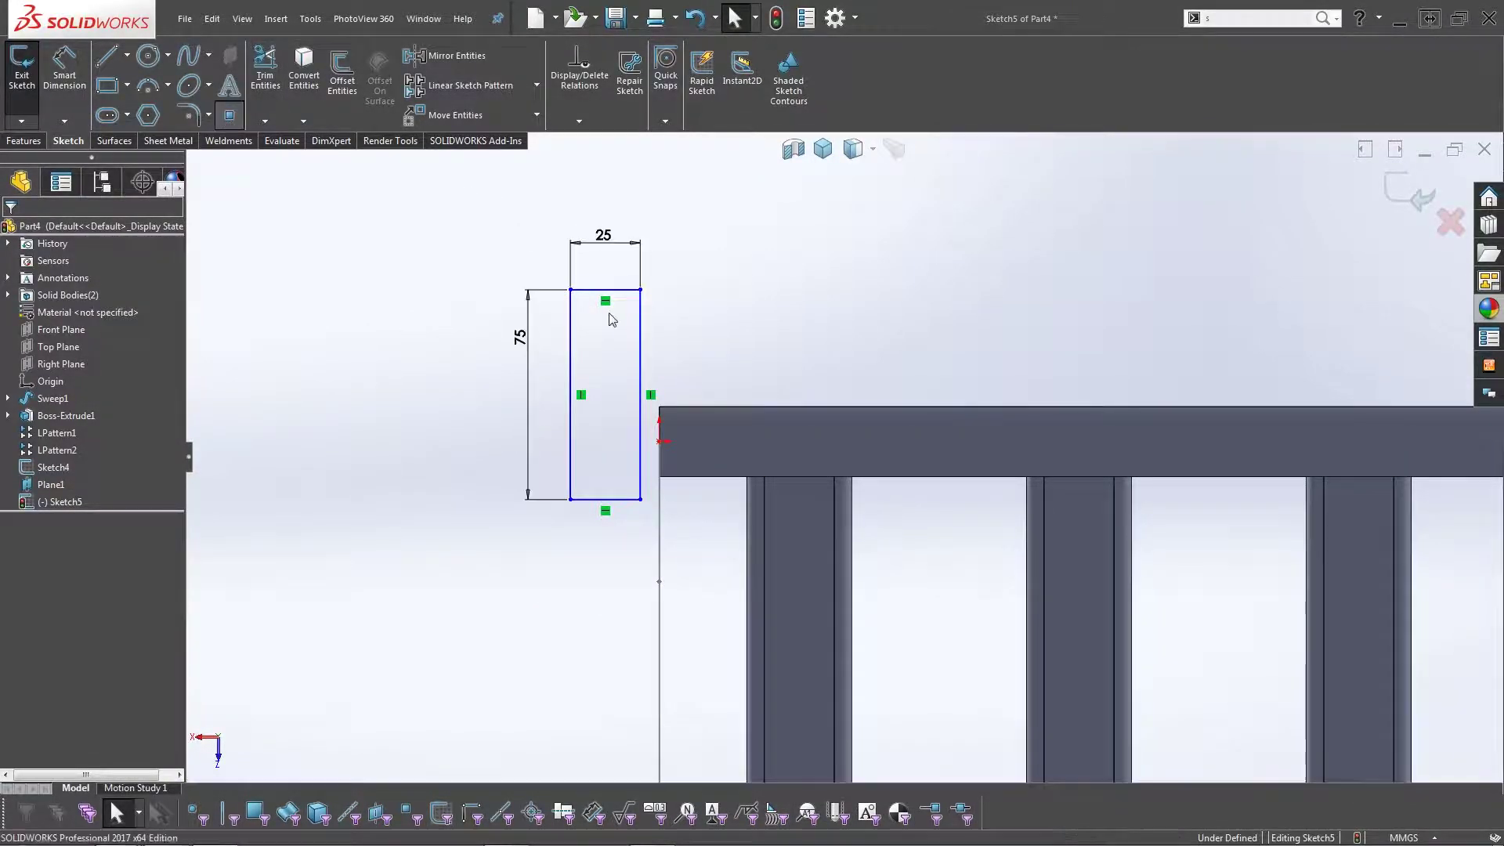
{"action": "left_click", "coordinate": [641, 395]}
{"action": "right_click", "coordinate": [647, 349]}
{"action": "left_click", "coordinate": [684, 406]}
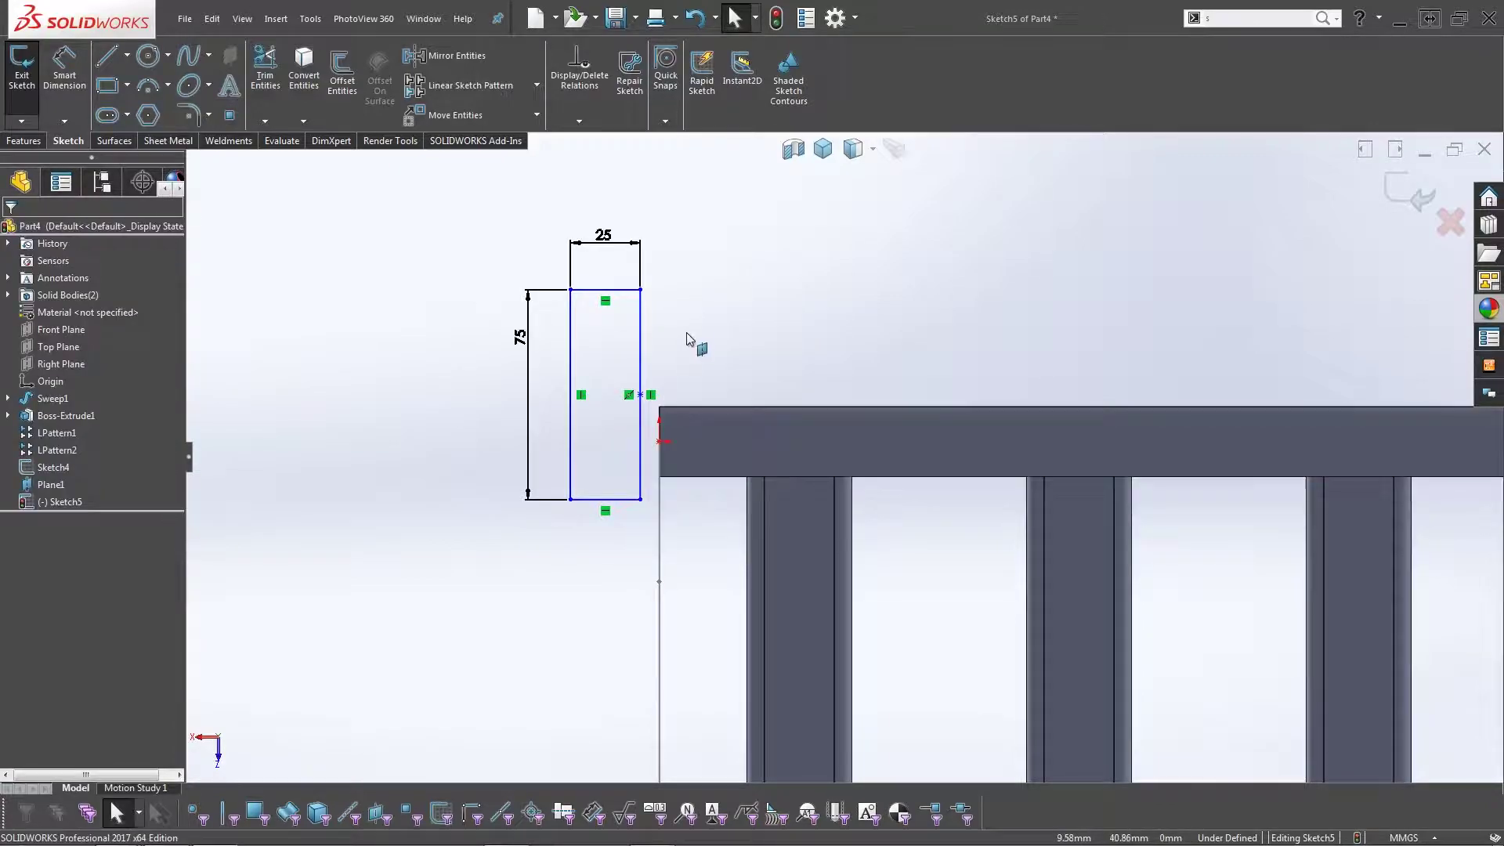
Make the midpoint coincident with the path leg's lower endpoint and finish the profile sketch.
{"action": "left_click", "coordinate": [640, 396]}
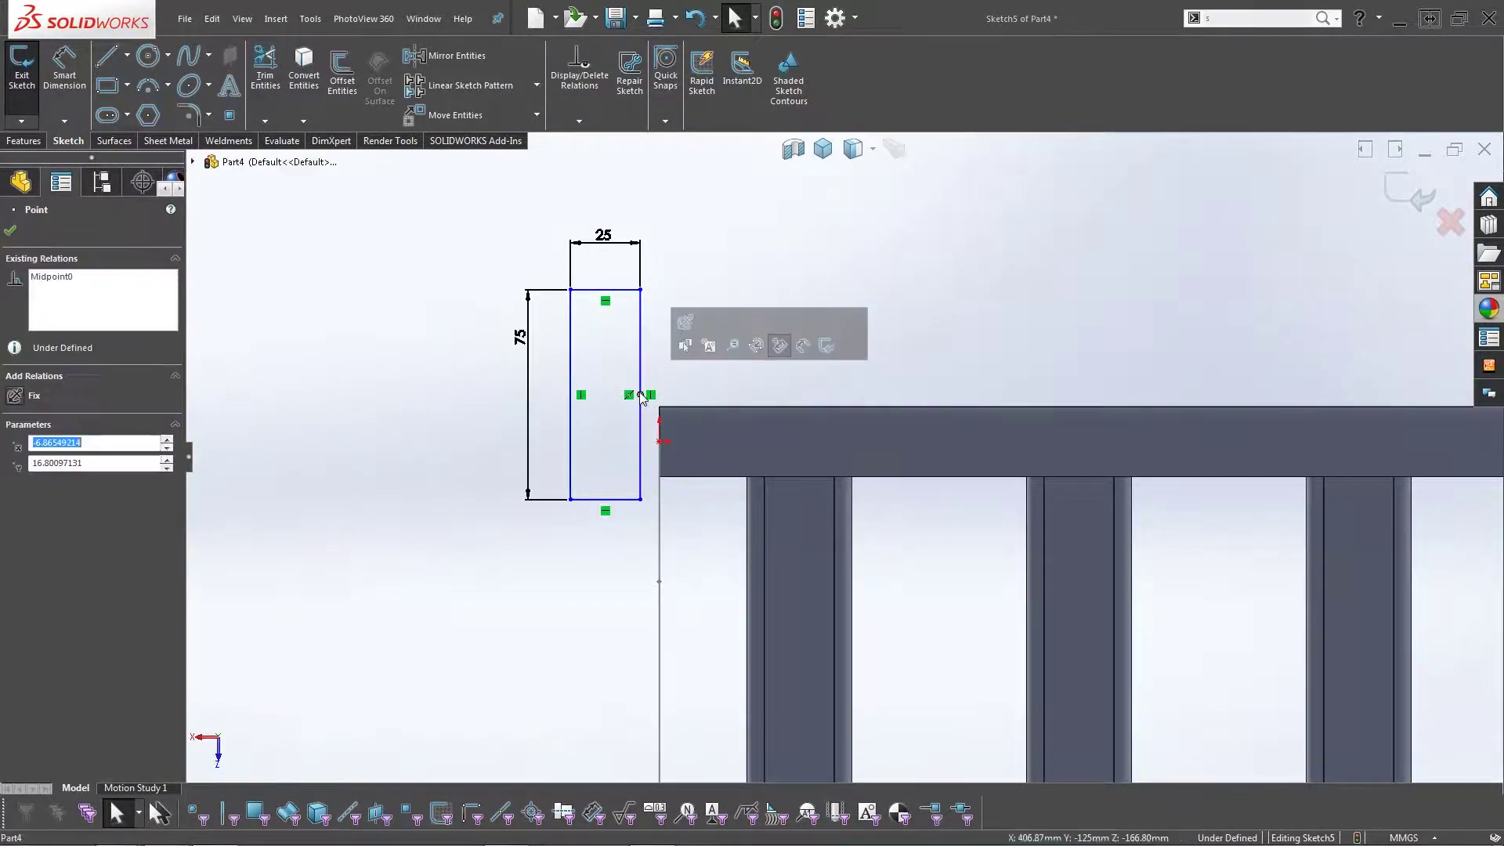
{"action": "left_click", "coordinate": [661, 443], "text": "ctrl"}
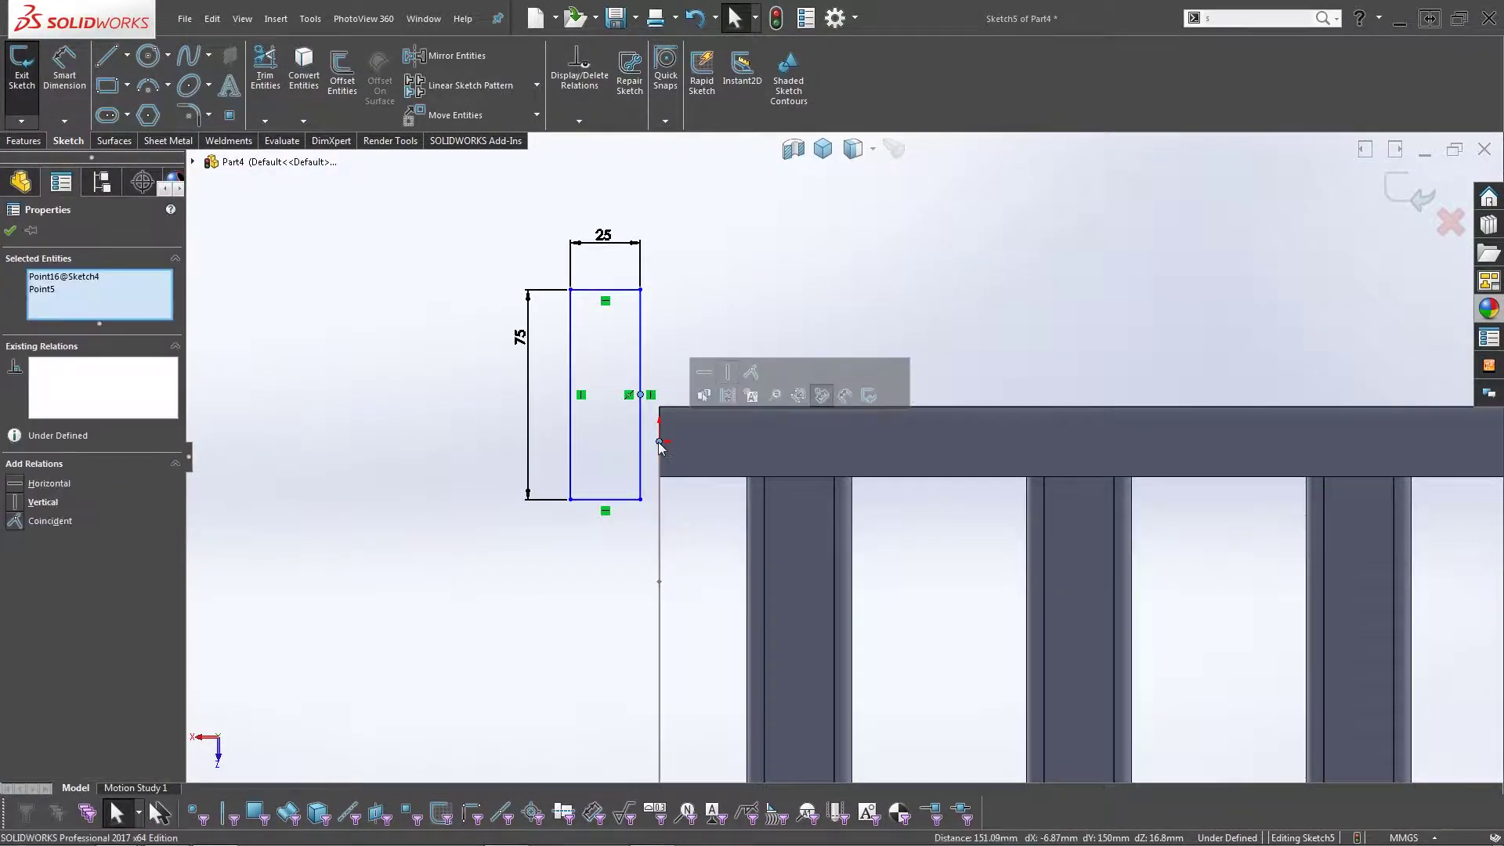
{"action": "left_click", "coordinate": [717, 390]}
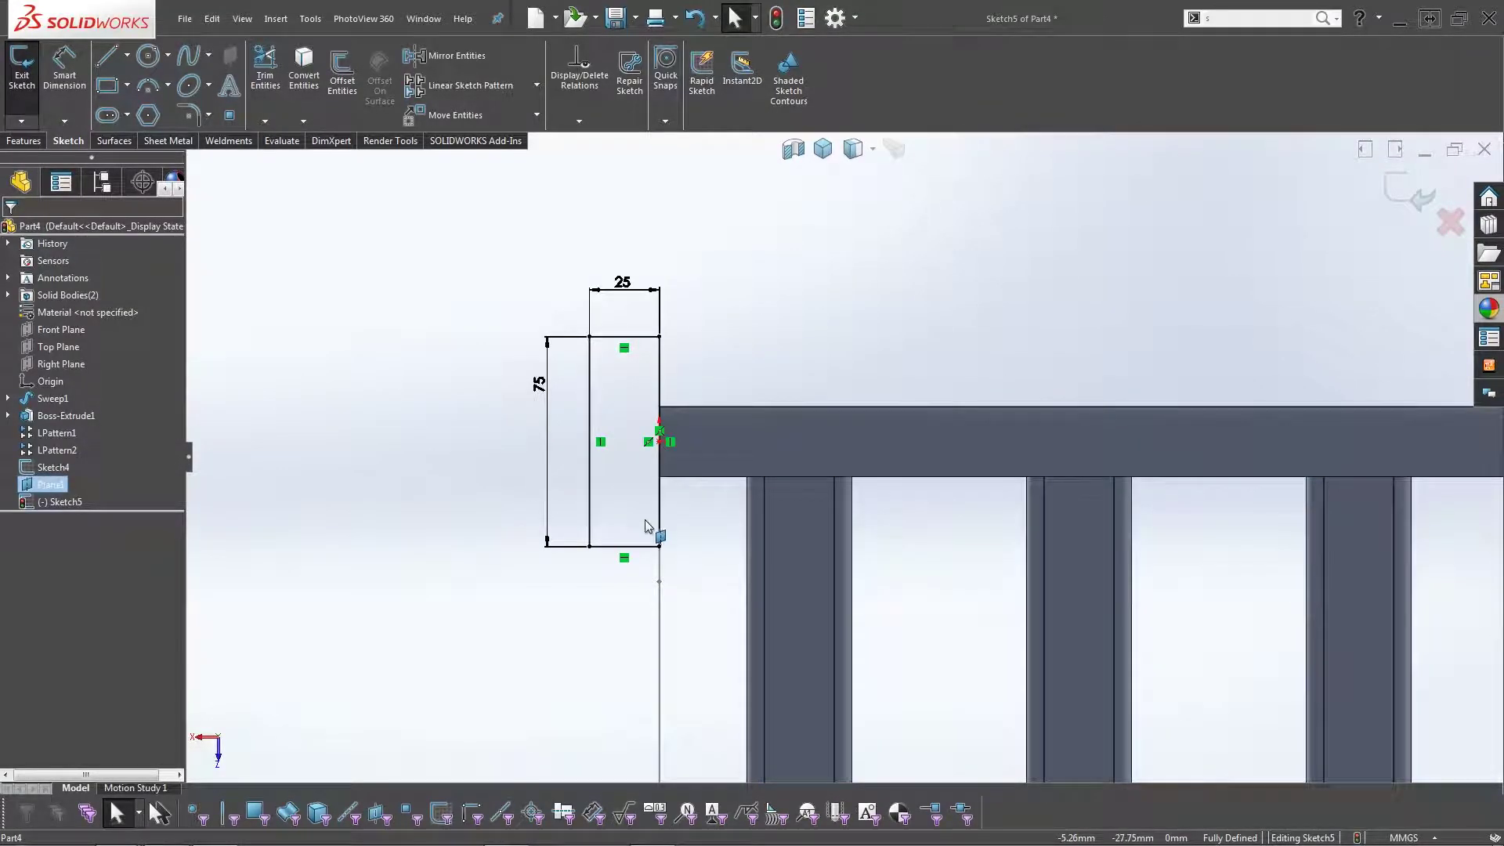
{"action": "scroll", "coordinate": [823, 410], "scroll_direction": "up", "scroll_amount": 3}
{"action": "middle_click_drag", "start_coordinate": [823, 410], "coordinate": [906, 709]}
{"action": "key", "text": "ctrl+7"}
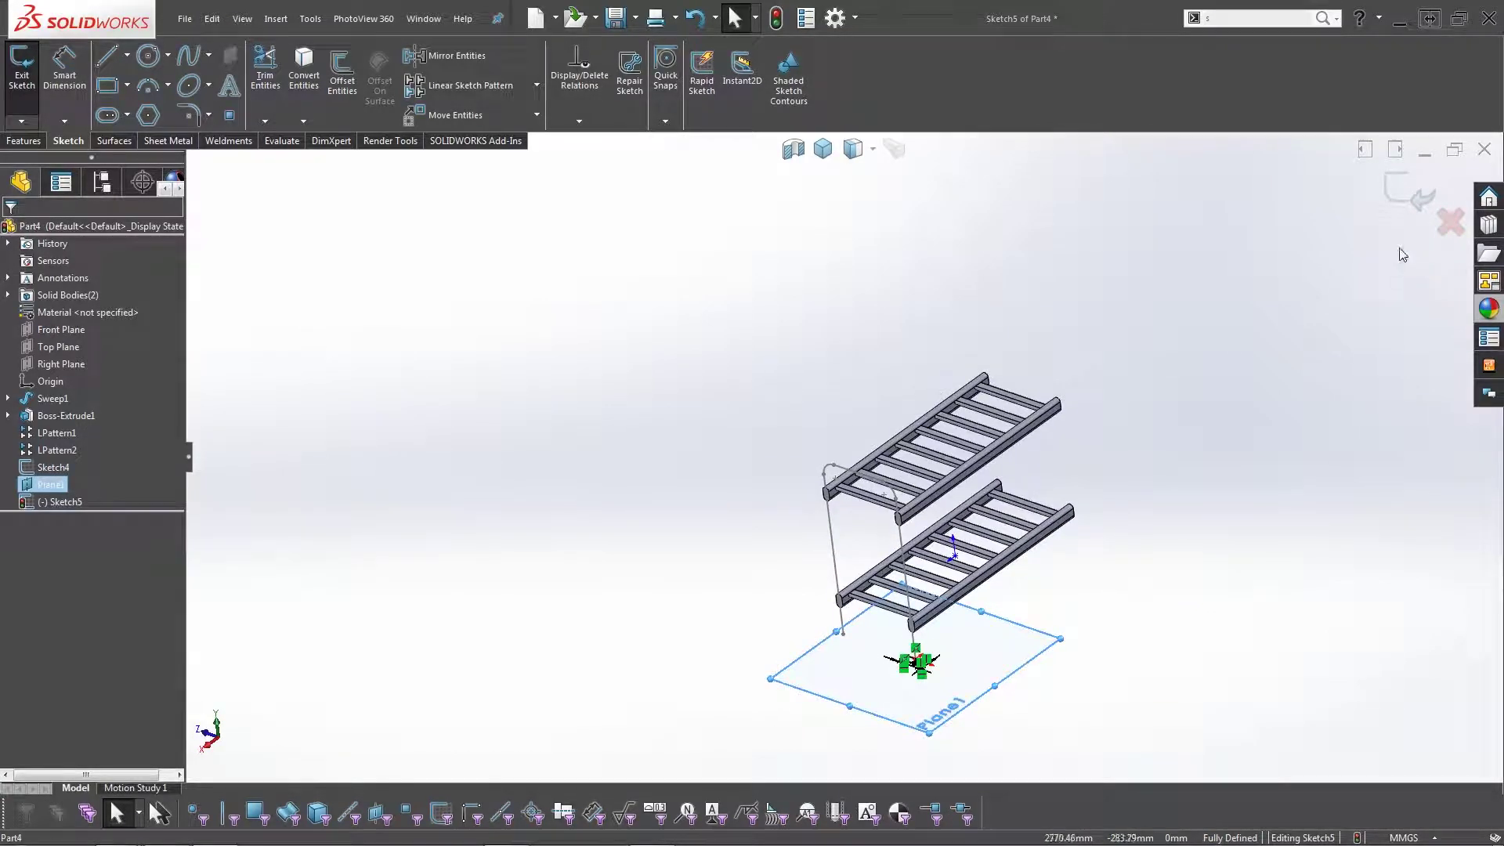
{"action": "left_click", "coordinate": [1410, 193]}
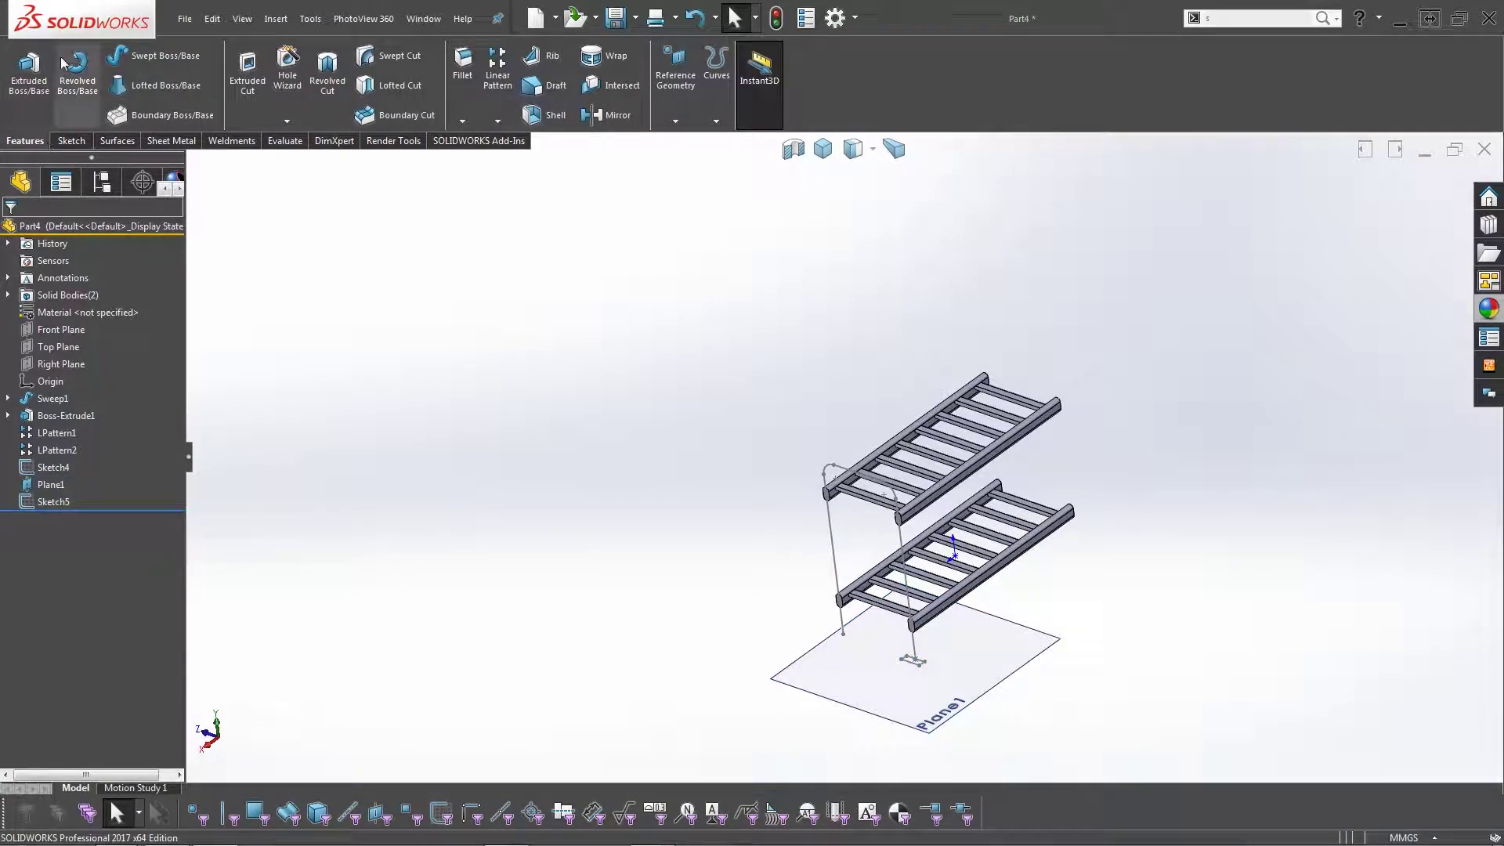
Sweep the 25 × 75 mm rectangle along the inverted-U path to form the solid end frame.
{"action": "left_click", "coordinate": [160, 56]}
{"action": "scroll", "coordinate": [974, 642], "scroll_direction": "up", "scroll_amount": 10}
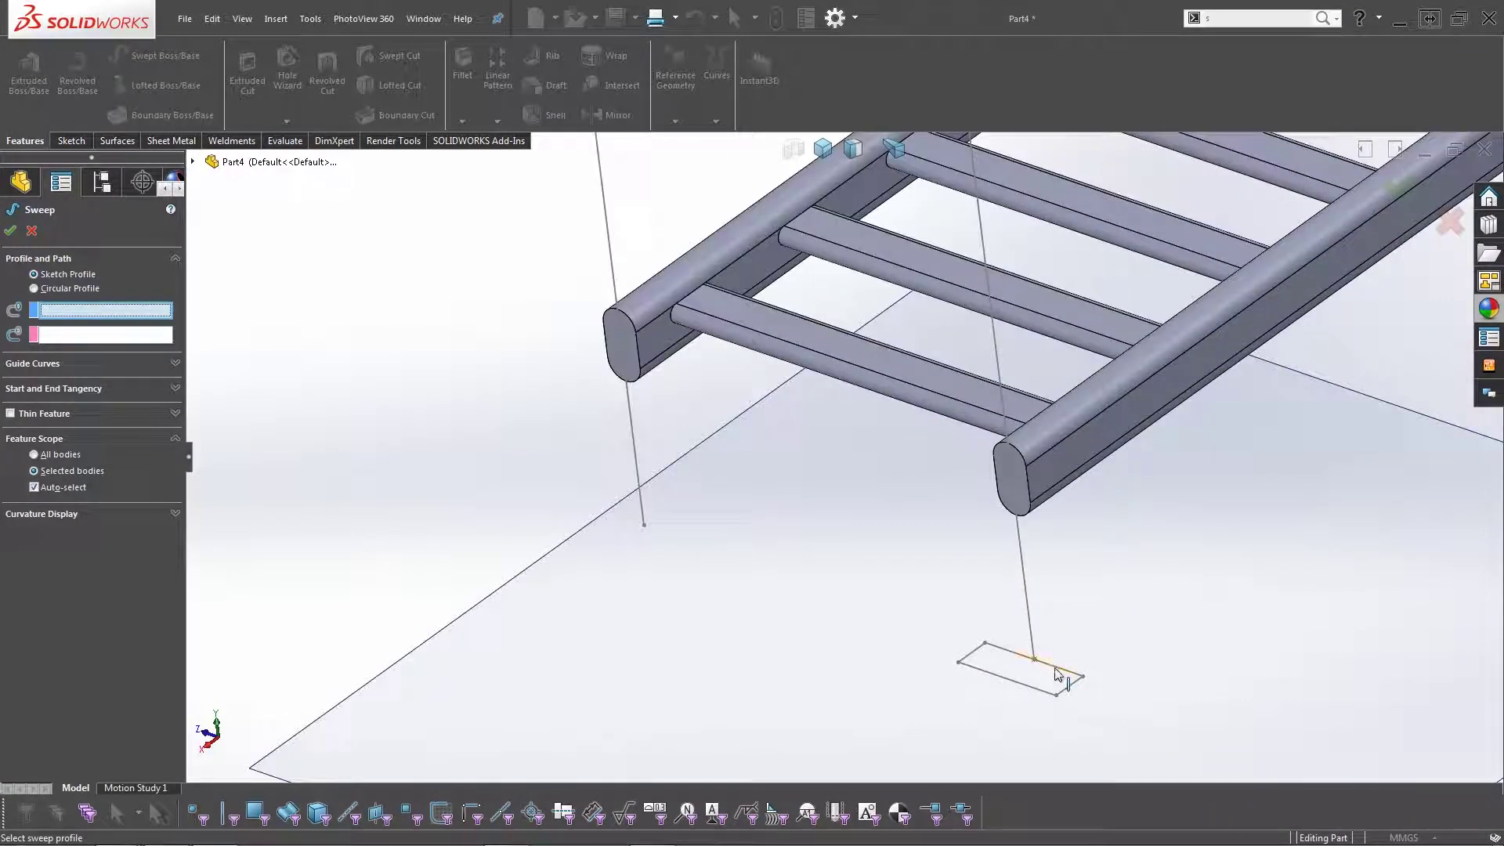
{"action": "left_click", "coordinate": [1052, 687]}
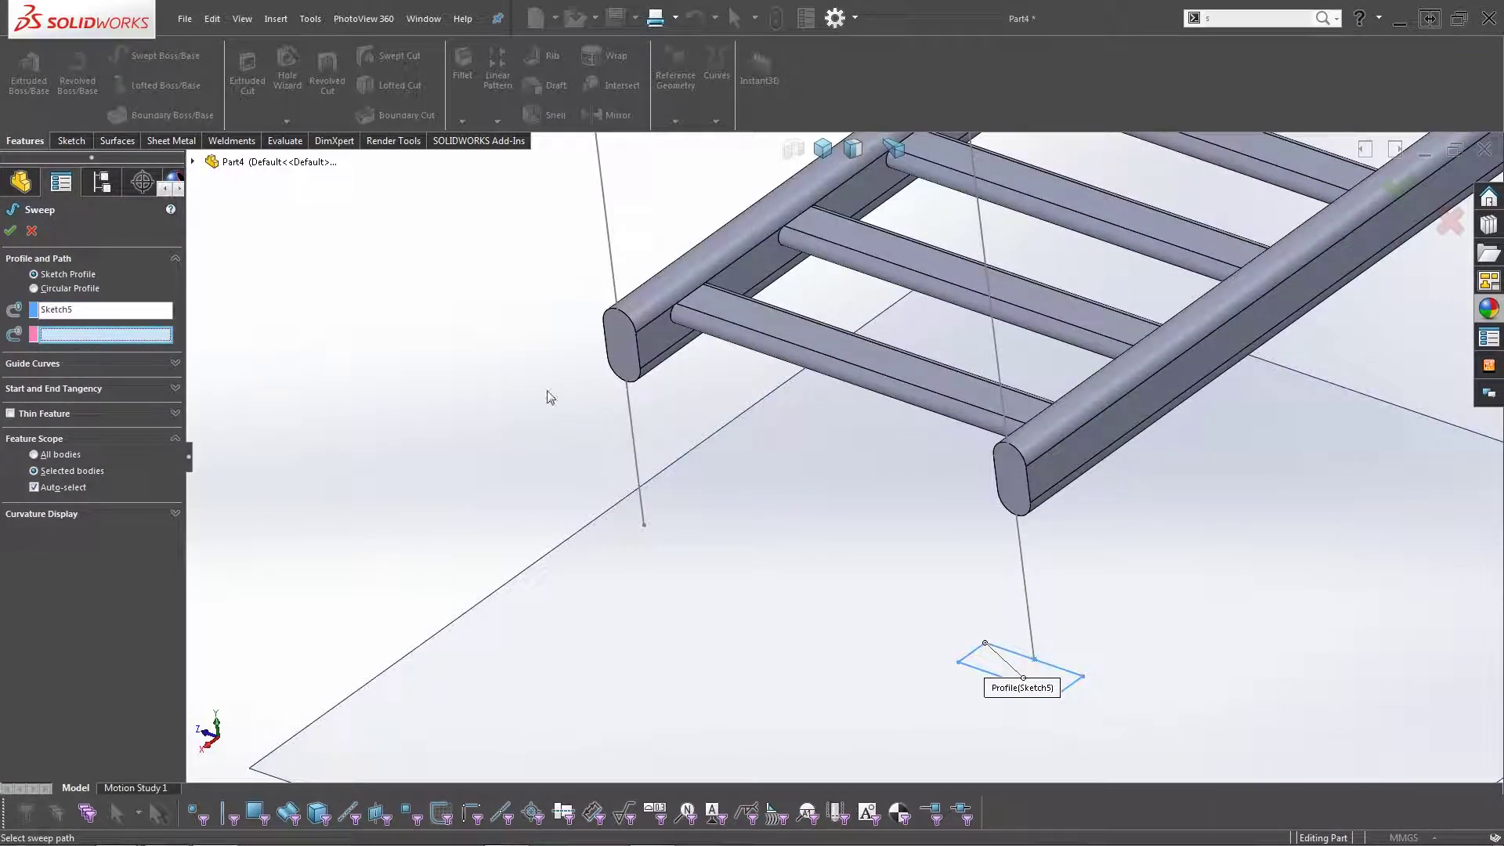
{"action": "left_click", "coordinate": [1020, 552]}
{"action": "scroll", "coordinate": [975, 509], "scroll_direction": "down", "scroll_amount": 3}
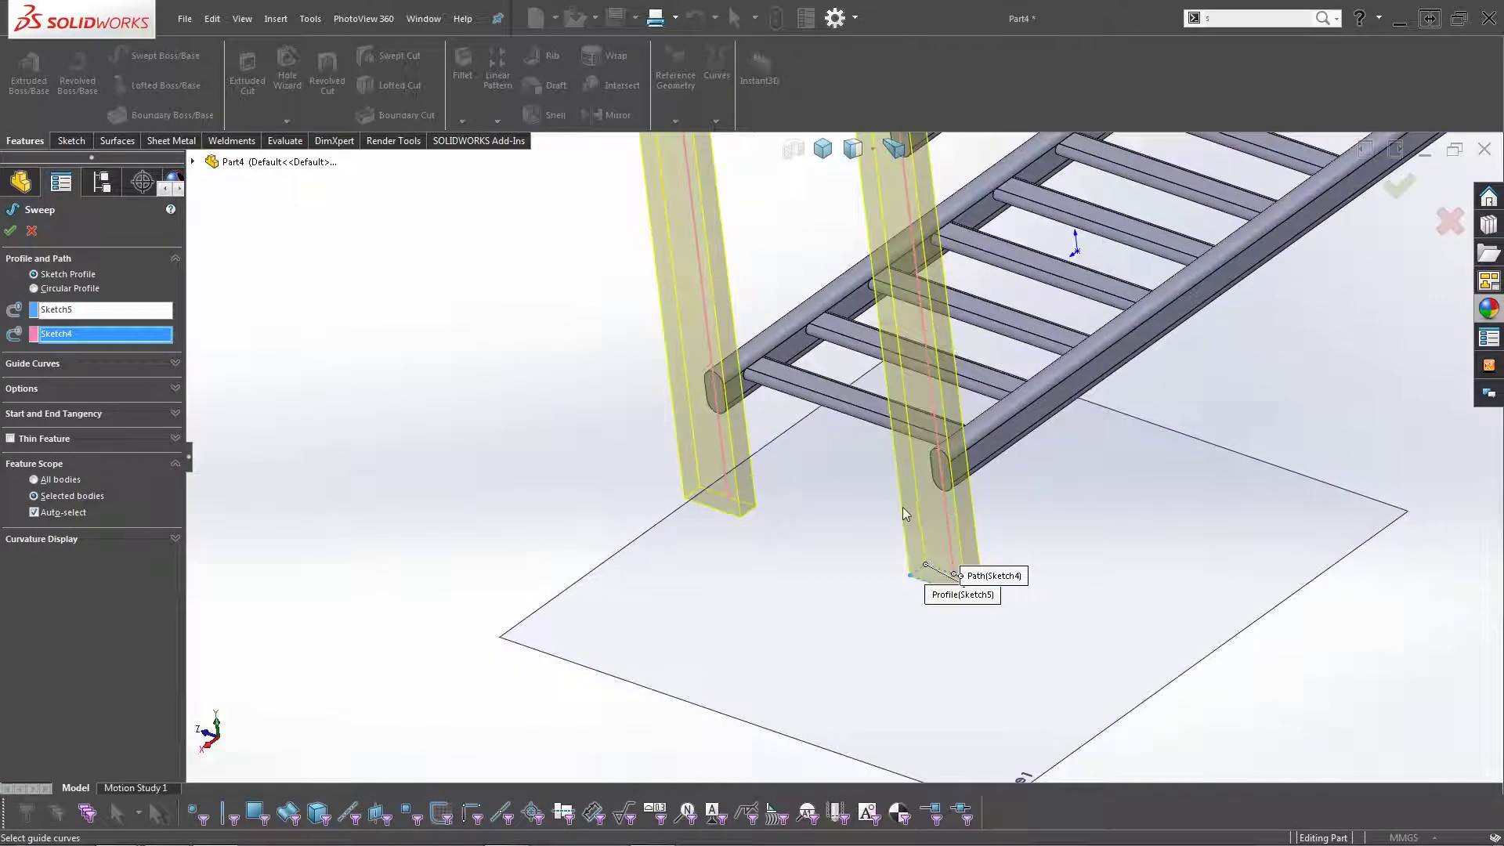
{"action": "right_click", "coordinate": [905, 508]}
{"action": "left_click", "coordinate": [1011, 520]}
{"action": "scroll", "coordinate": [1041, 486], "scroll_direction": "down", "scroll_amount": 5}
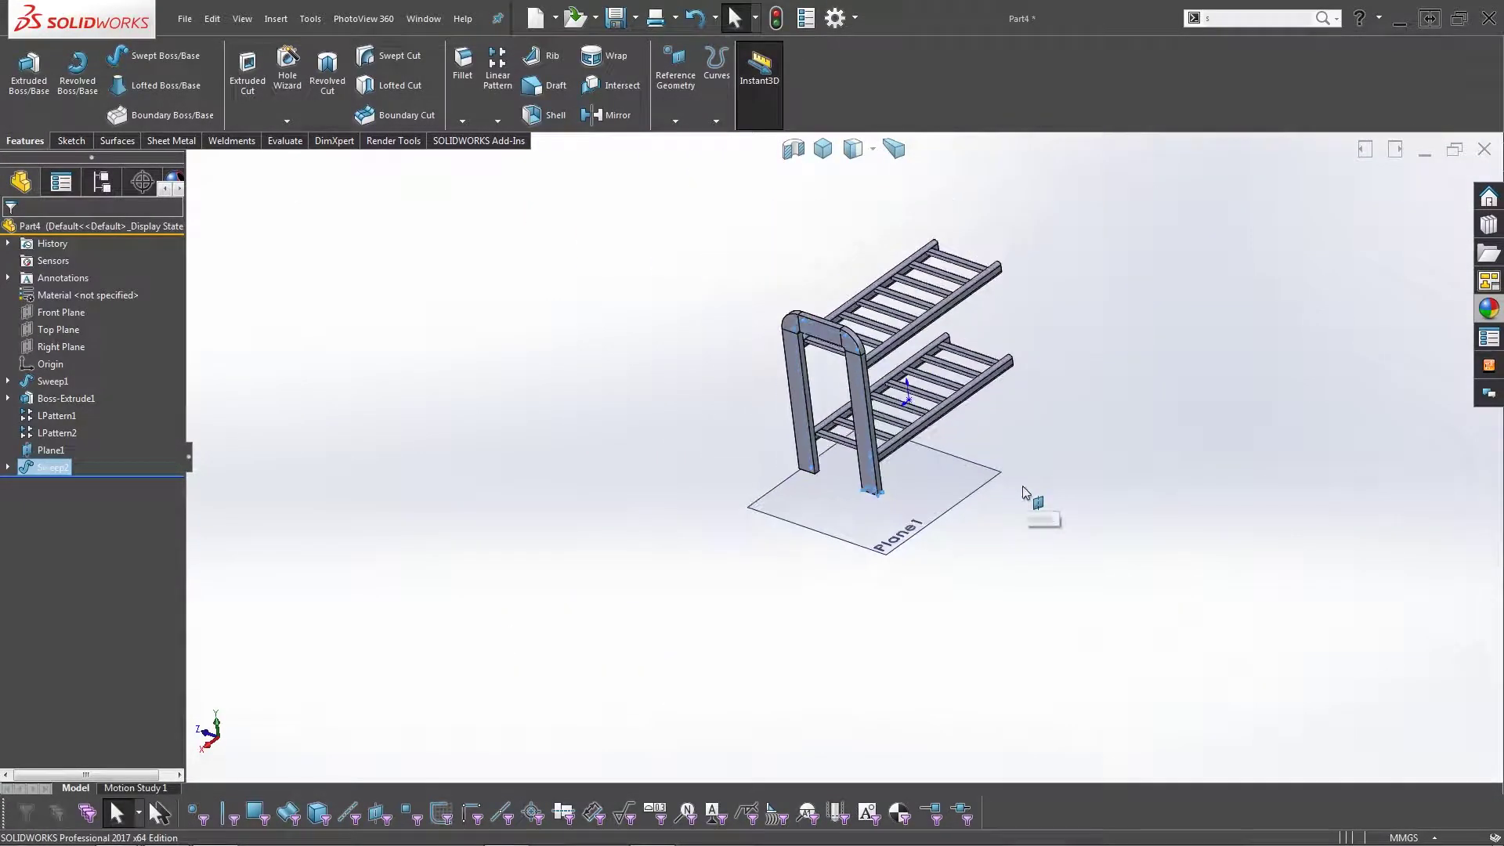
{"action": "middle_click_drag", "start_coordinate": [1027, 488], "coordinate": [1050, 356]}
{"action": "left_click", "coordinate": [1060, 328]}
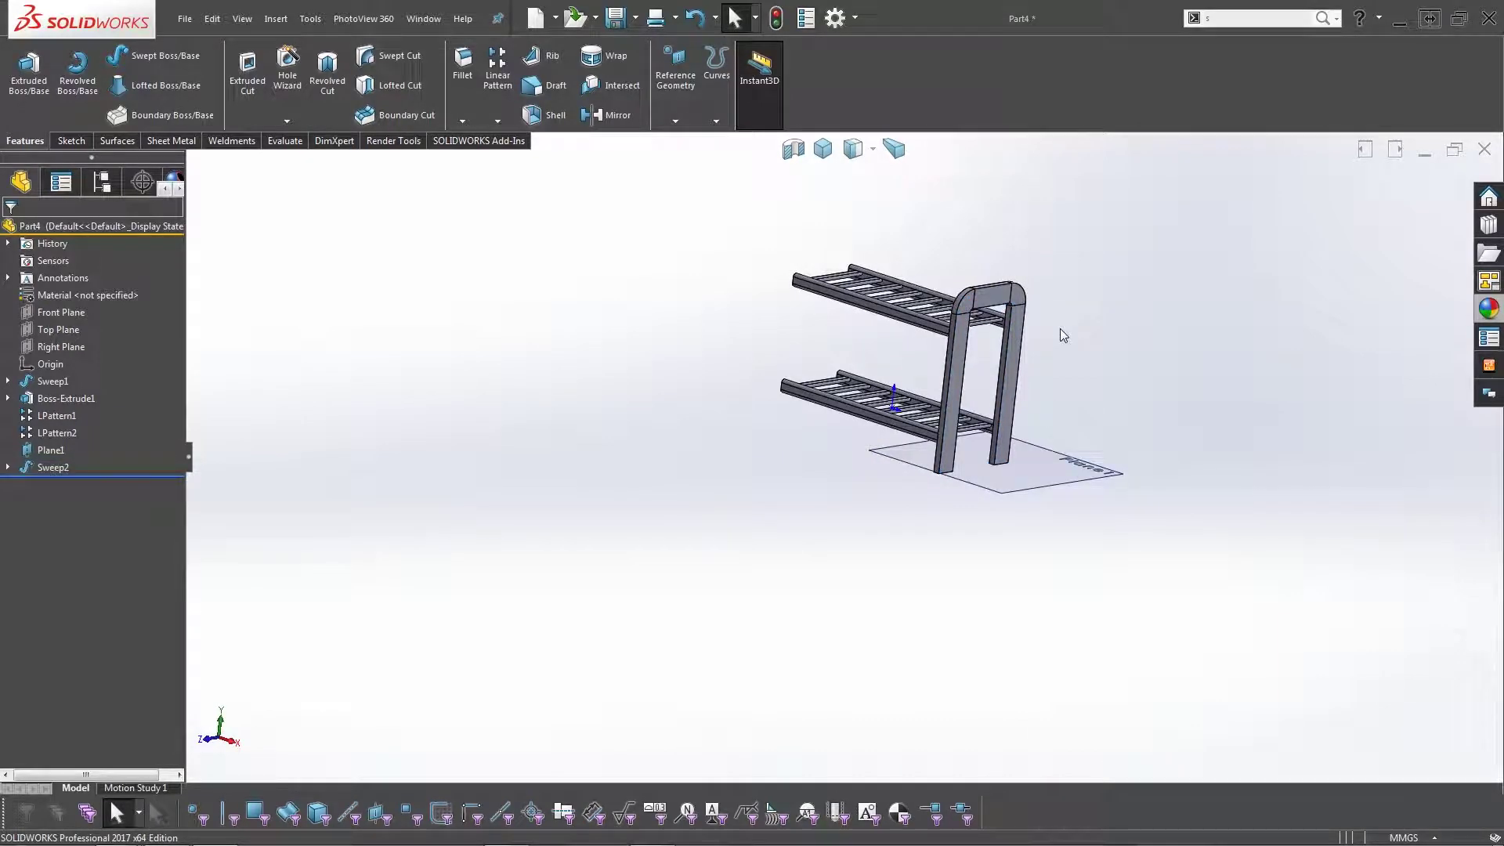
{"action": "left_click", "coordinate": [607, 115]}
{"action": "scroll", "coordinate": [923, 336], "scroll_direction": "down", "scroll_amount": 3}
{"action": "scroll", "coordinate": [787, 591], "scroll_direction": "up", "scroll_amount": 5}
{"action": "mouse_move", "coordinate": [787, 591]}
{"action": "middle_mouse_down"}
{"action": "mouse_move", "coordinate": [792, 548]}
{"action": "mouse_move", "coordinate": [836, 615]}
{"action": "mouse_move", "coordinate": [814, 595]}
{"action": "middle_mouse_up"}
{"action": "left_click", "coordinate": [192, 161]}
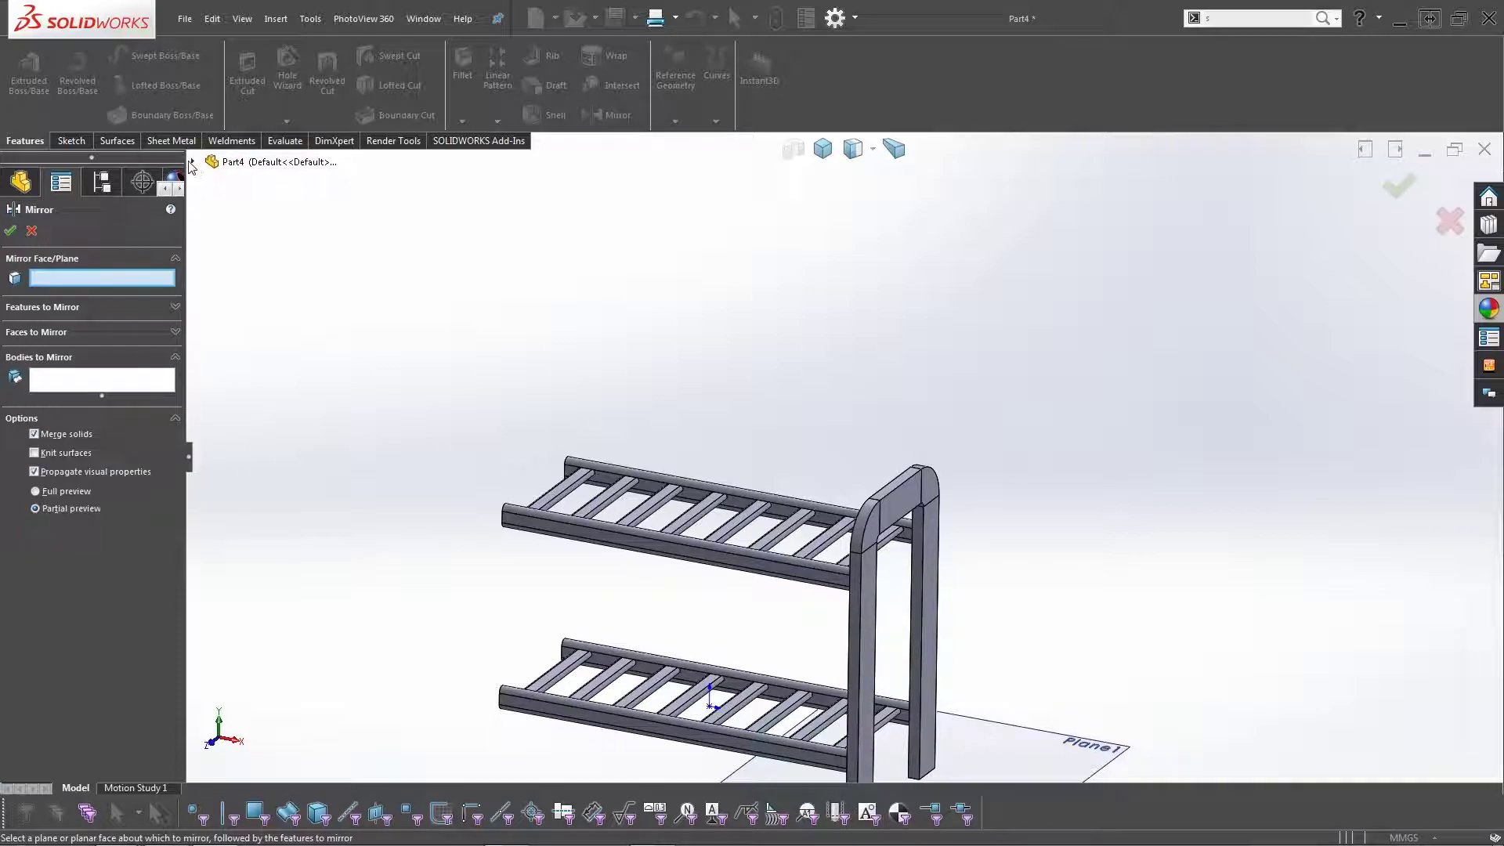
{"action": "left_click", "coordinate": [264, 282]}
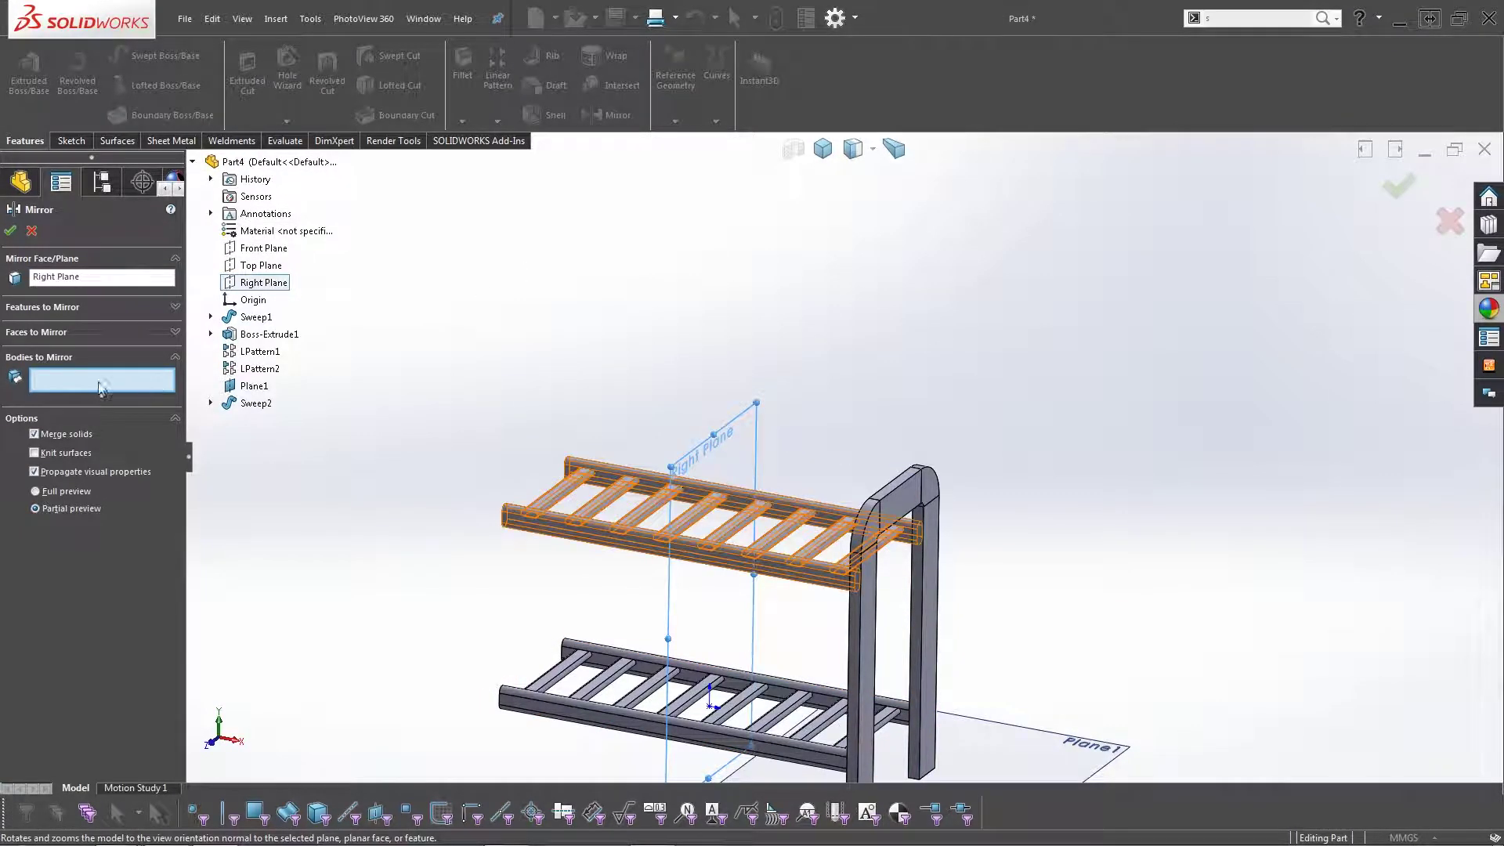
{"action": "left_click", "coordinate": [892, 509]}
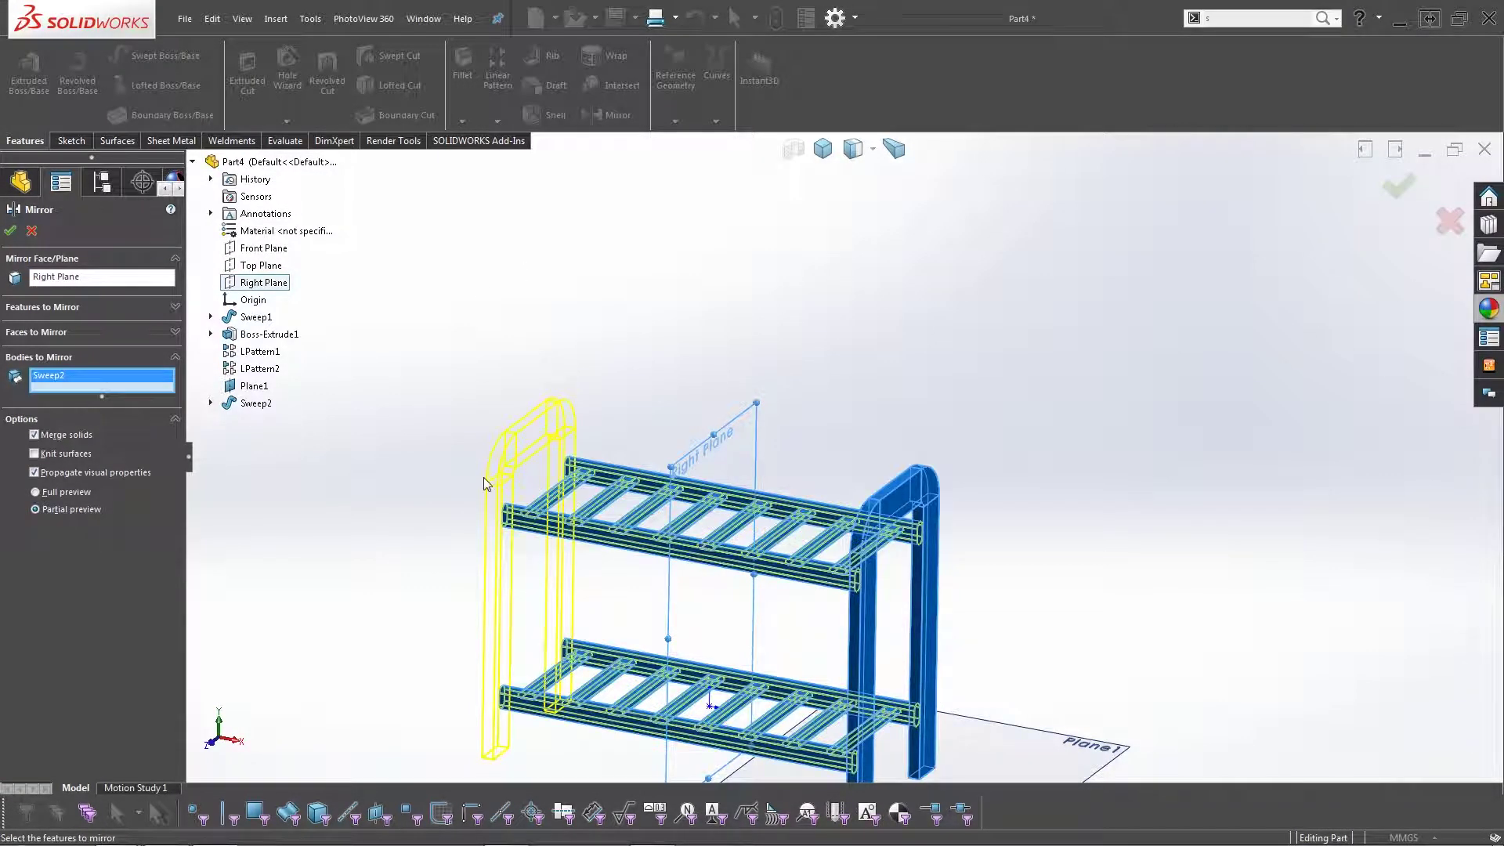
{"action": "key", "text": "Escape"}
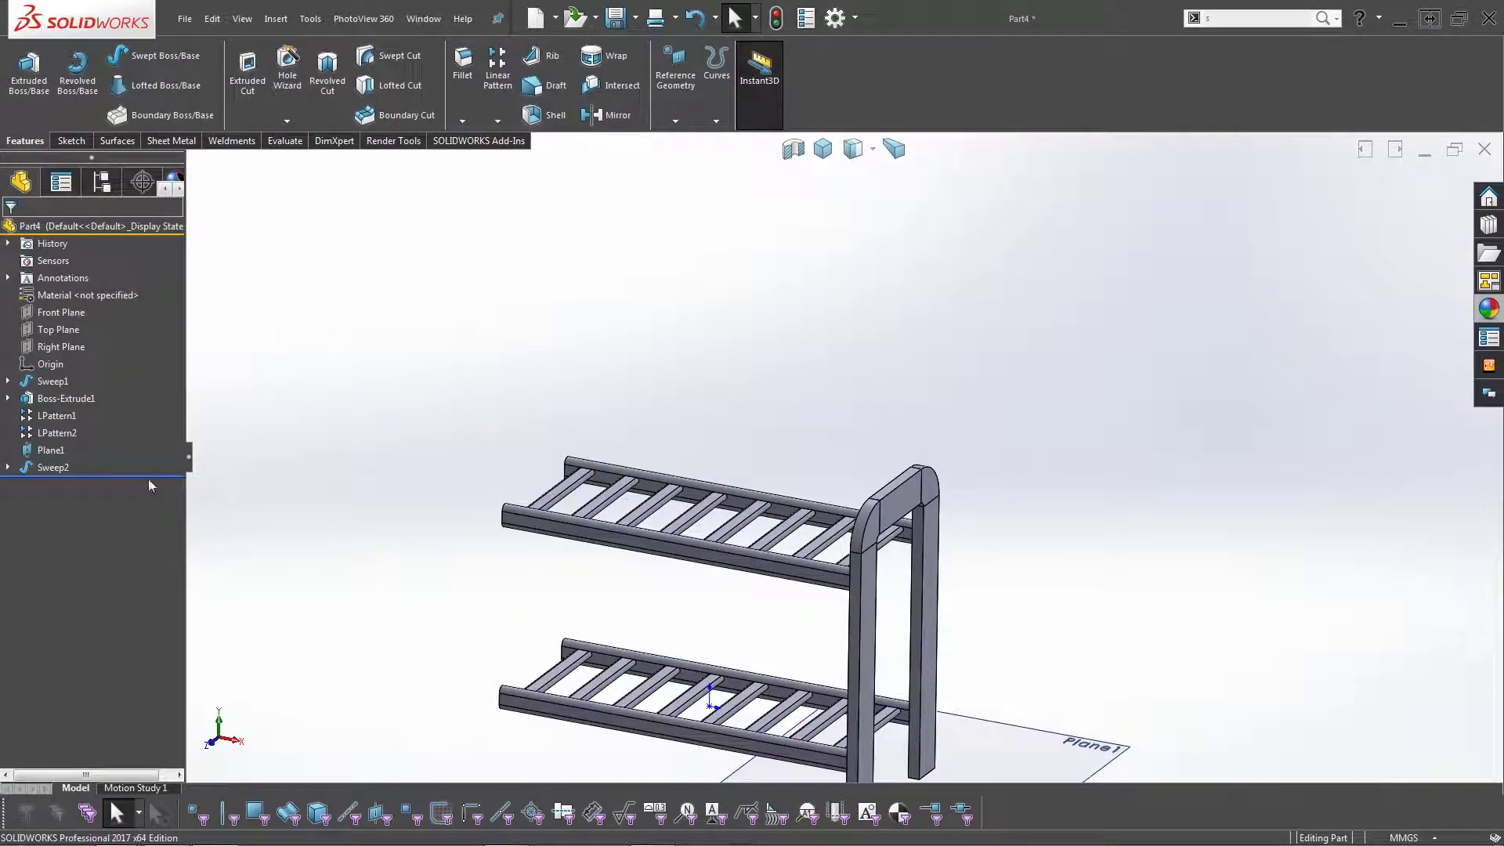
Edit the end frame's sweep to turn off Merge result, and check that the upper shelf and frame are separate solid bodies.
{"action": "right_click", "coordinate": [55, 470]}
{"action": "left_click", "coordinate": [63, 423]}
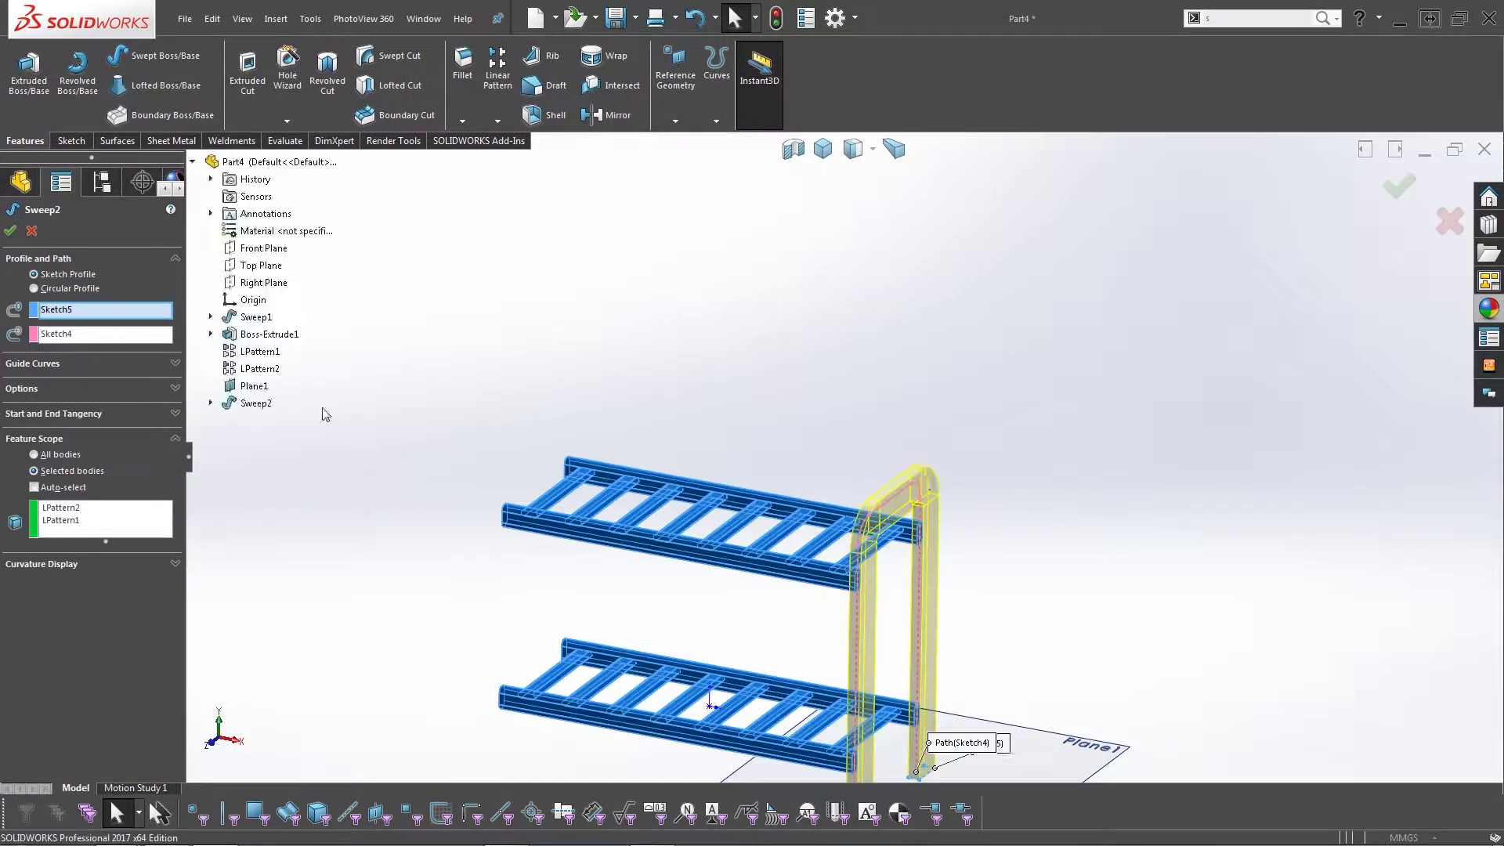
{"action": "scroll", "coordinate": [914, 571], "scroll_direction": "up", "scroll_amount": 2}
{"action": "scroll", "coordinate": [830, 487], "scroll_direction": "down", "scroll_amount": 5}
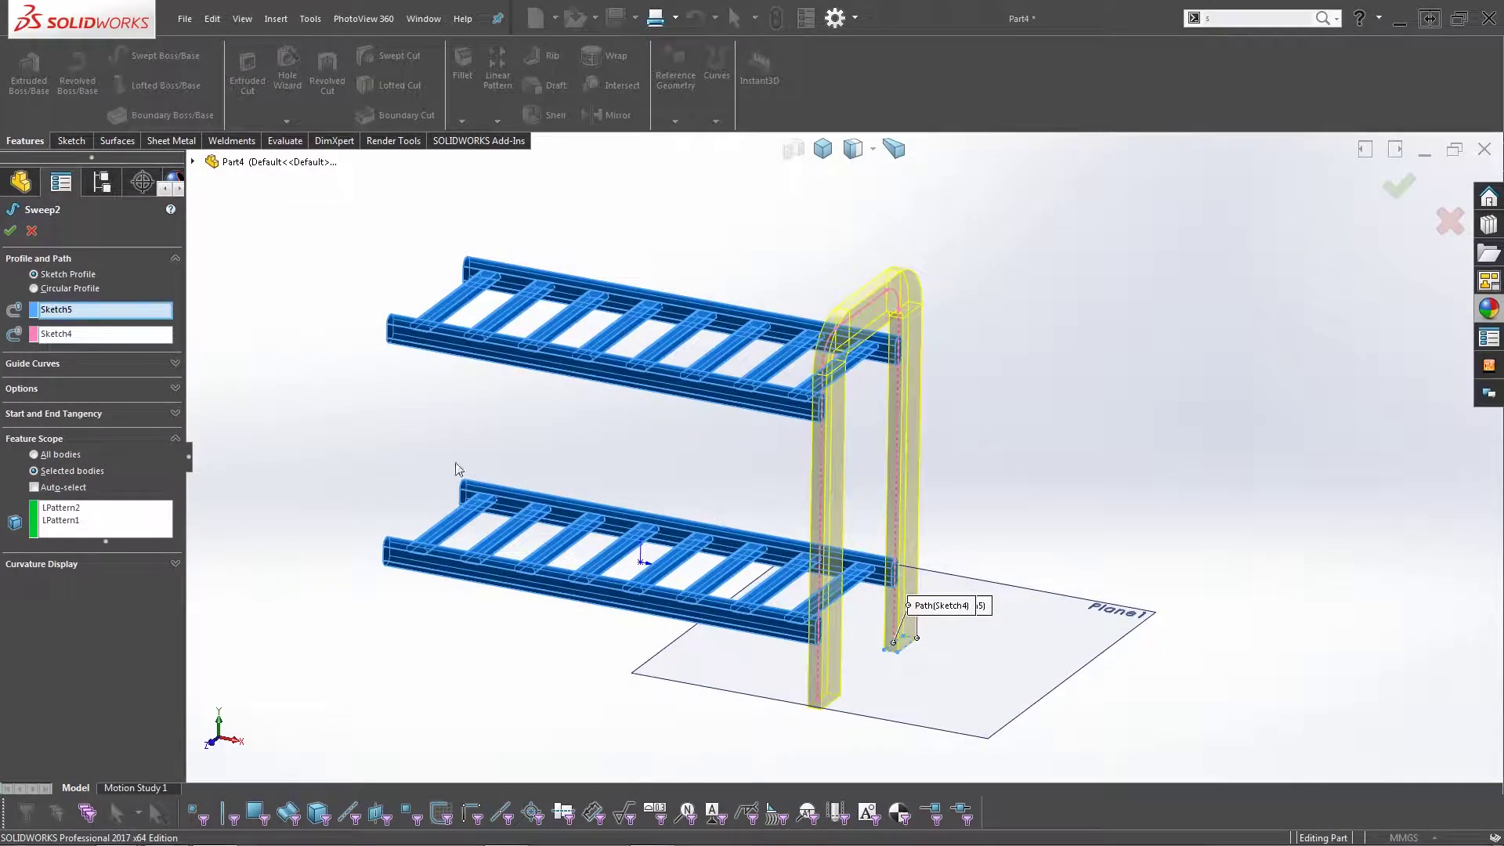
{"action": "left_click", "coordinate": [66, 390]}
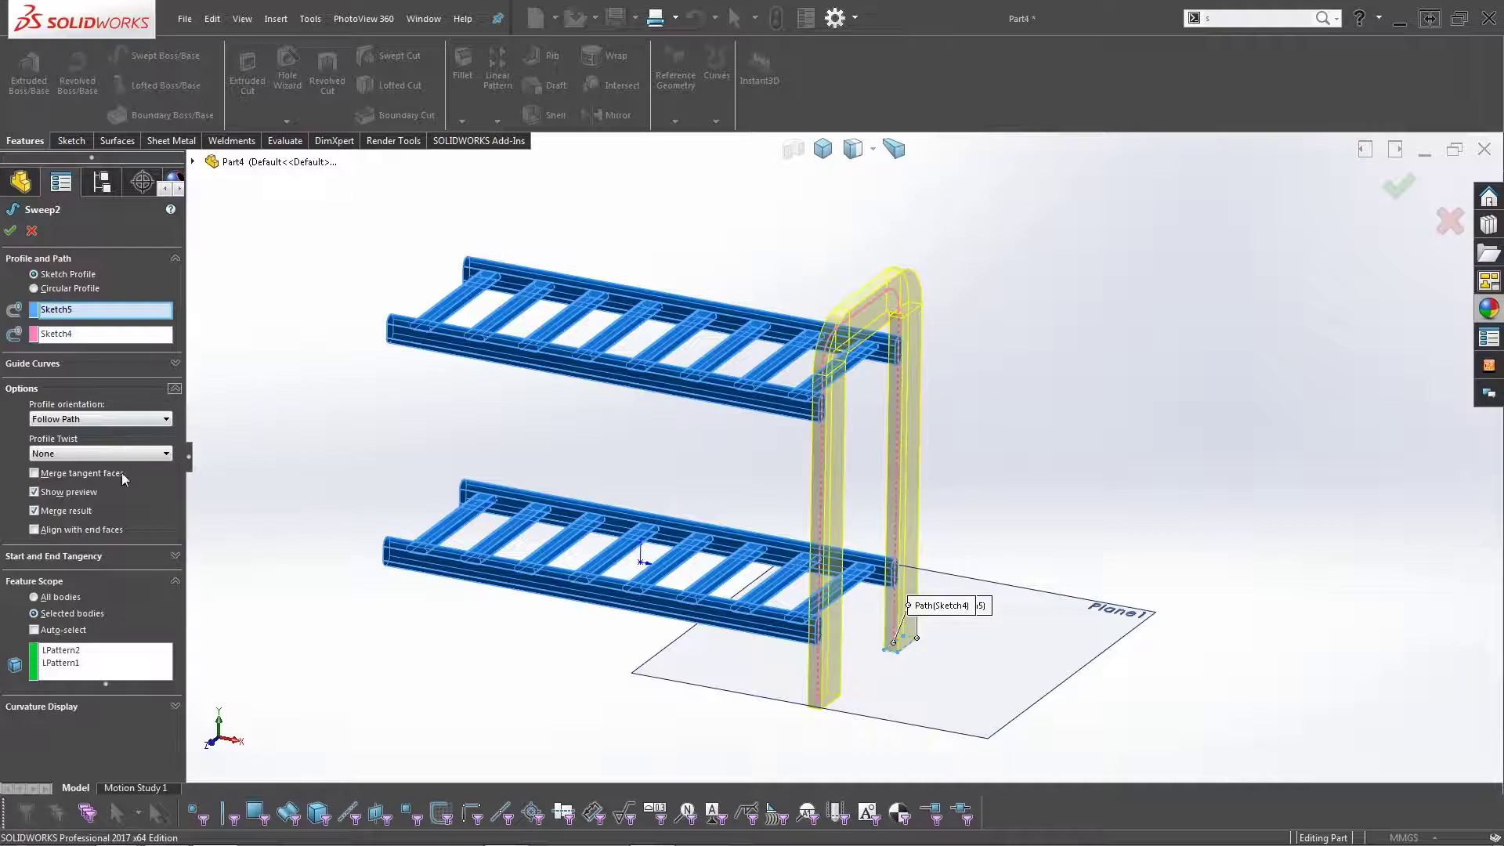
{"action": "left_click", "coordinate": [79, 515]}
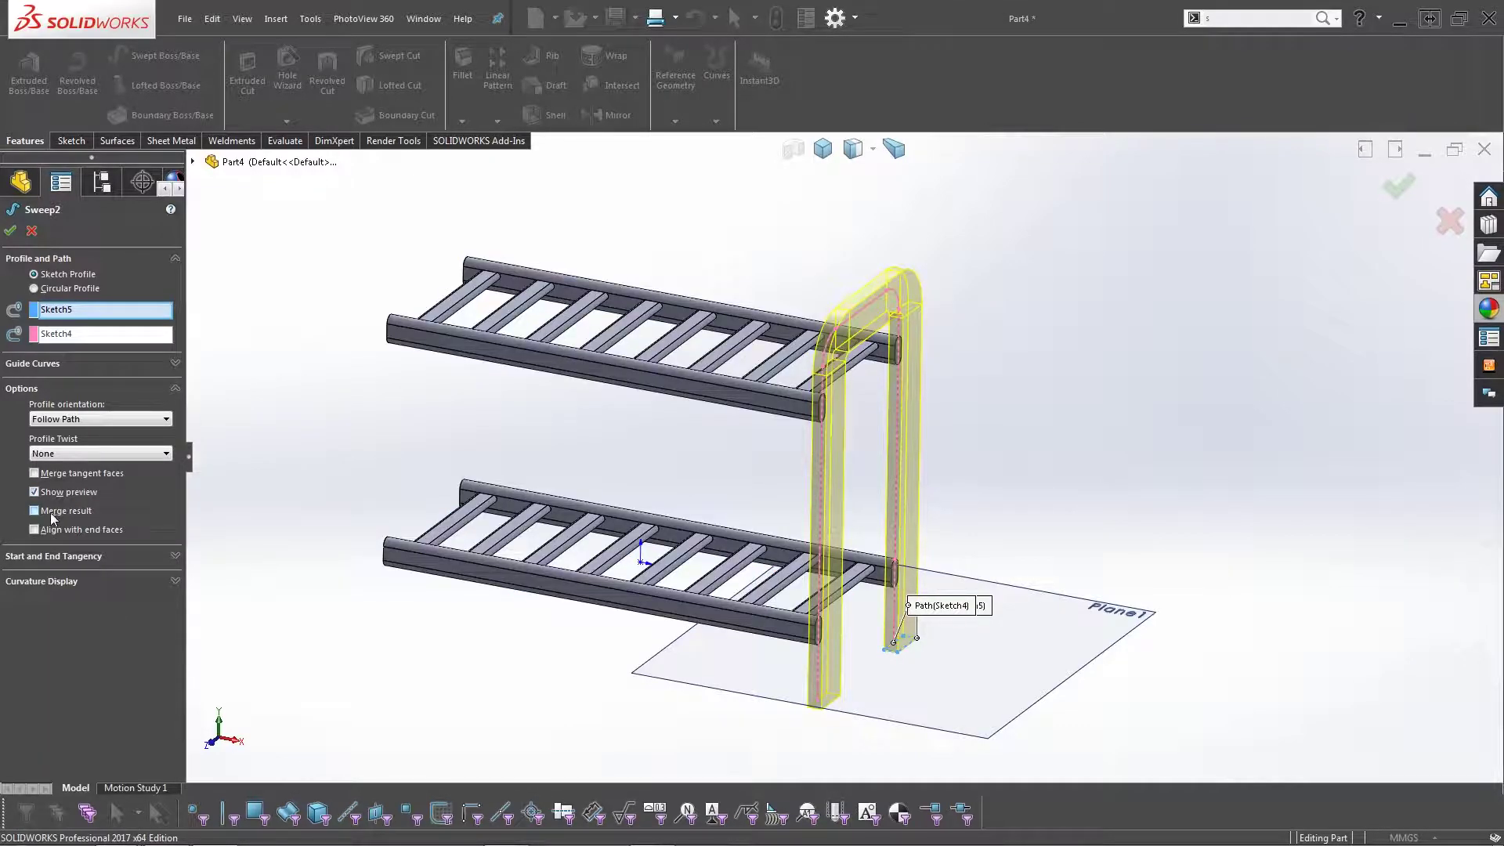
{"action": "left_click", "coordinate": [11, 231]}
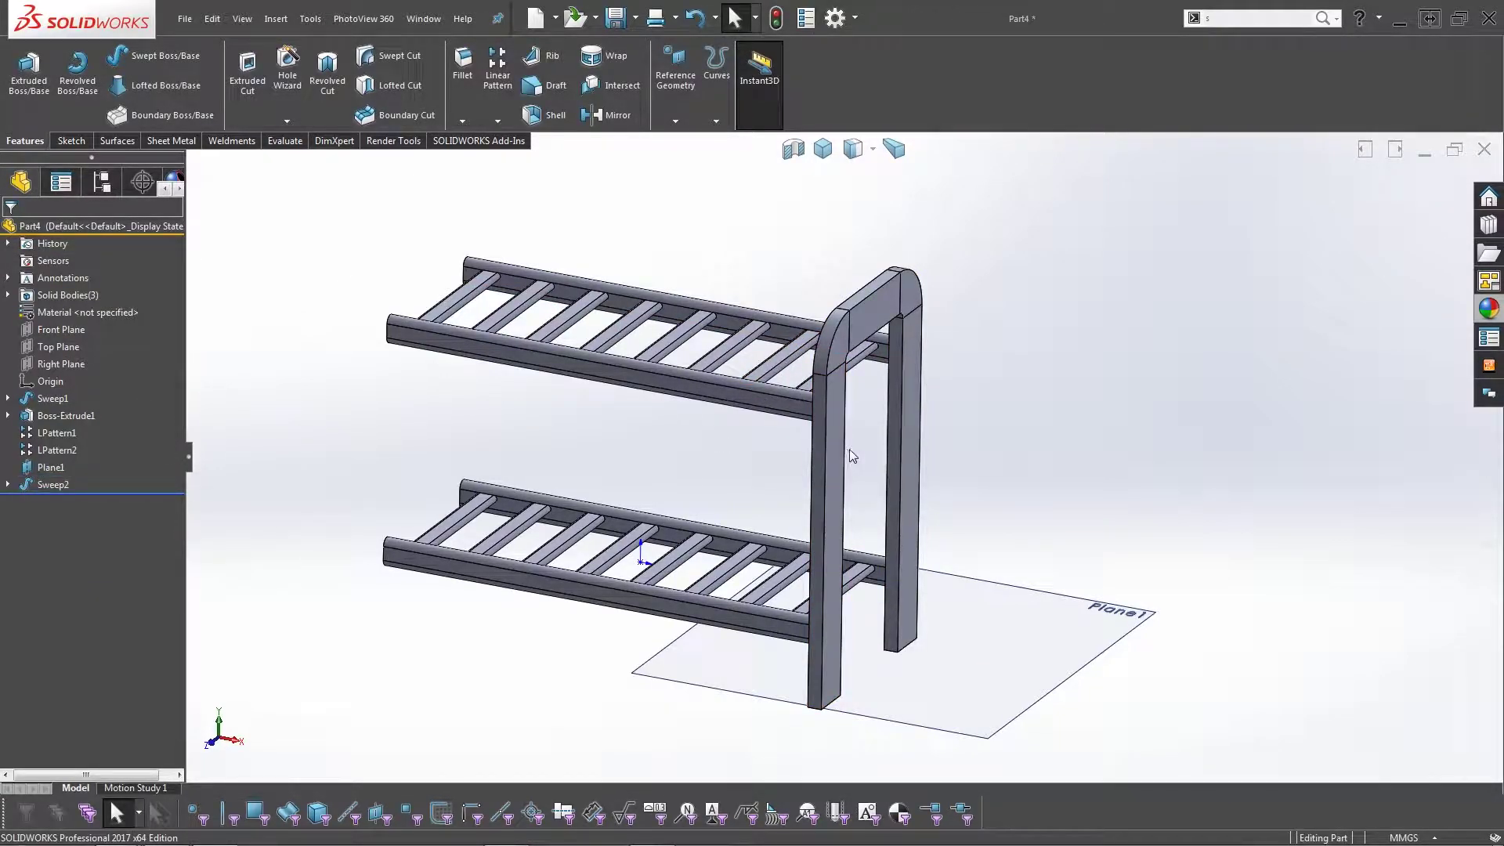
{"action": "left_click", "coordinate": [26, 297]}
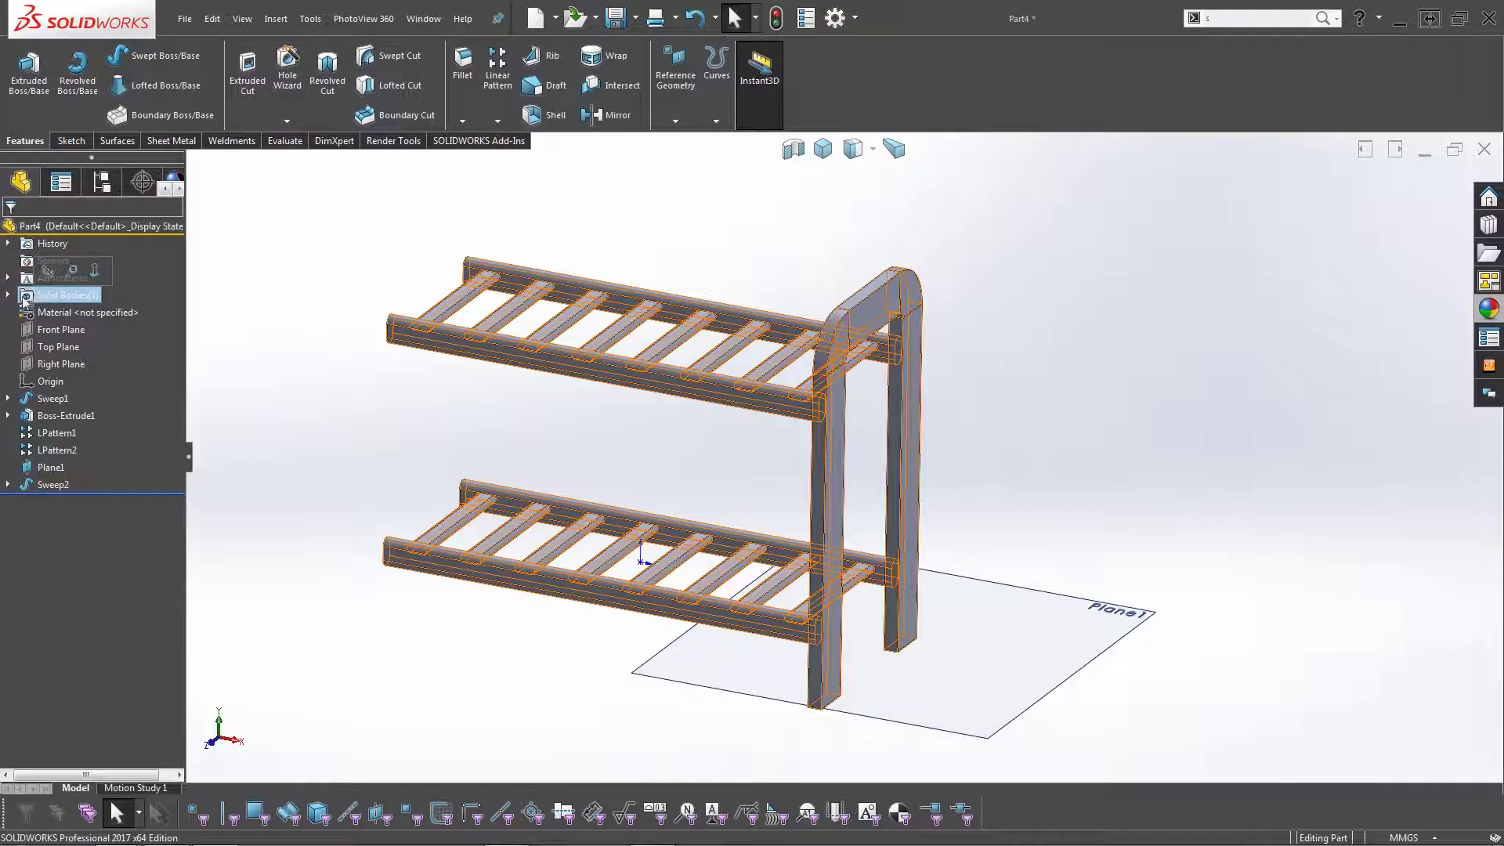
{"action": "left_click", "coordinate": [7, 295]}
{"action": "left_click", "coordinate": [75, 329]}
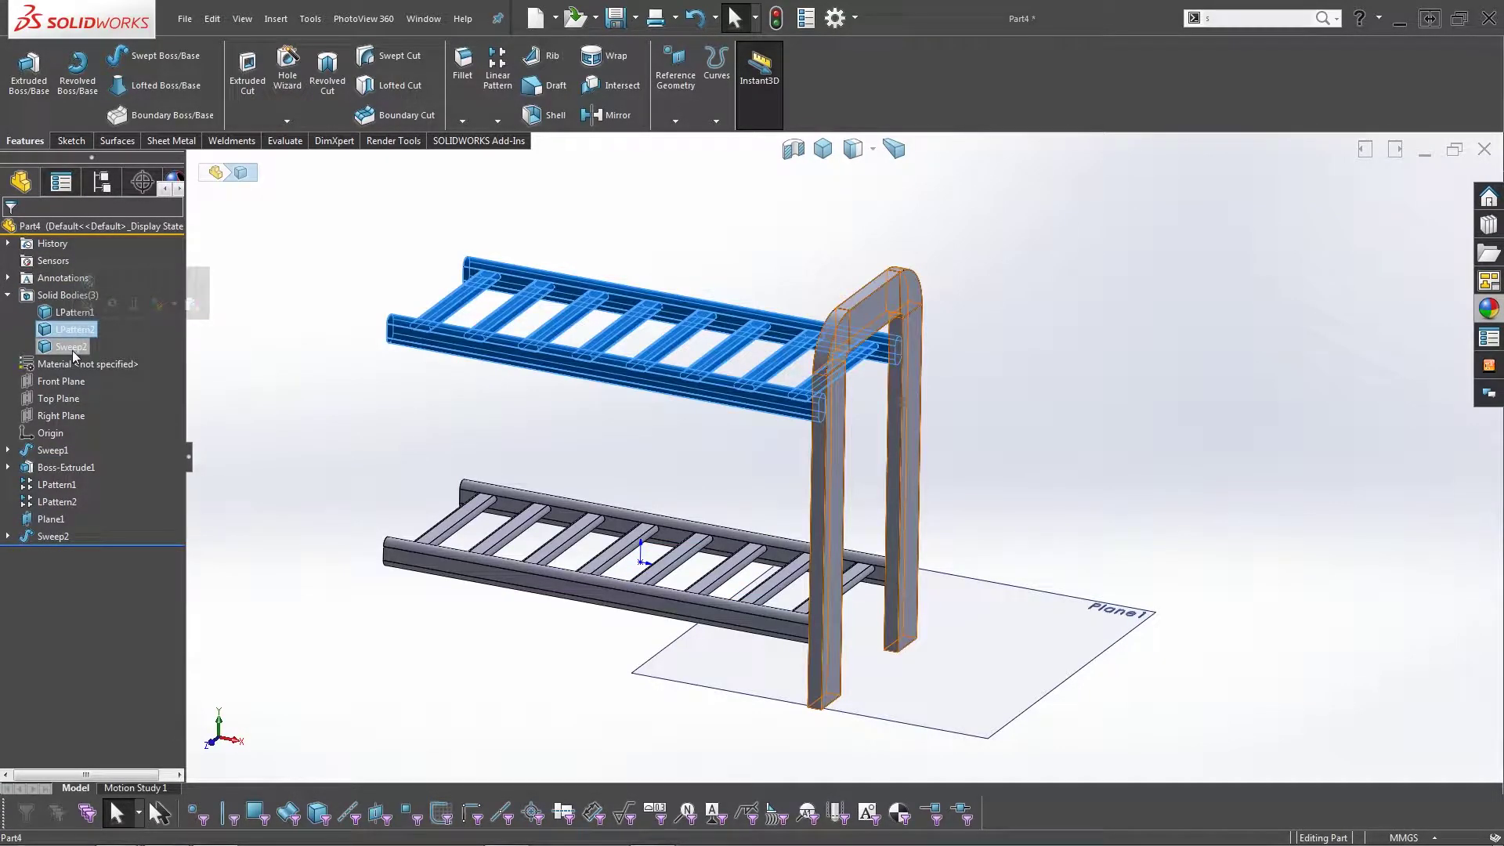
{"action": "left_click", "coordinate": [72, 349]}
{"action": "left_click", "coordinate": [387, 219]}
Mirror the end frame body about the Right Plane with Merge solids off, and hide the reference plane at the leg's lower end.
{"action": "left_click", "coordinate": [615, 118]}
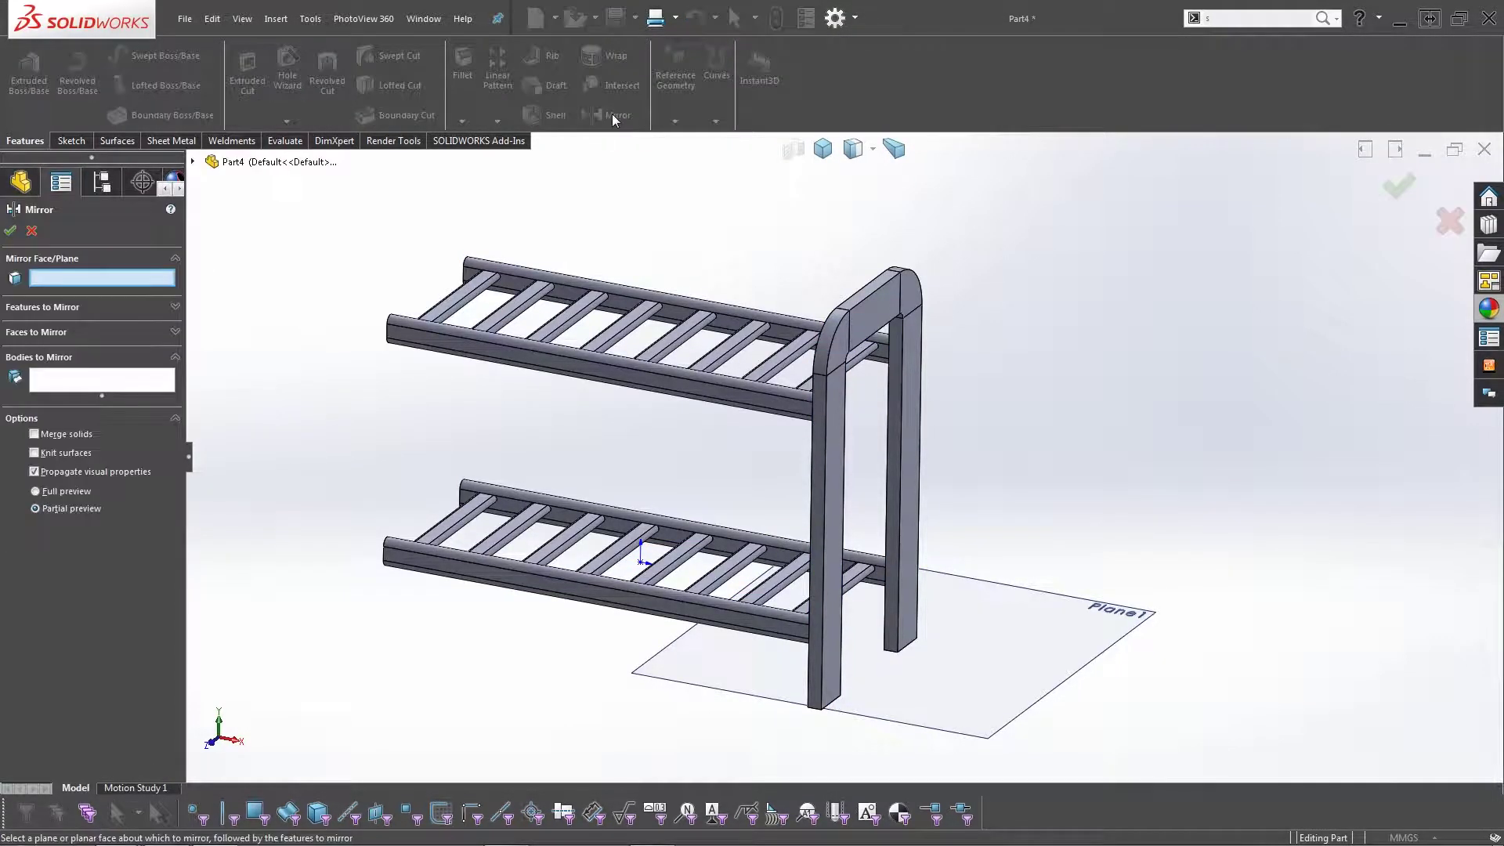
{"action": "left_click", "coordinate": [193, 162]}
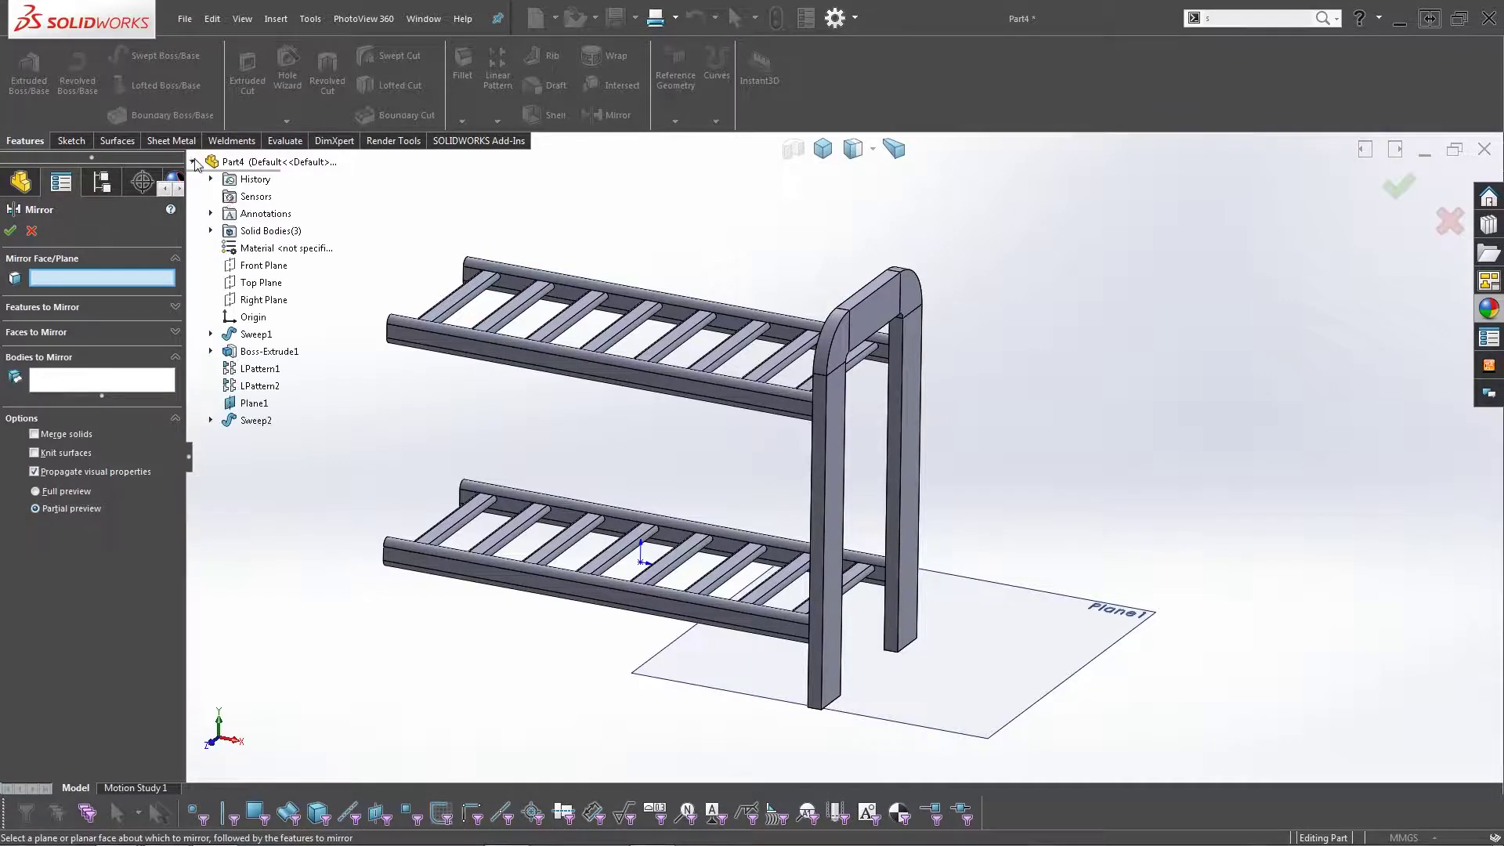
{"action": "left_click", "coordinate": [252, 299]}
{"action": "left_click", "coordinate": [831, 434]}
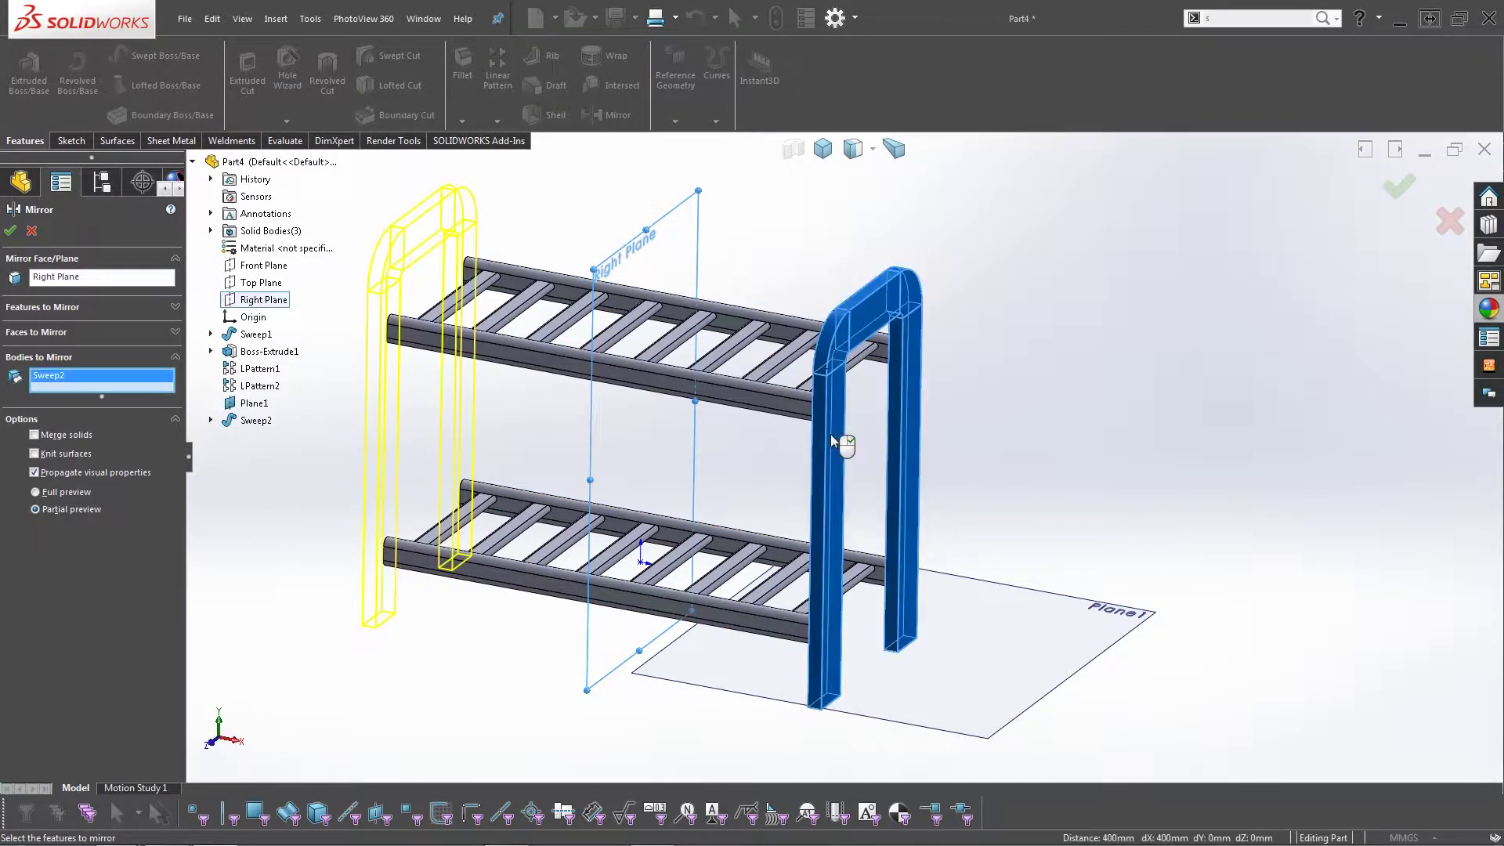
{"action": "right_click", "coordinate": [831, 434]}
{"action": "scroll", "coordinate": [756, 460], "scroll_direction": "up", "scroll_amount": 3}
{"action": "middle_click_drag", "start_coordinate": [756, 460], "coordinate": [1048, 426]}
{"action": "scroll", "coordinate": [705, 478], "scroll_direction": "down", "scroll_amount": 2}
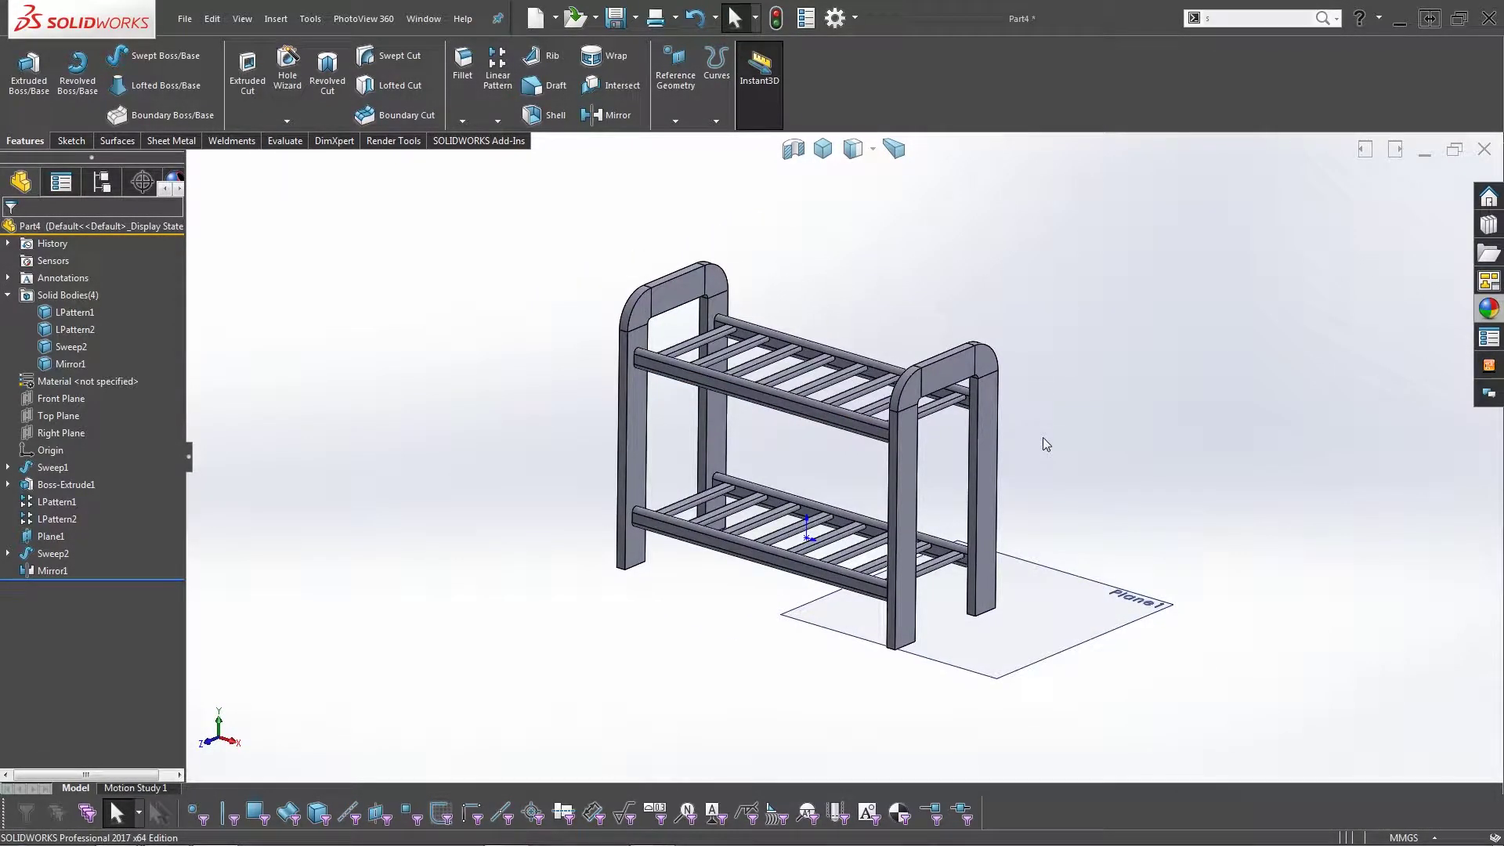
{"action": "left_click", "coordinate": [1042, 450]}
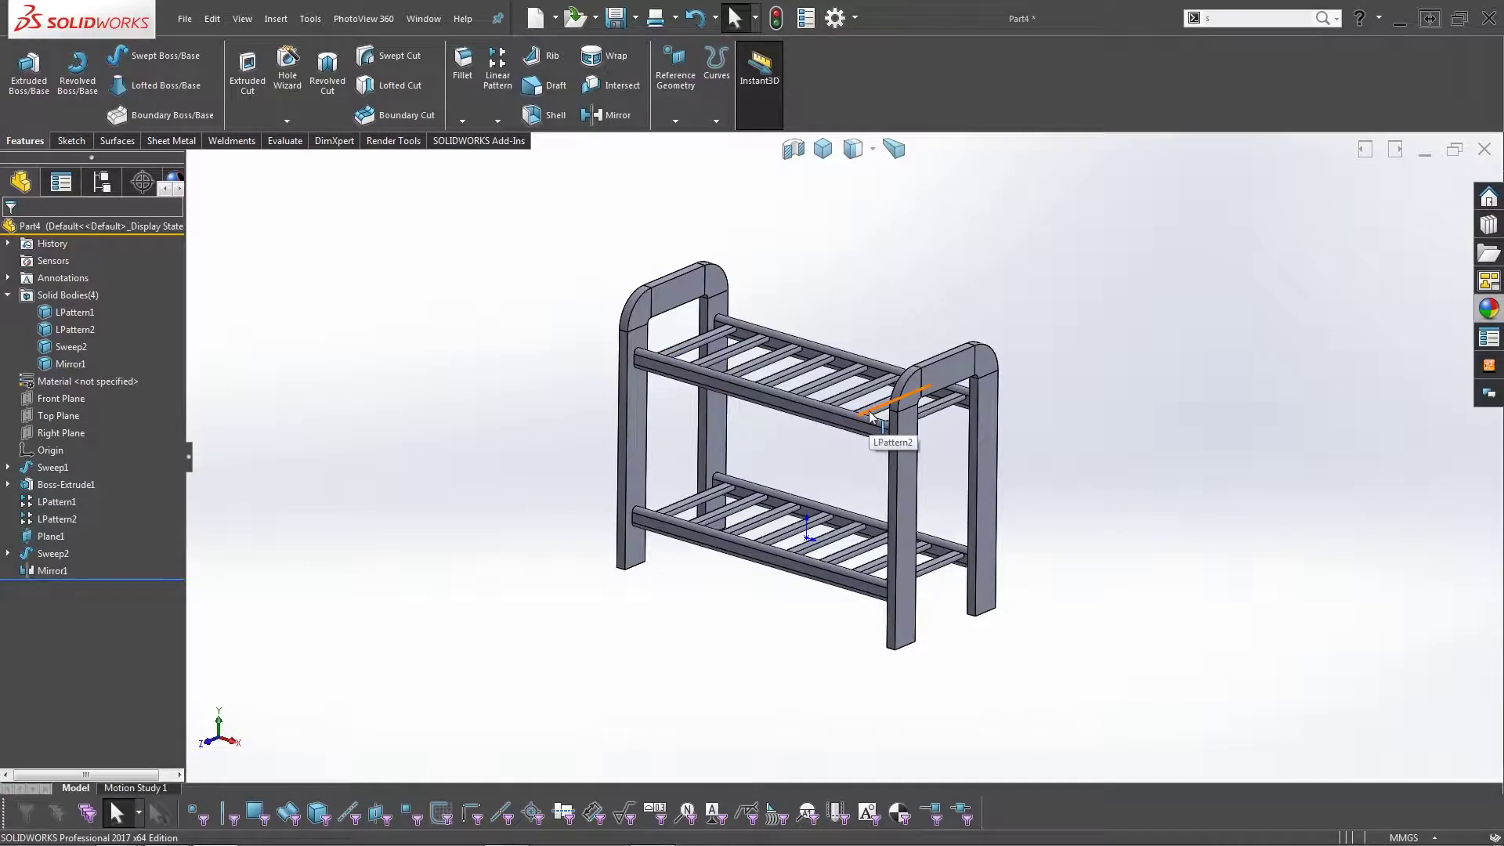
{"action": "scroll", "coordinate": [787, 416], "scroll_direction": "down", "scroll_amount": 5}
{"action": "left_click", "coordinate": [791, 431]}
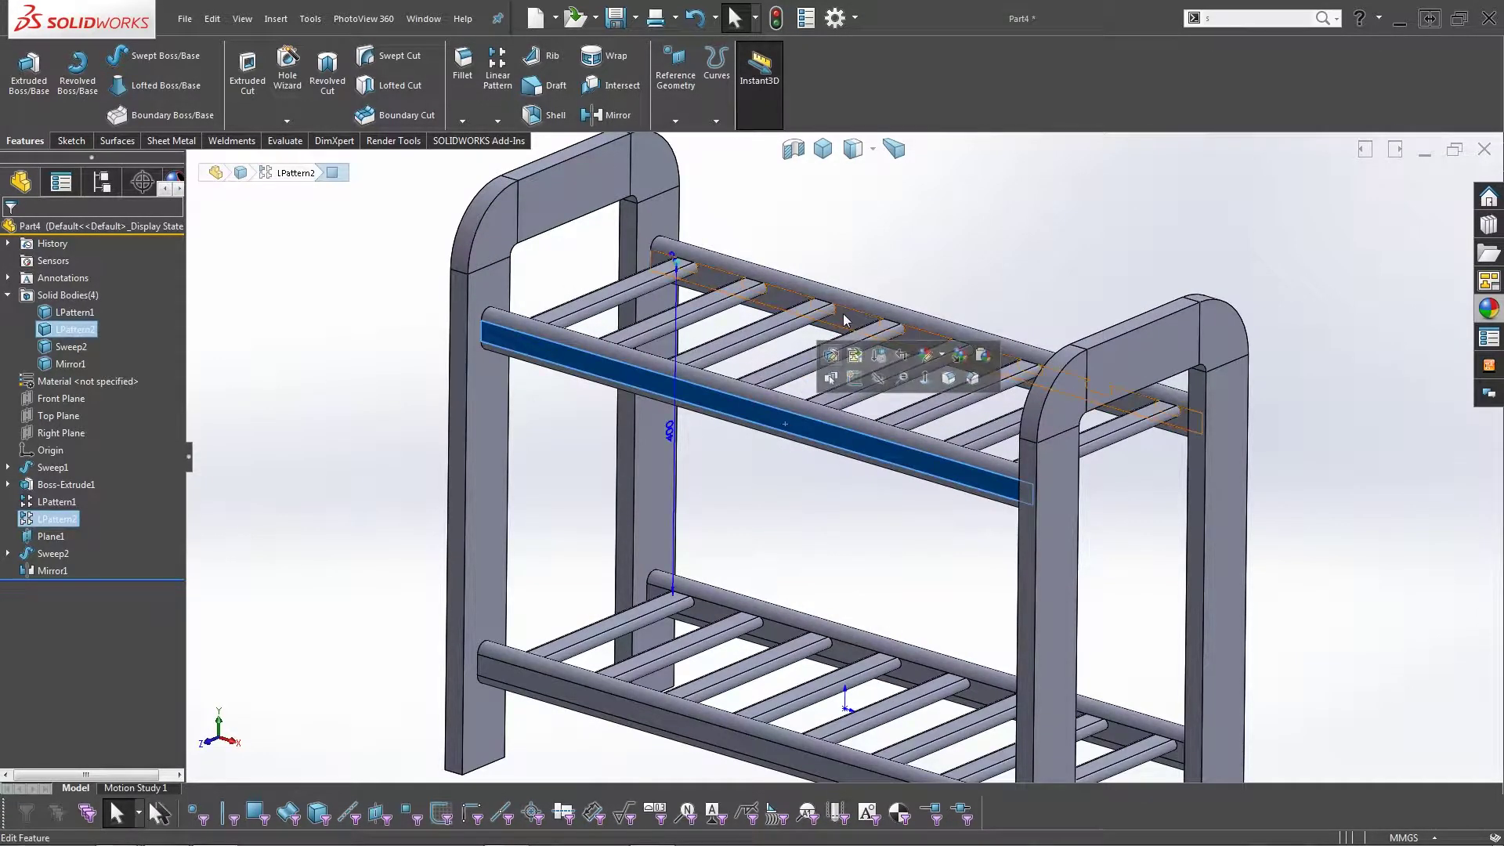
{"action": "left_click", "coordinate": [858, 312]}
{"action": "left_click", "coordinate": [857, 336]}
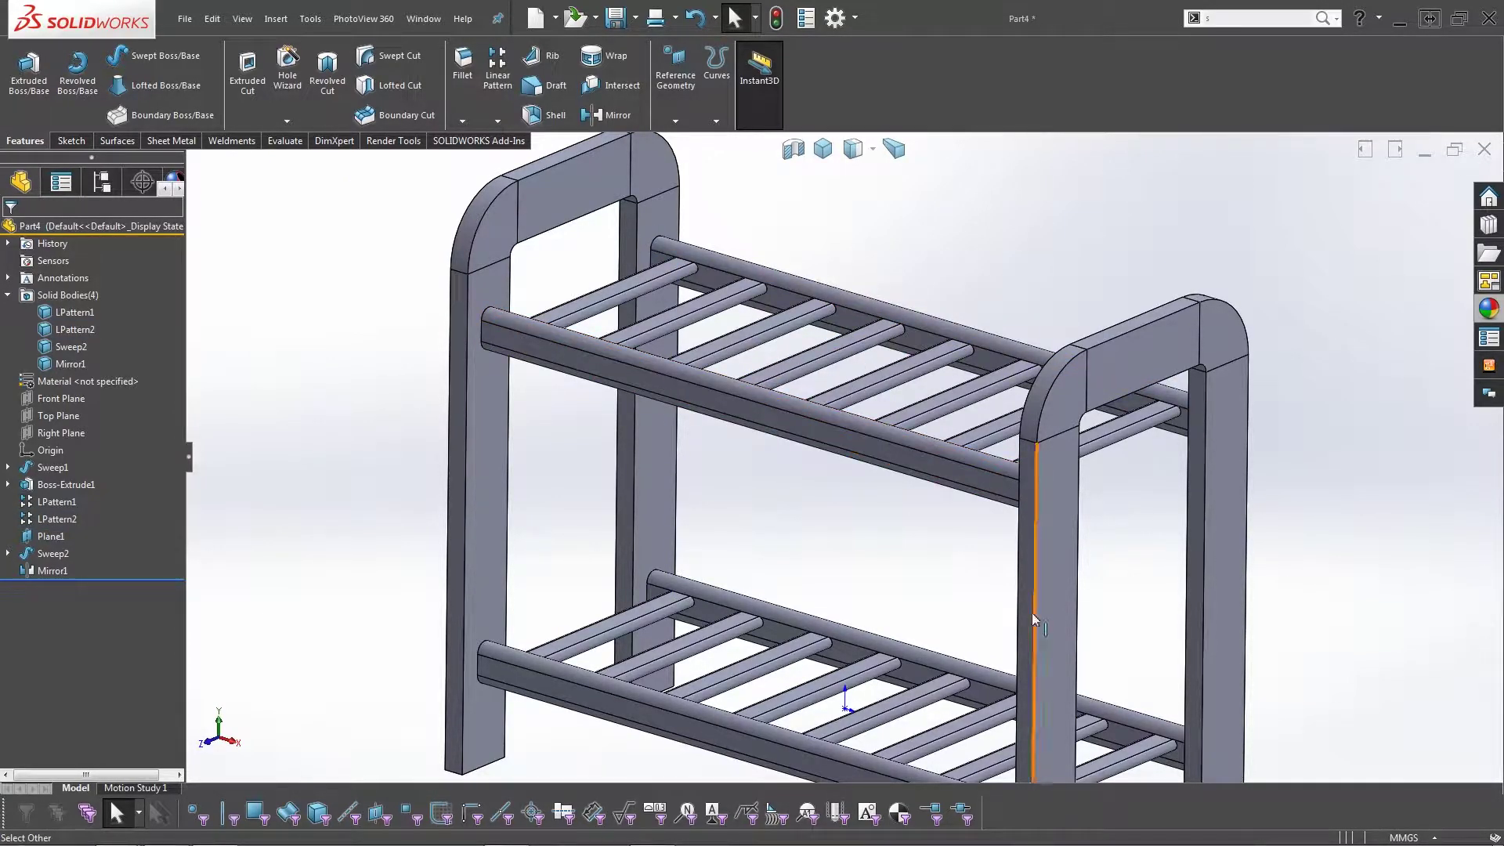
{"action": "key", "text": "f"}
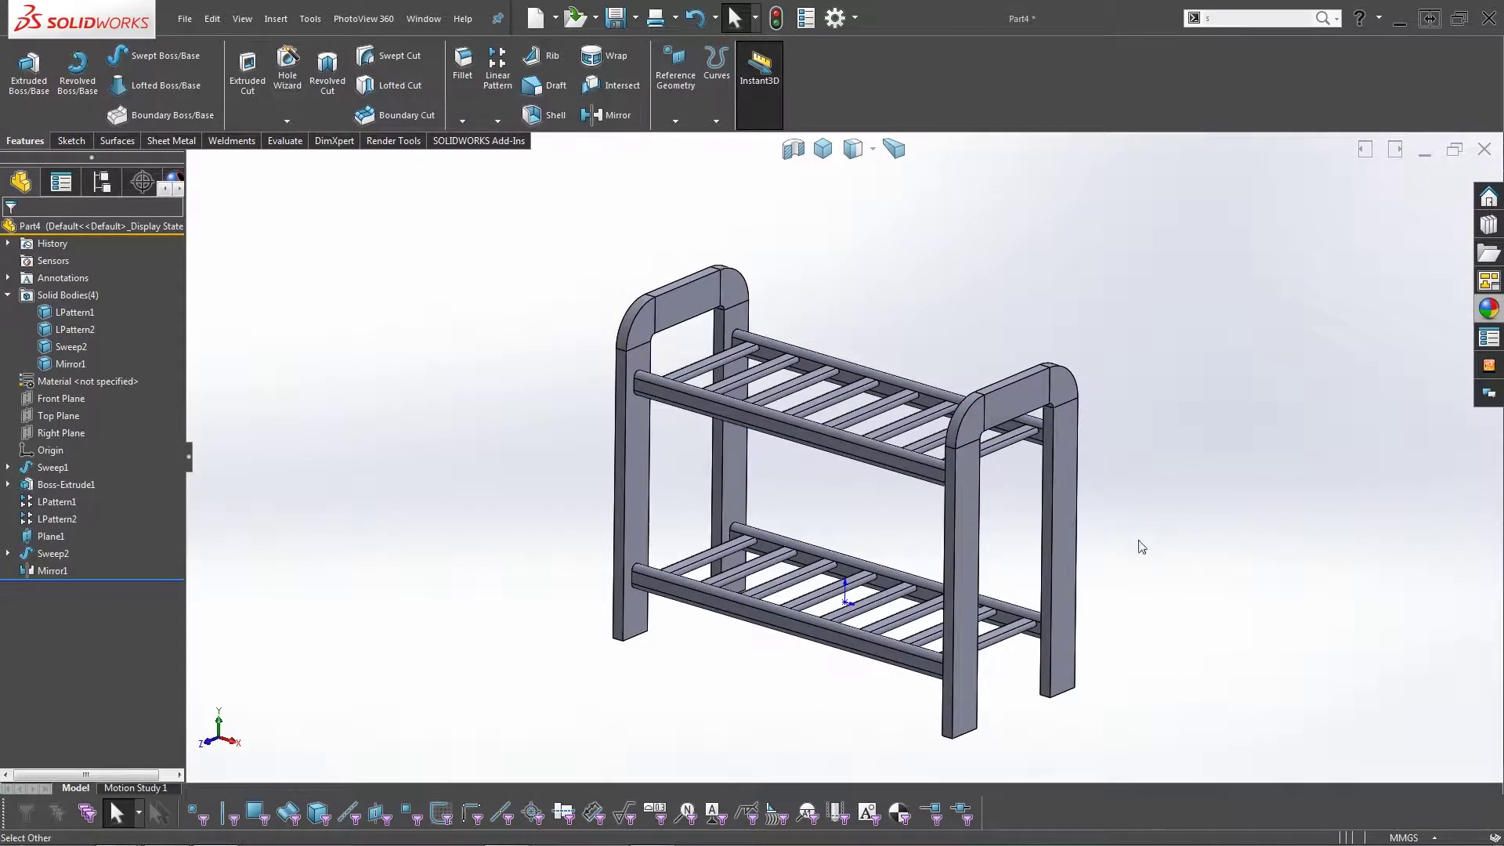